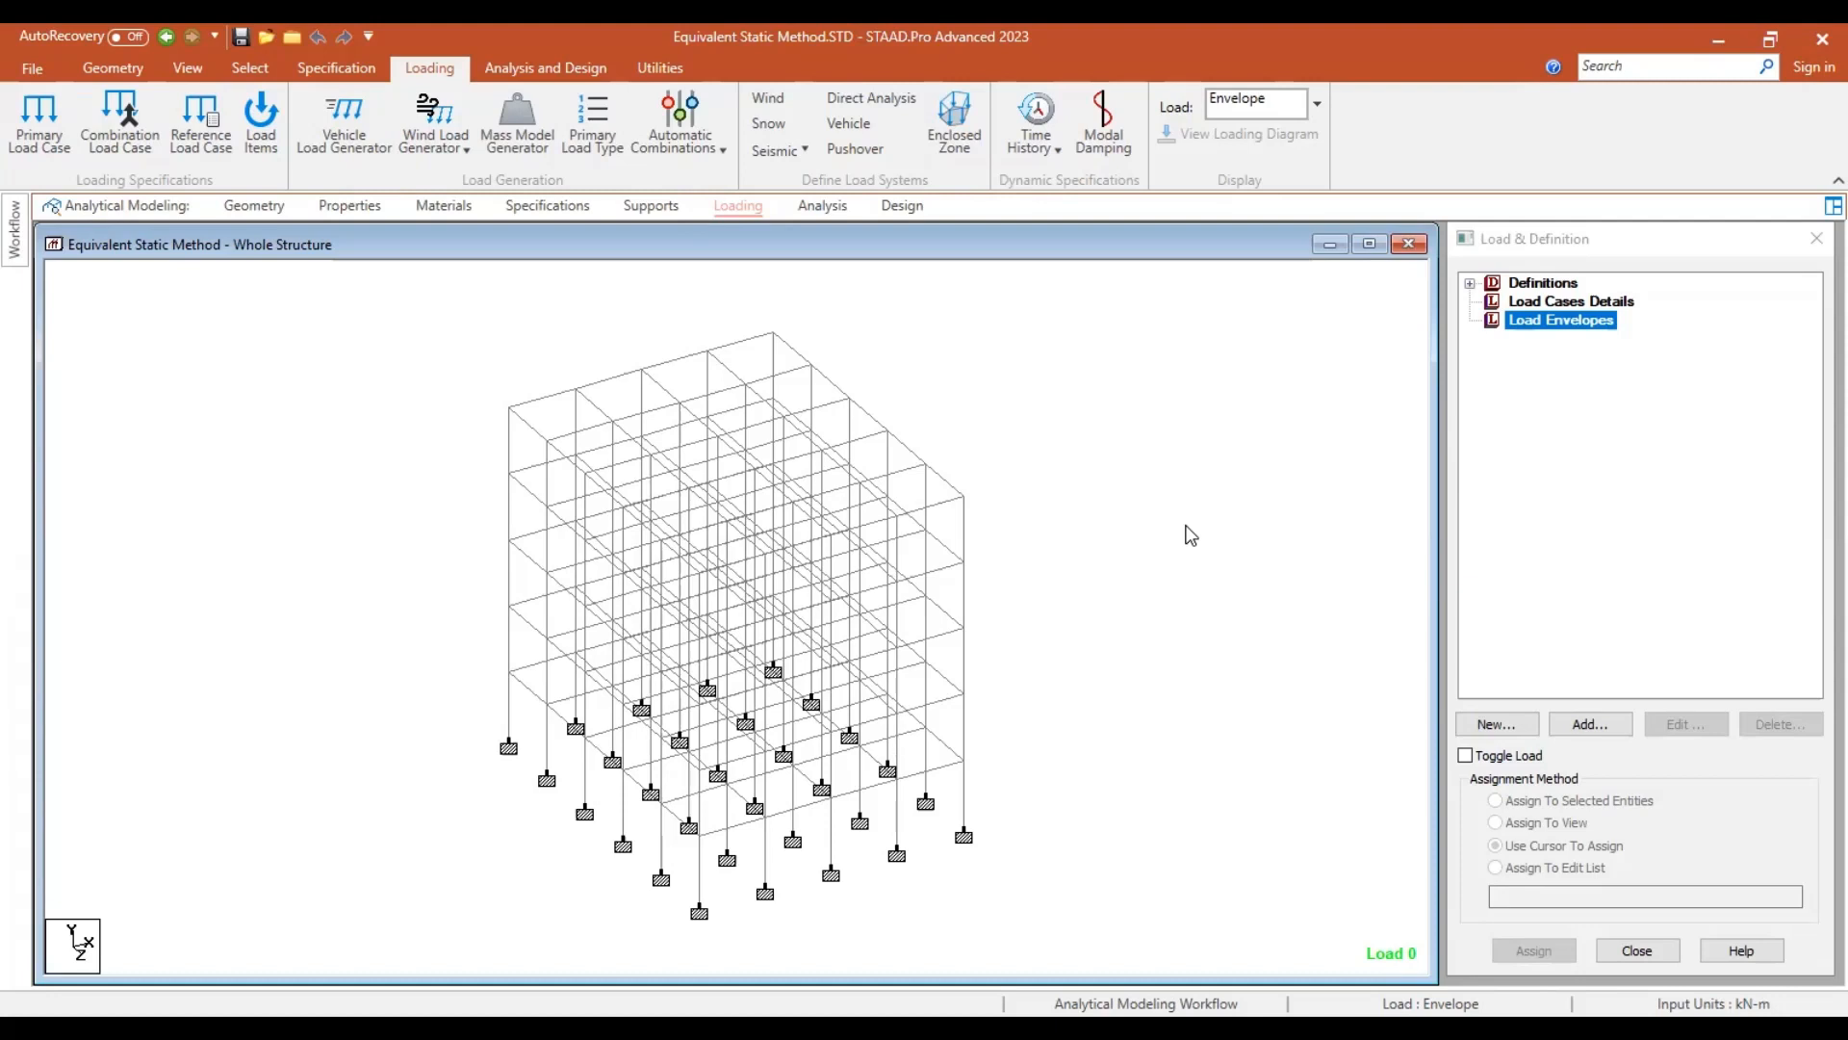
Start a new seismic definition and set its code type to Indian:IS 1893 (Part 1):2016.
click(736, 214)
click(1470, 285)
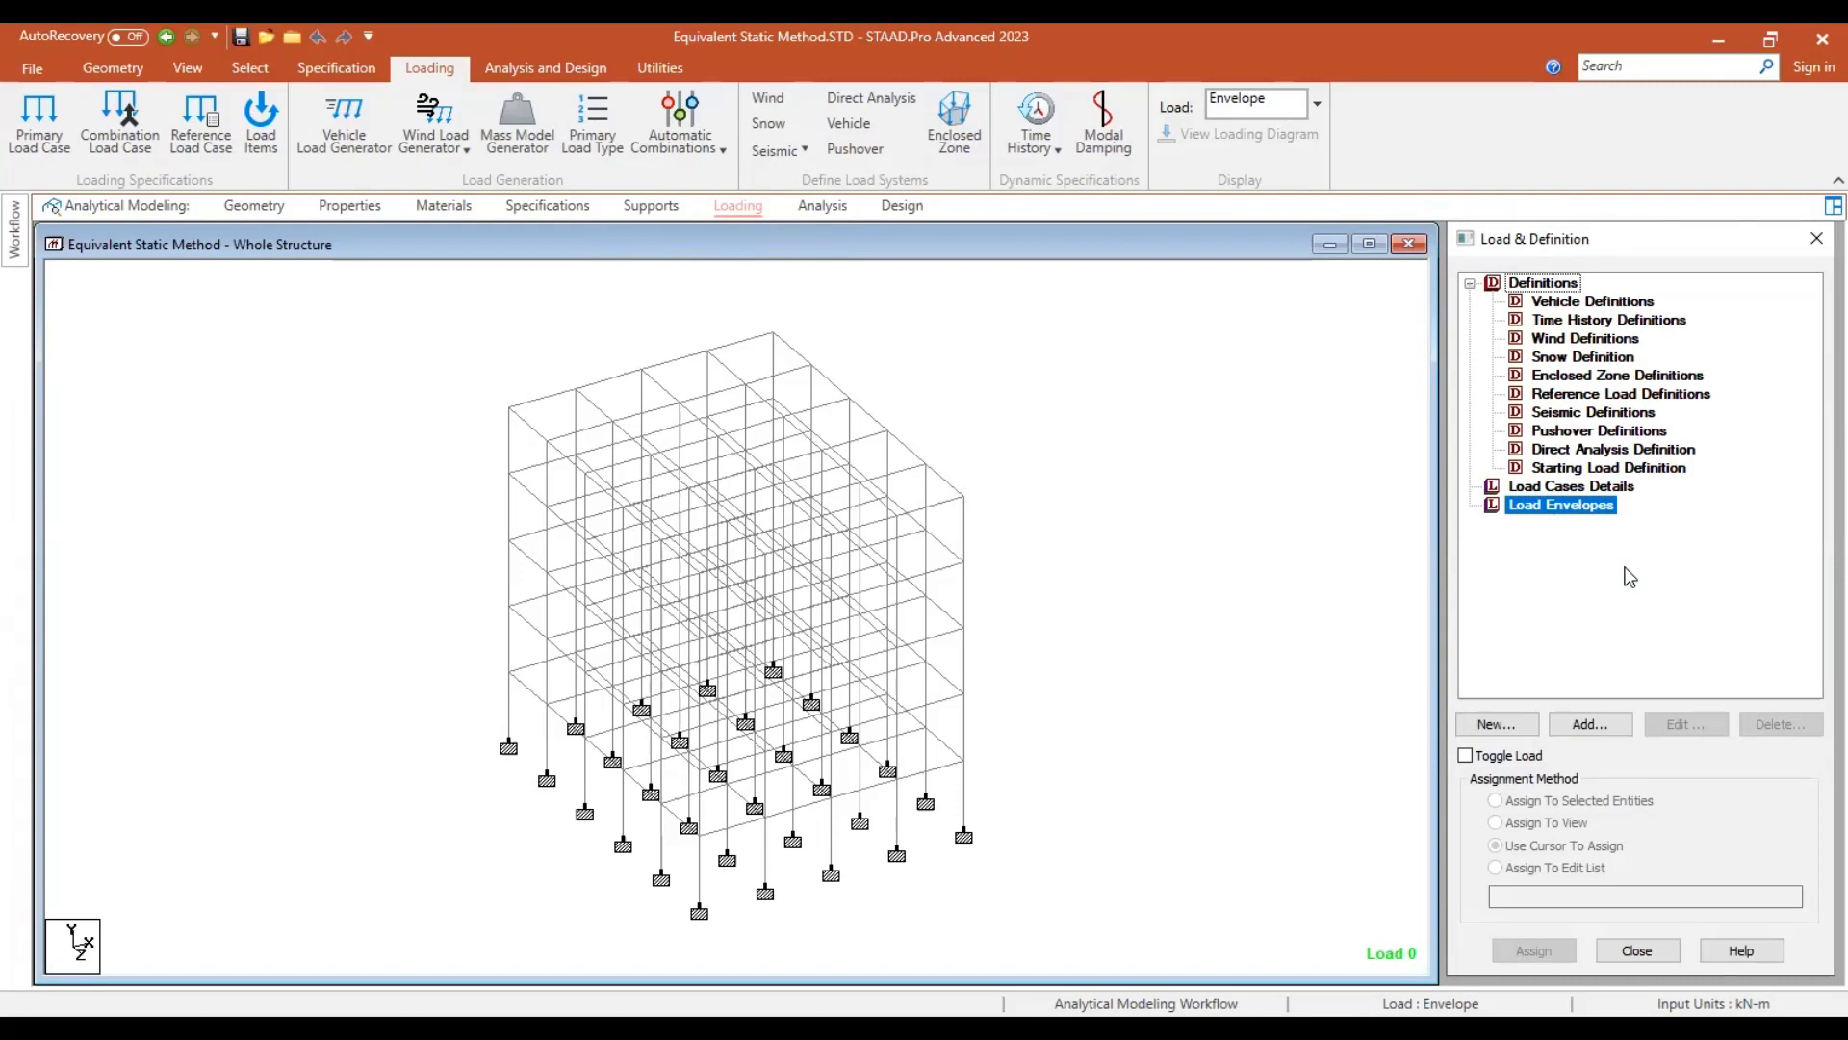
click(1587, 414)
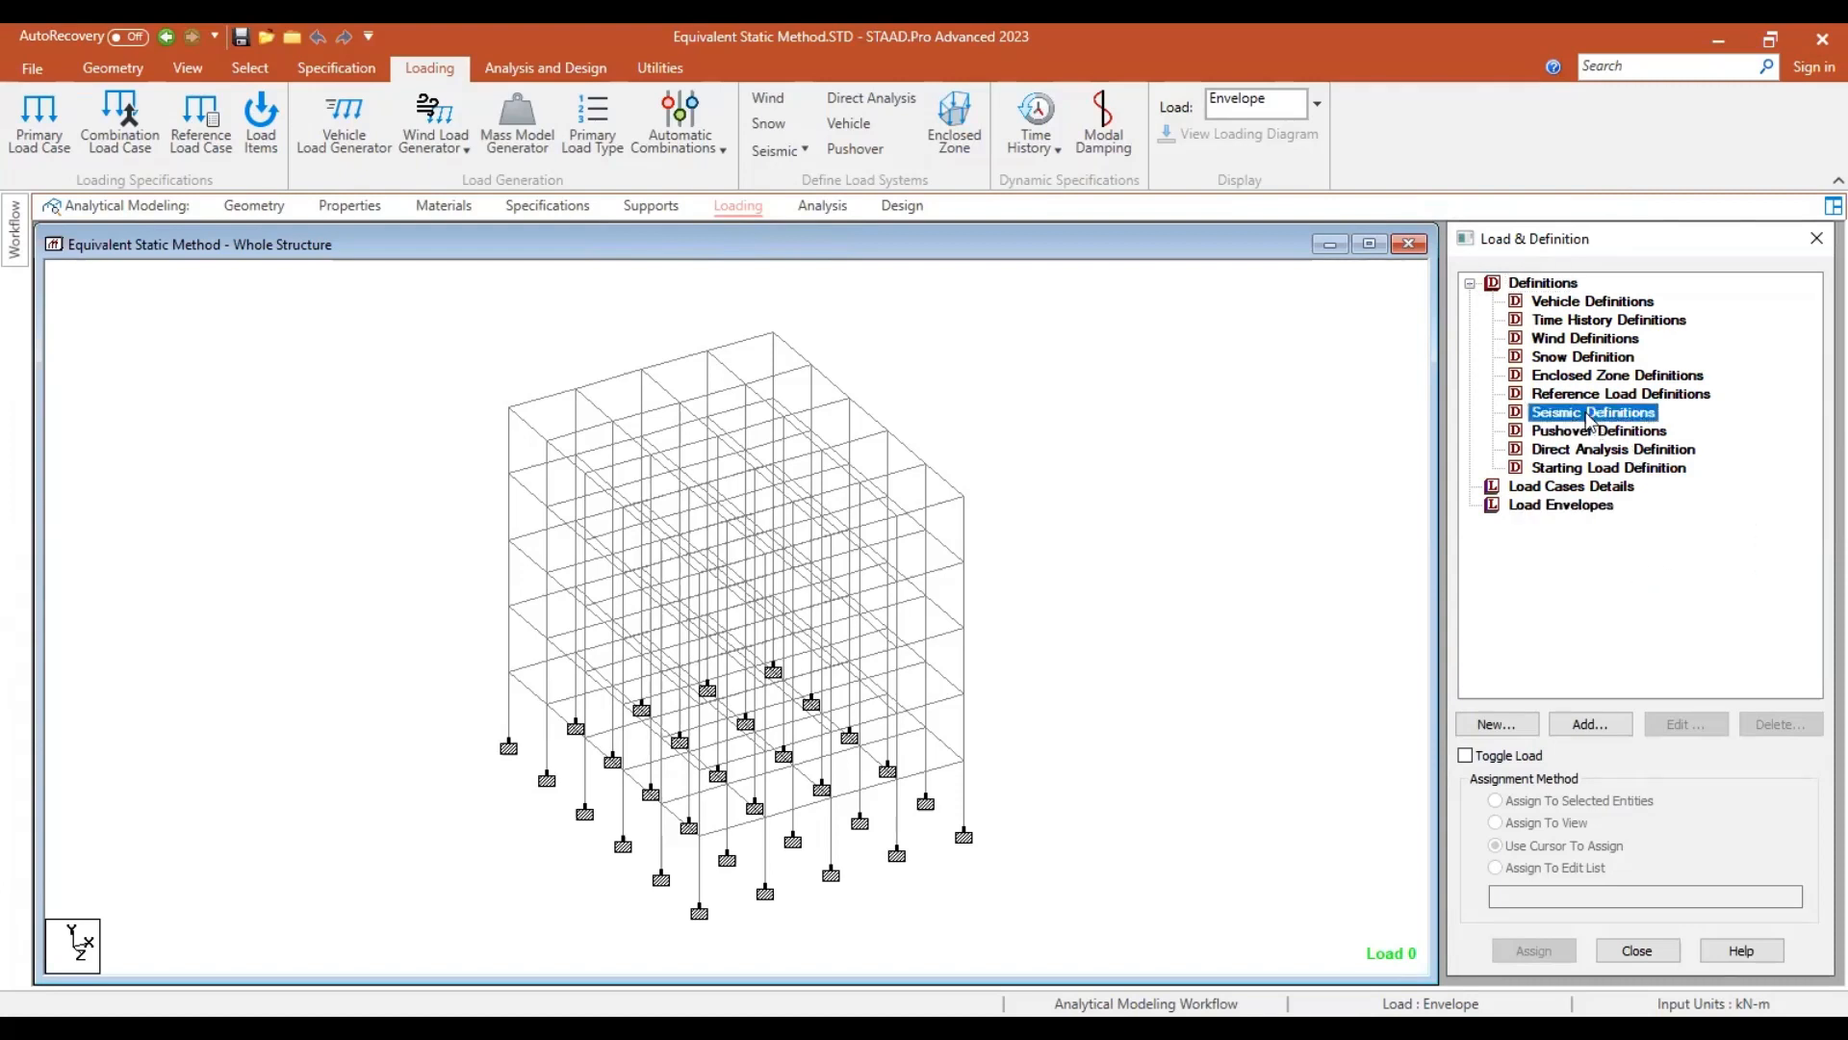
click(1597, 721)
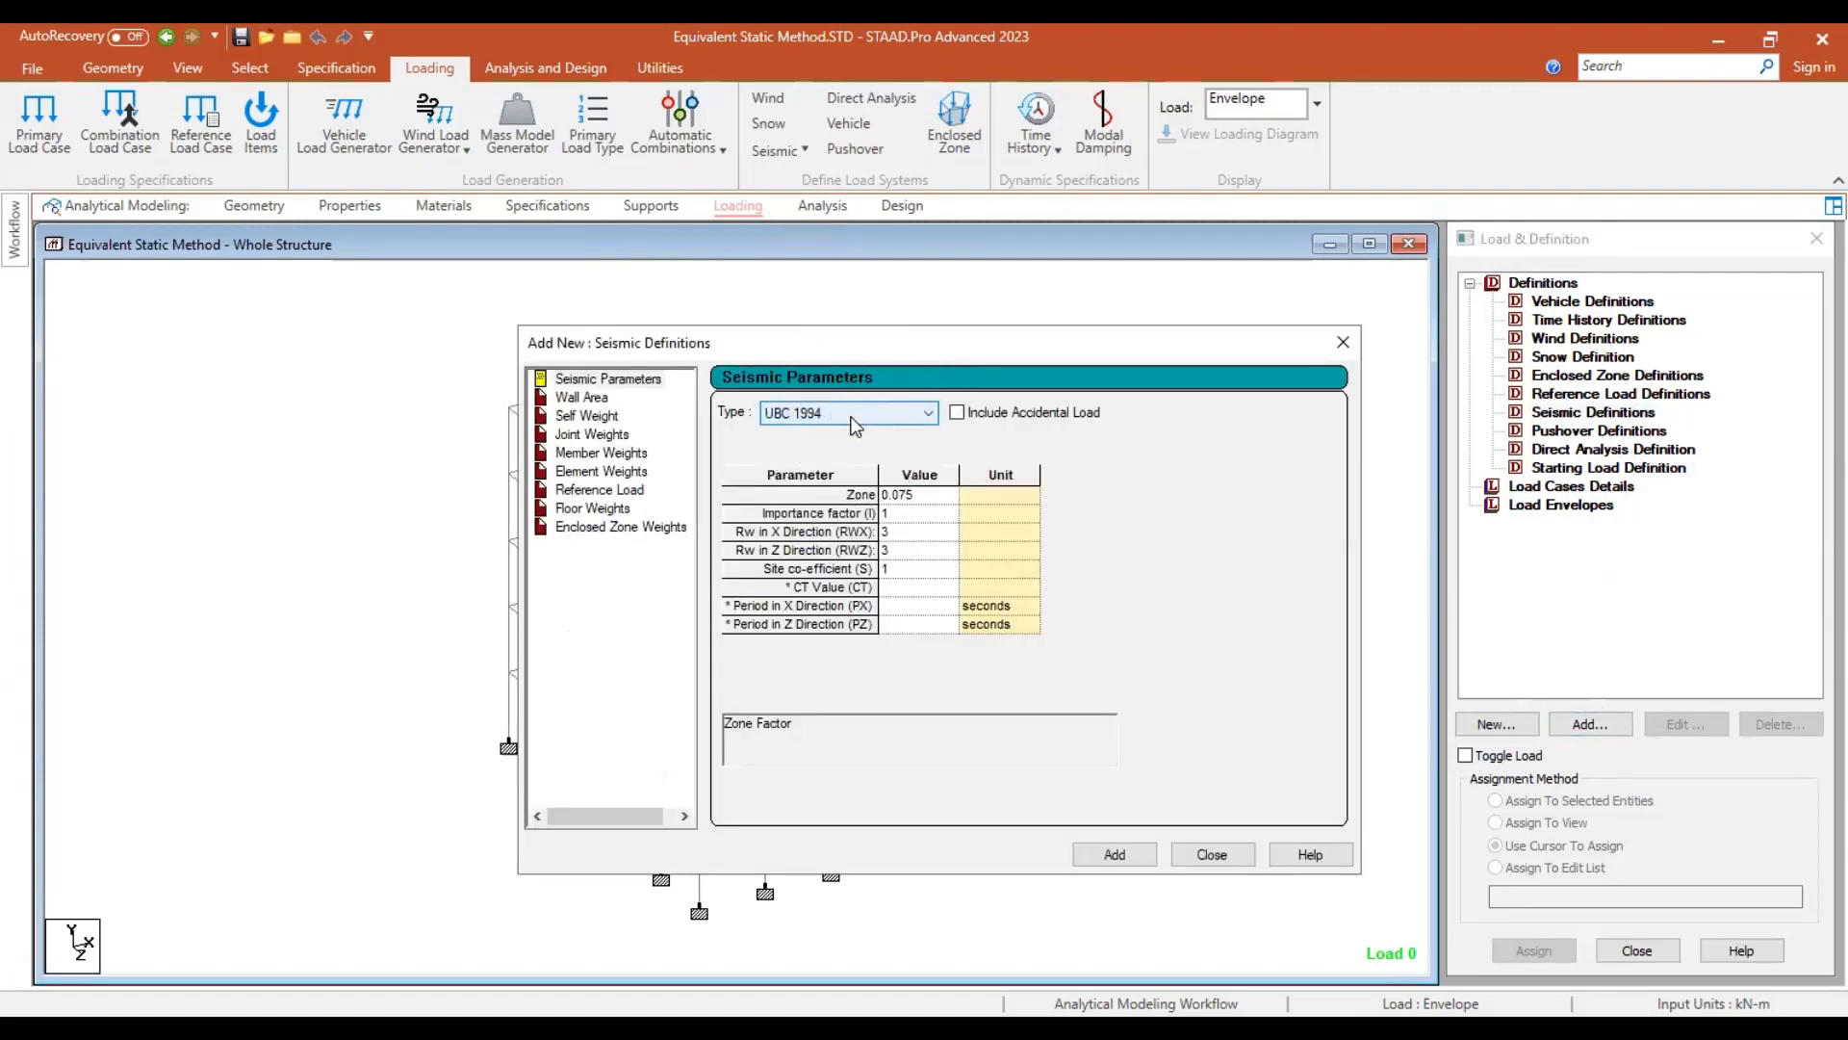
click(853, 416)
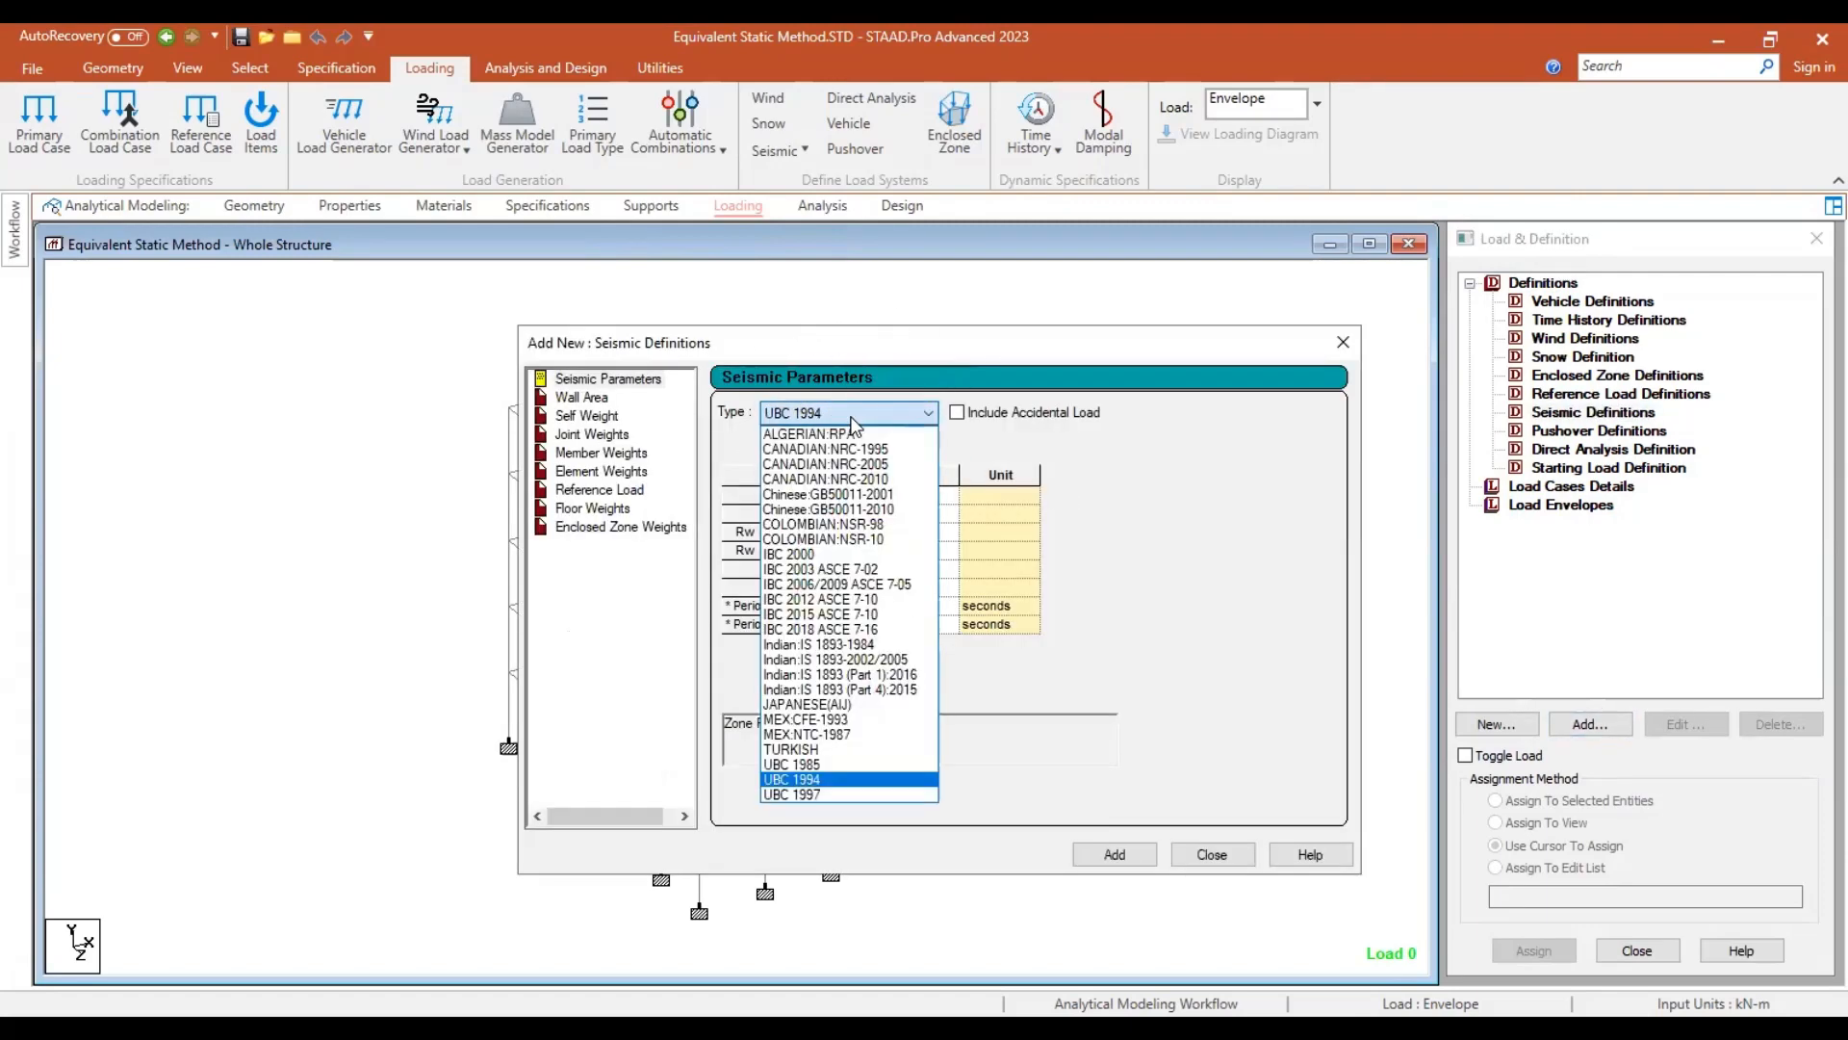
click(837, 690)
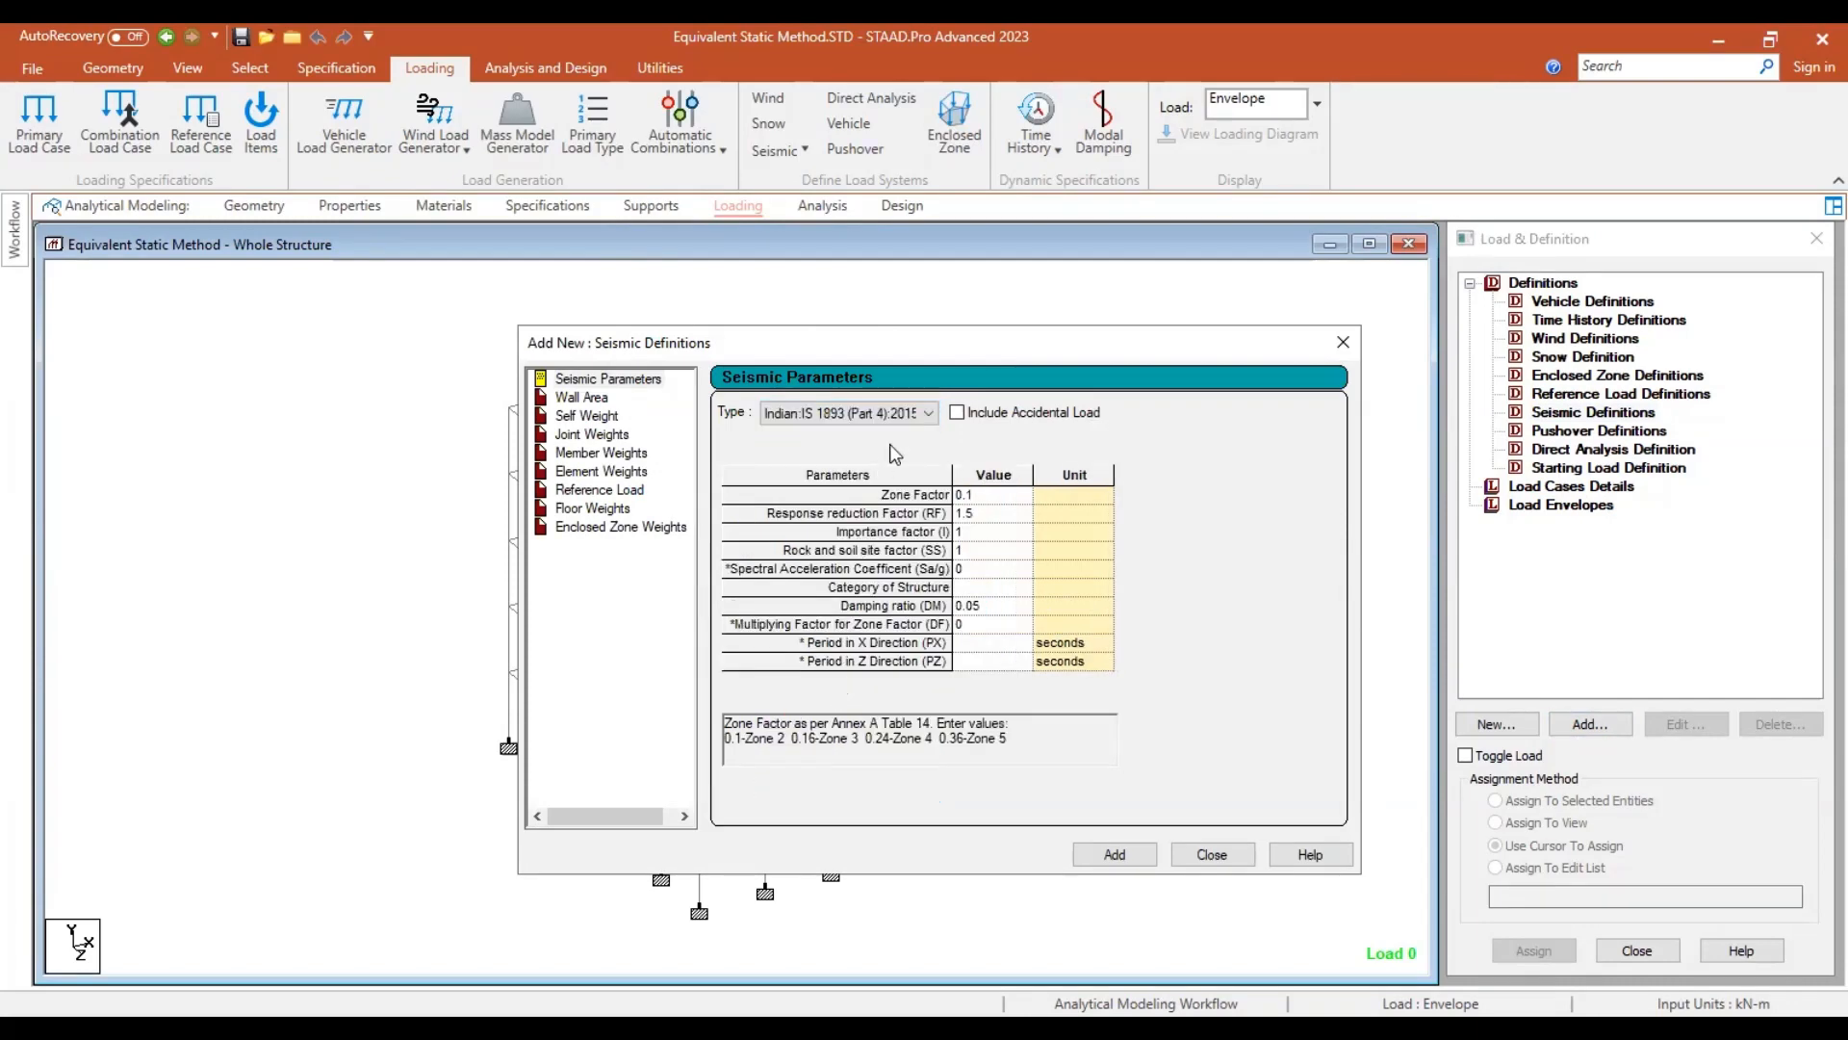
click(913, 417)
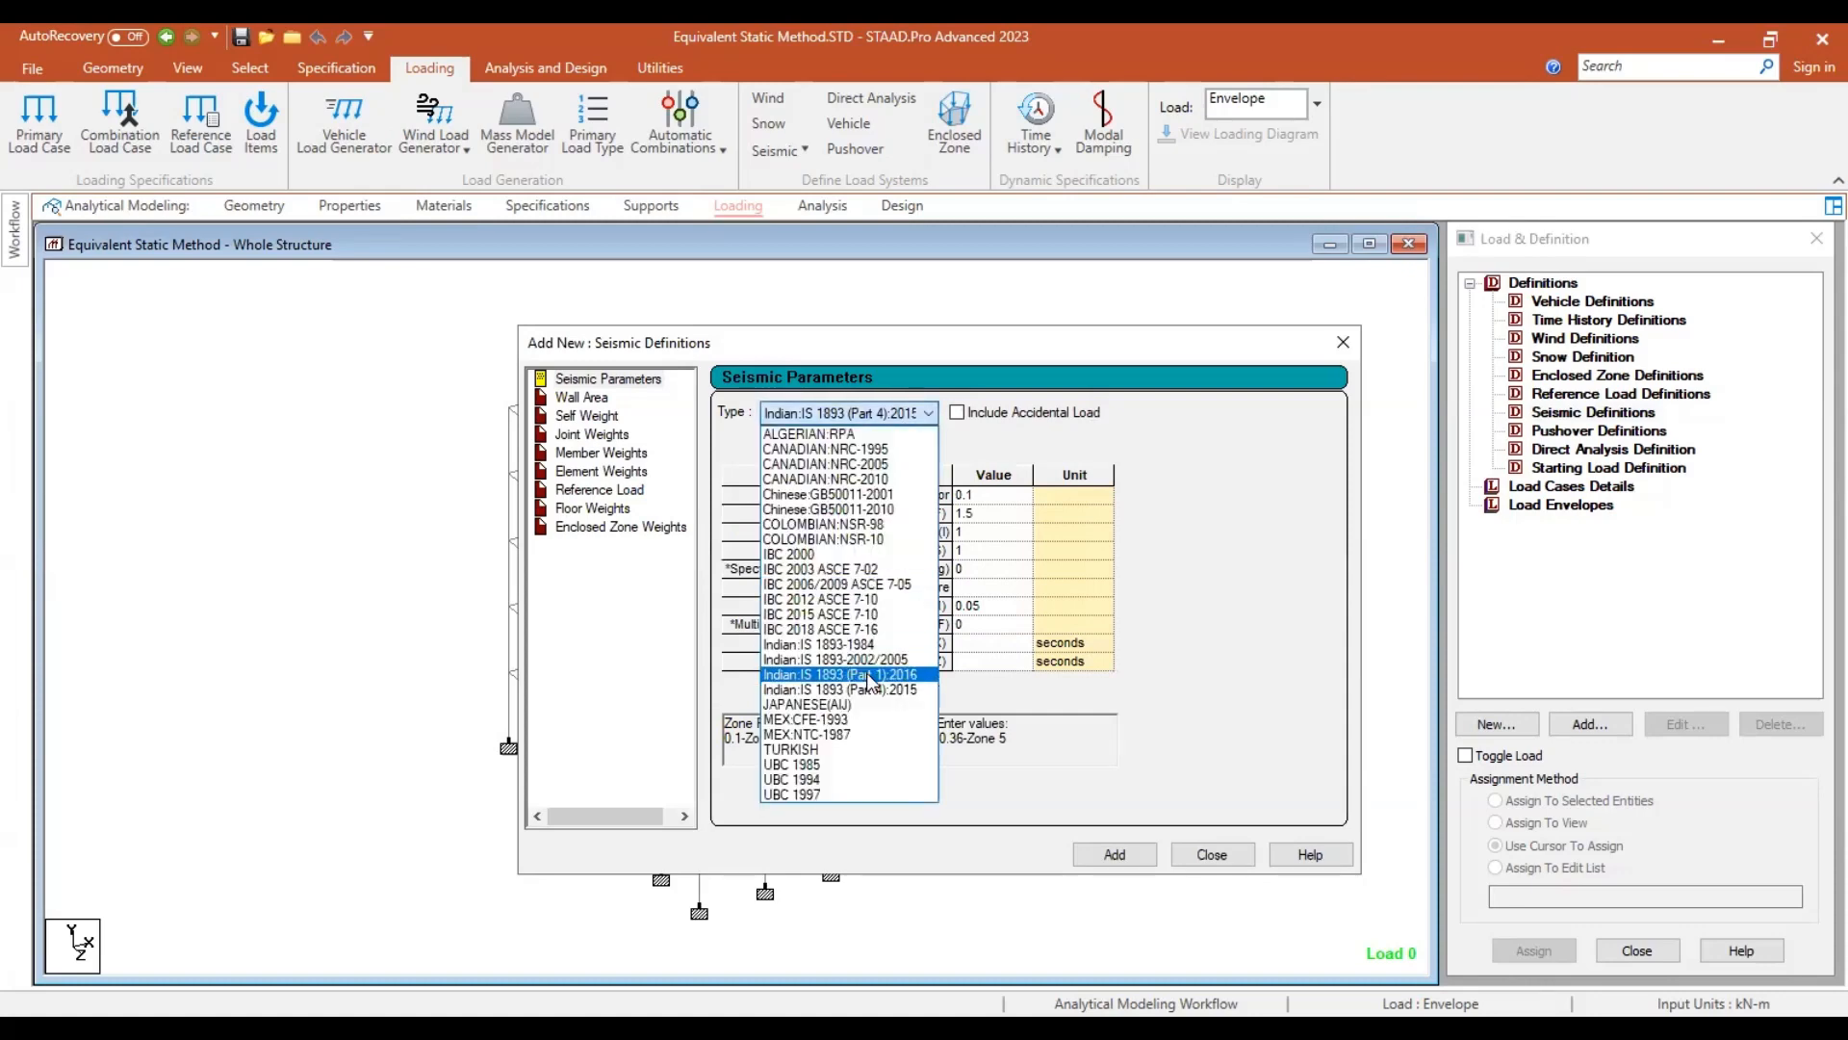
click(869, 677)
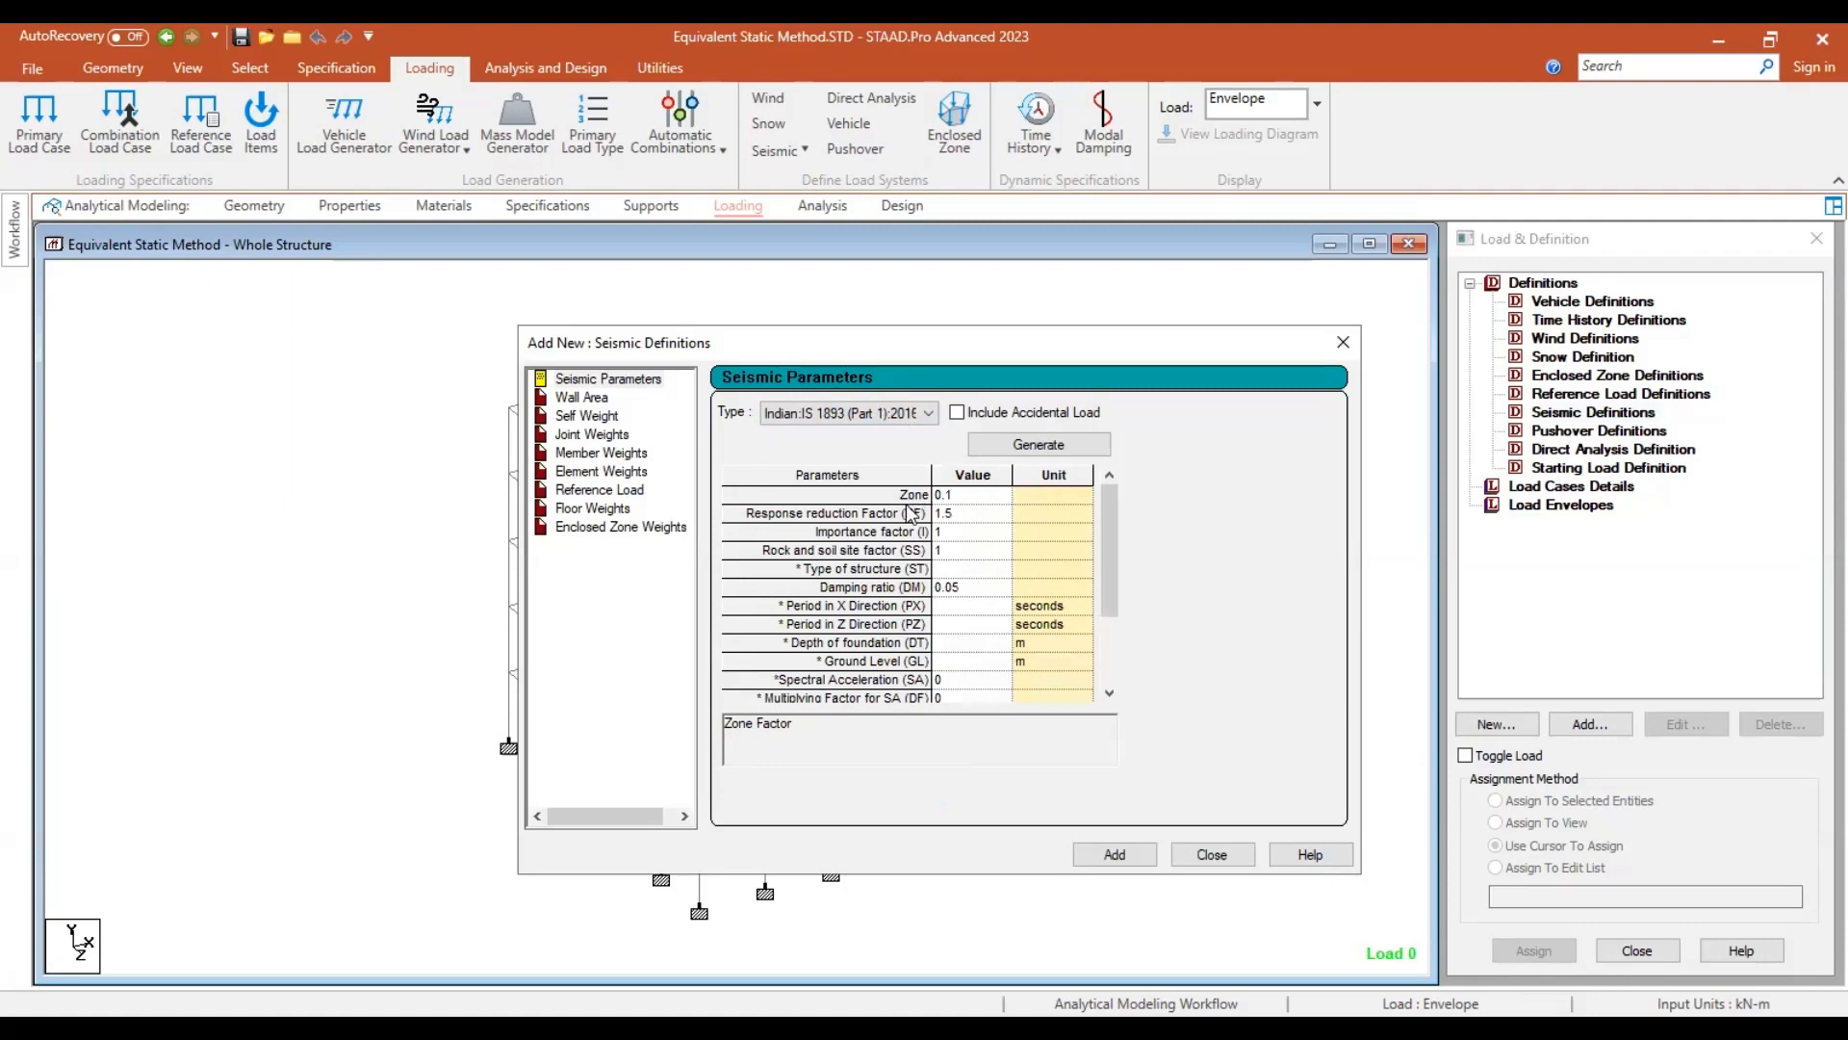
Open the IS:1893 seismic parameter generator and set the zone factor by city to Delhi.
click(1009, 449)
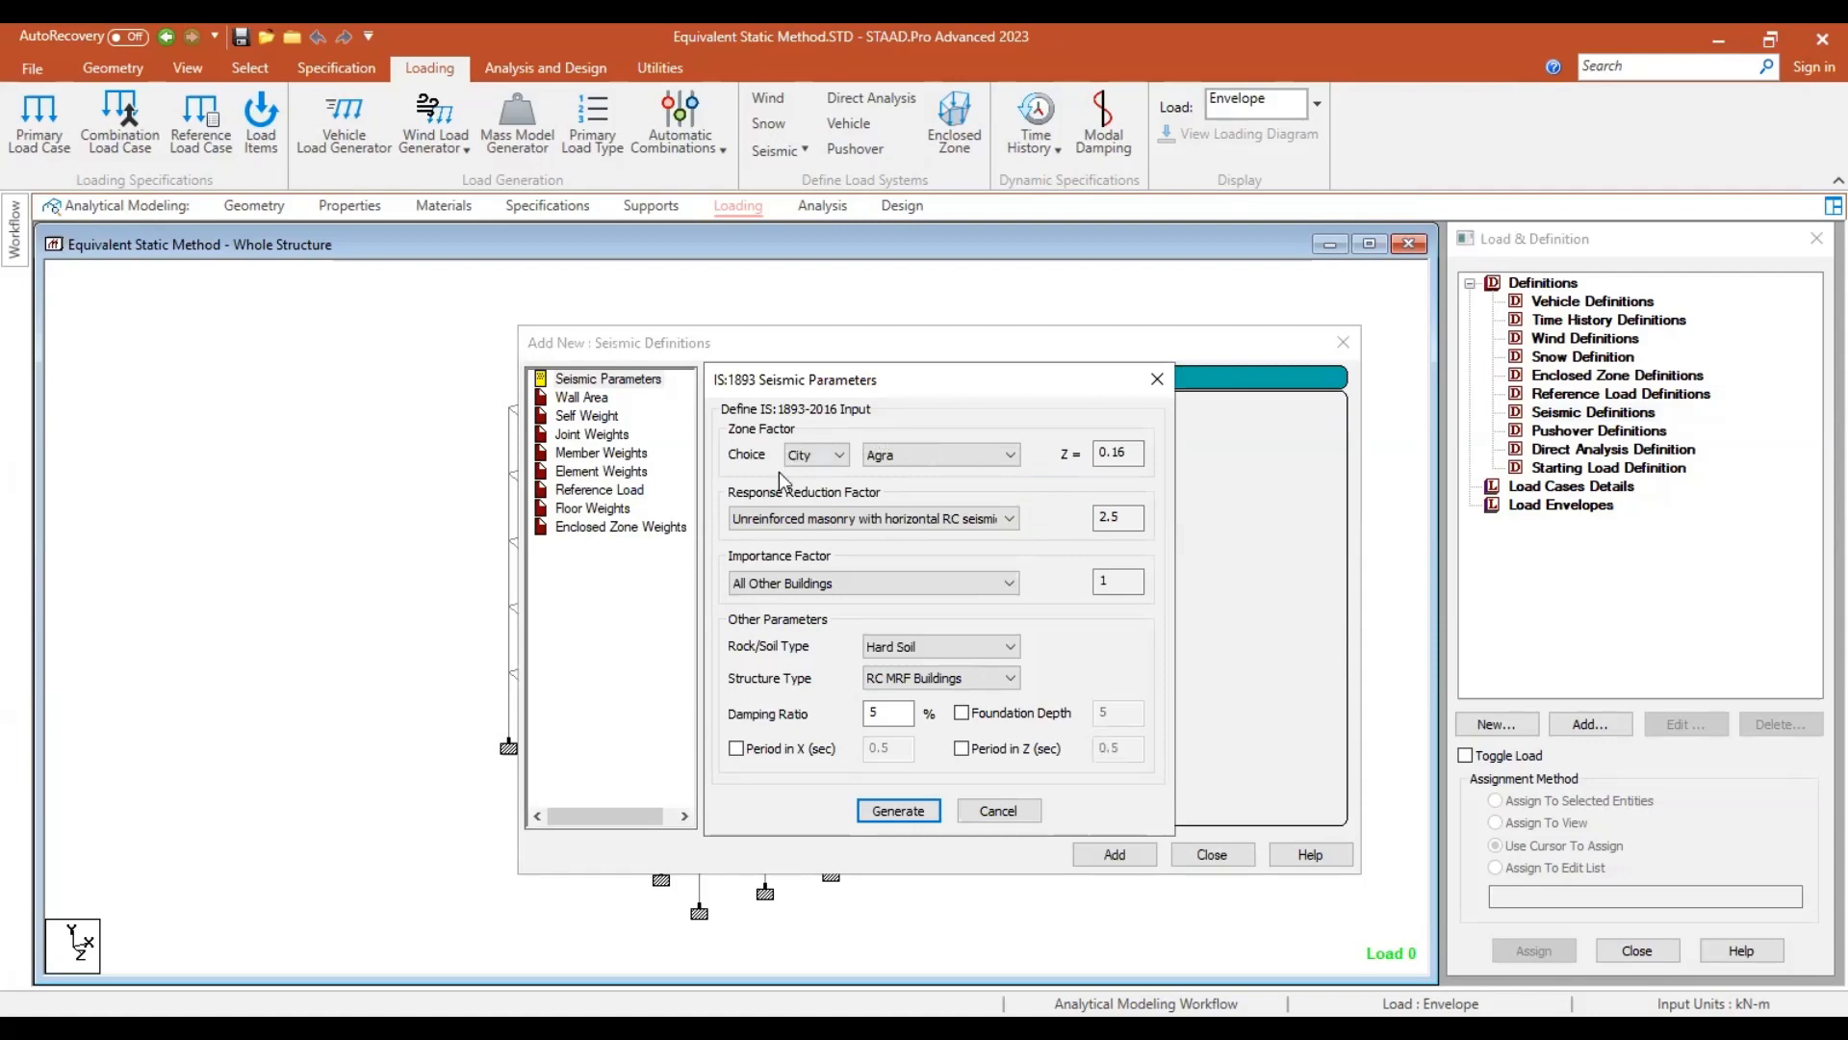
click(814, 454)
click(814, 478)
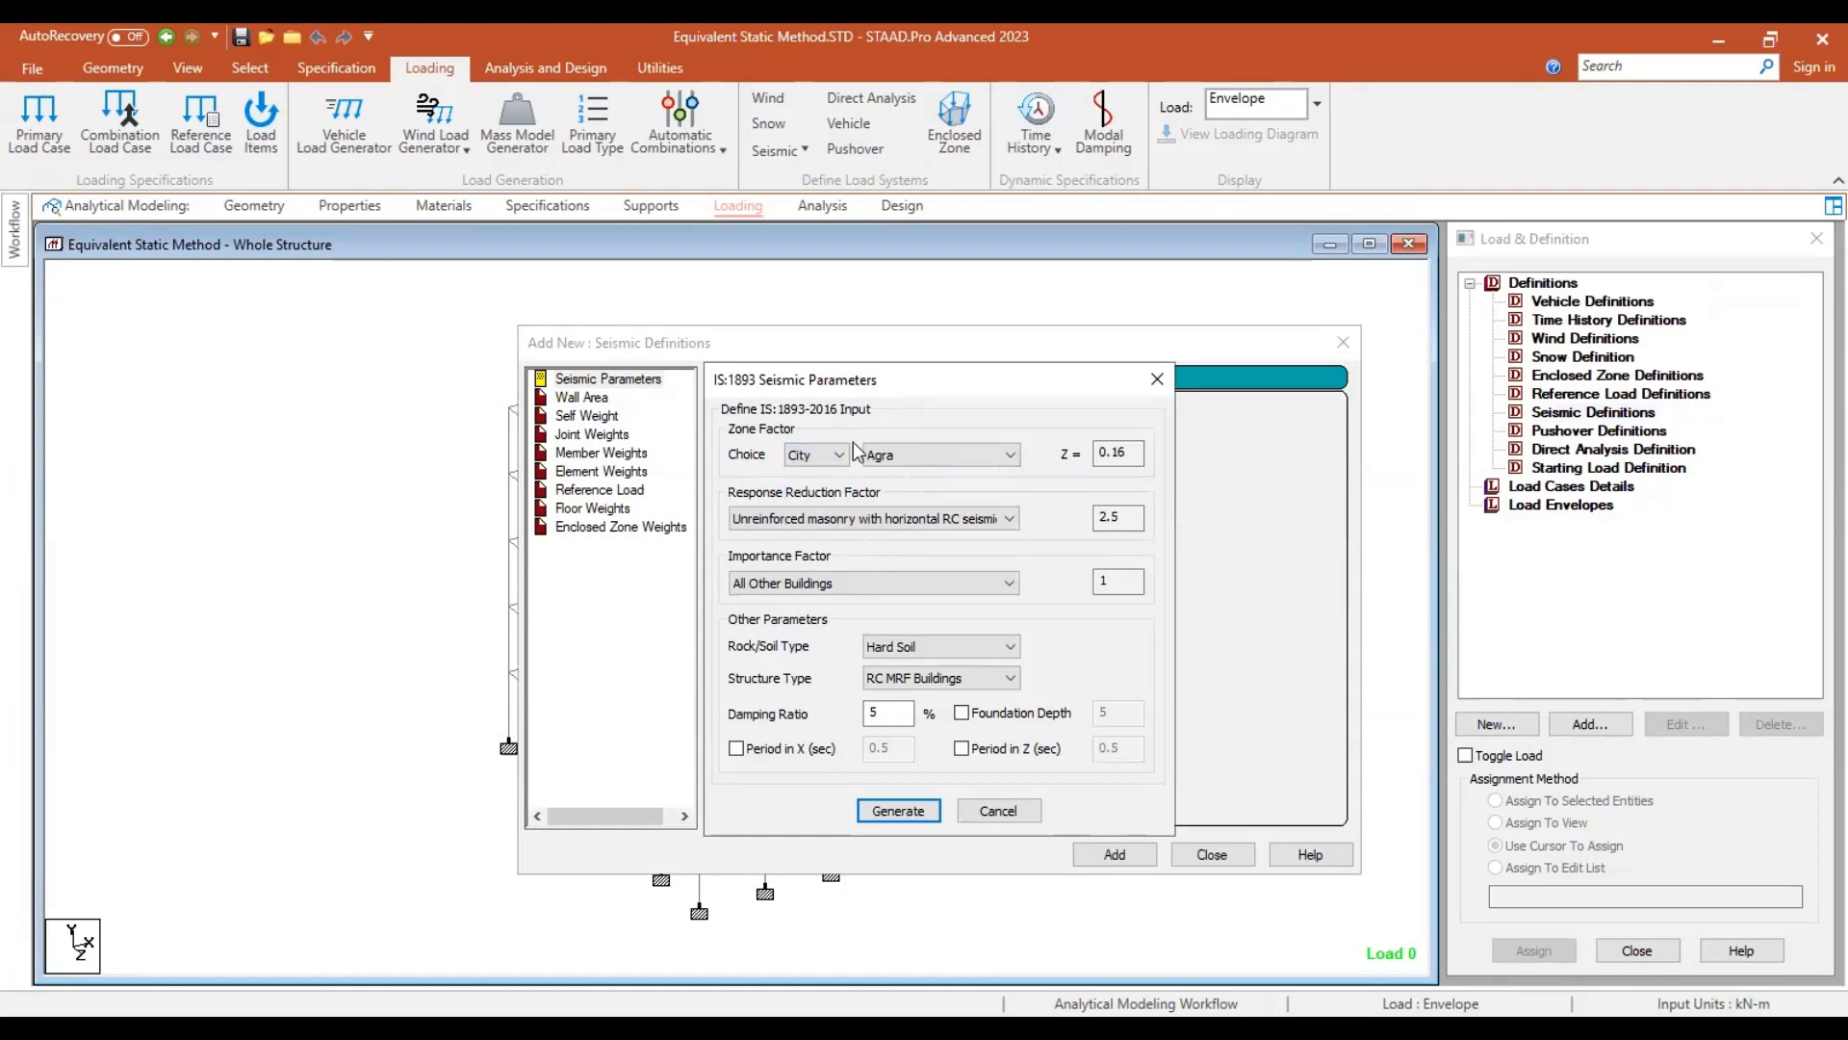
click(915, 450)
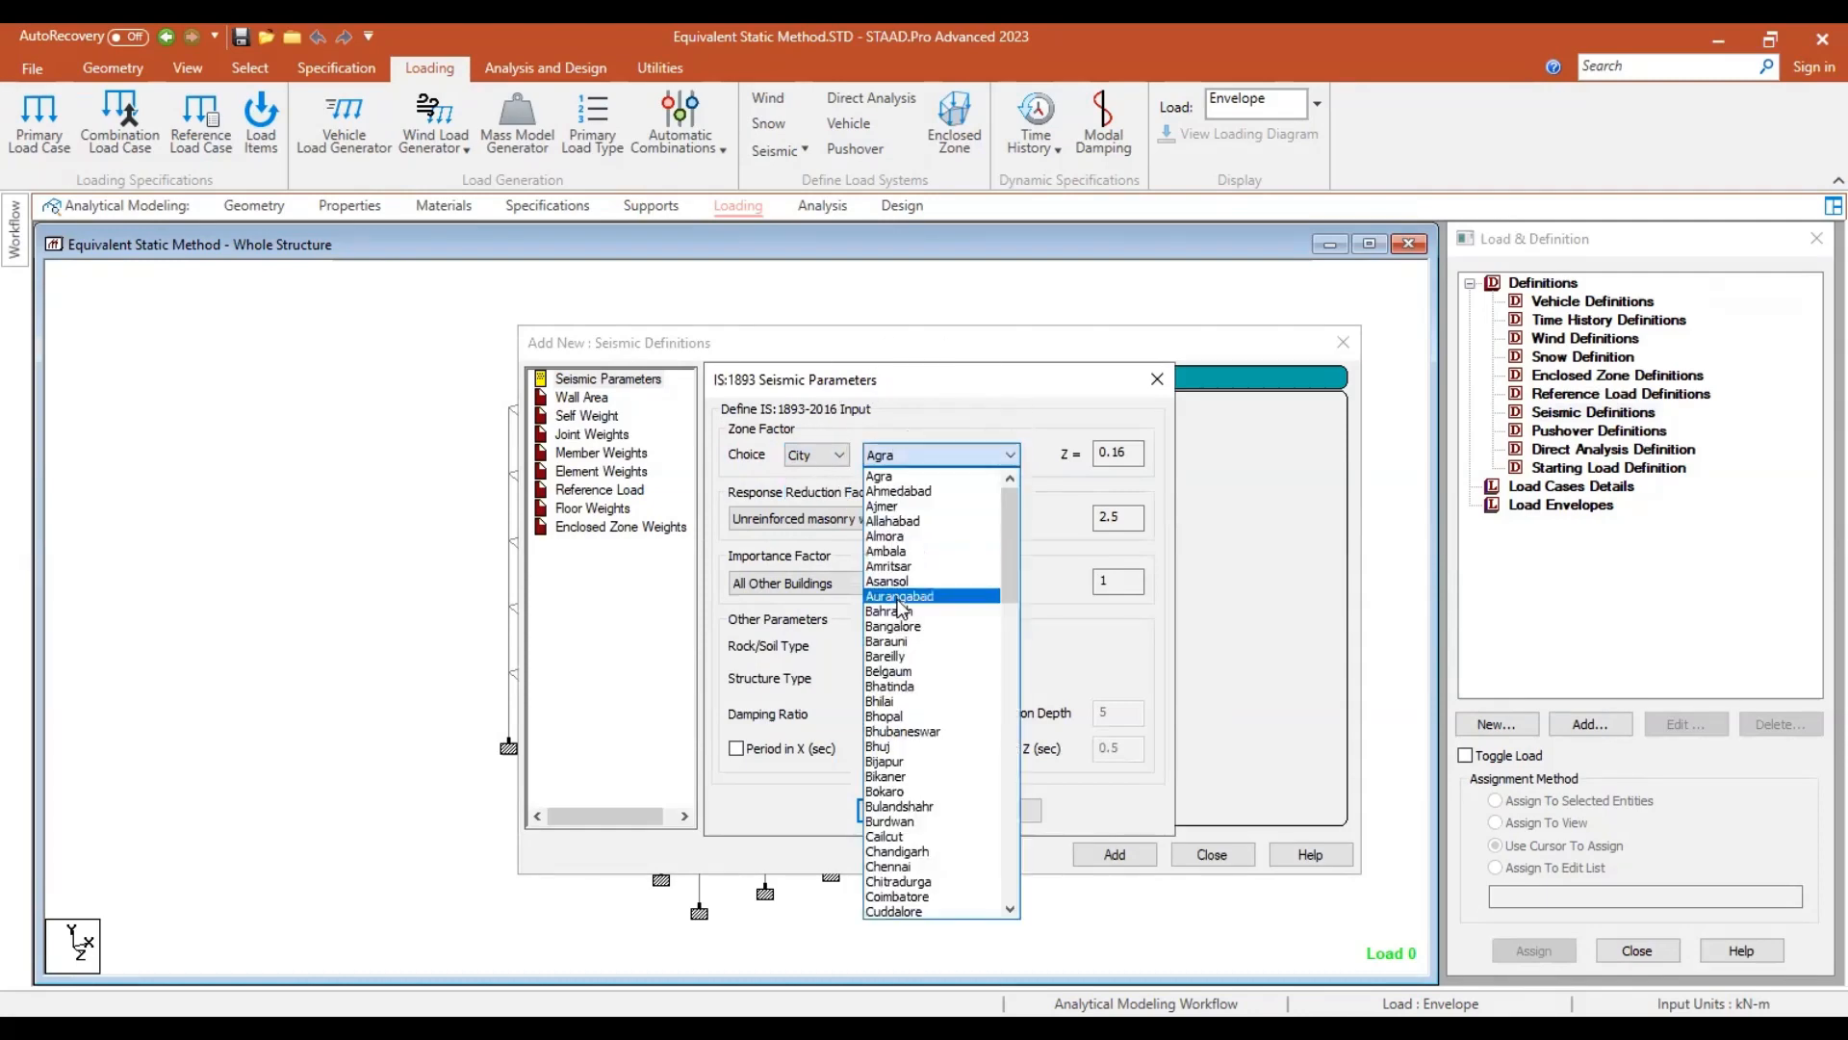
scroll(904, 747, down, 4)
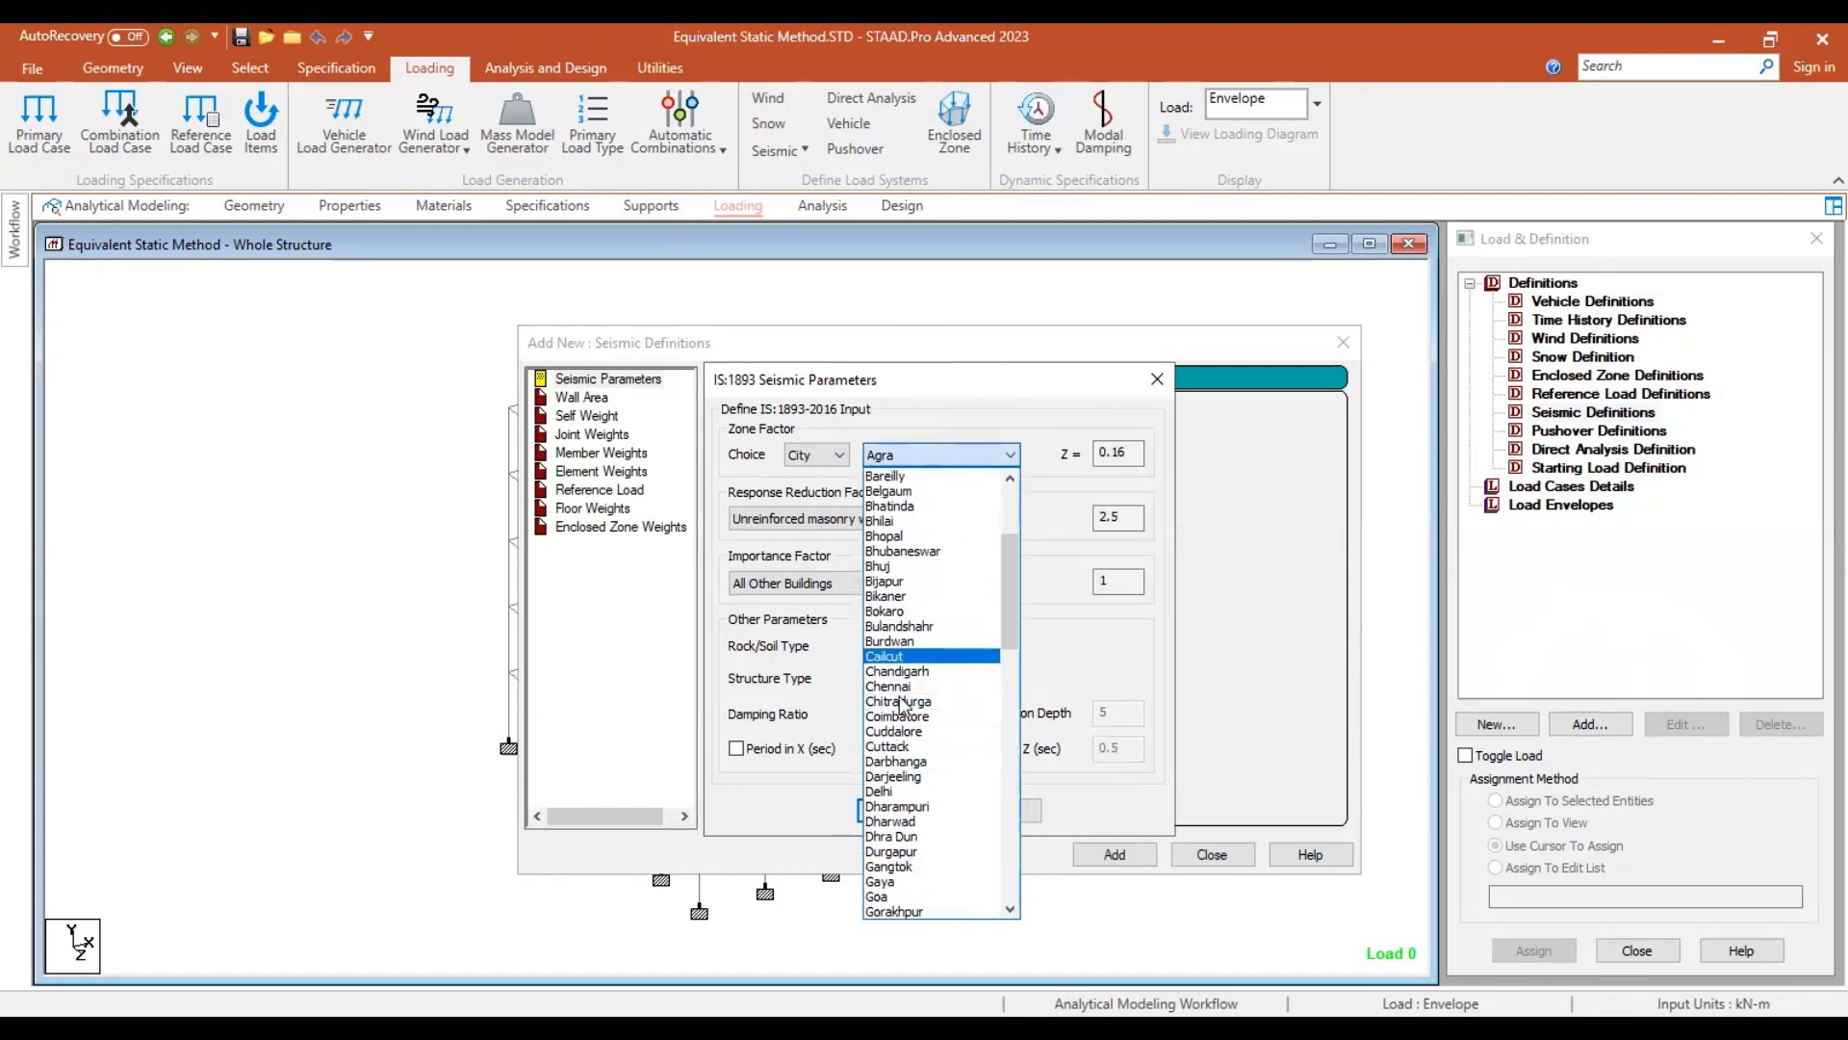
click(894, 792)
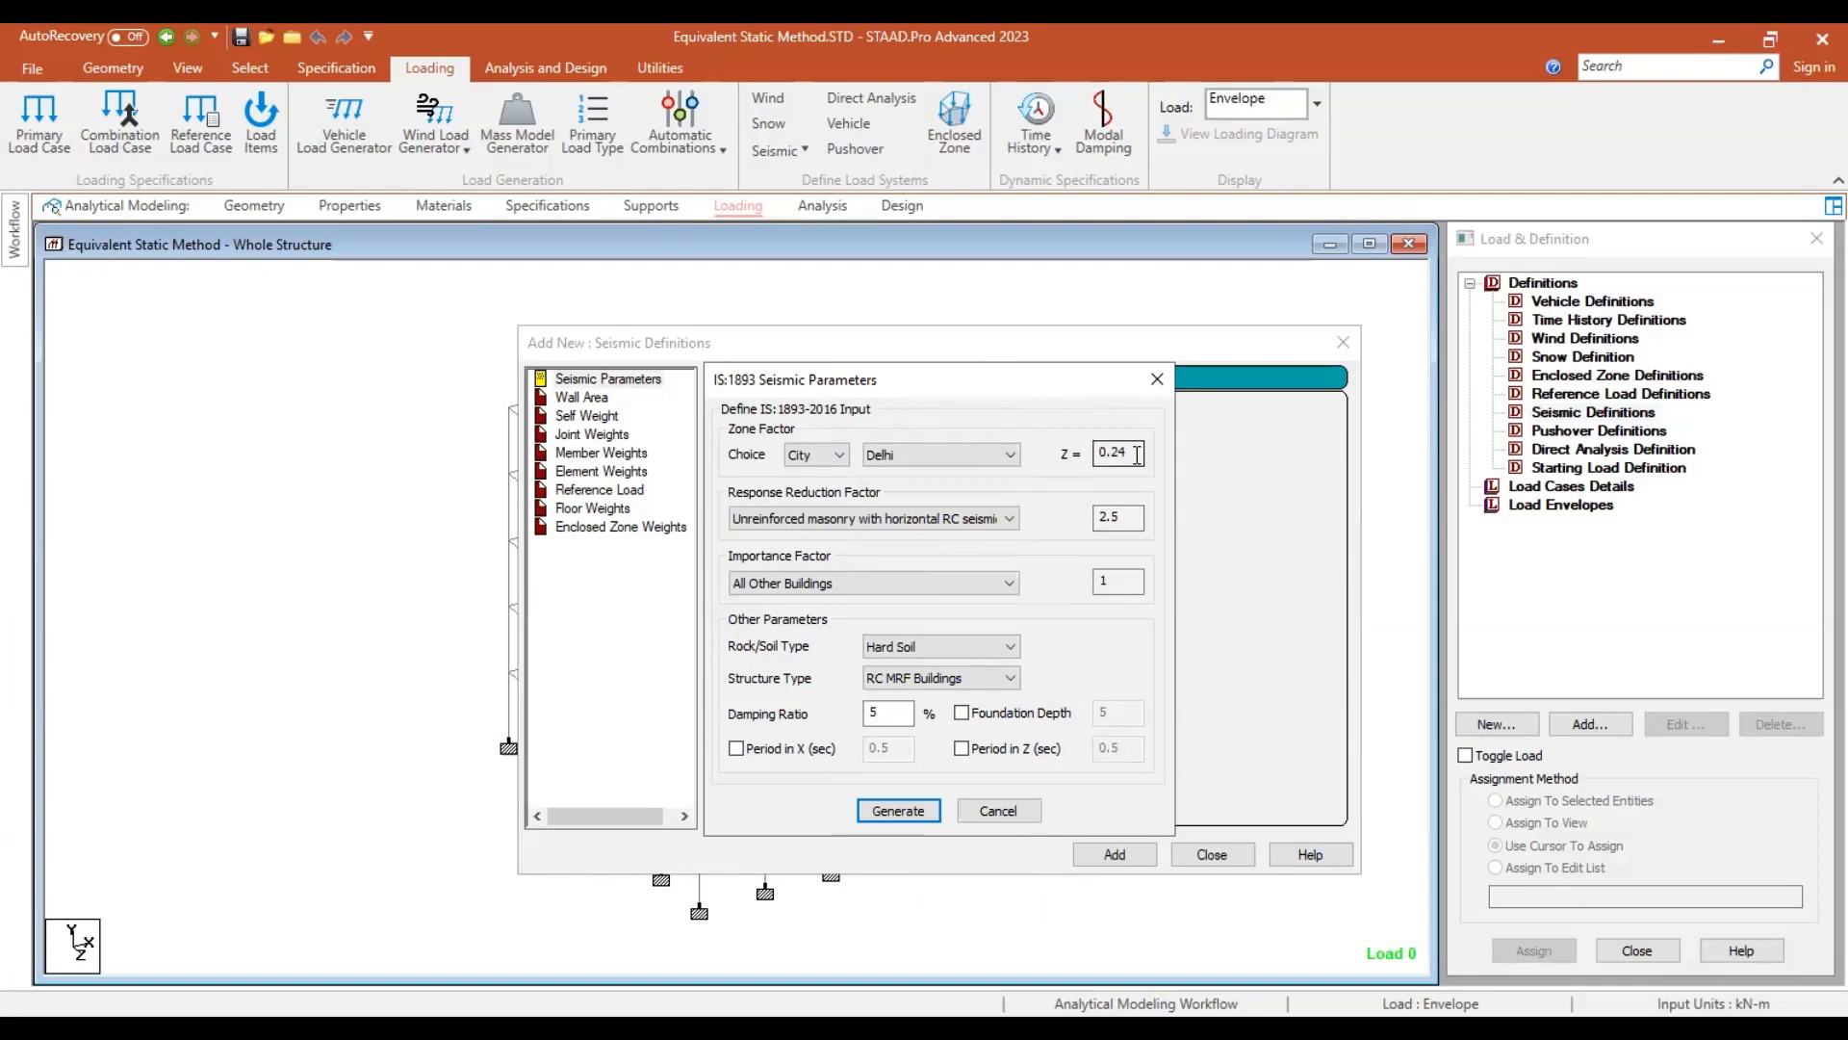
Set the response reduction factor to RC buildings with Special Moment Resisting Frame and the importance factor to Residential or commercial Buildings.
click(797, 520)
scroll(784, 578, up, 1)
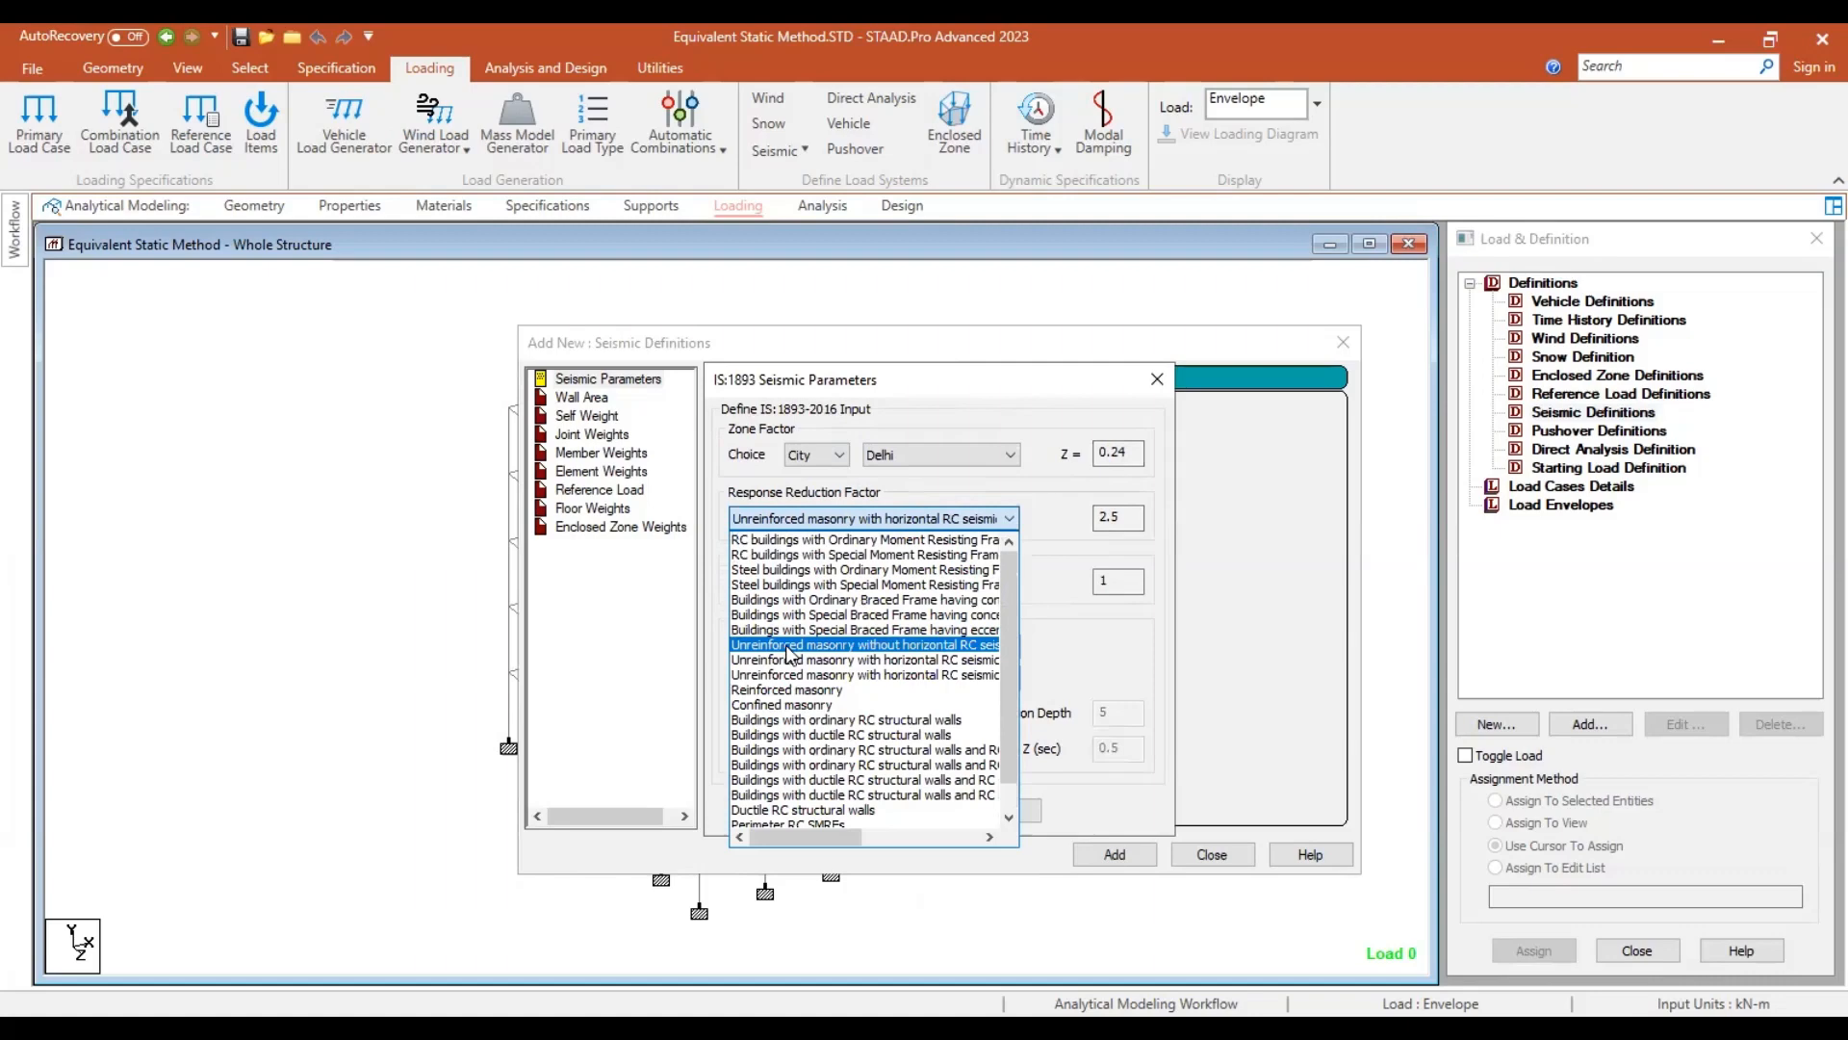
click(766, 556)
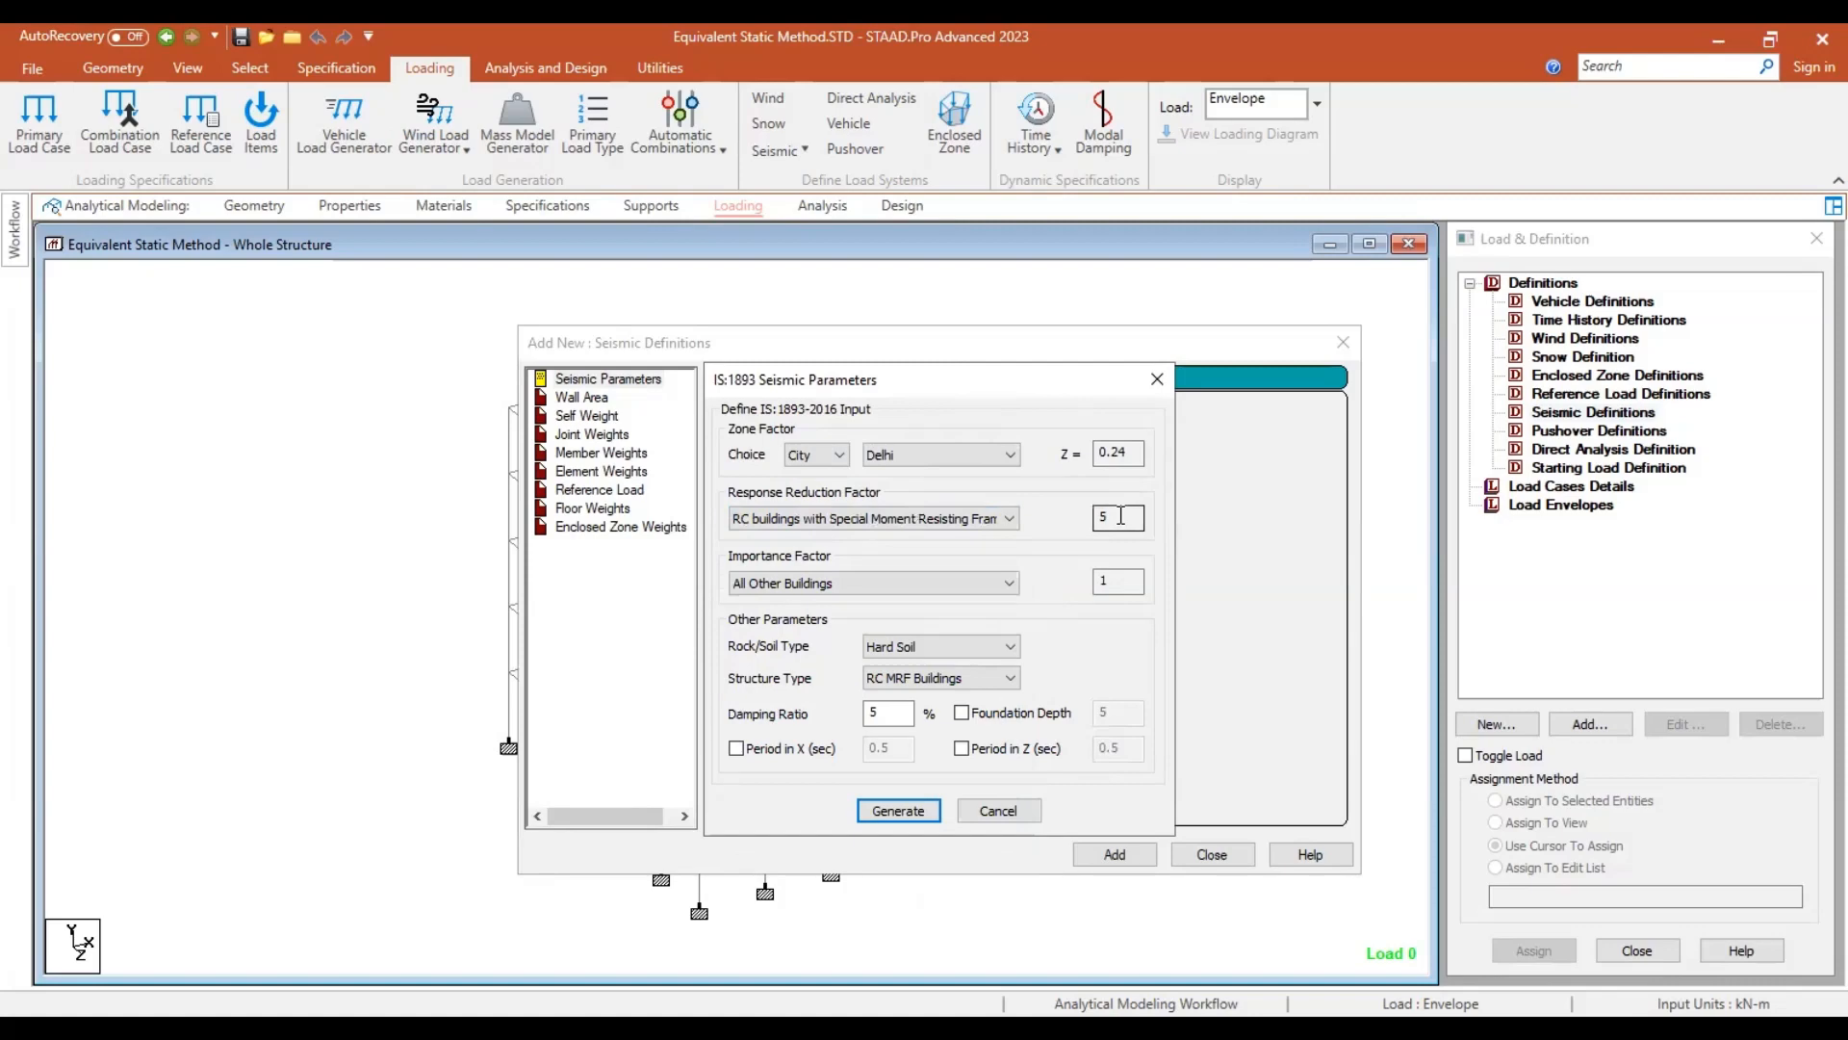
click(889, 585)
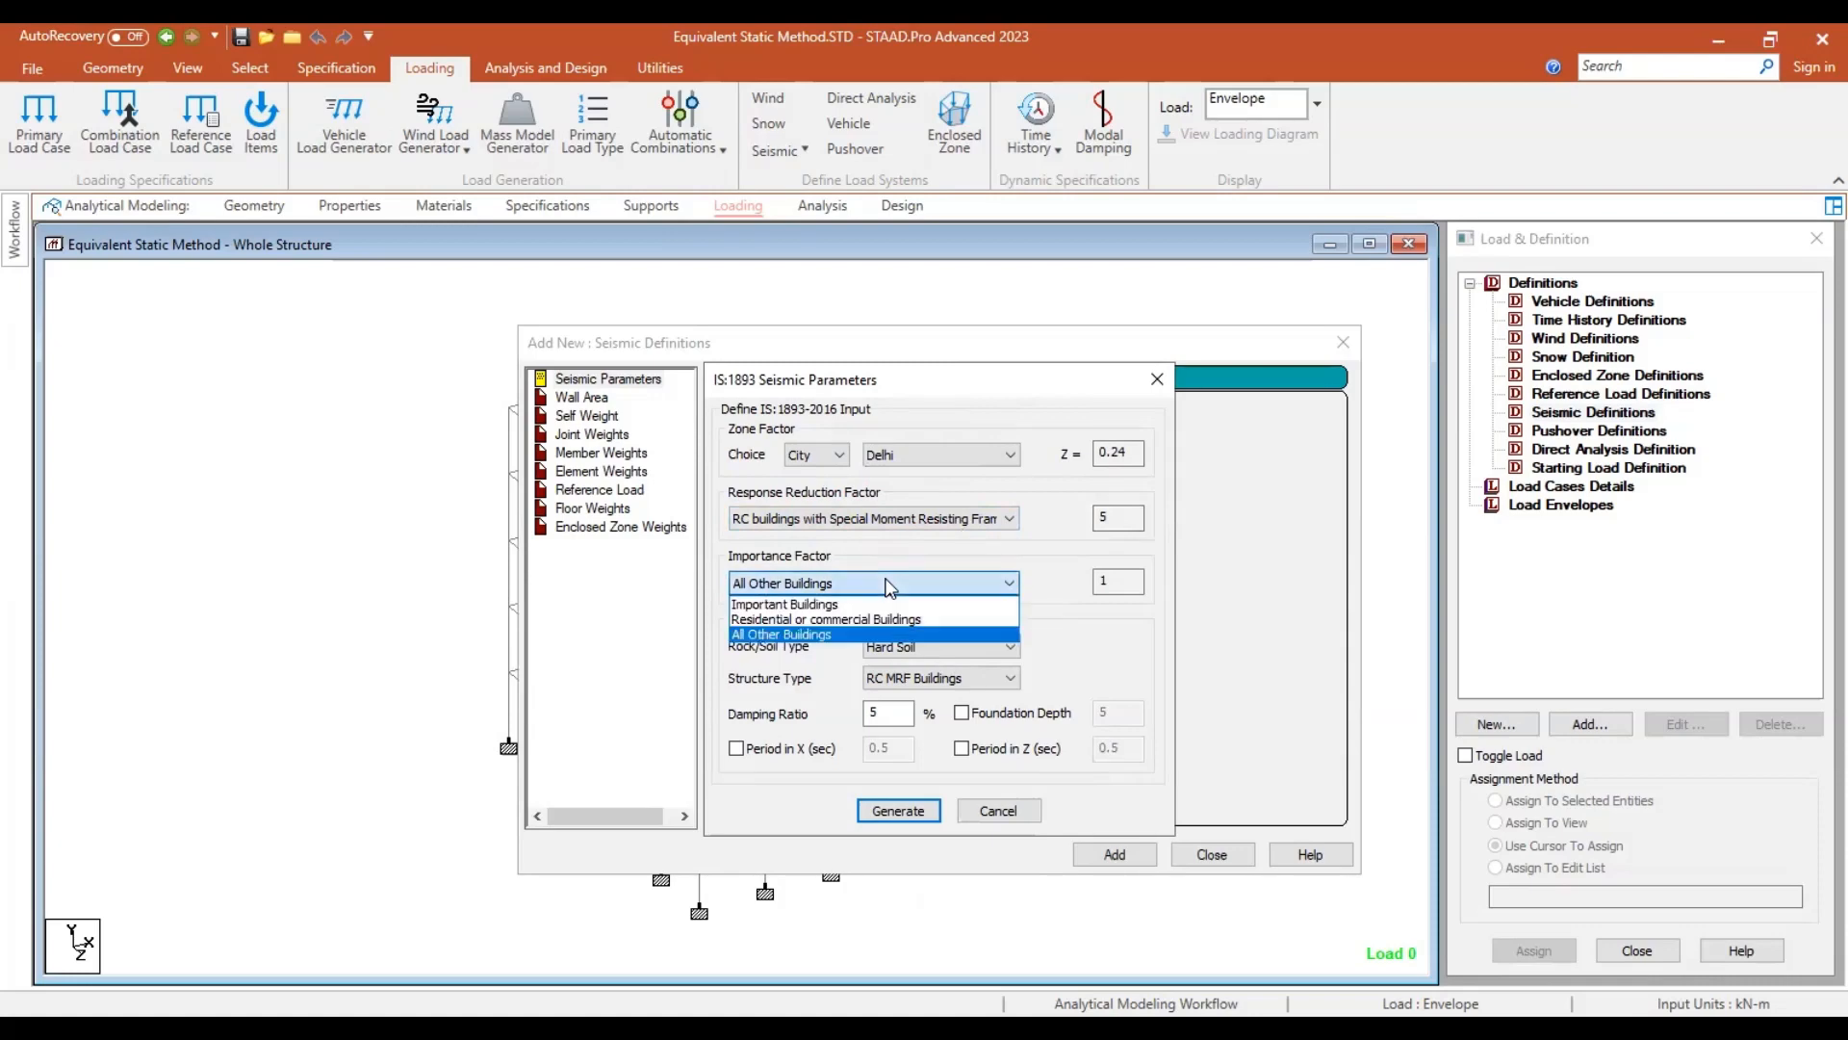
click(872, 625)
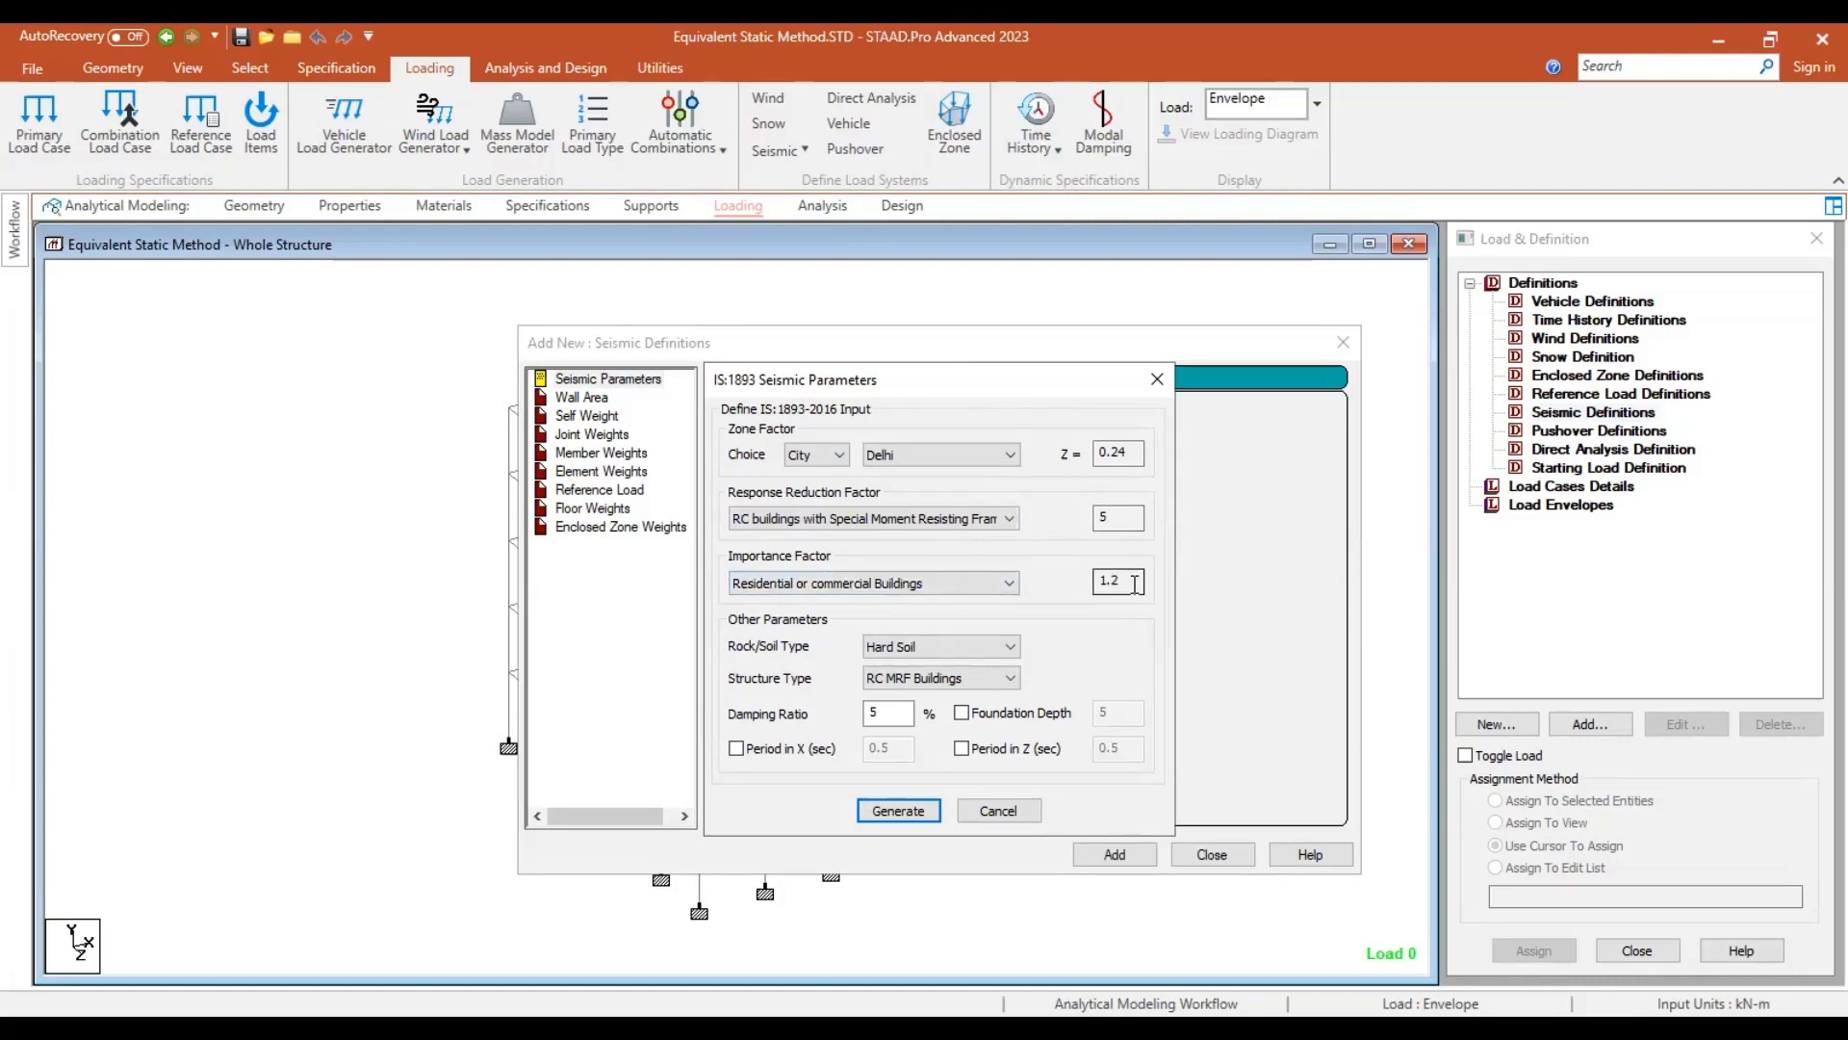
Choose Medium Soil and RC MRF Buildings with 5% damping, then generate the parameters and add the seismic definition.
click(945, 645)
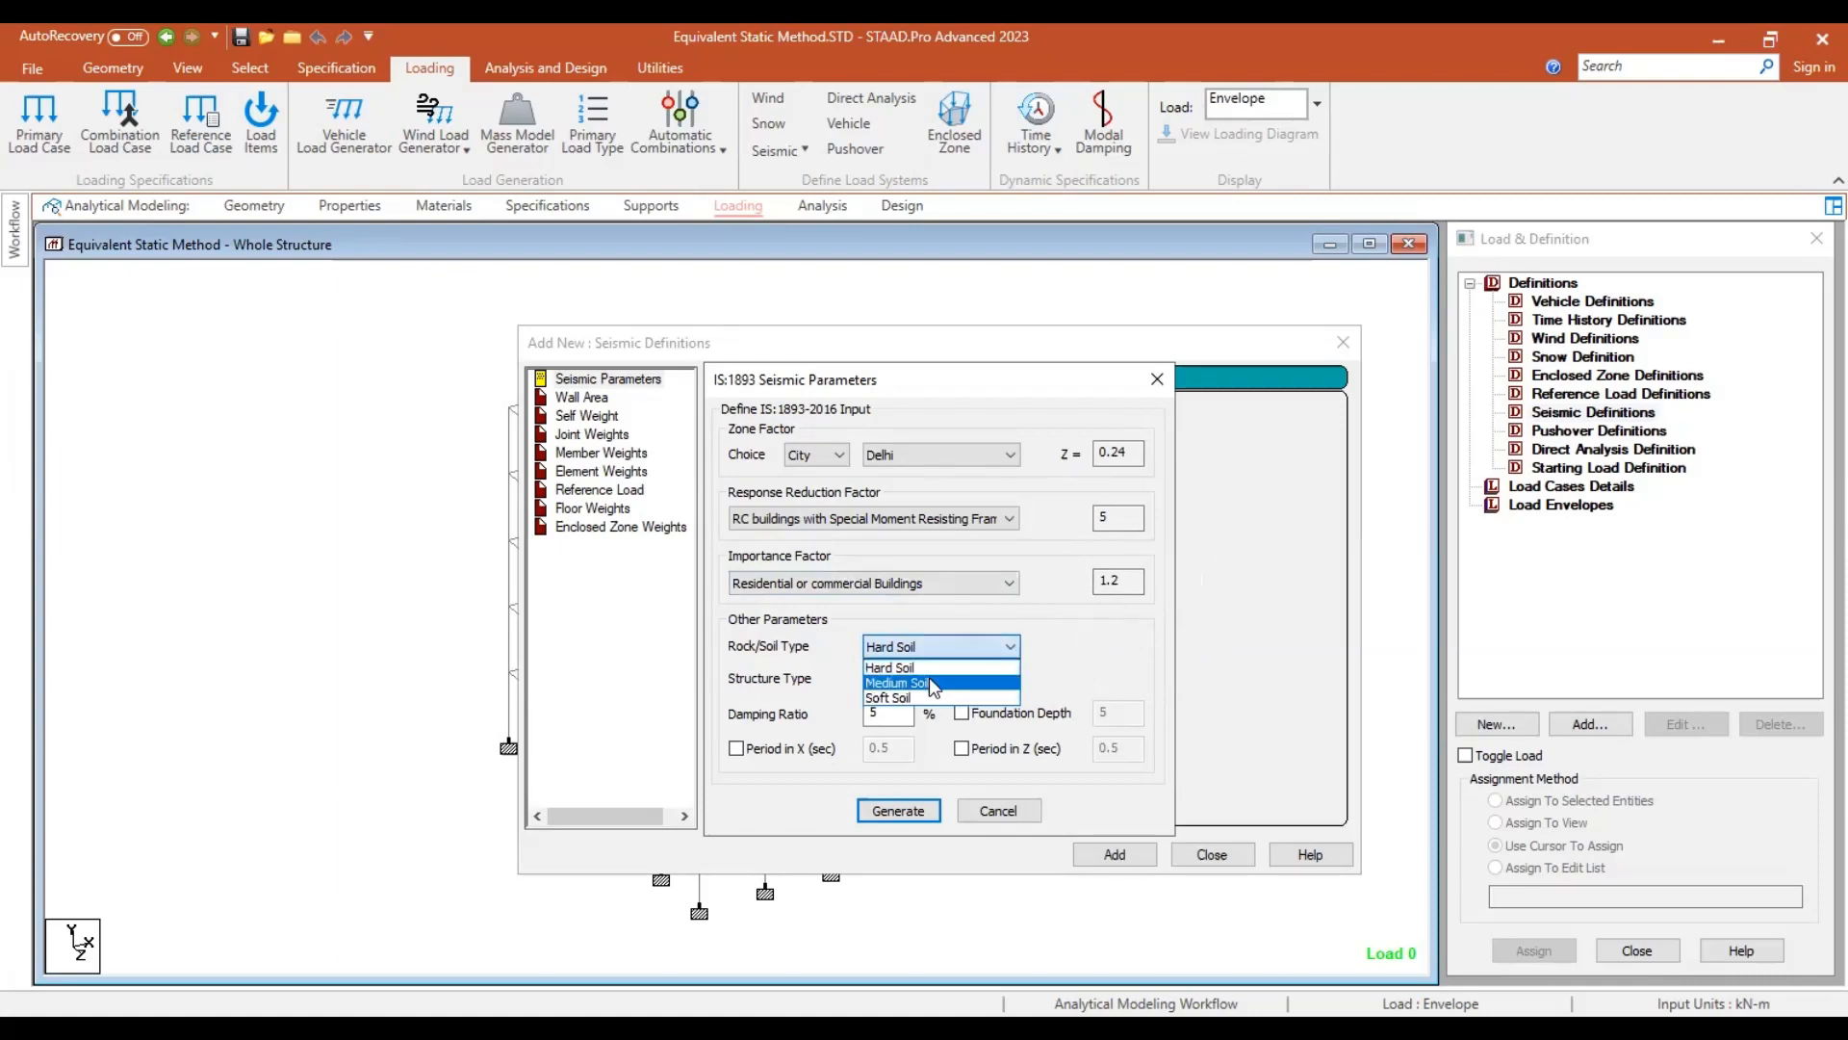
click(930, 681)
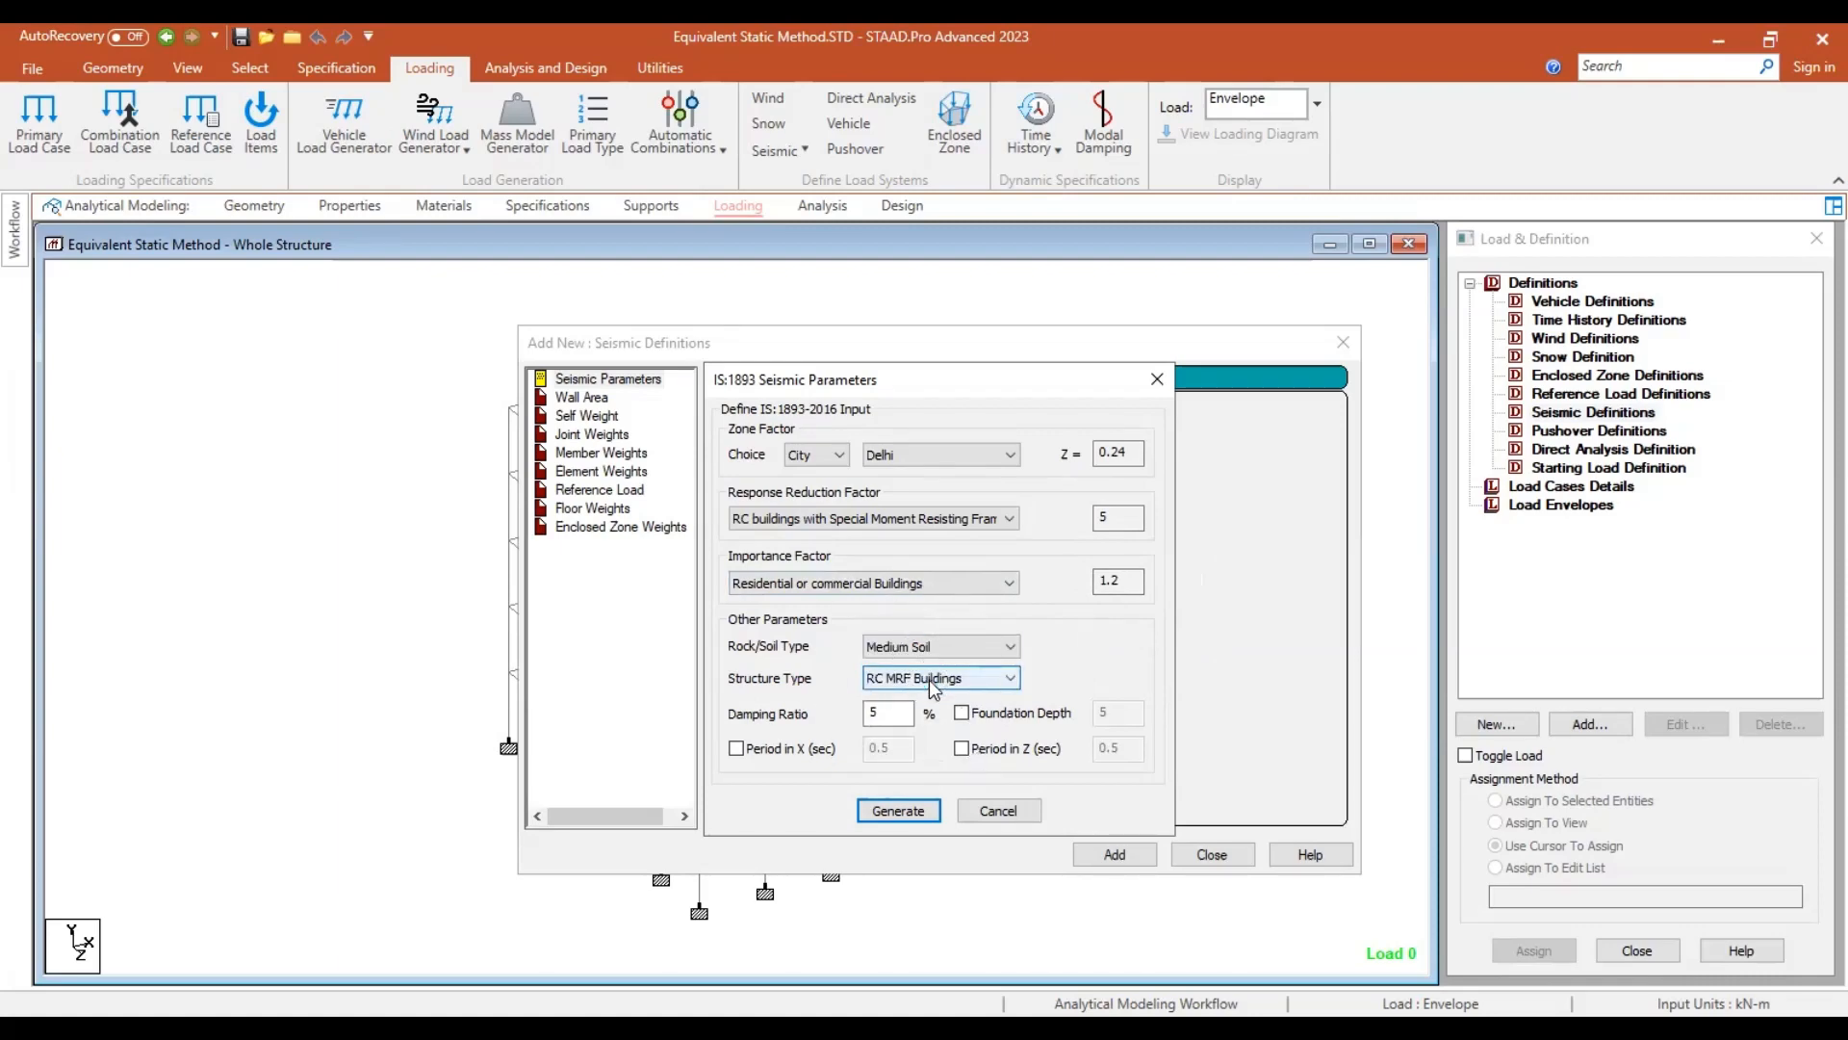
click(928, 680)
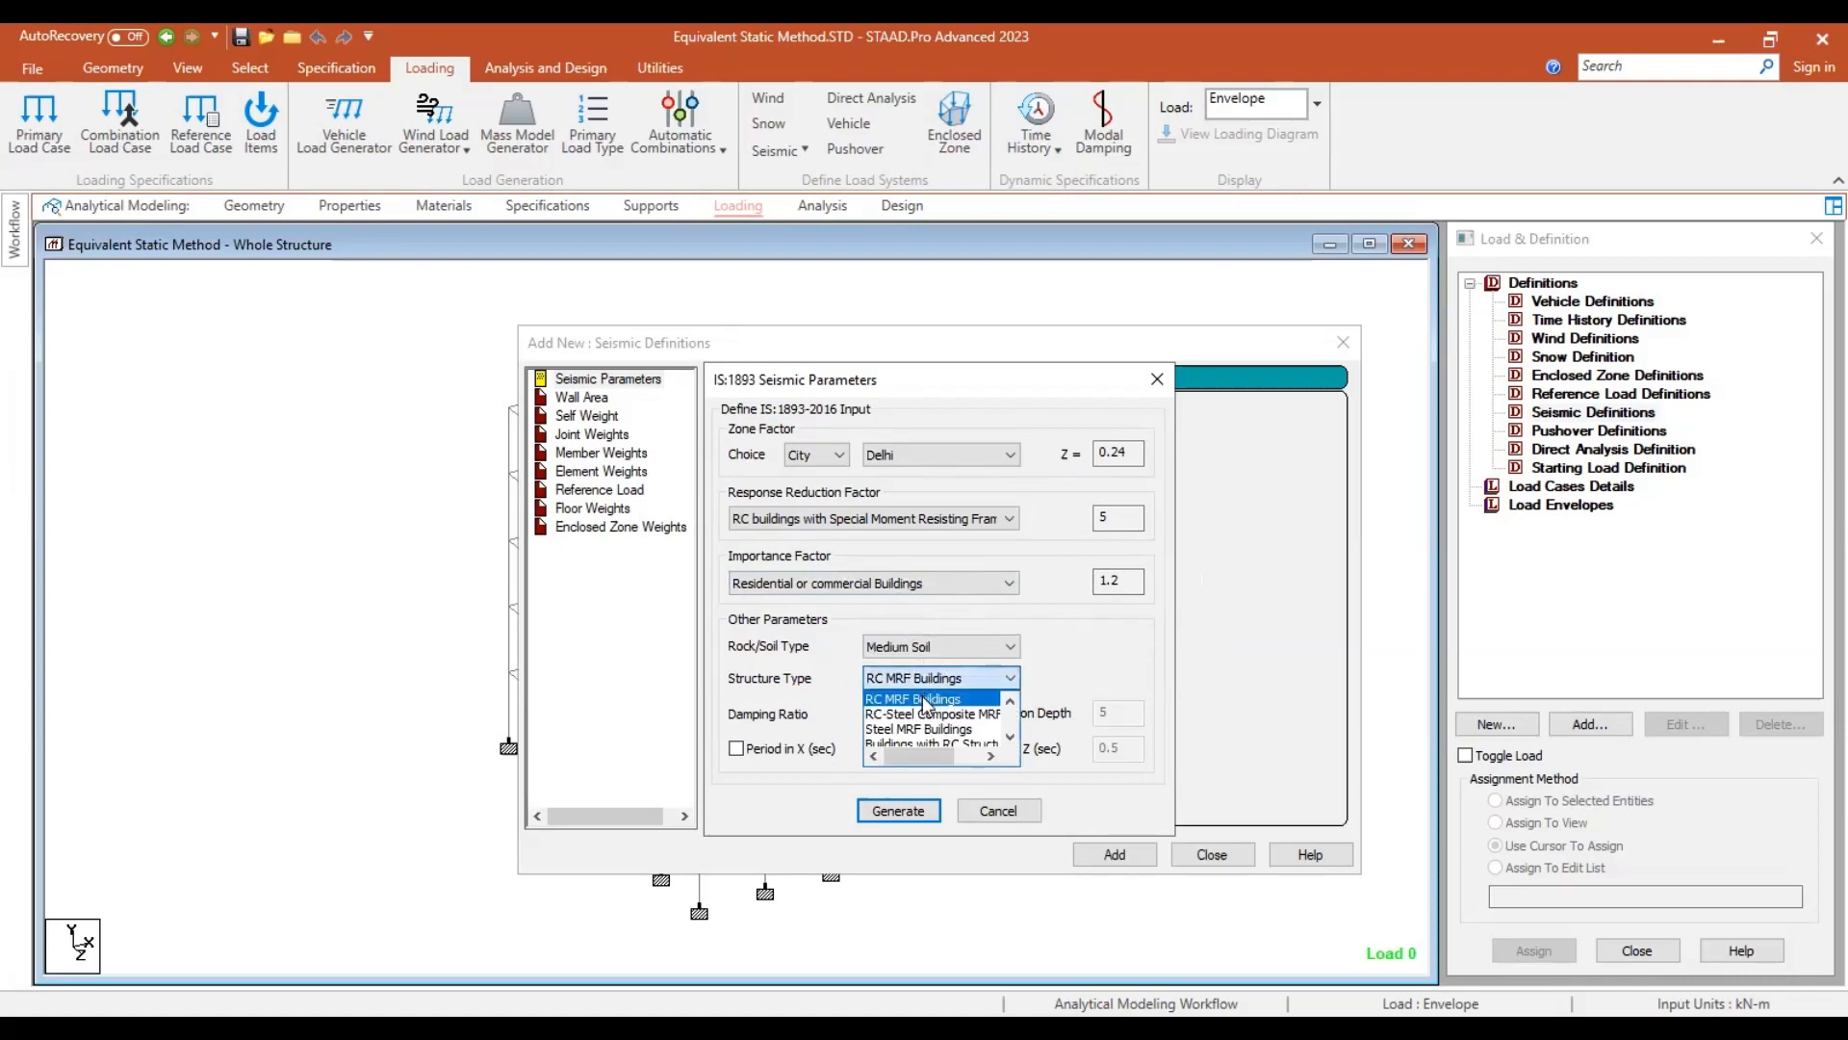
click(926, 701)
click(898, 720)
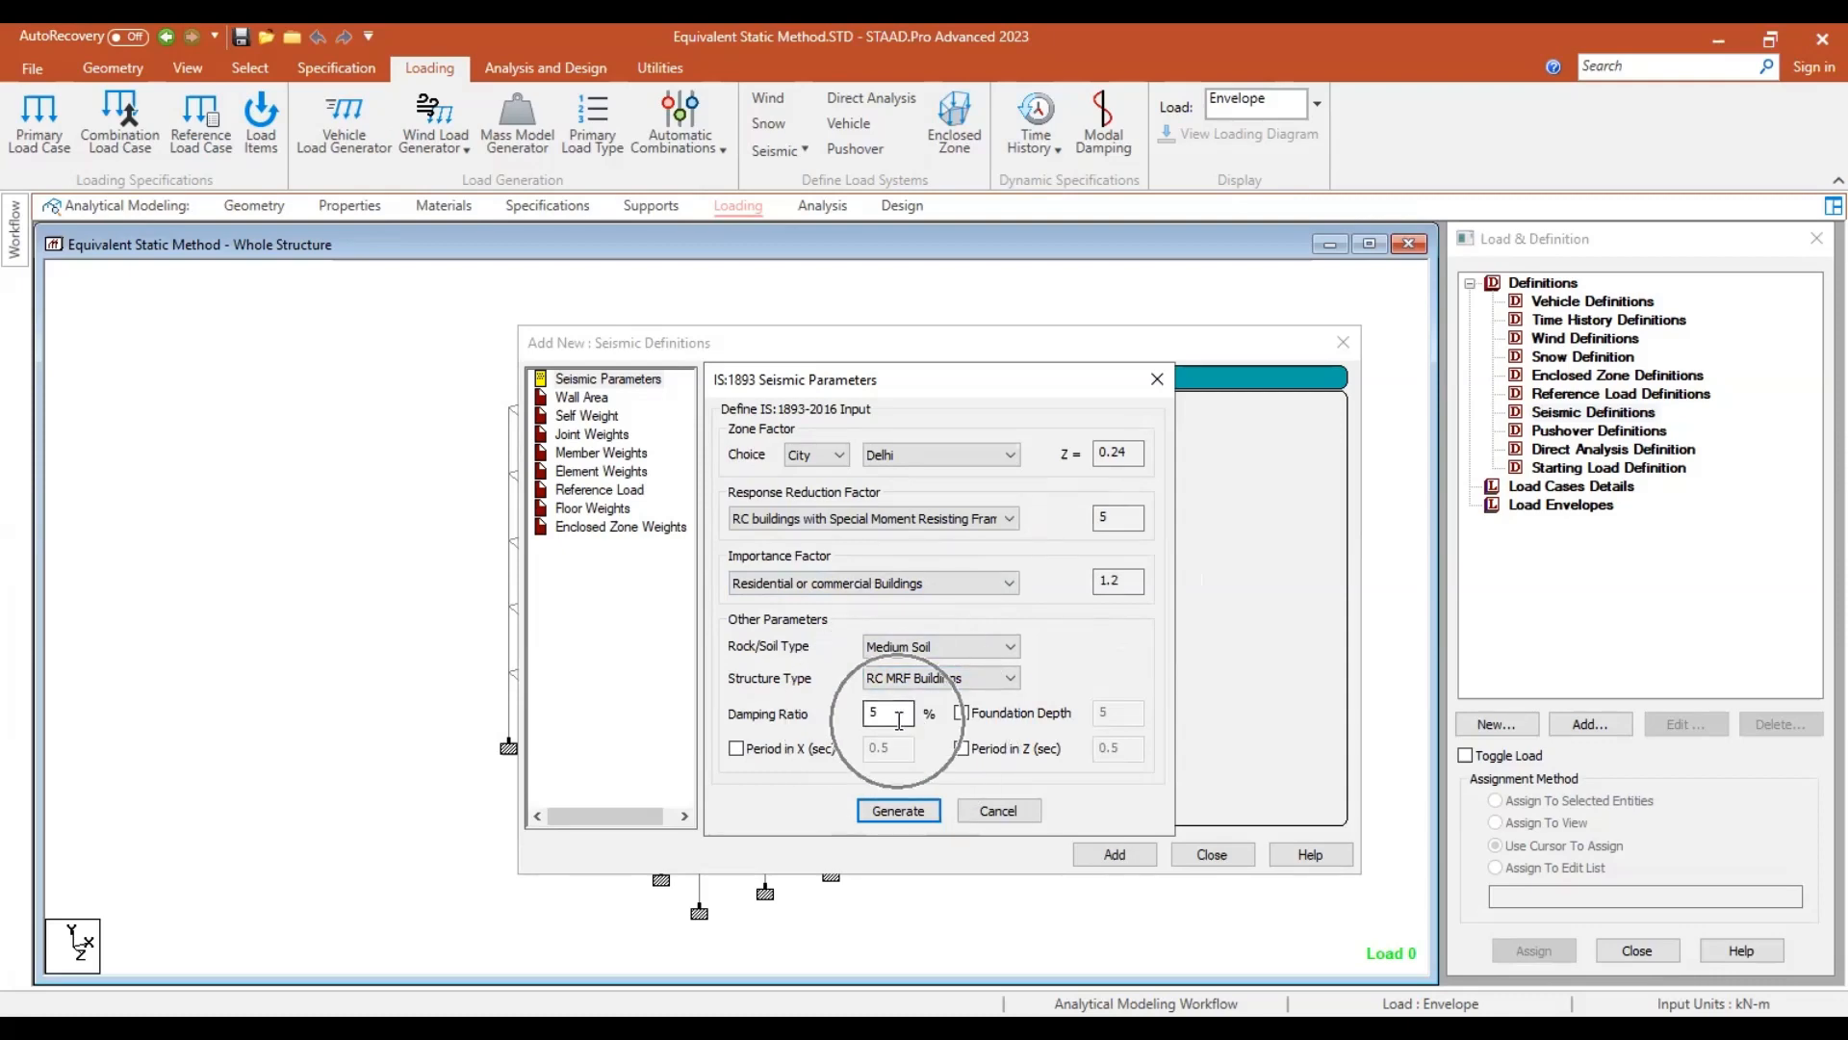
click(879, 810)
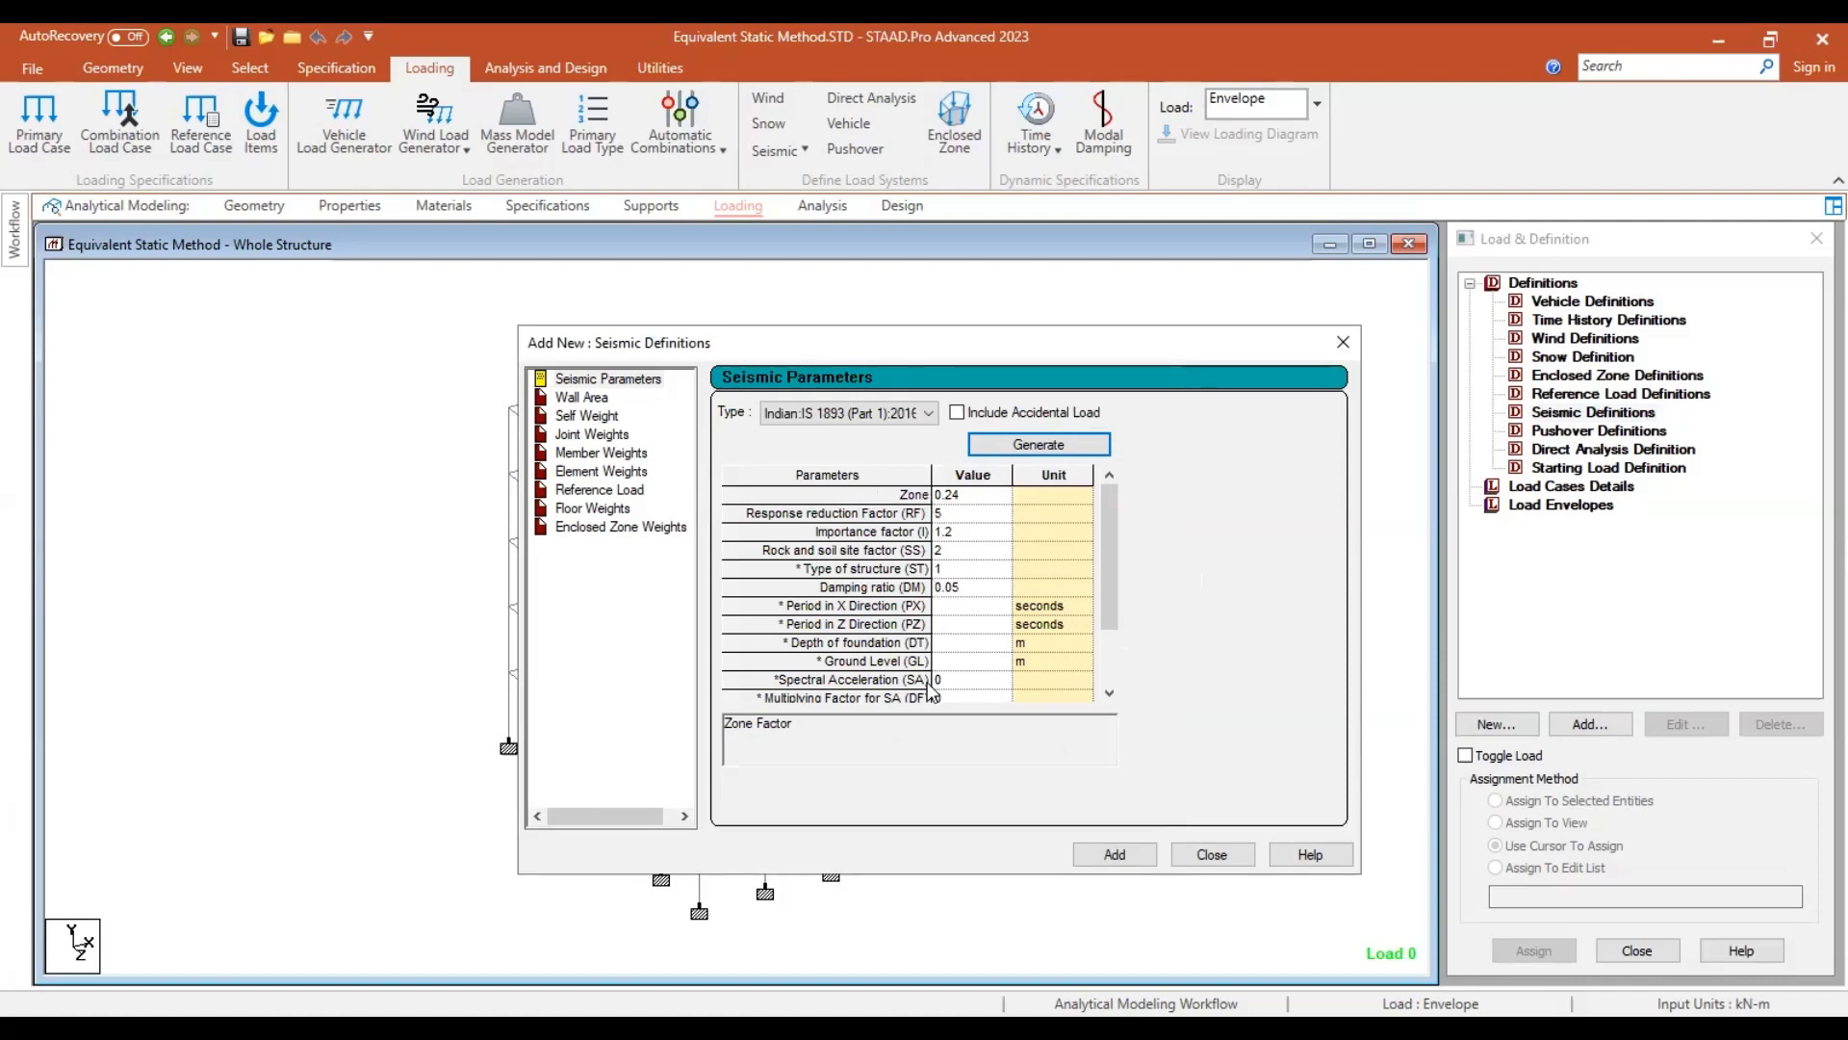
click(1100, 859)
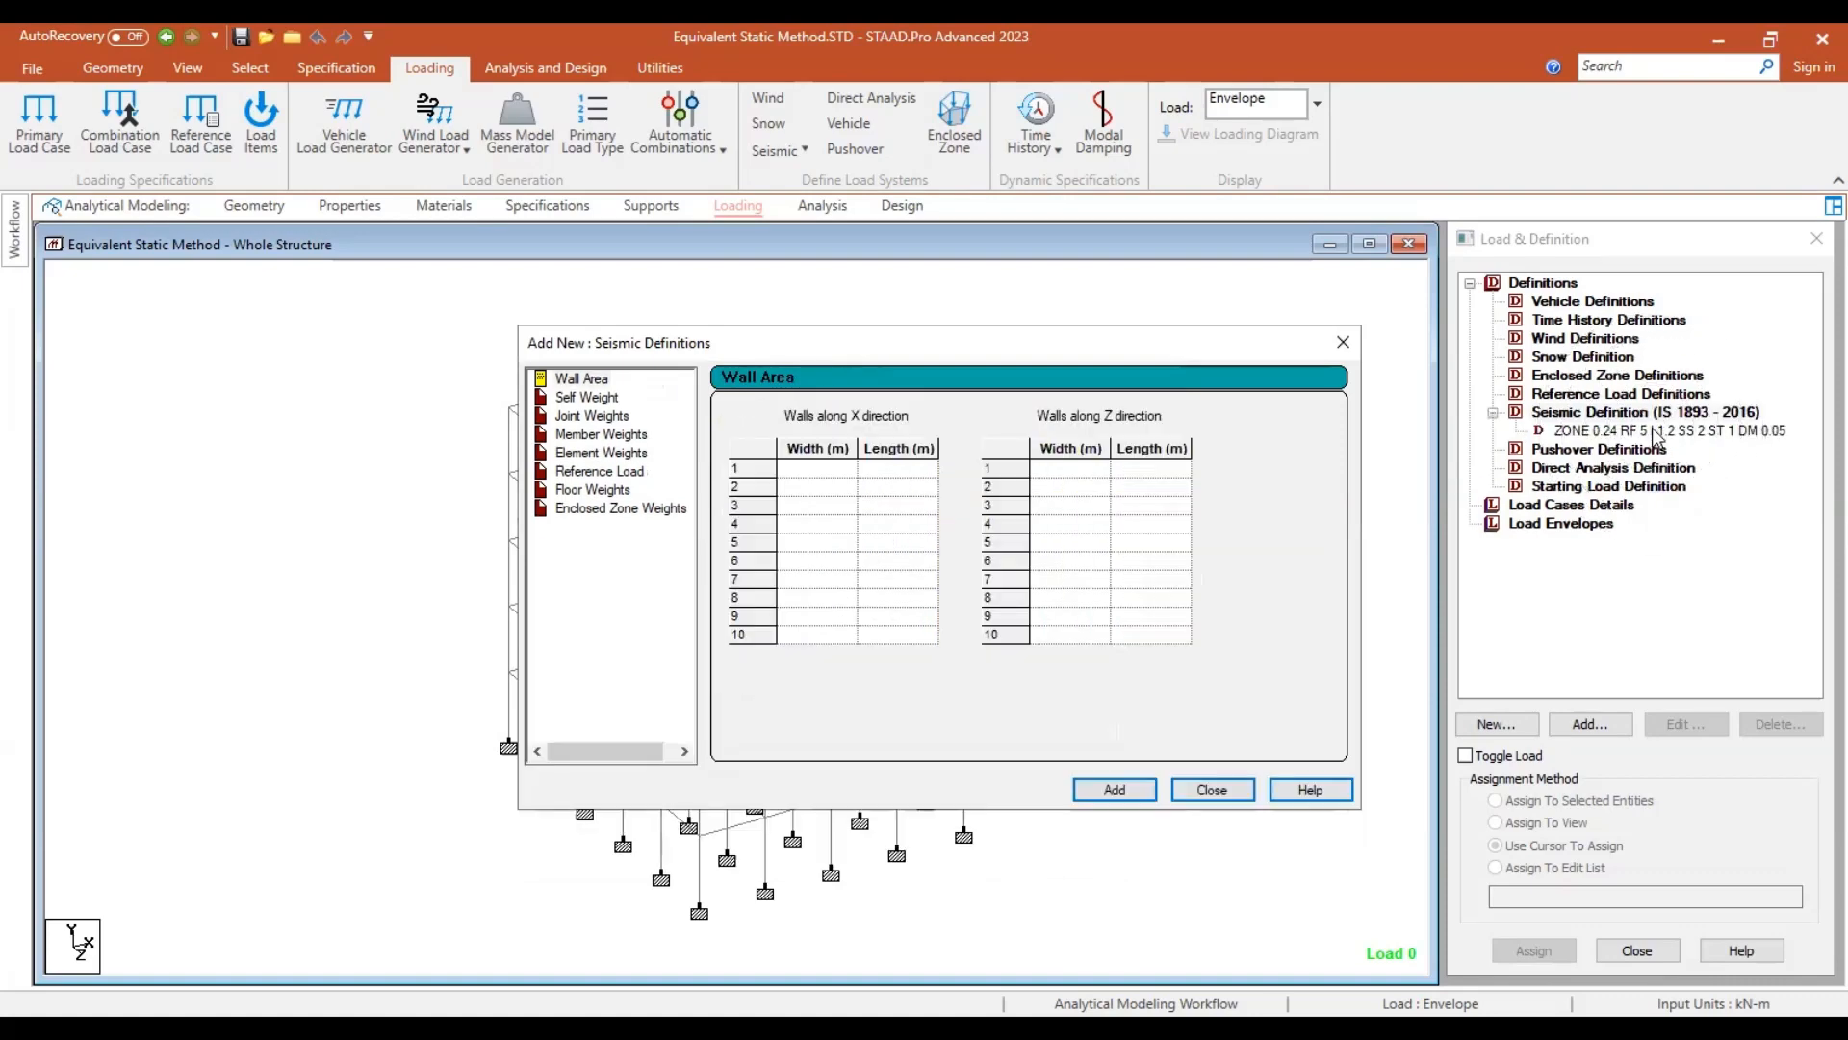
Add a self weight with factor 1 to the seismic definition and close the dialog.
click(577, 397)
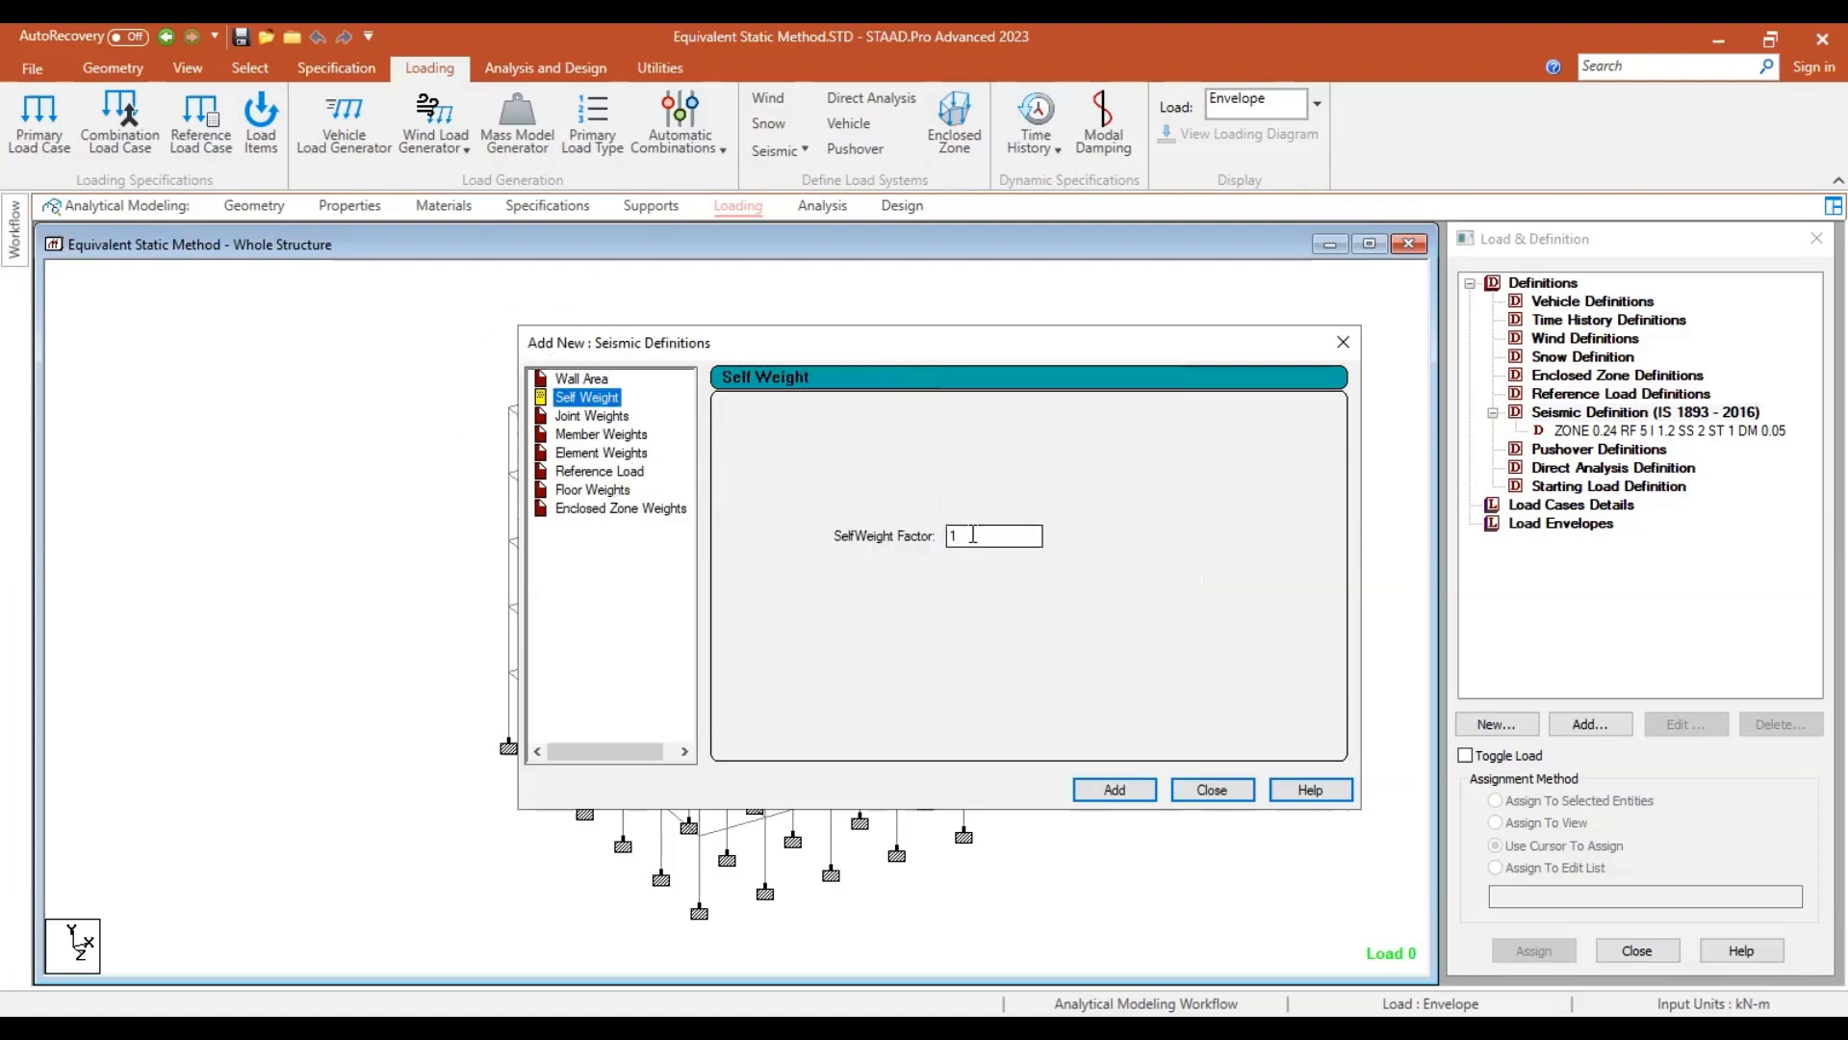
click(1107, 788)
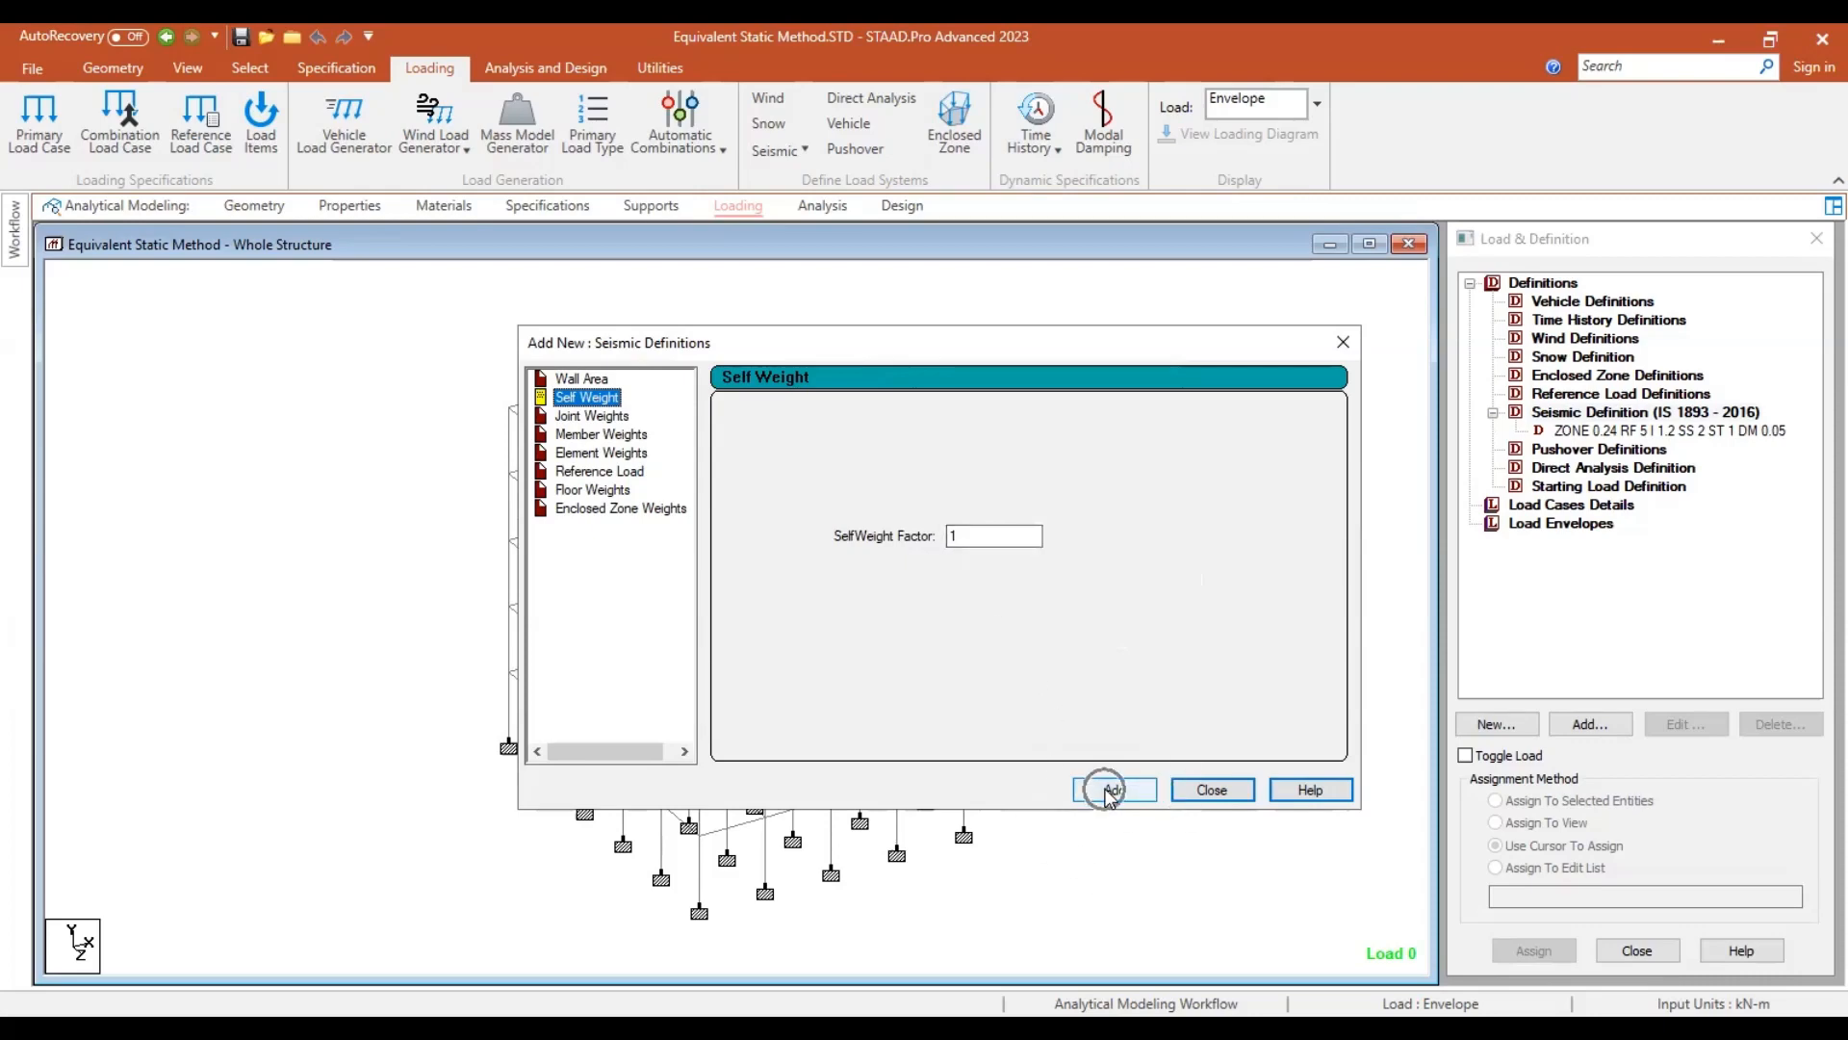
click(1211, 791)
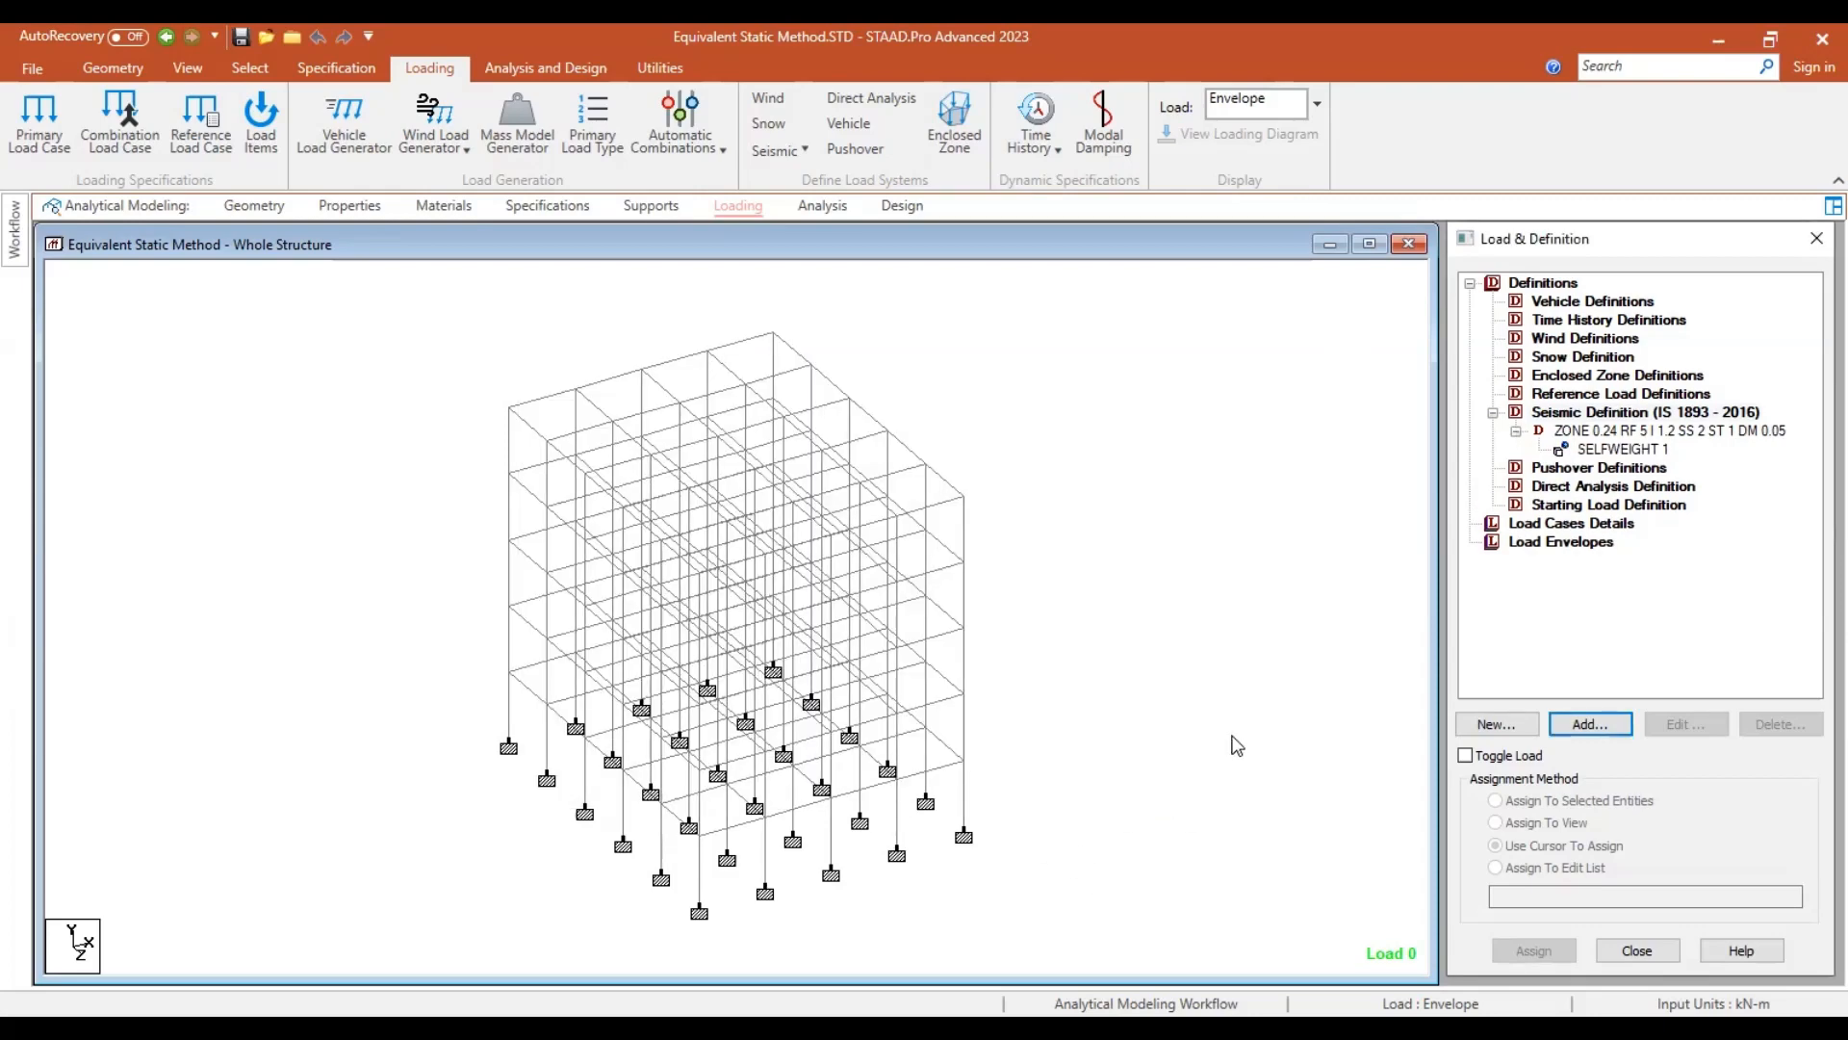
Add primary load case 1 with loading type Seismic-H and title EQX.
click(1548, 526)
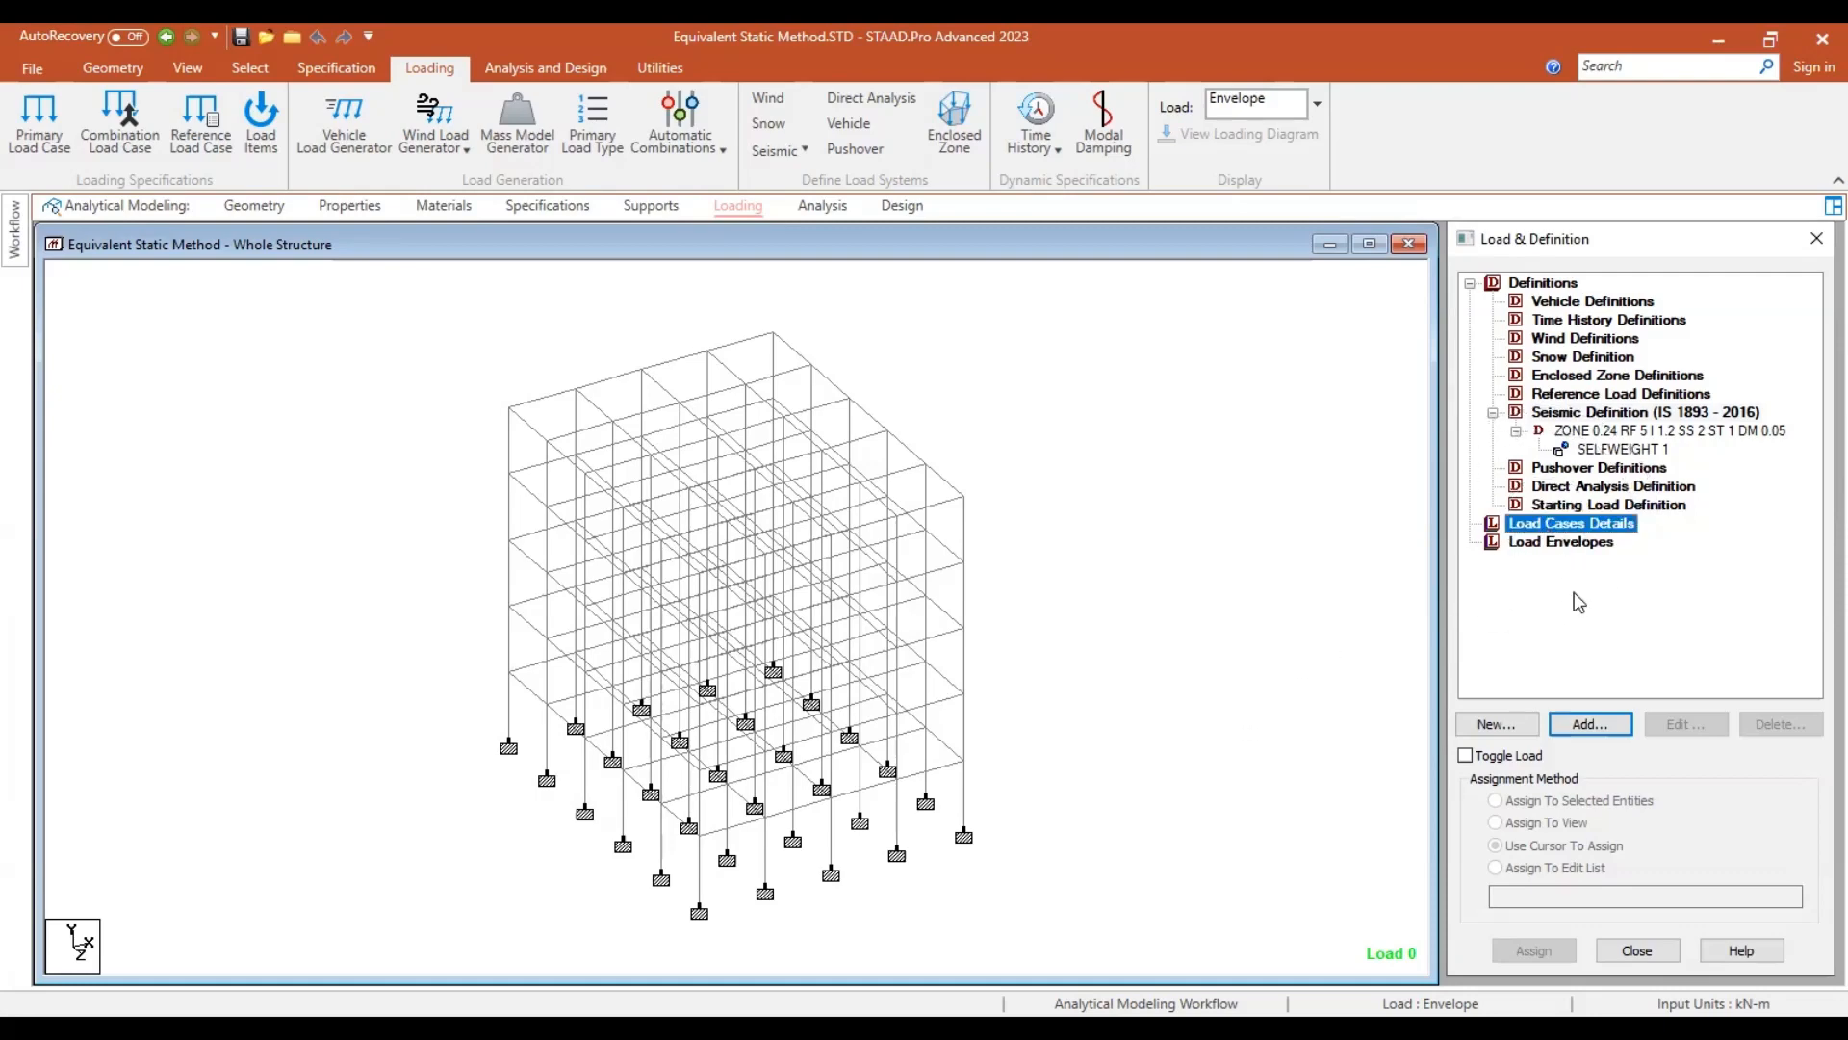
click(1590, 725)
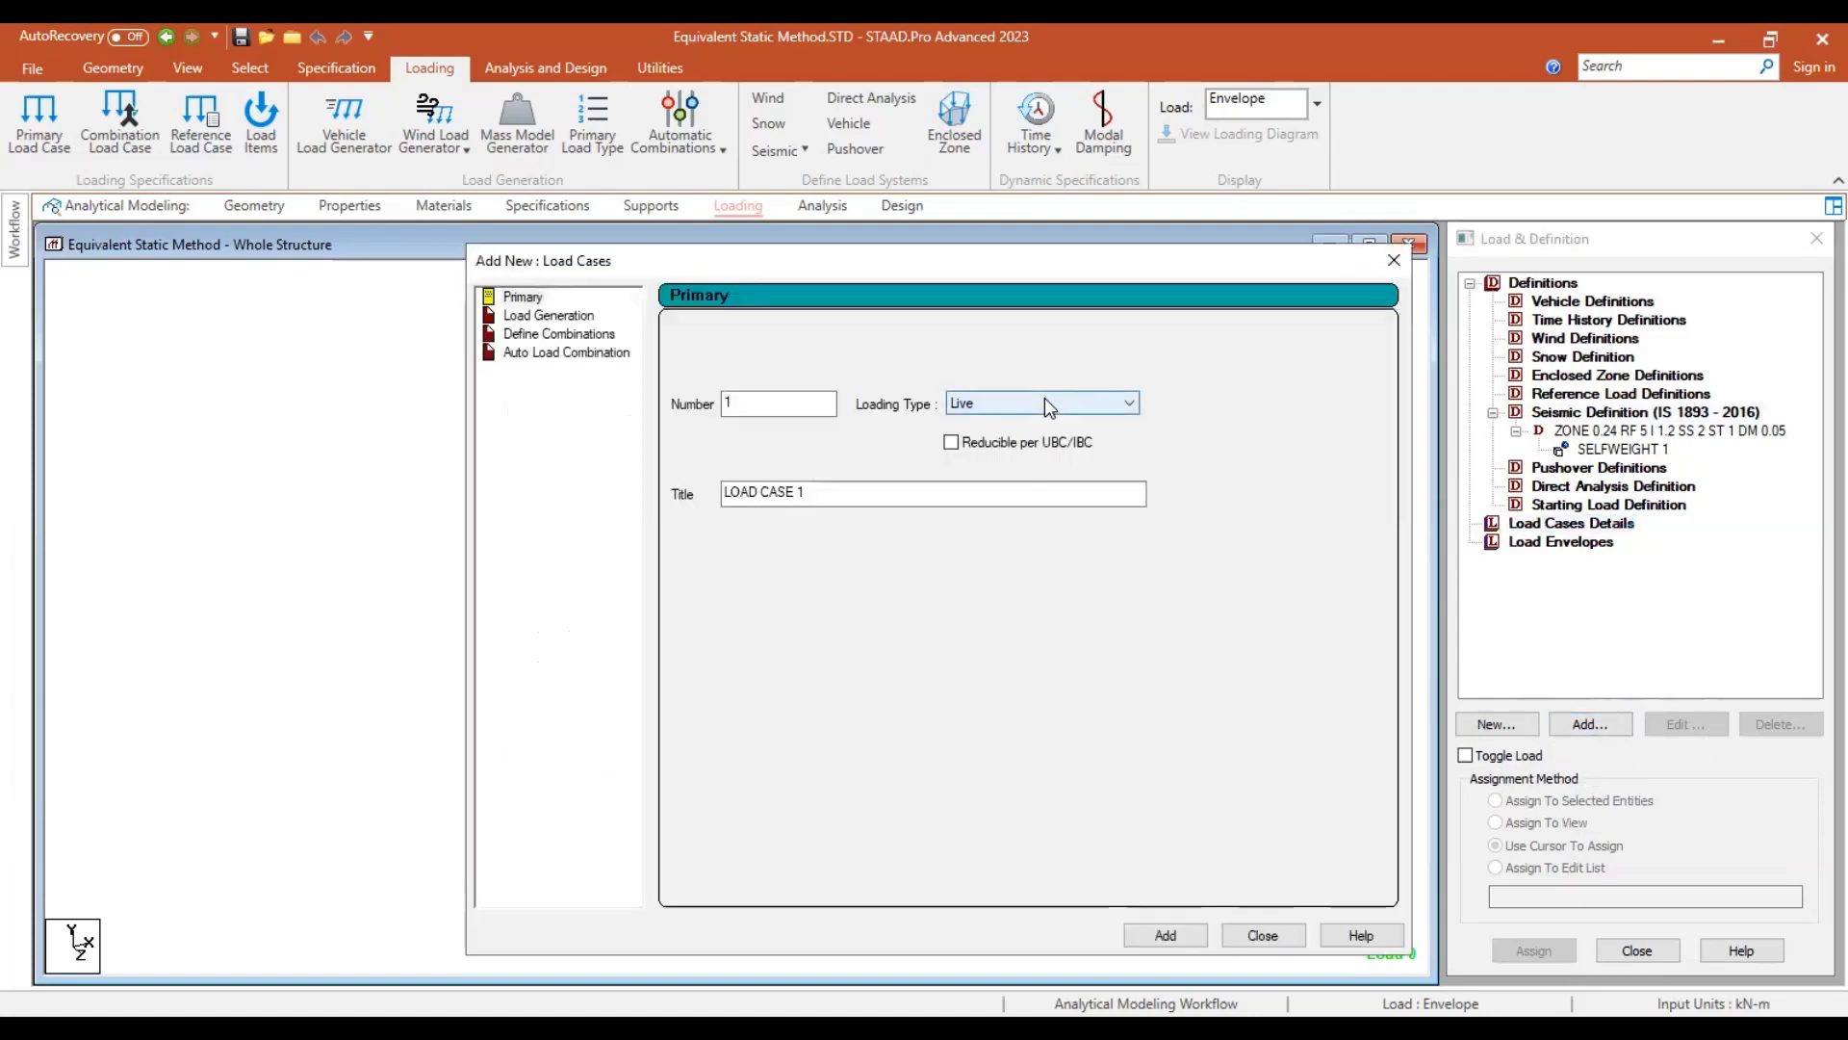
click(1049, 406)
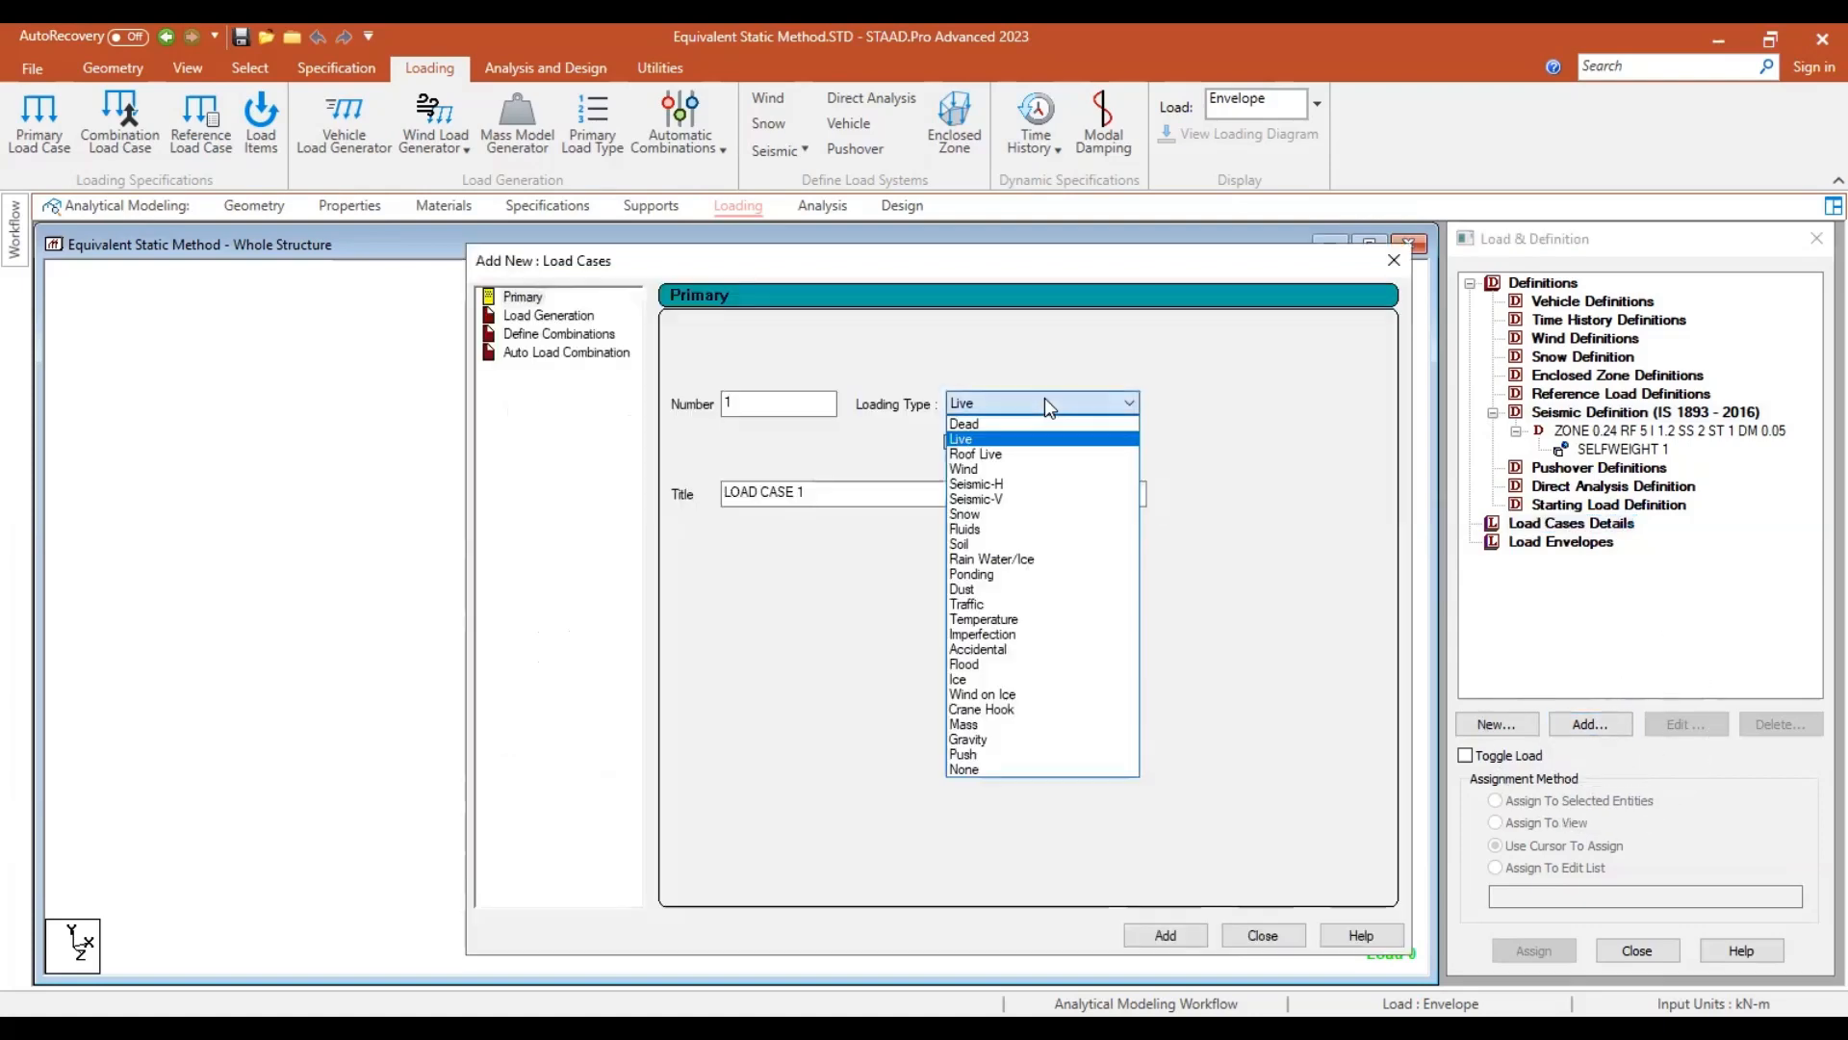
click(986, 485)
key(Tab)
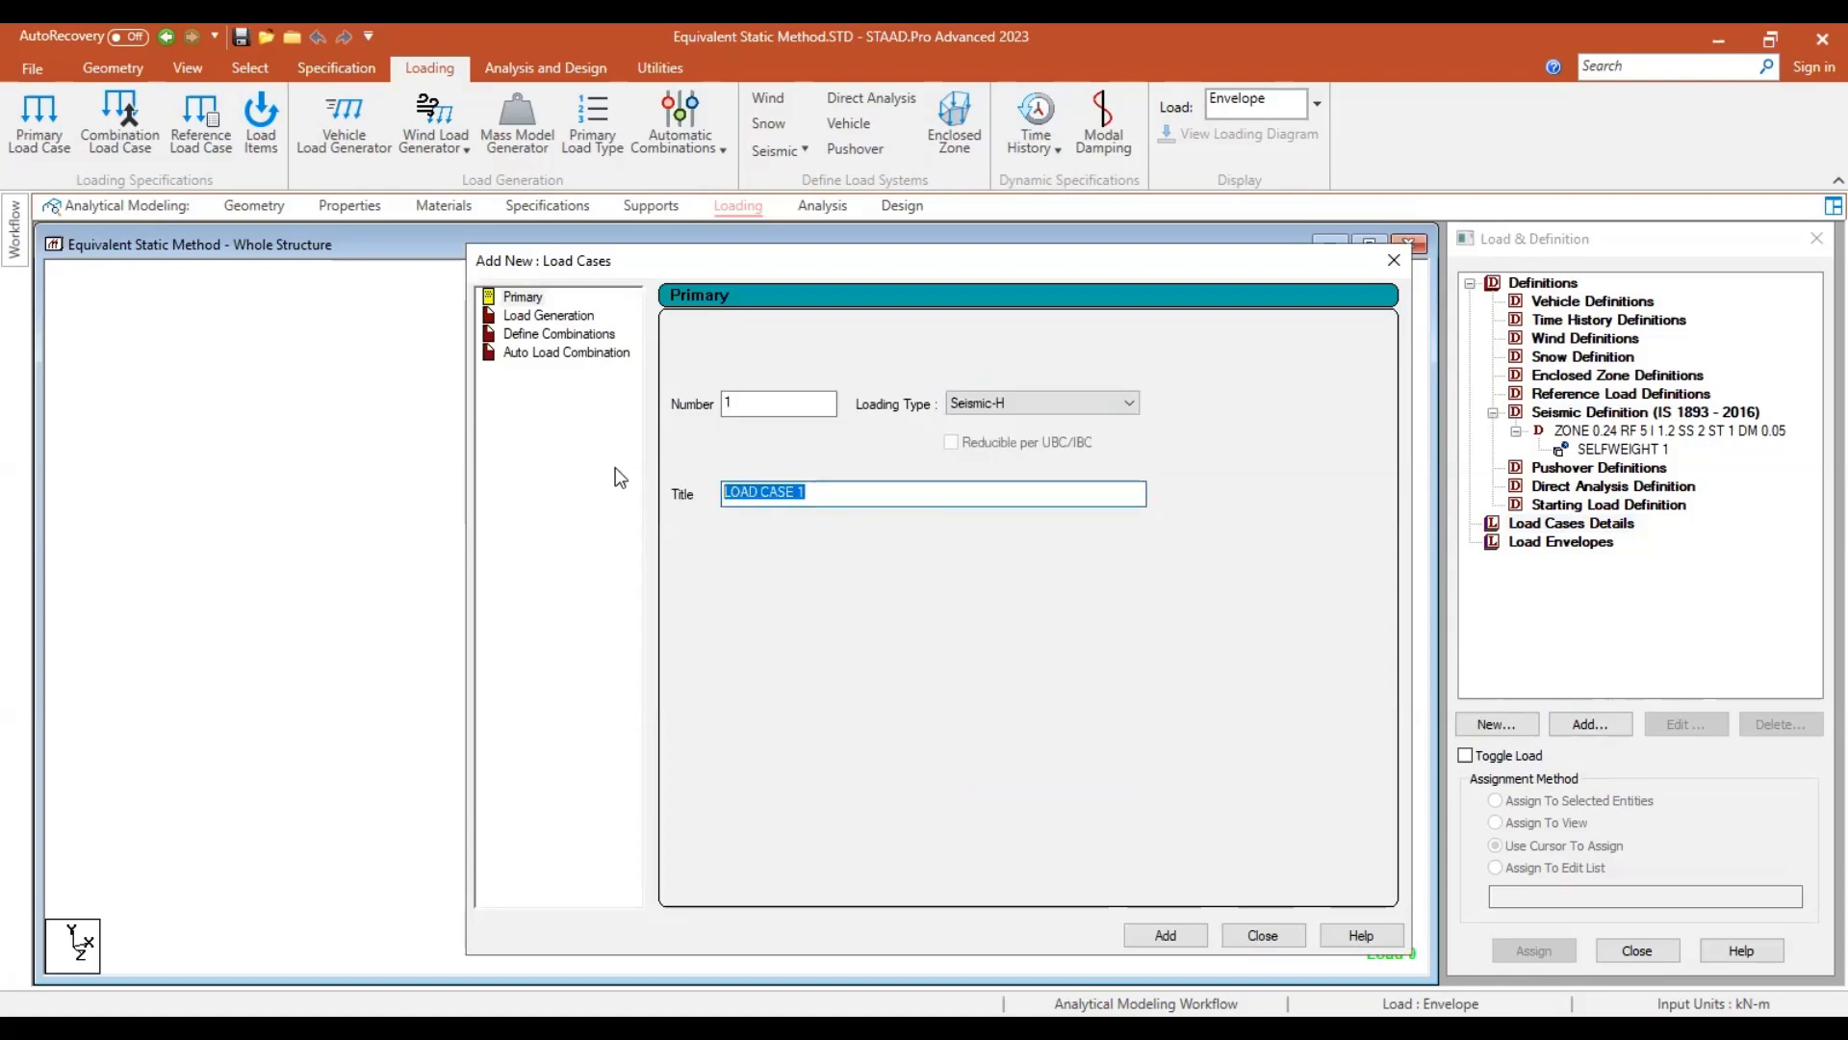
text(EQ)
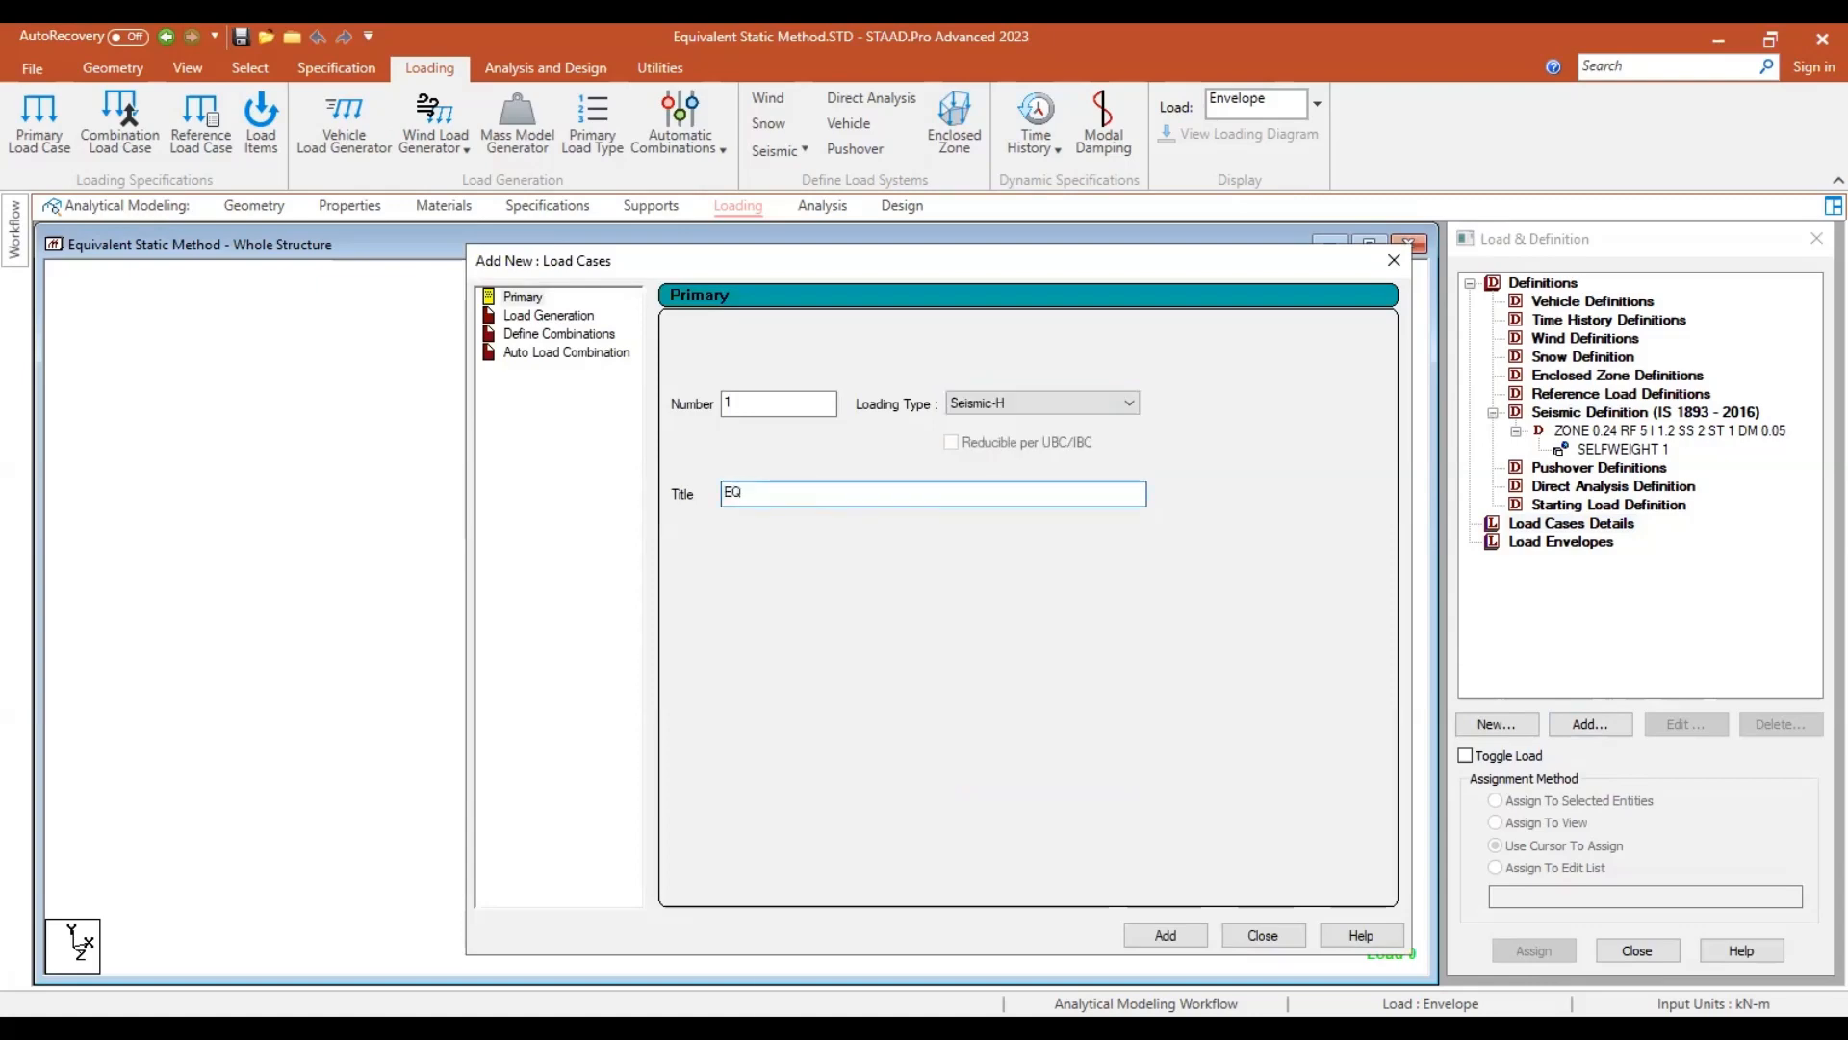
text(X)
key(Return)
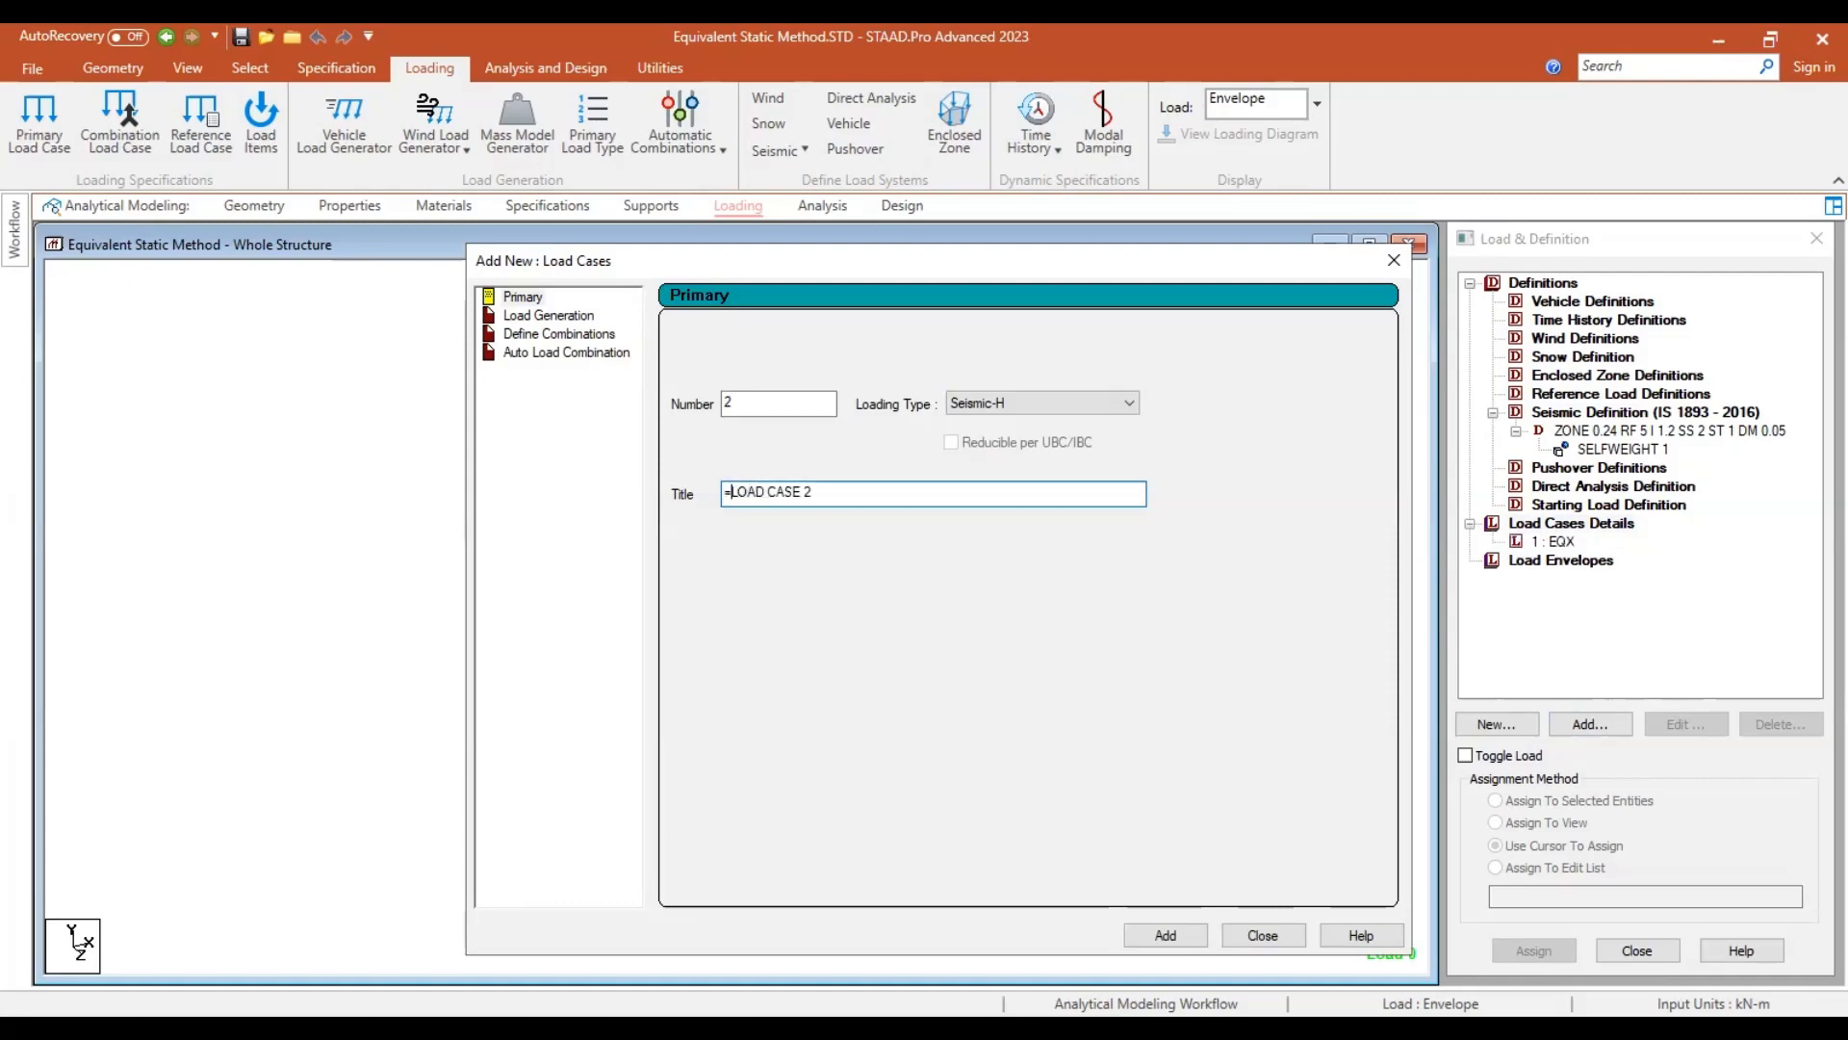
Add two more Seismic-H primary load cases, number 2 titled EQX+ and number 3 titled EQX-.
drag(869, 495, 653, 473)
text(EQX+)
click(1164, 933)
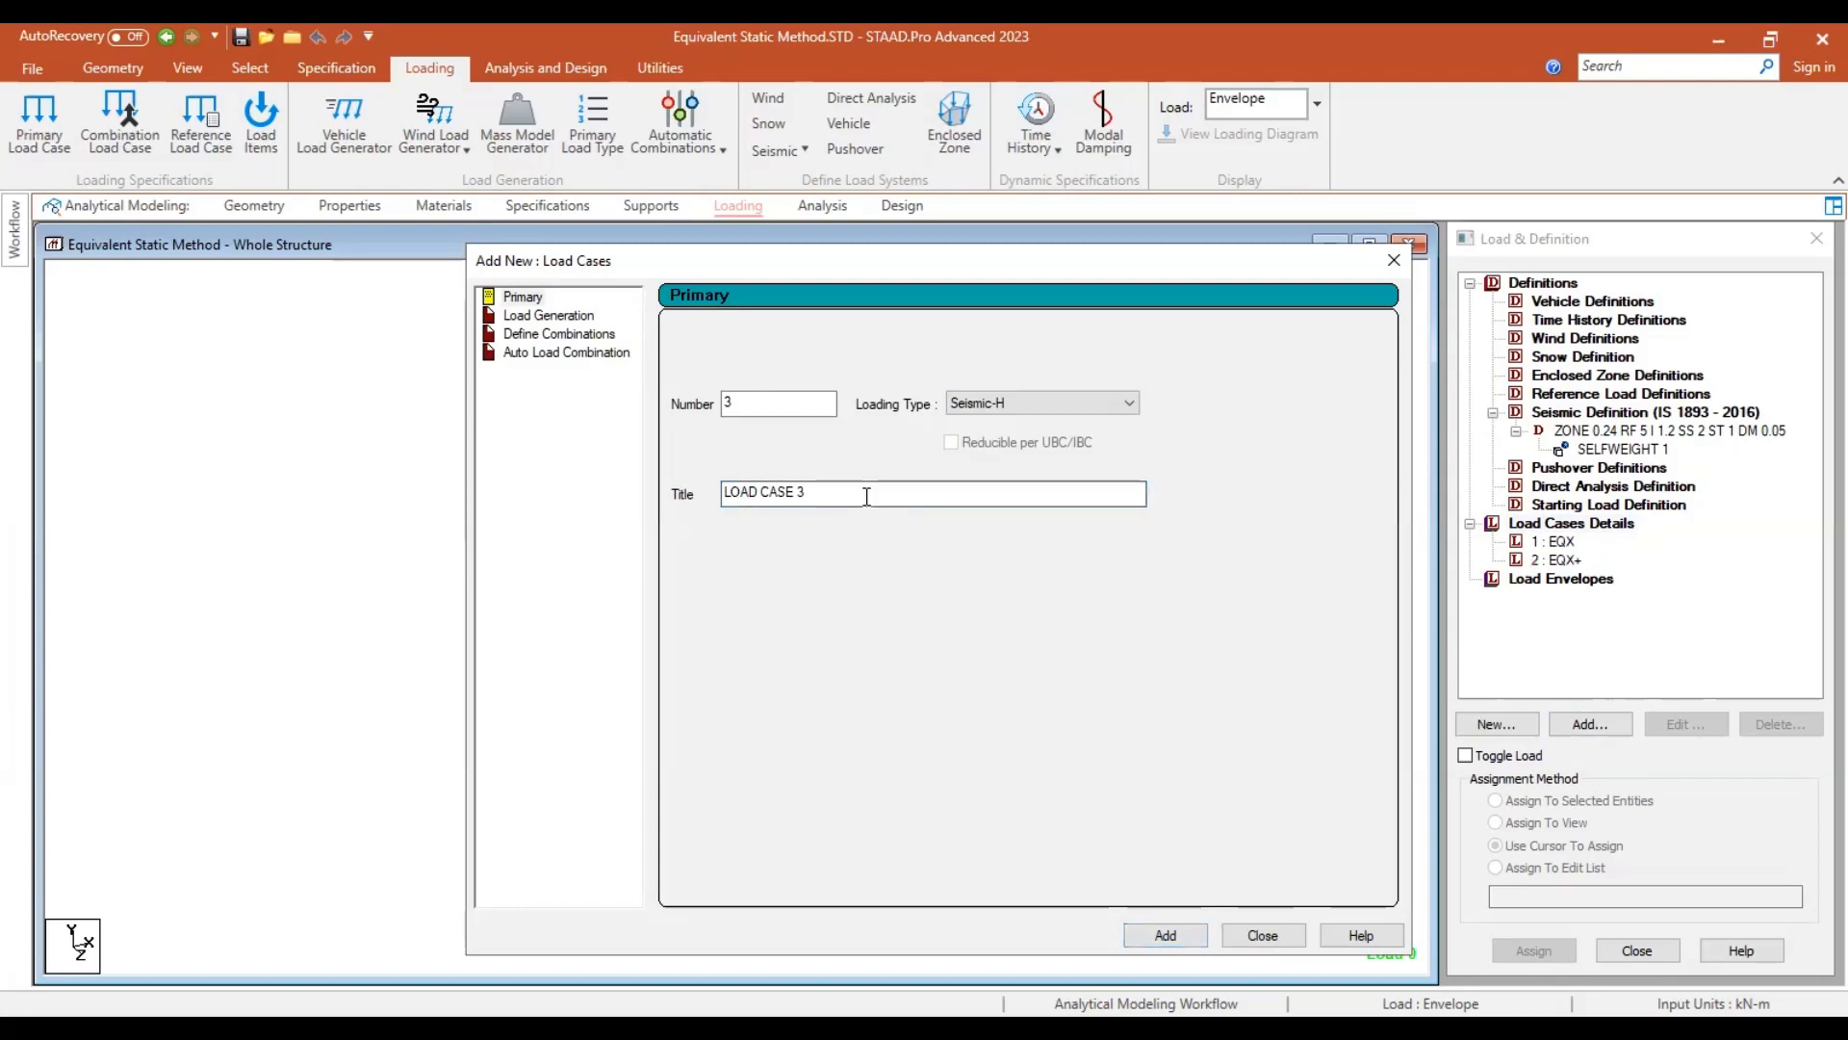
text(EQX-)
click(1167, 930)
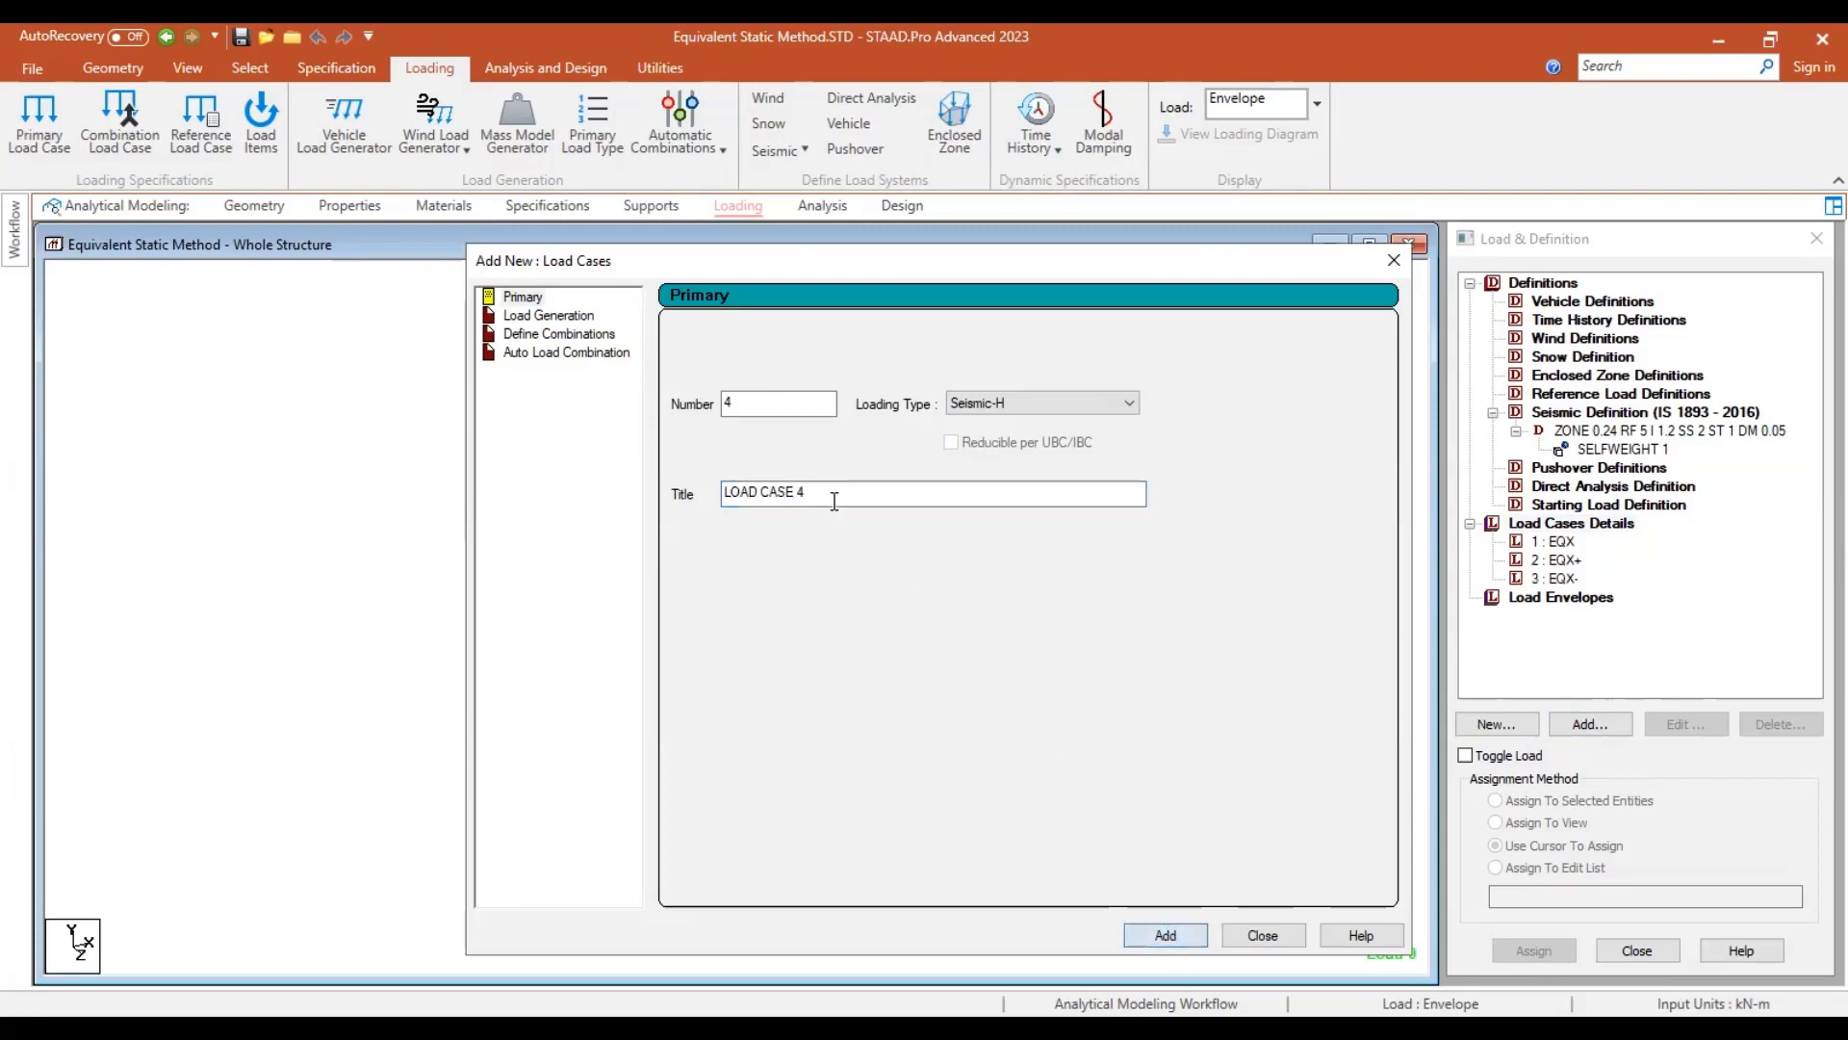
Add Seismic-H primary load case 4 with the title EQZ+.
text(EQ)
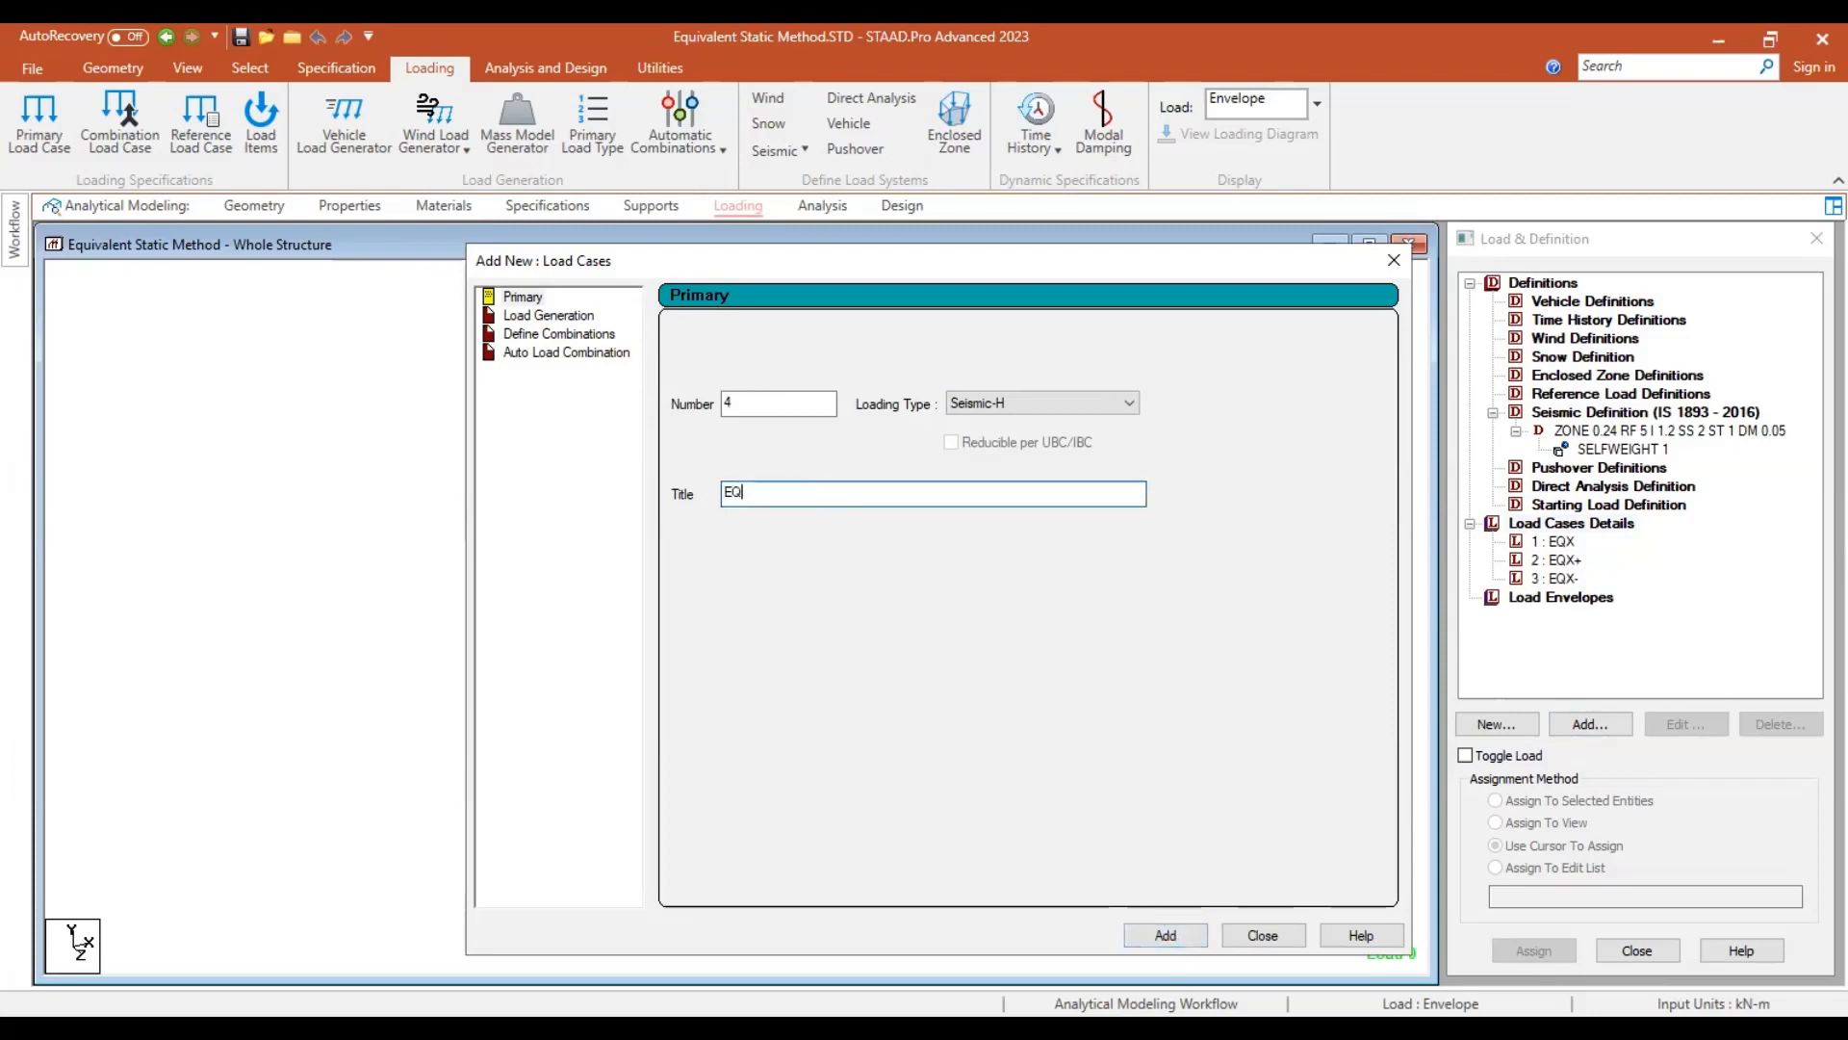
text(Z+)
click(1164, 934)
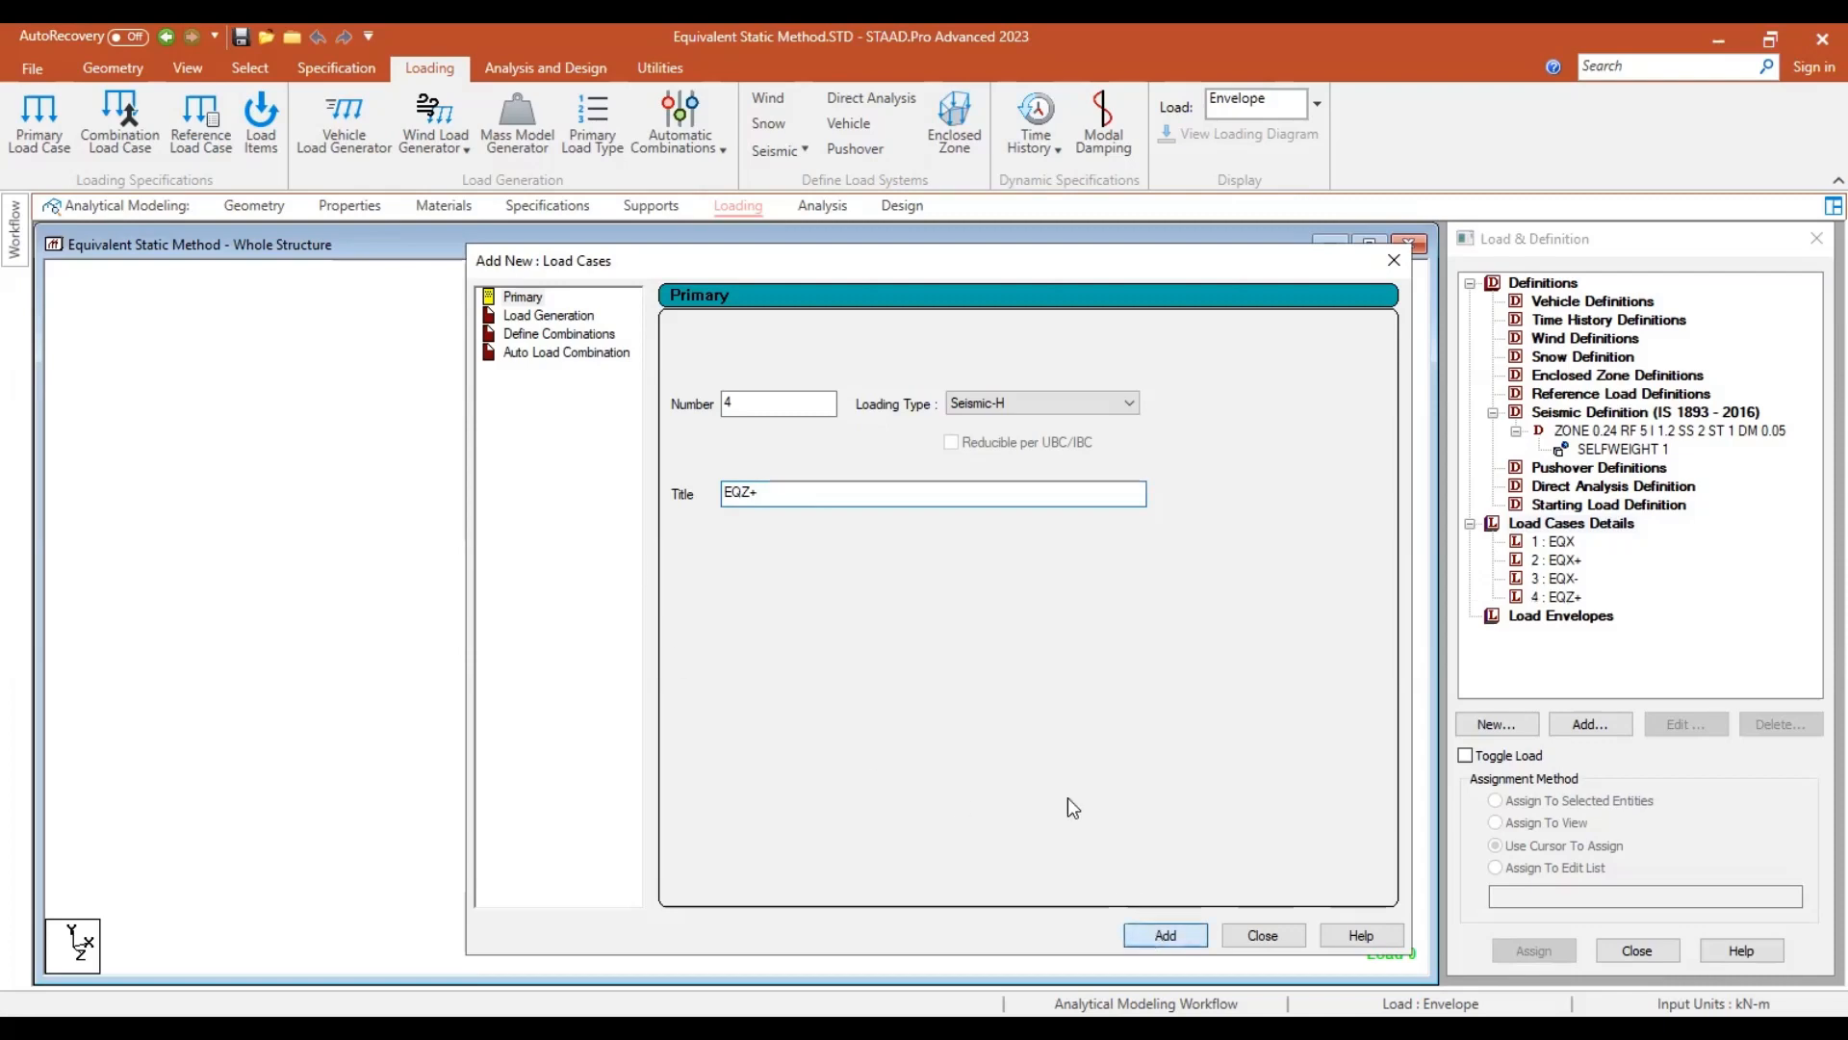
Add Seismic-H primary load case 5 with the title EQZ-.
drag(812, 495, 696, 476)
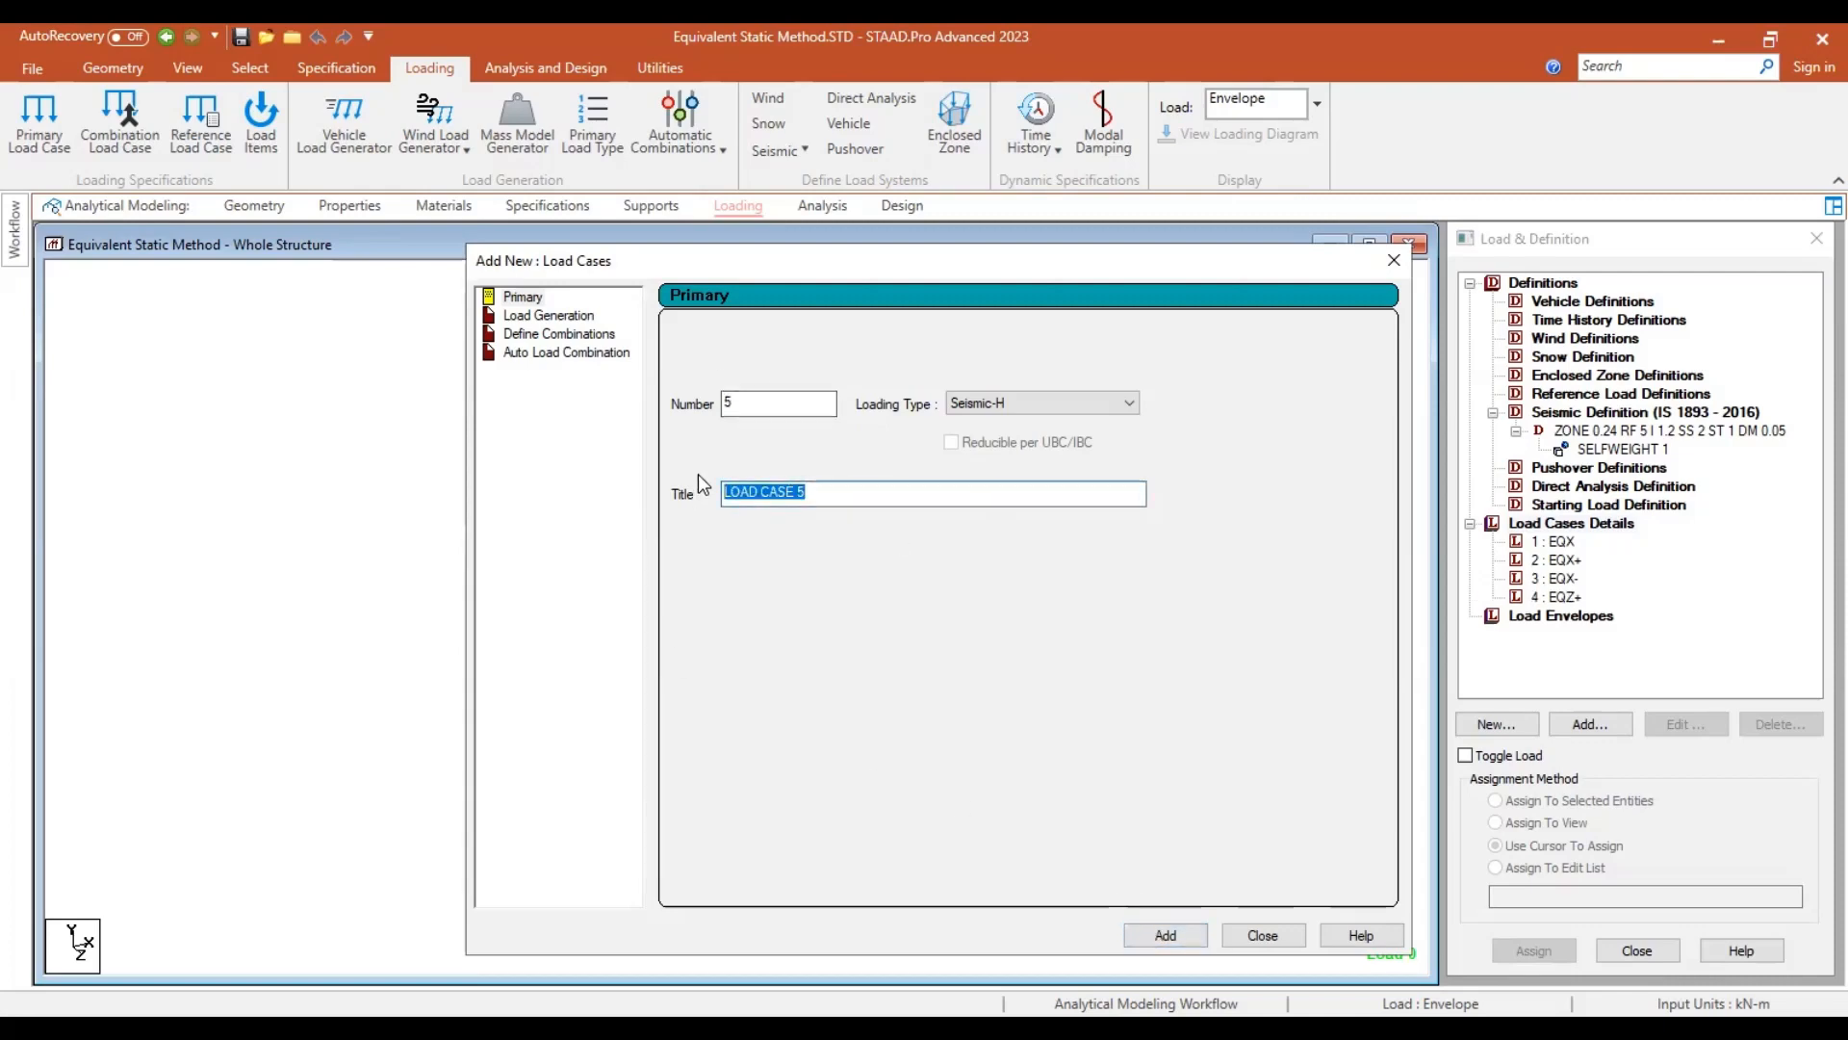
text(EQZ-)
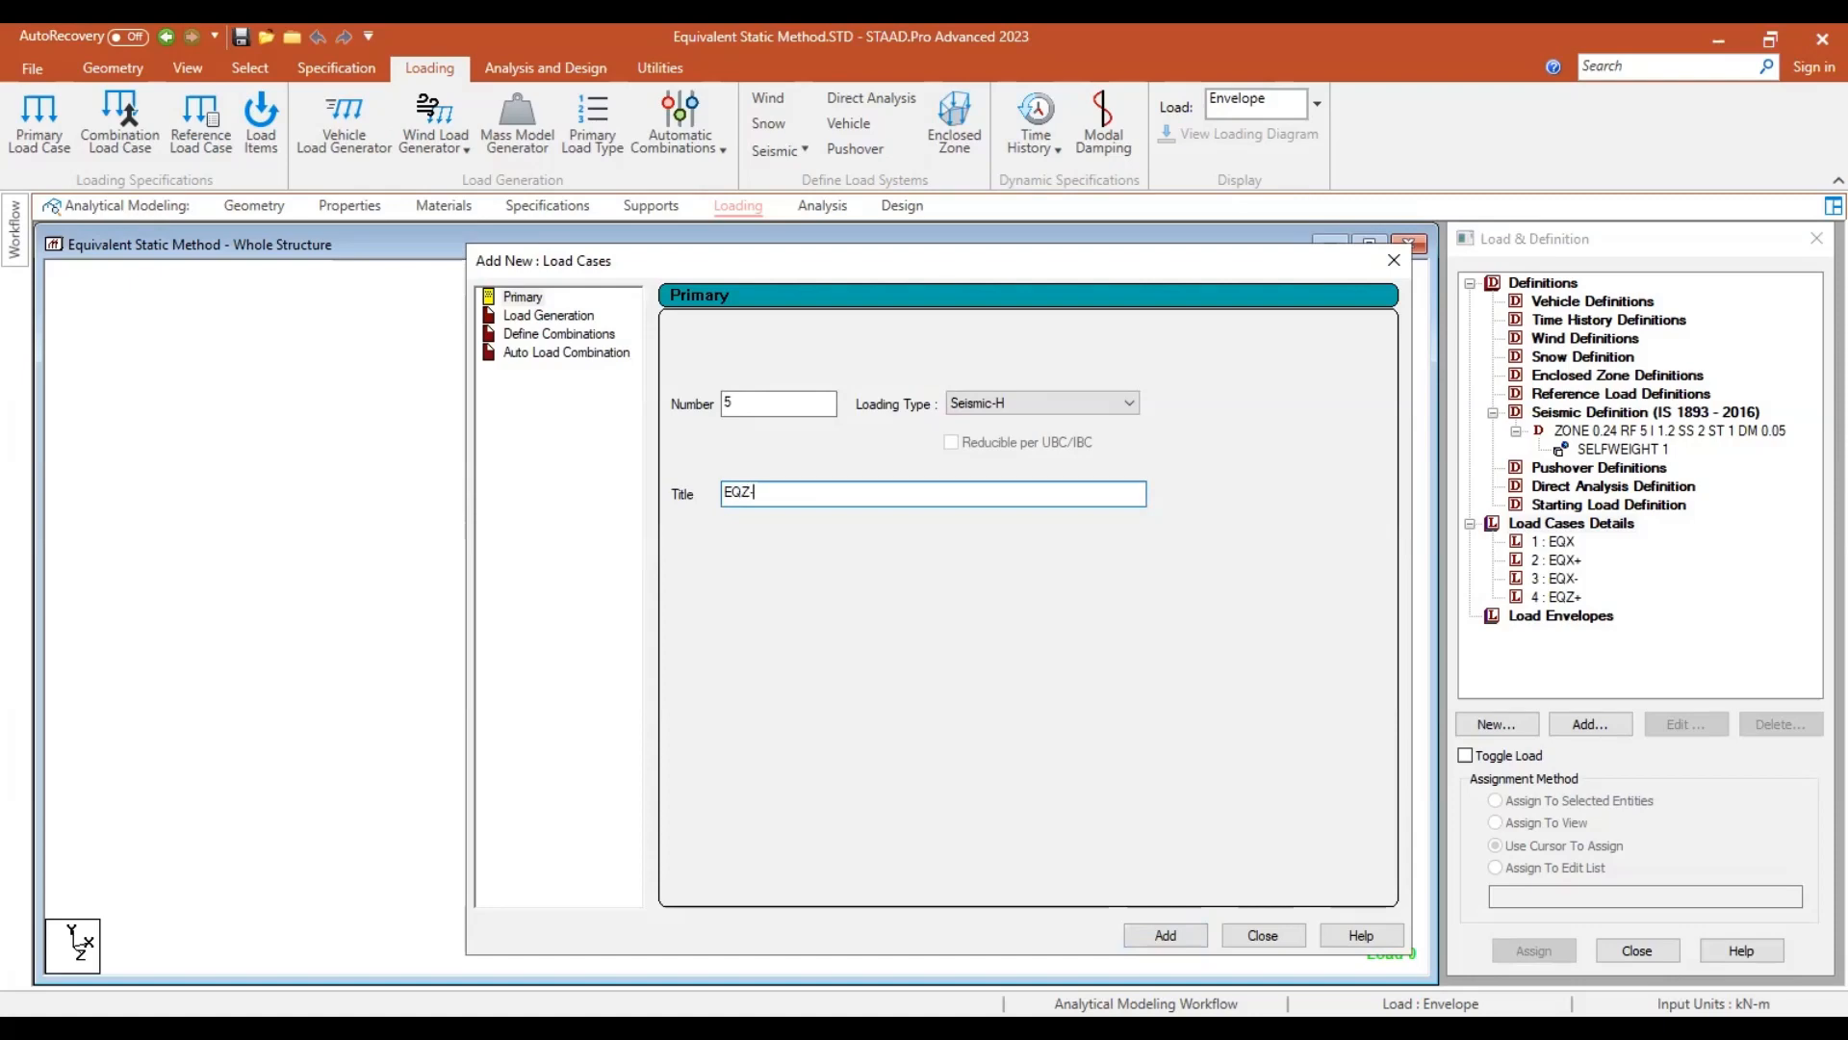
click(1187, 938)
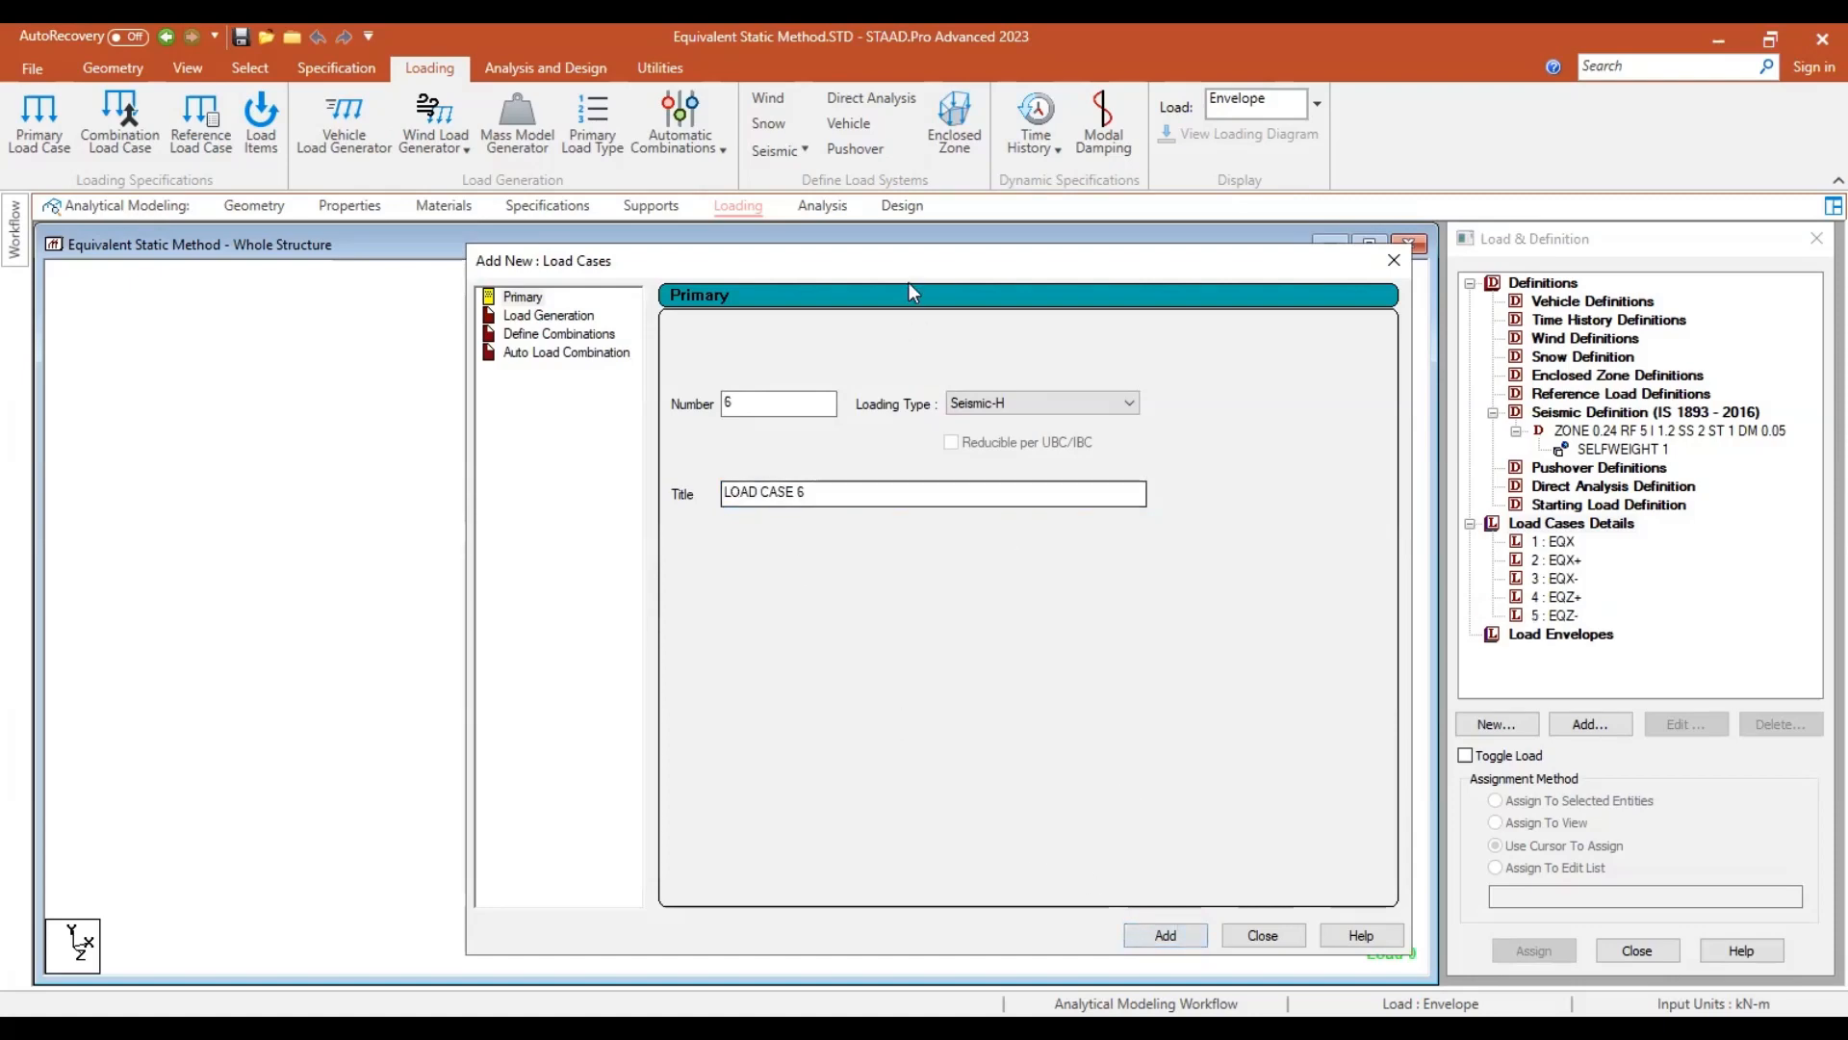
Add primary load case 6 with loading type Dead and title DL.
click(992, 412)
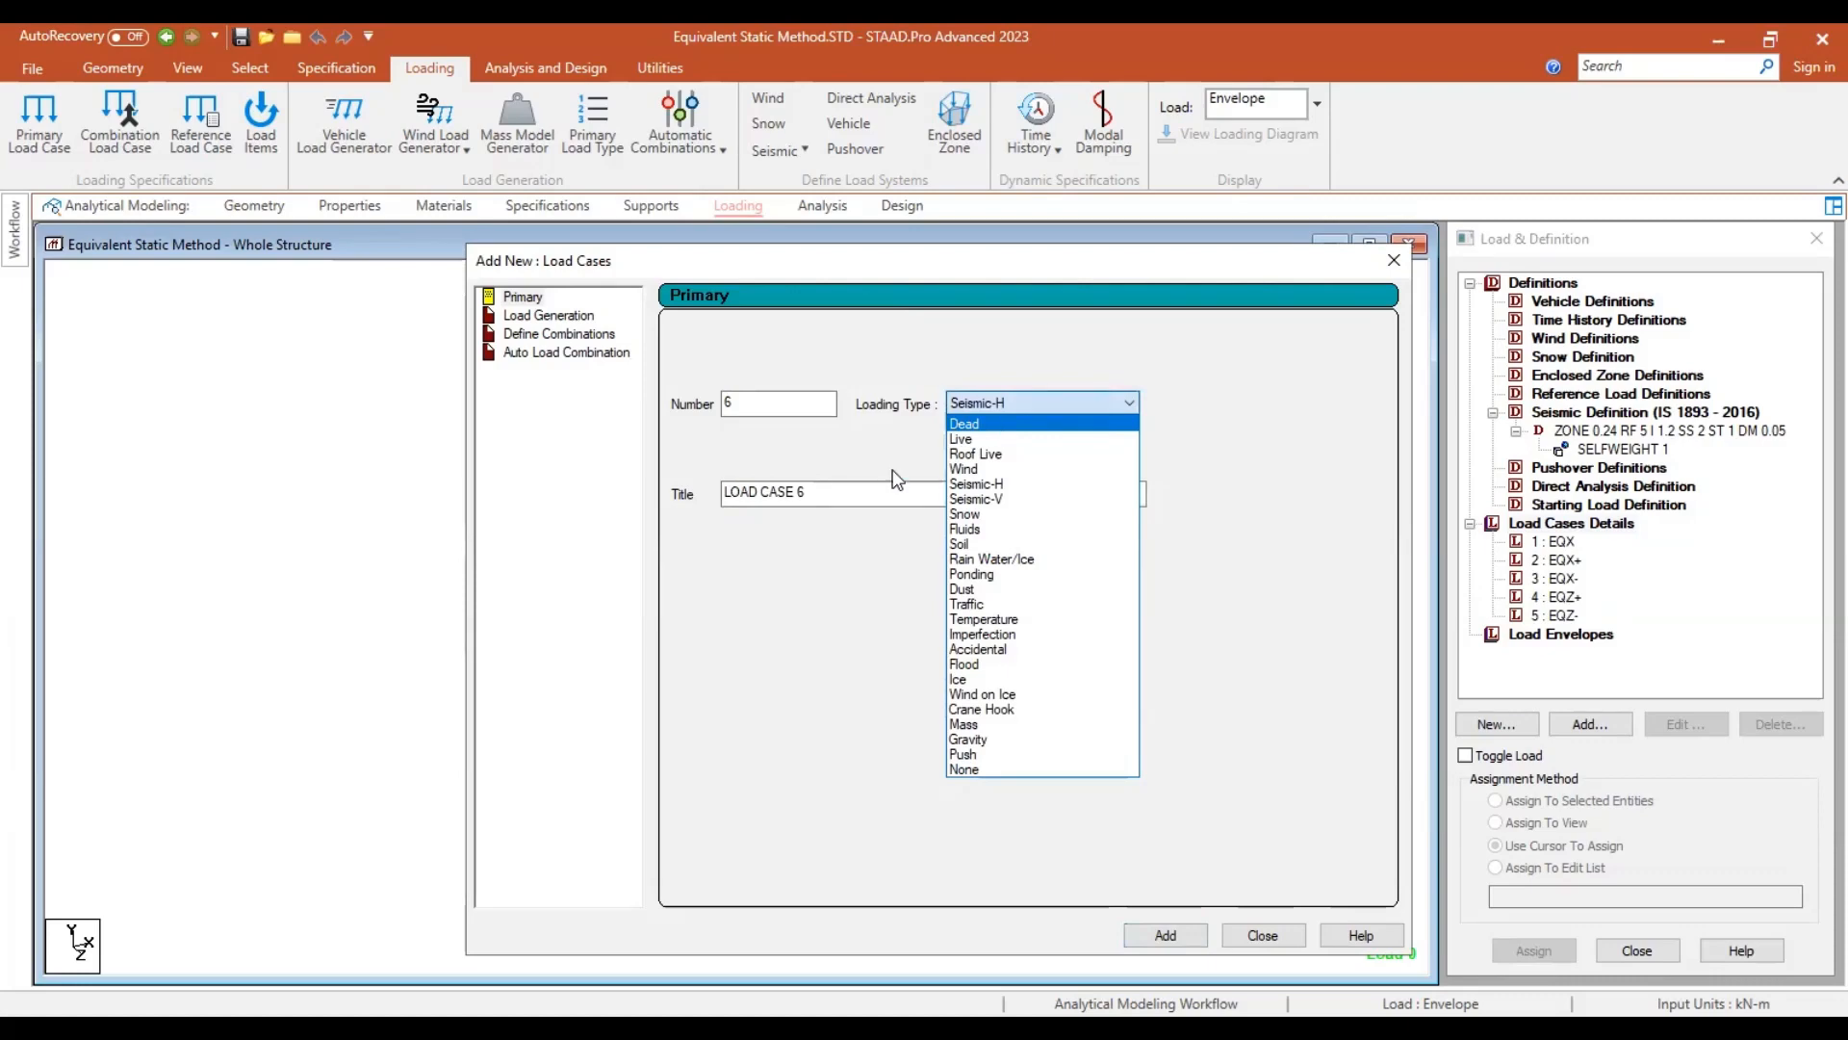
click(992, 424)
drag(846, 495, 679, 501)
text(DL)
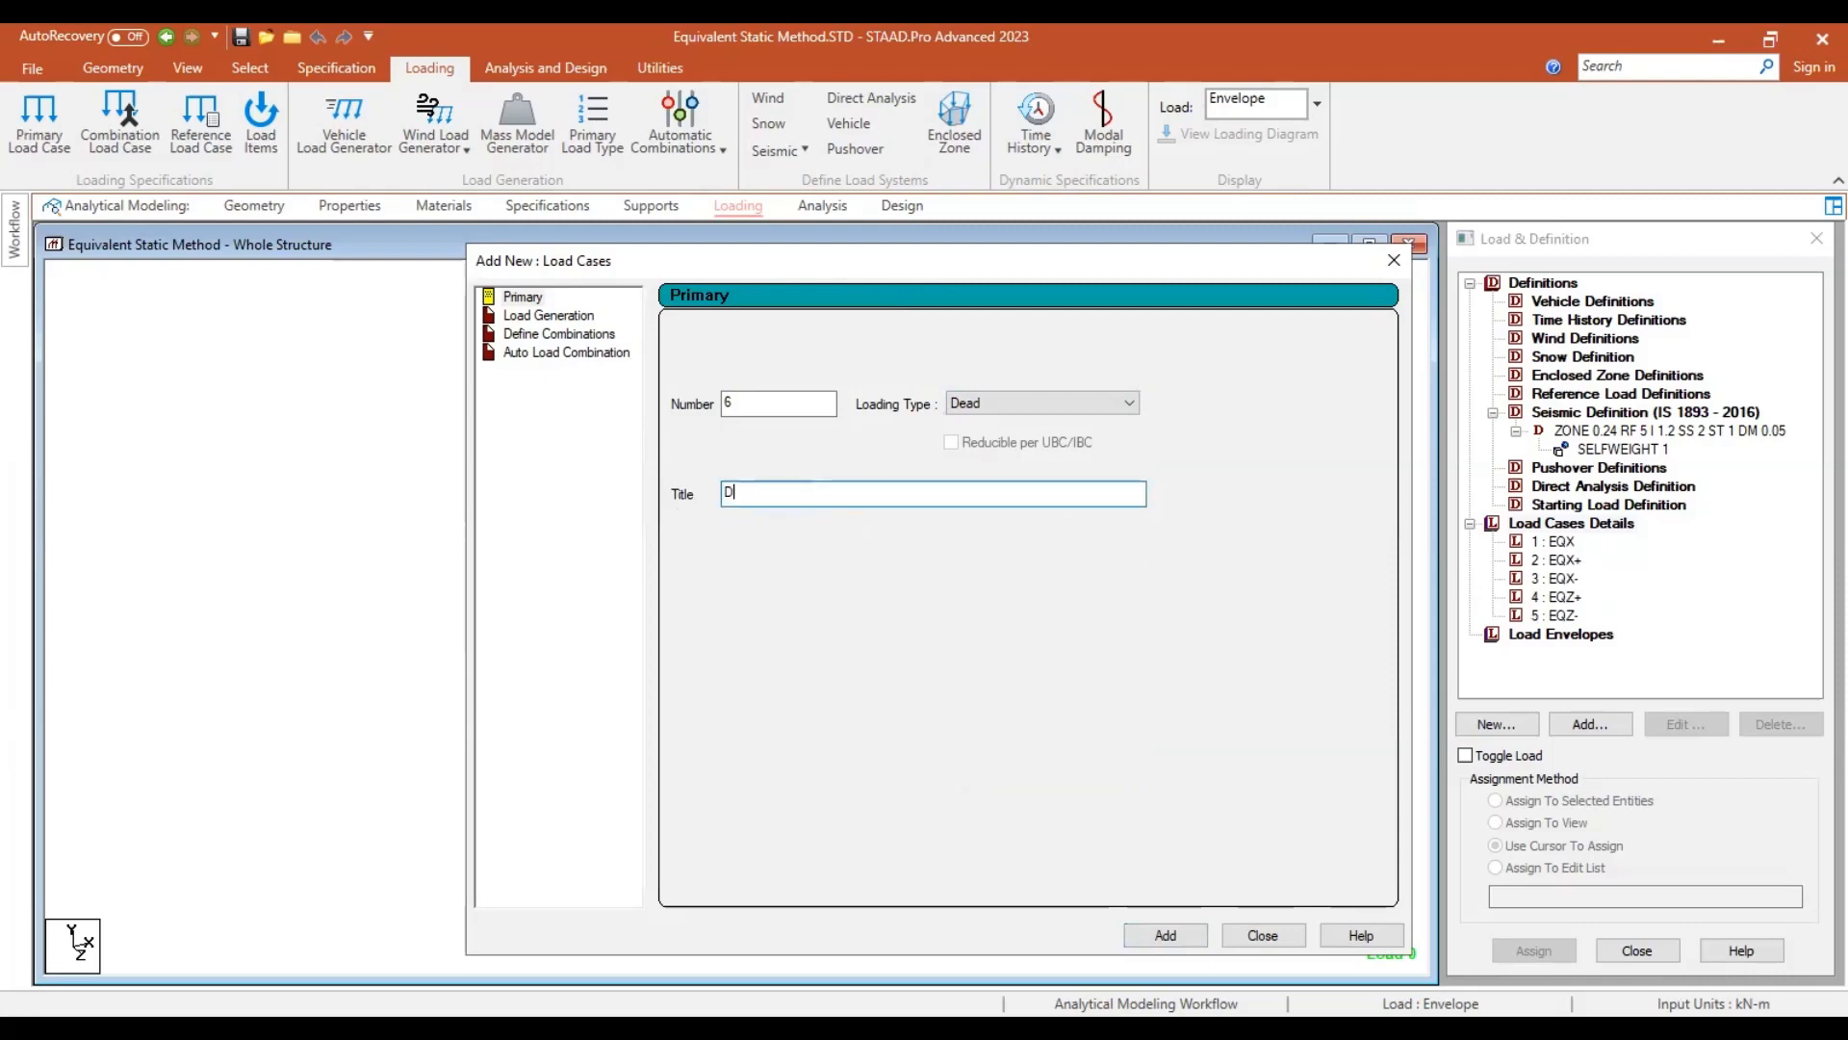
click(1157, 939)
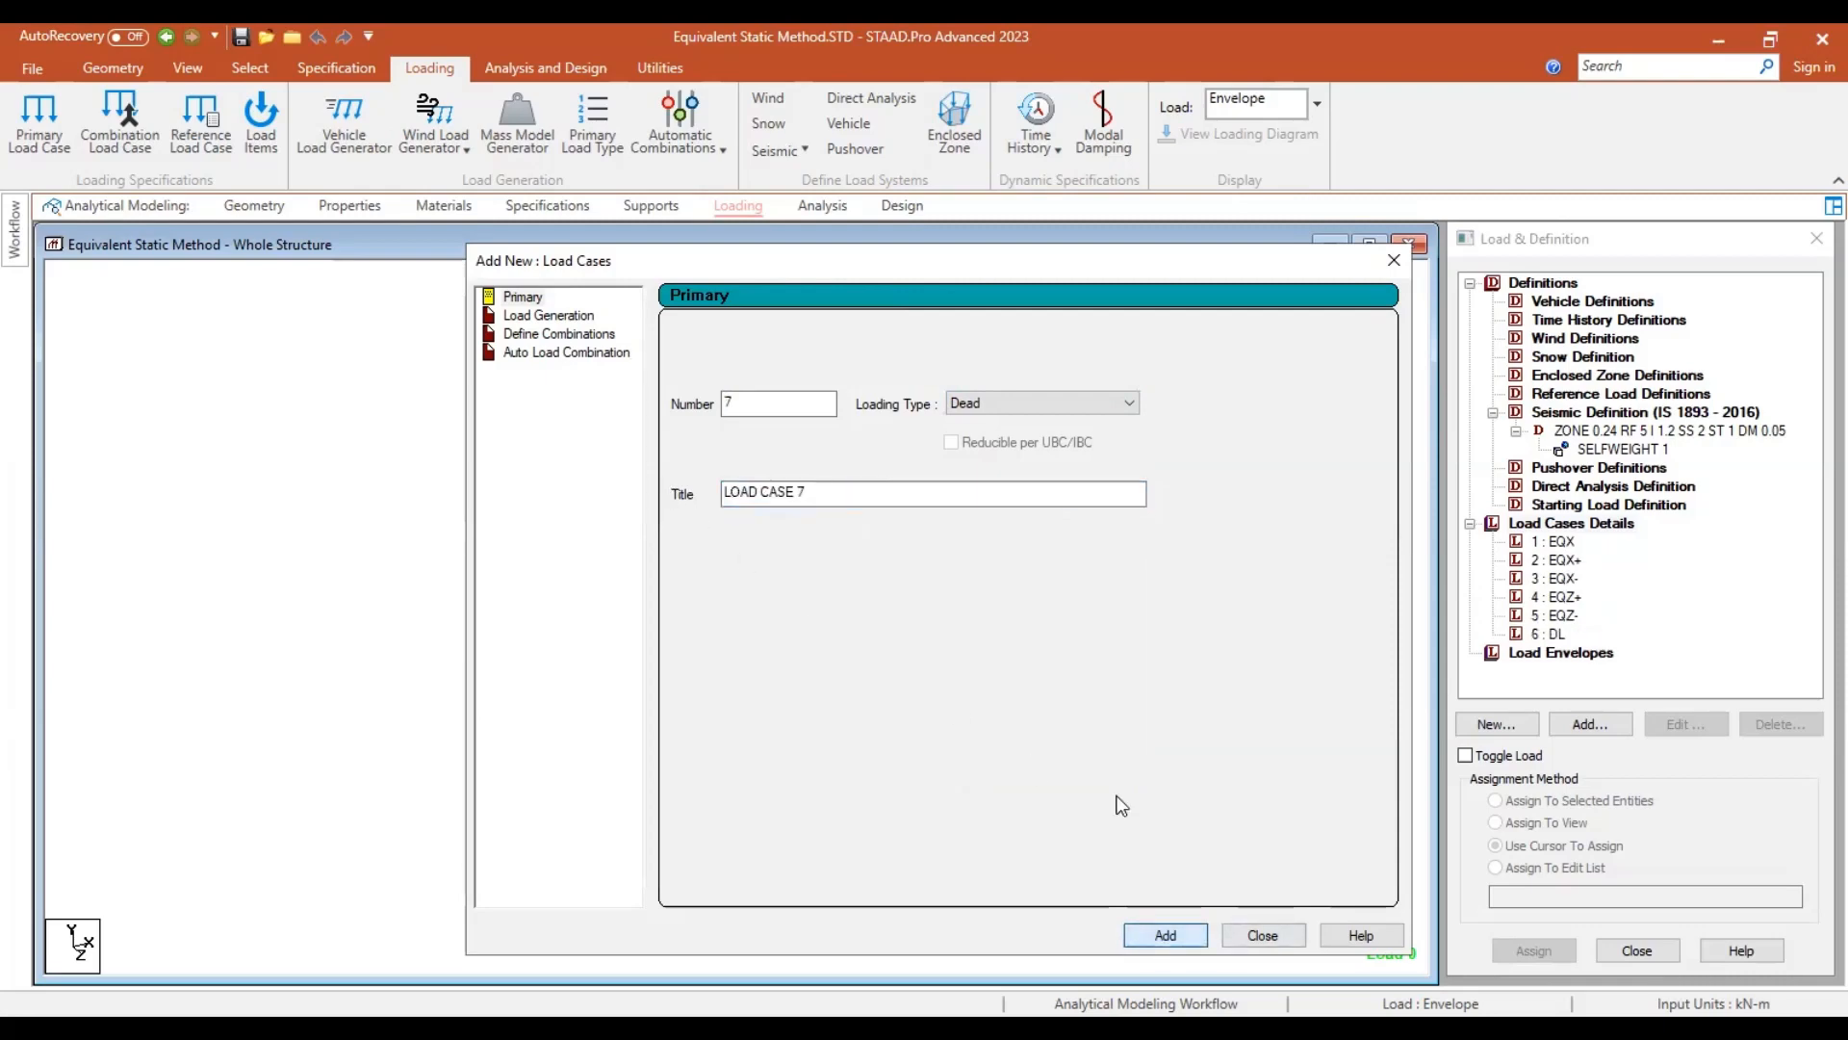
Add primary load case 7 with loading type Live and title LL, and close the load case dialog.
click(982, 403)
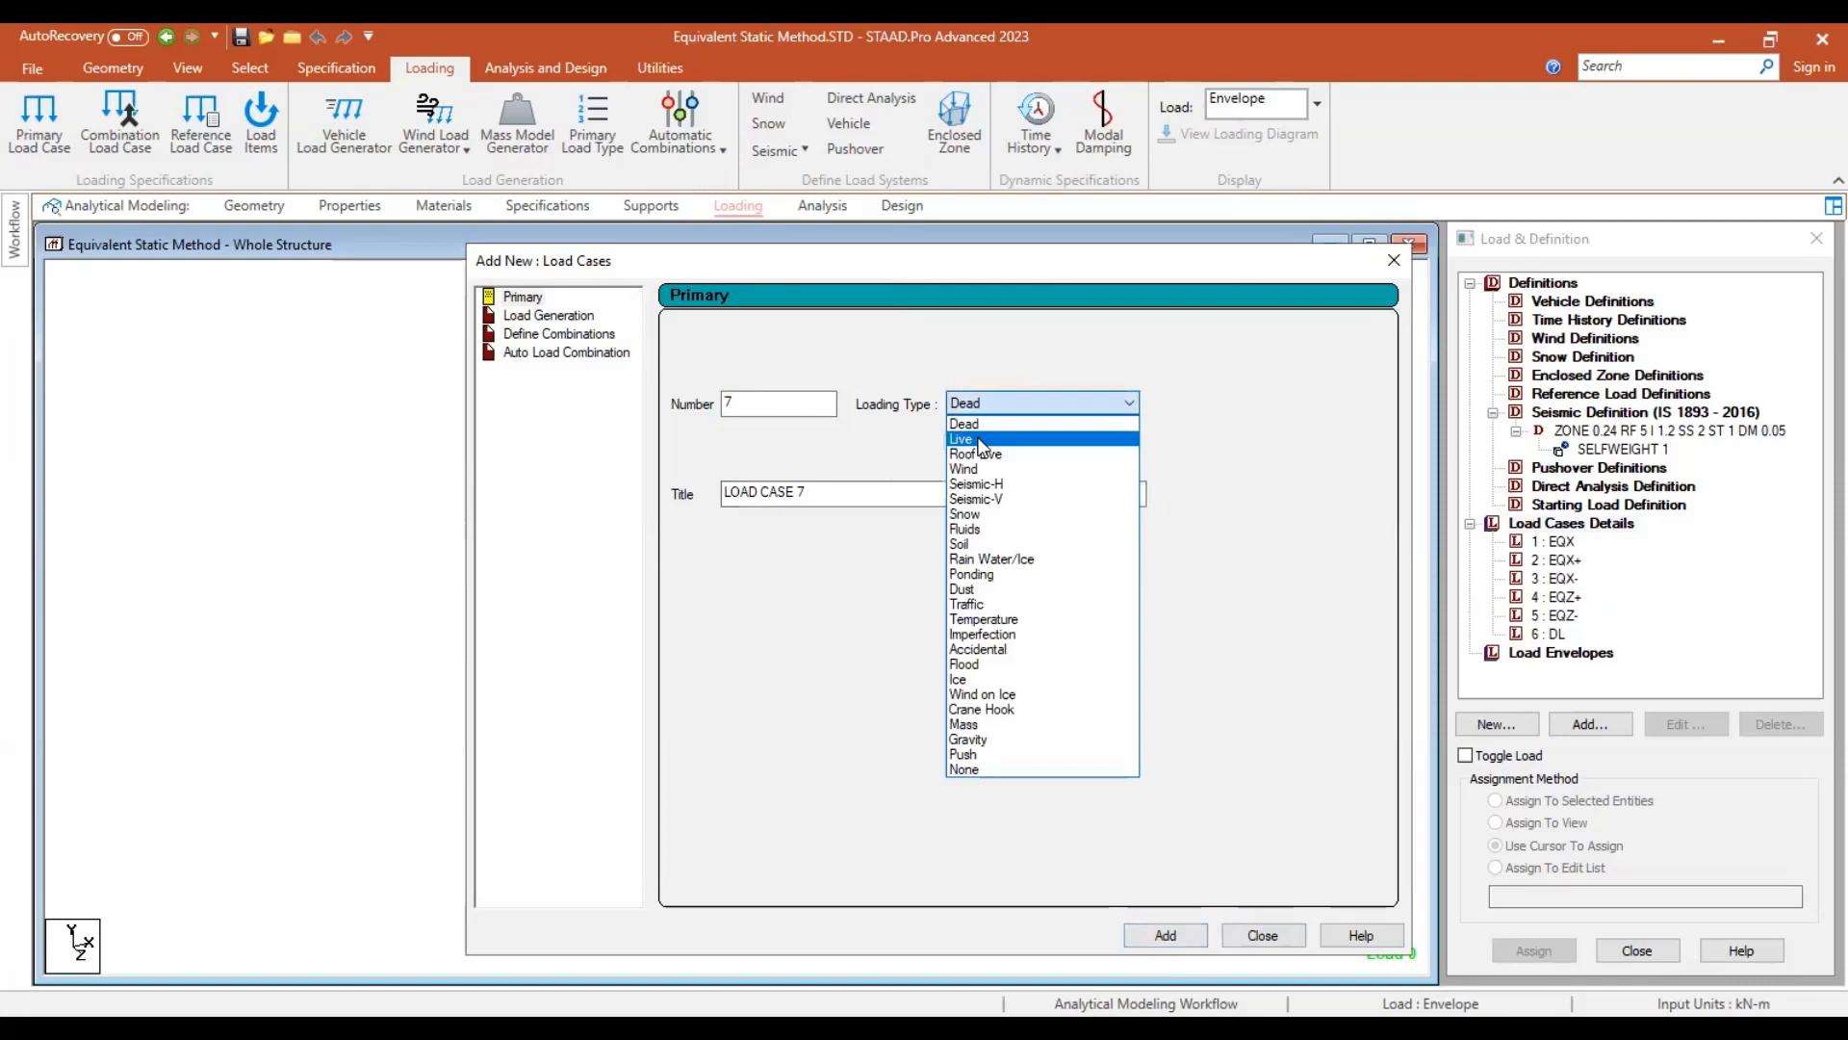
click(980, 440)
click(876, 491)
drag(702, 486, 548, 479)
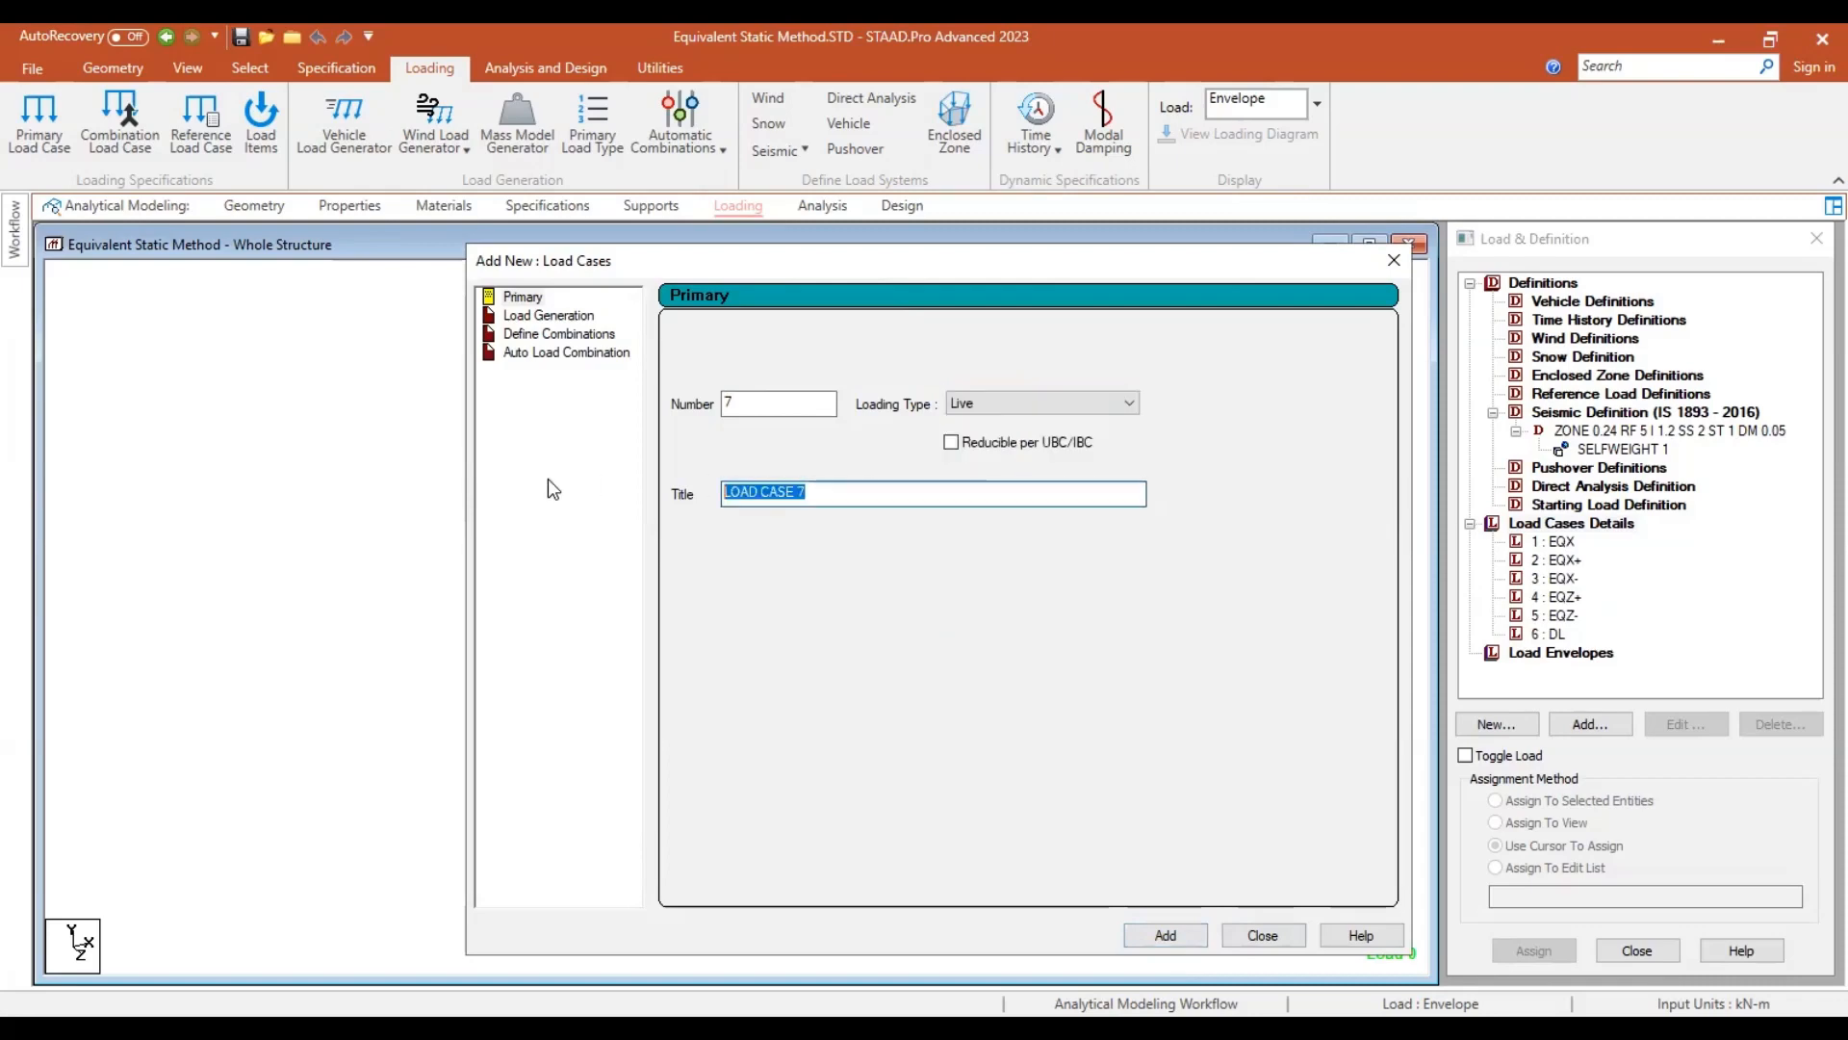
text(LL)
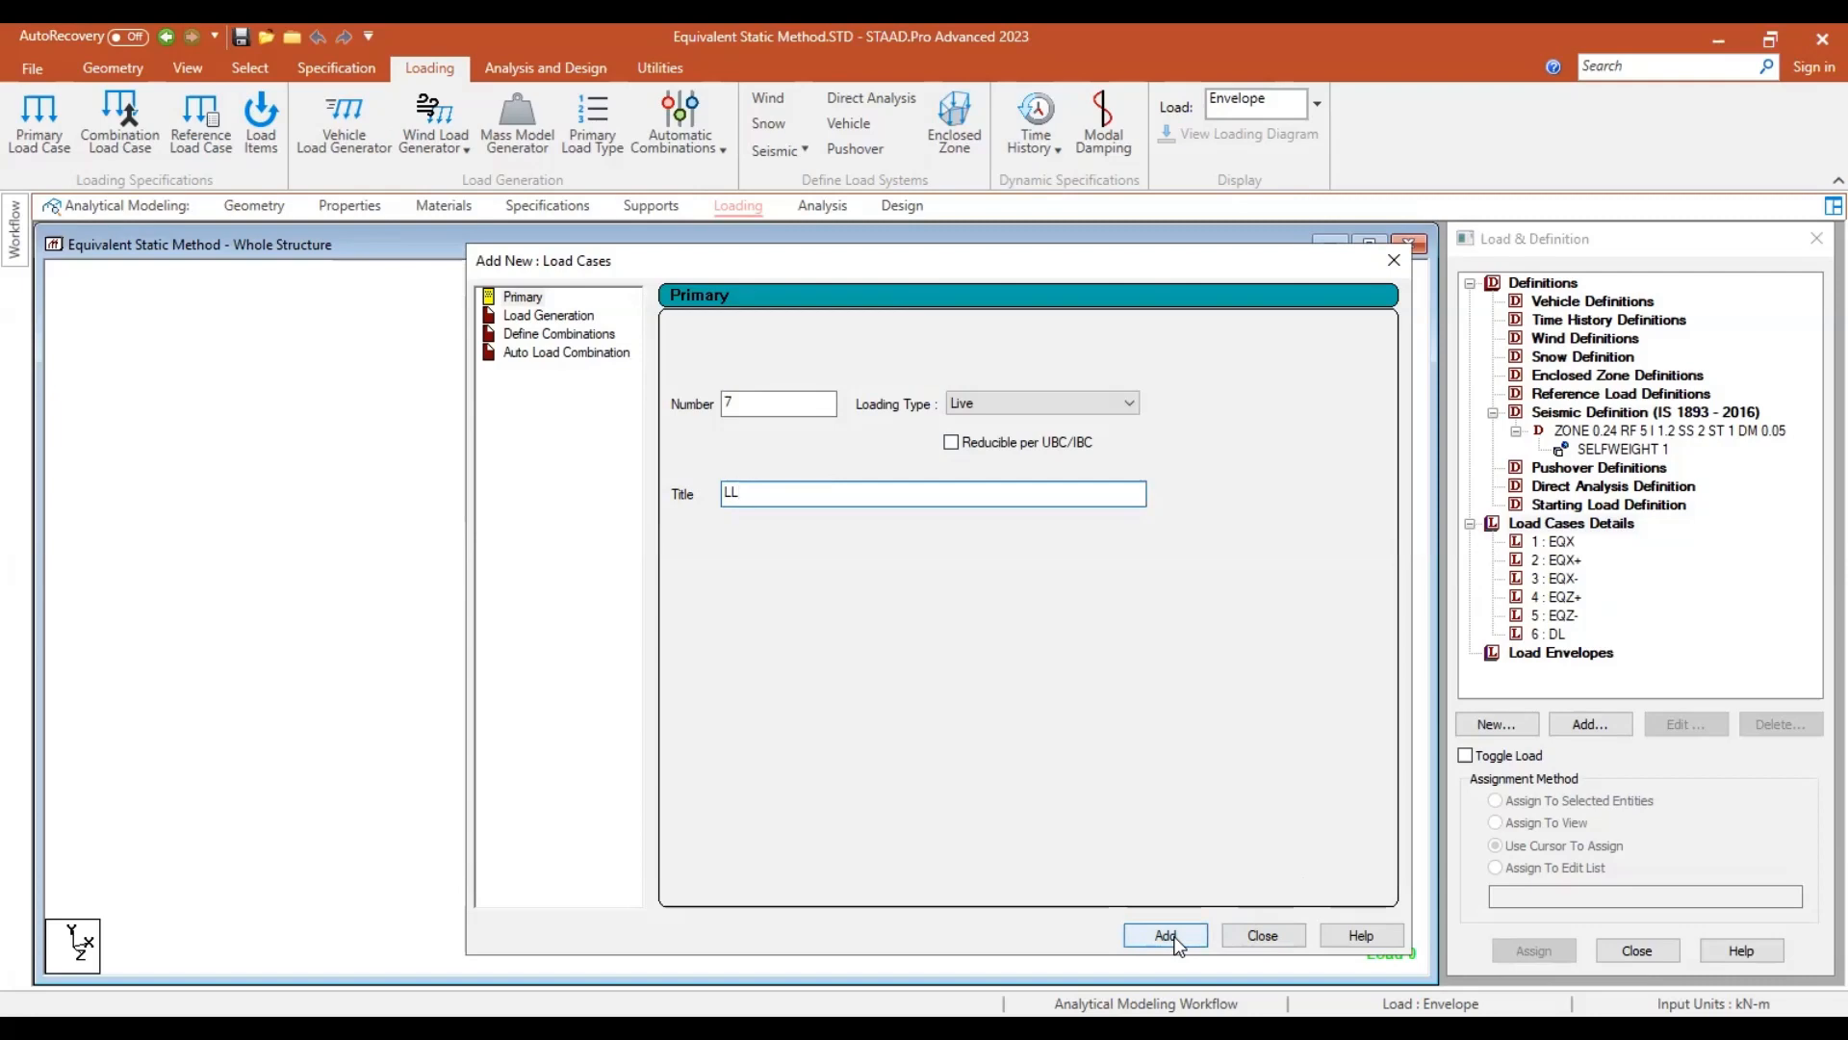
click(1176, 944)
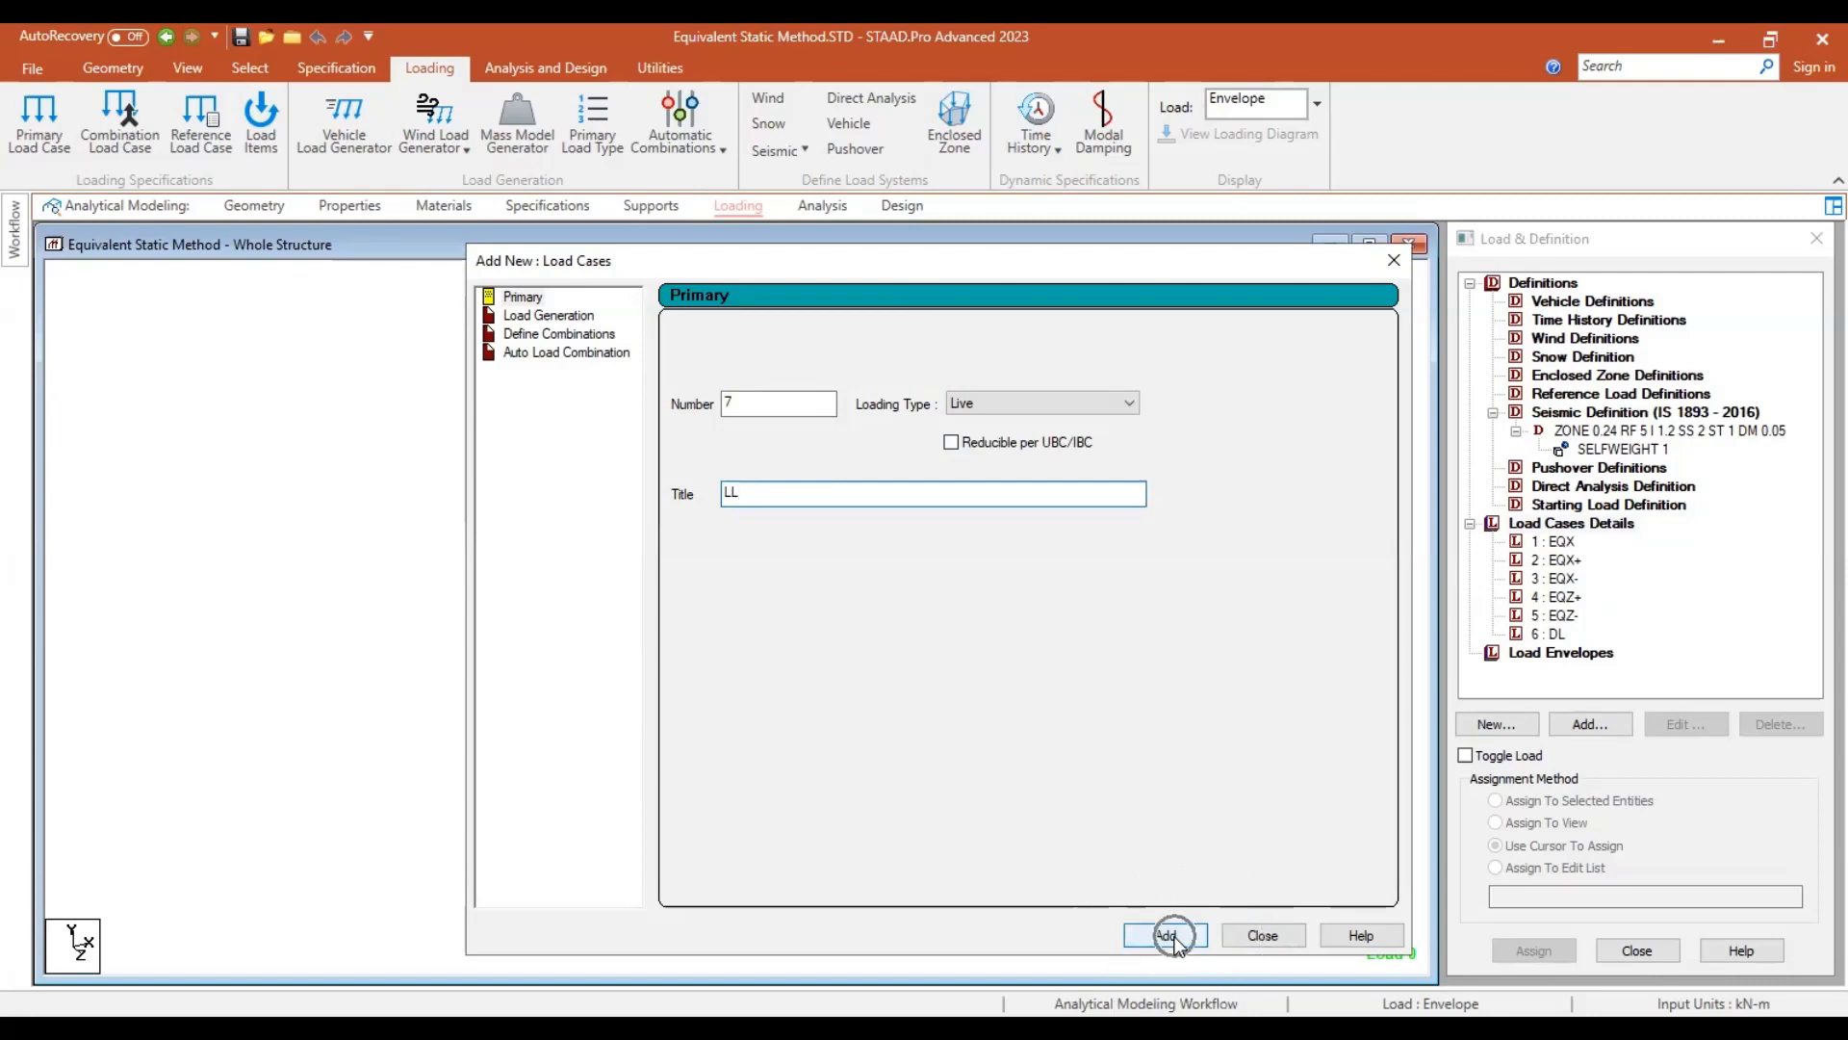
click(1262, 935)
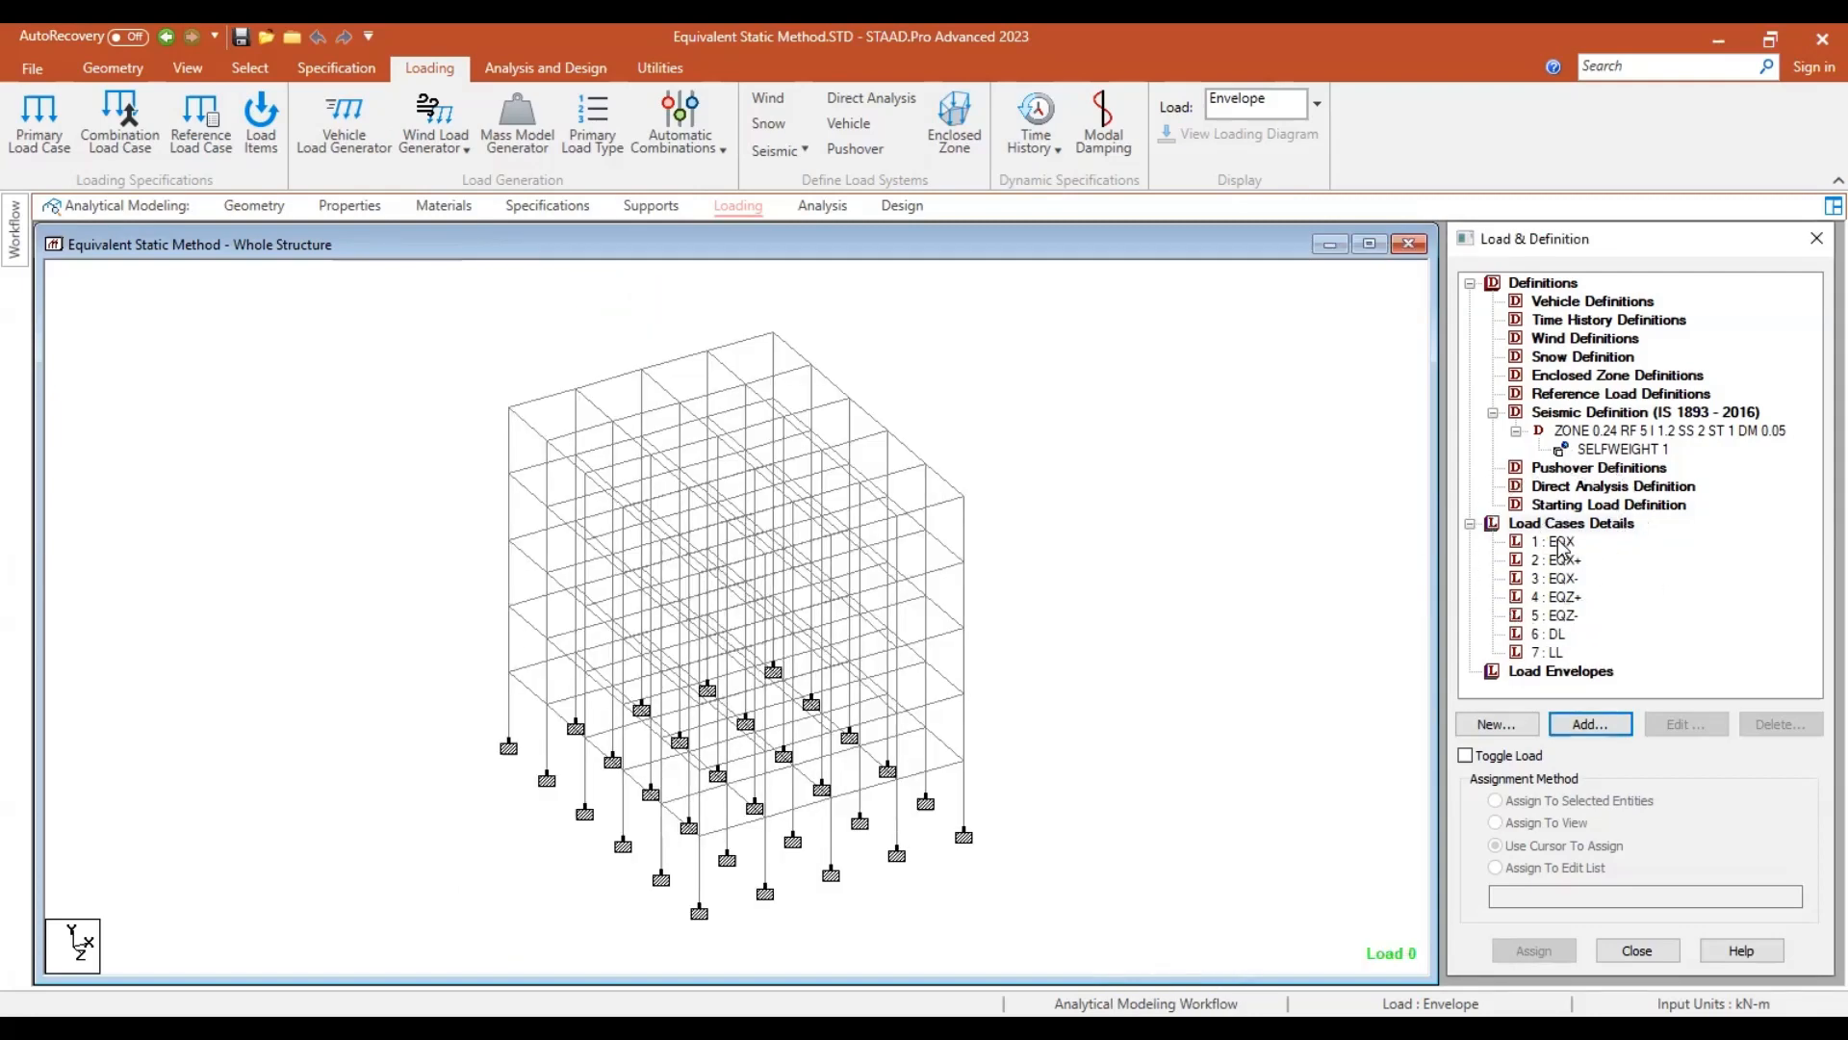
Add a seismic load in the X direction with factor 1 to load case 1 (EQX).
click(1557, 543)
click(1571, 730)
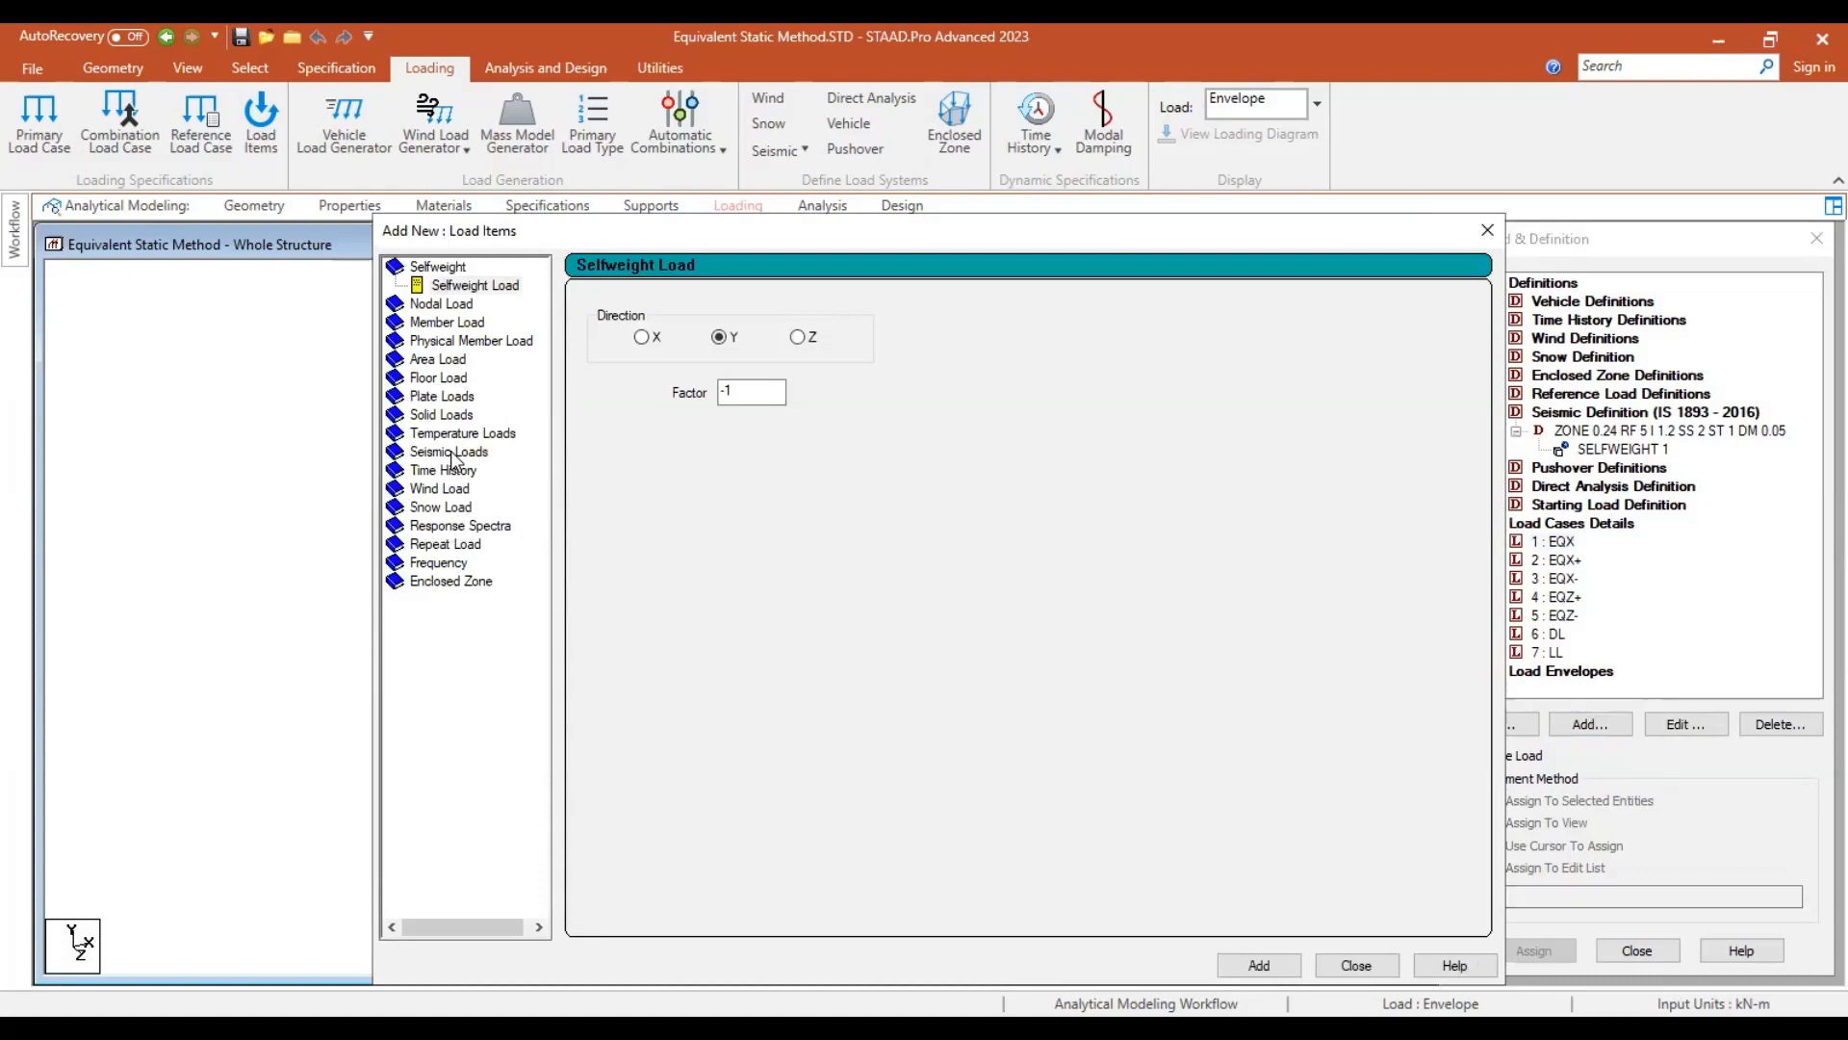
click(450, 452)
click(453, 431)
click(615, 320)
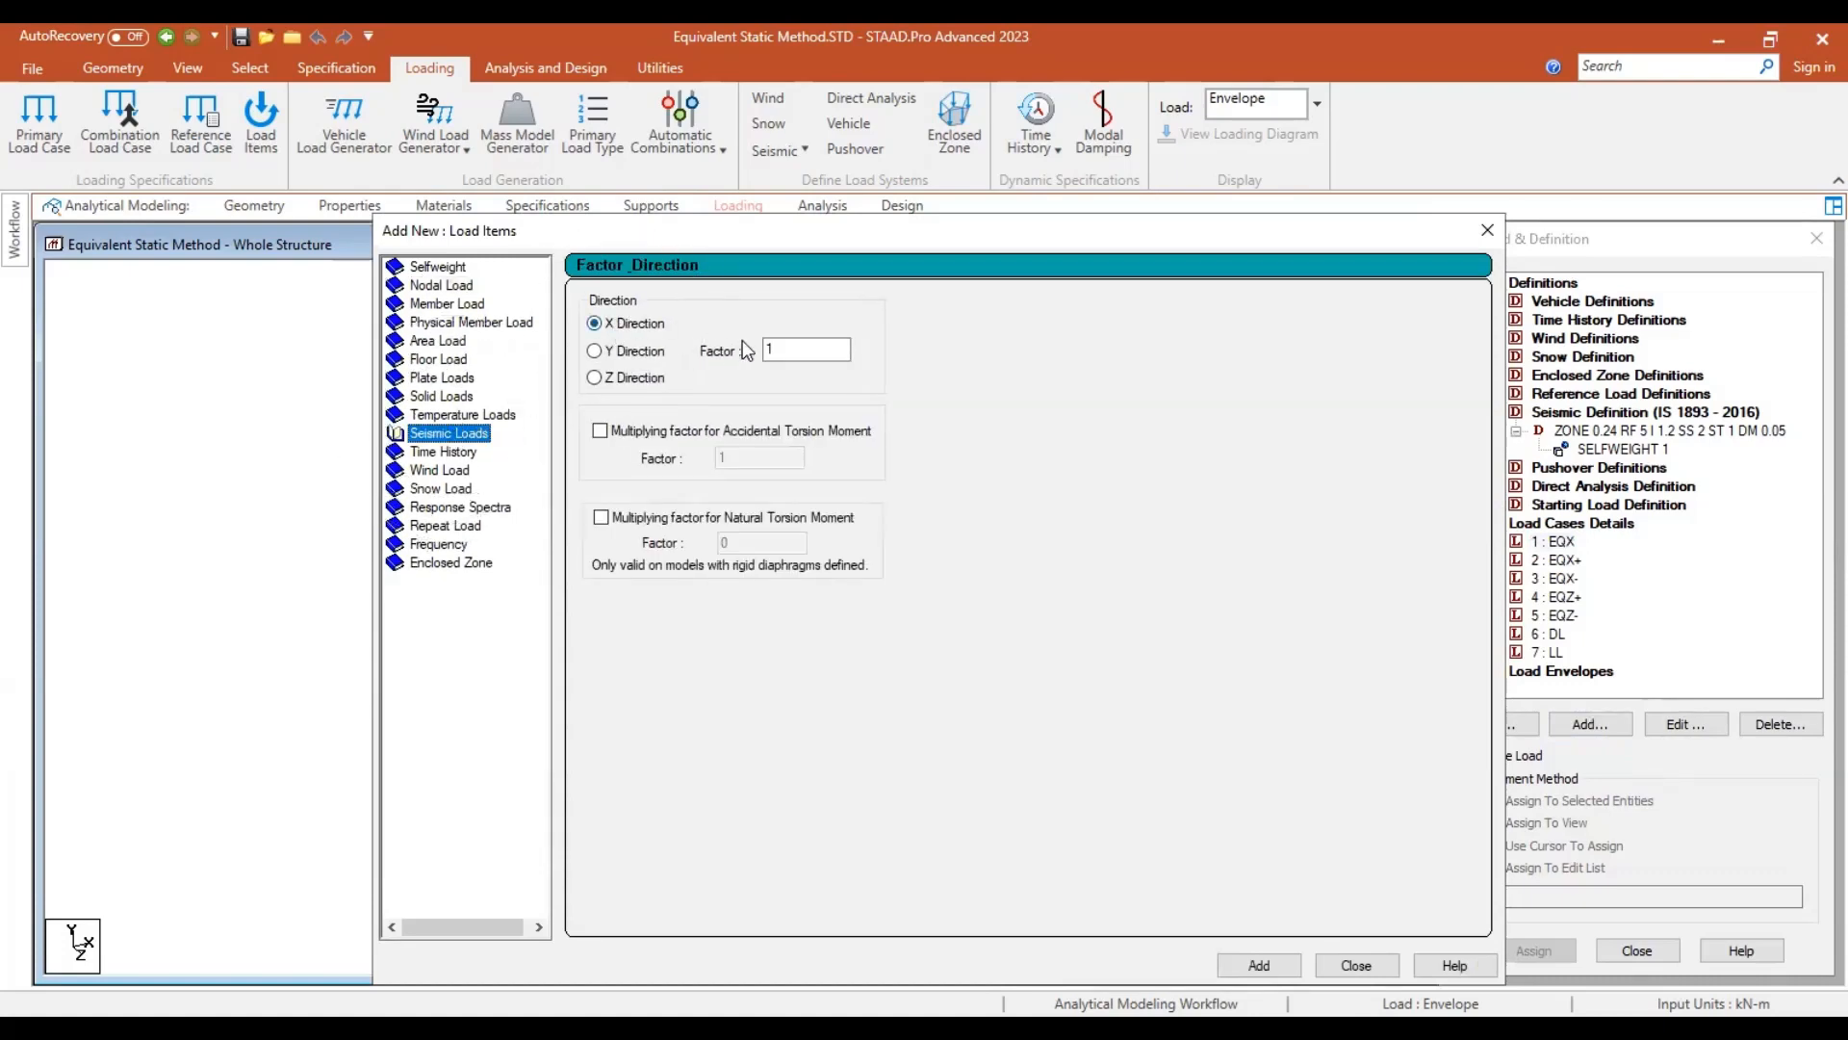
click(1249, 964)
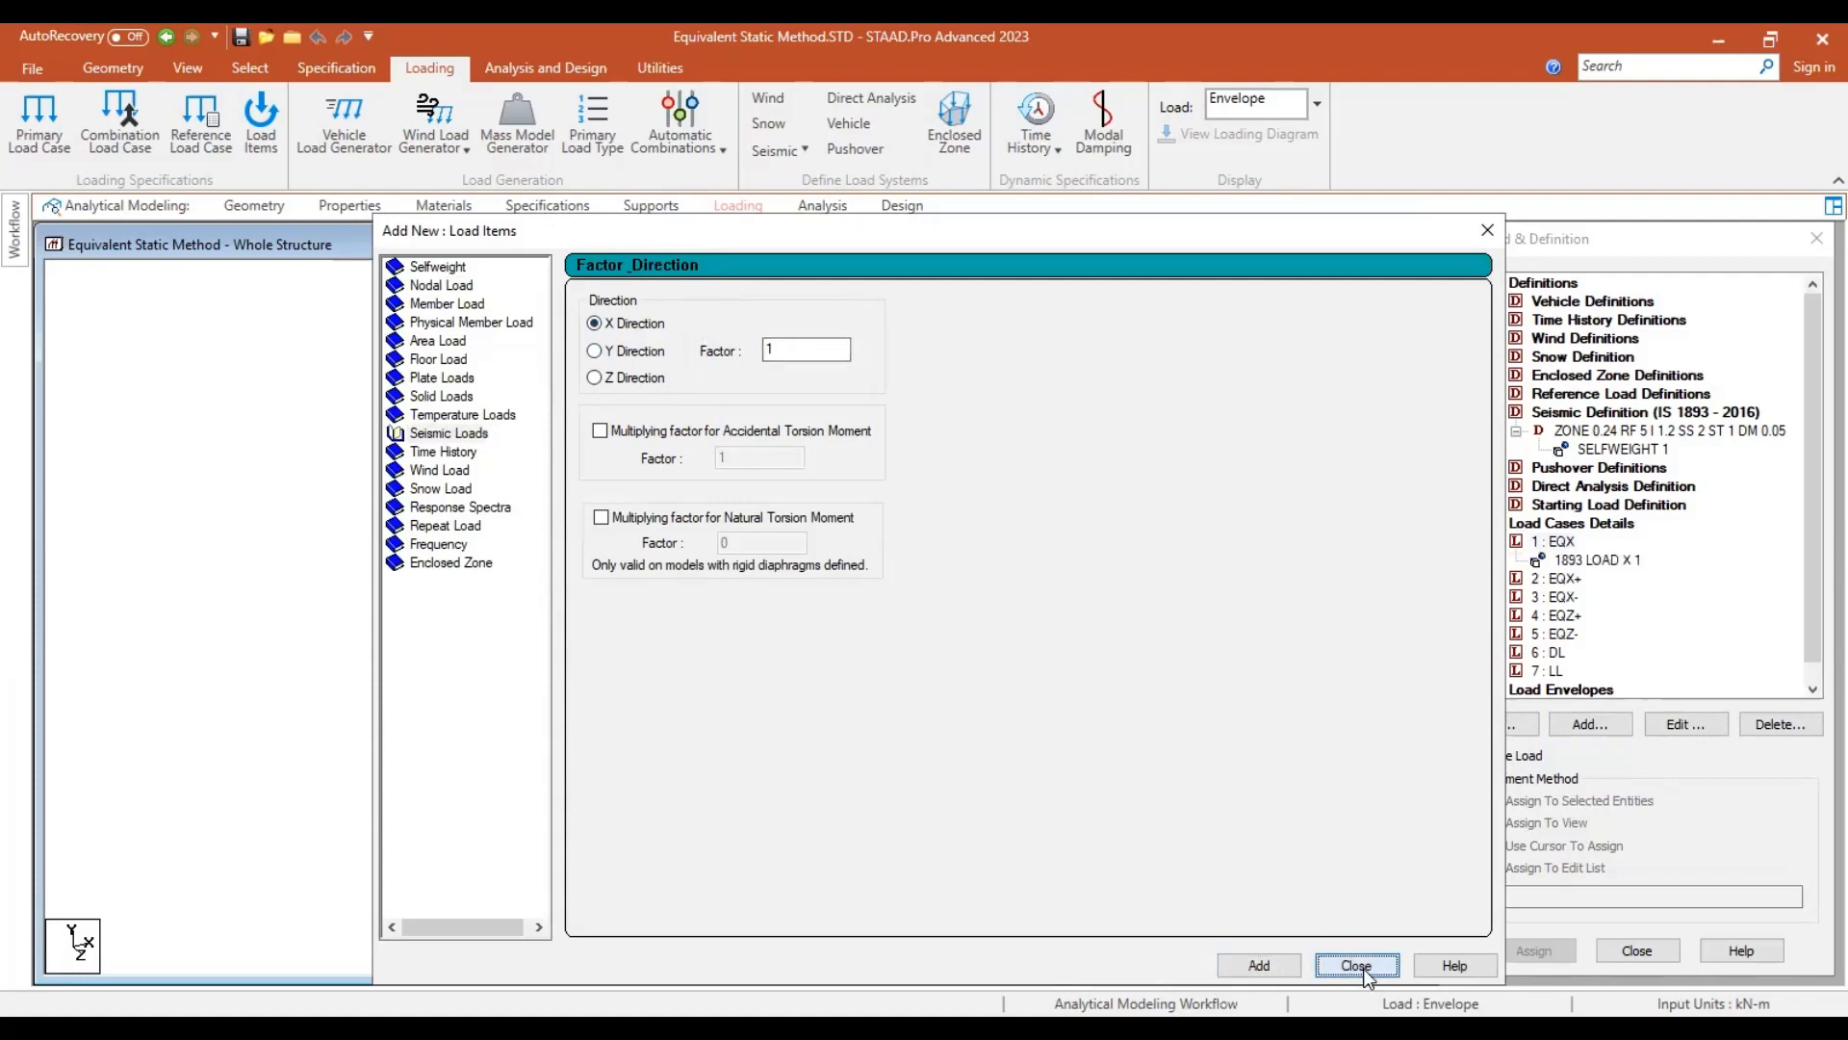
click(1363, 969)
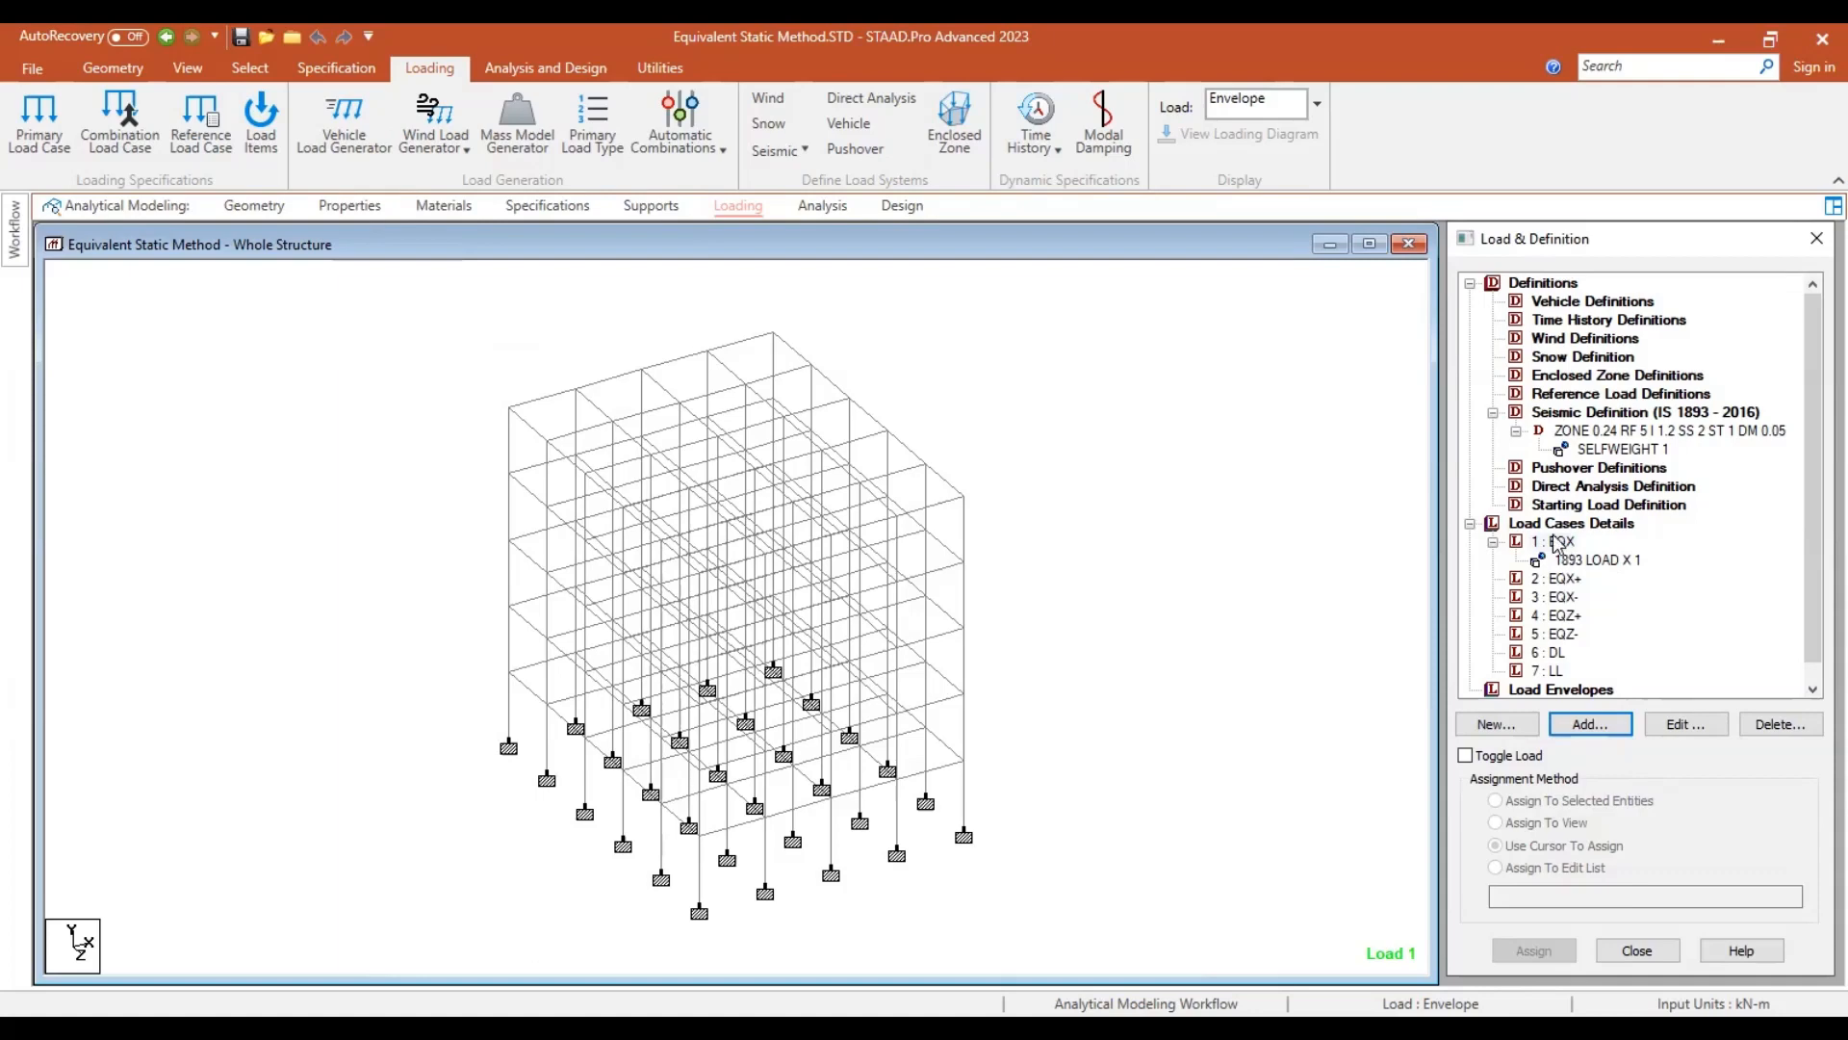
Delete load case 1 (EQX) together with its seismic load item.
click(1767, 723)
click(1689, 662)
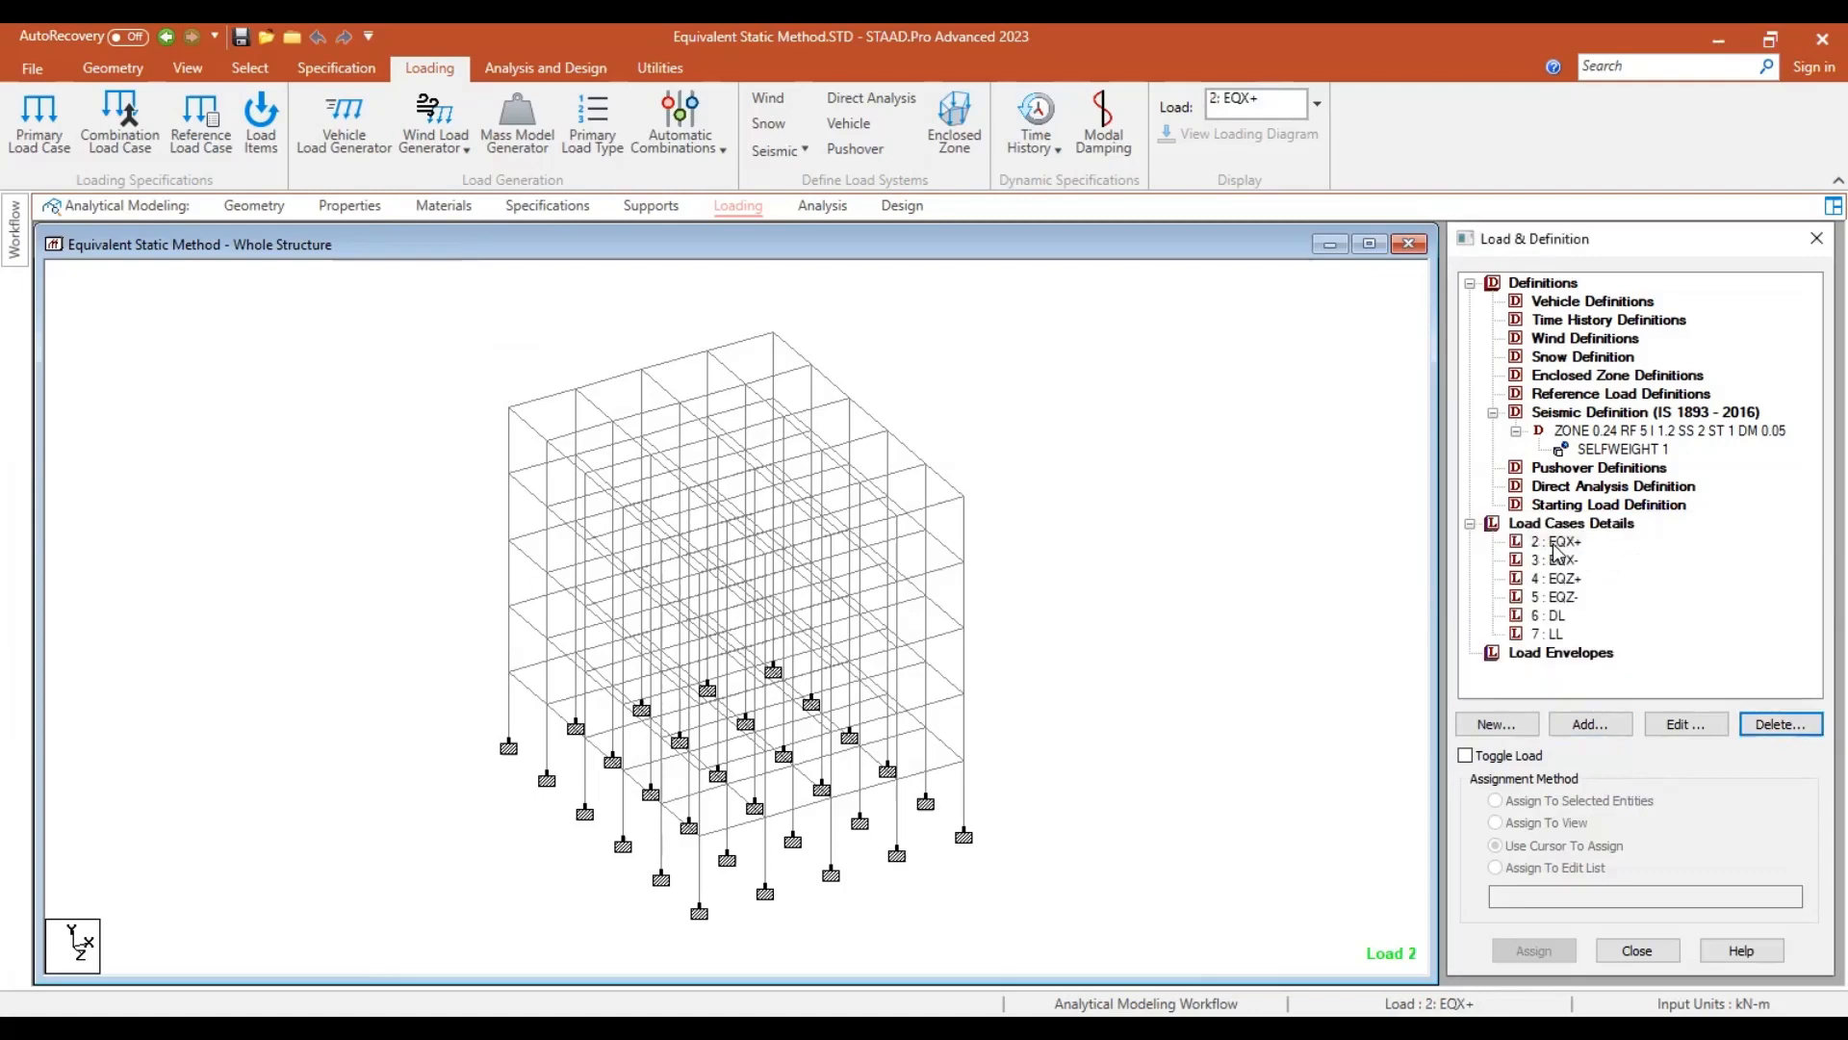
Add a seismic load in the X direction with factor 1 to load case 2 (EQX+).
click(1566, 544)
click(1612, 734)
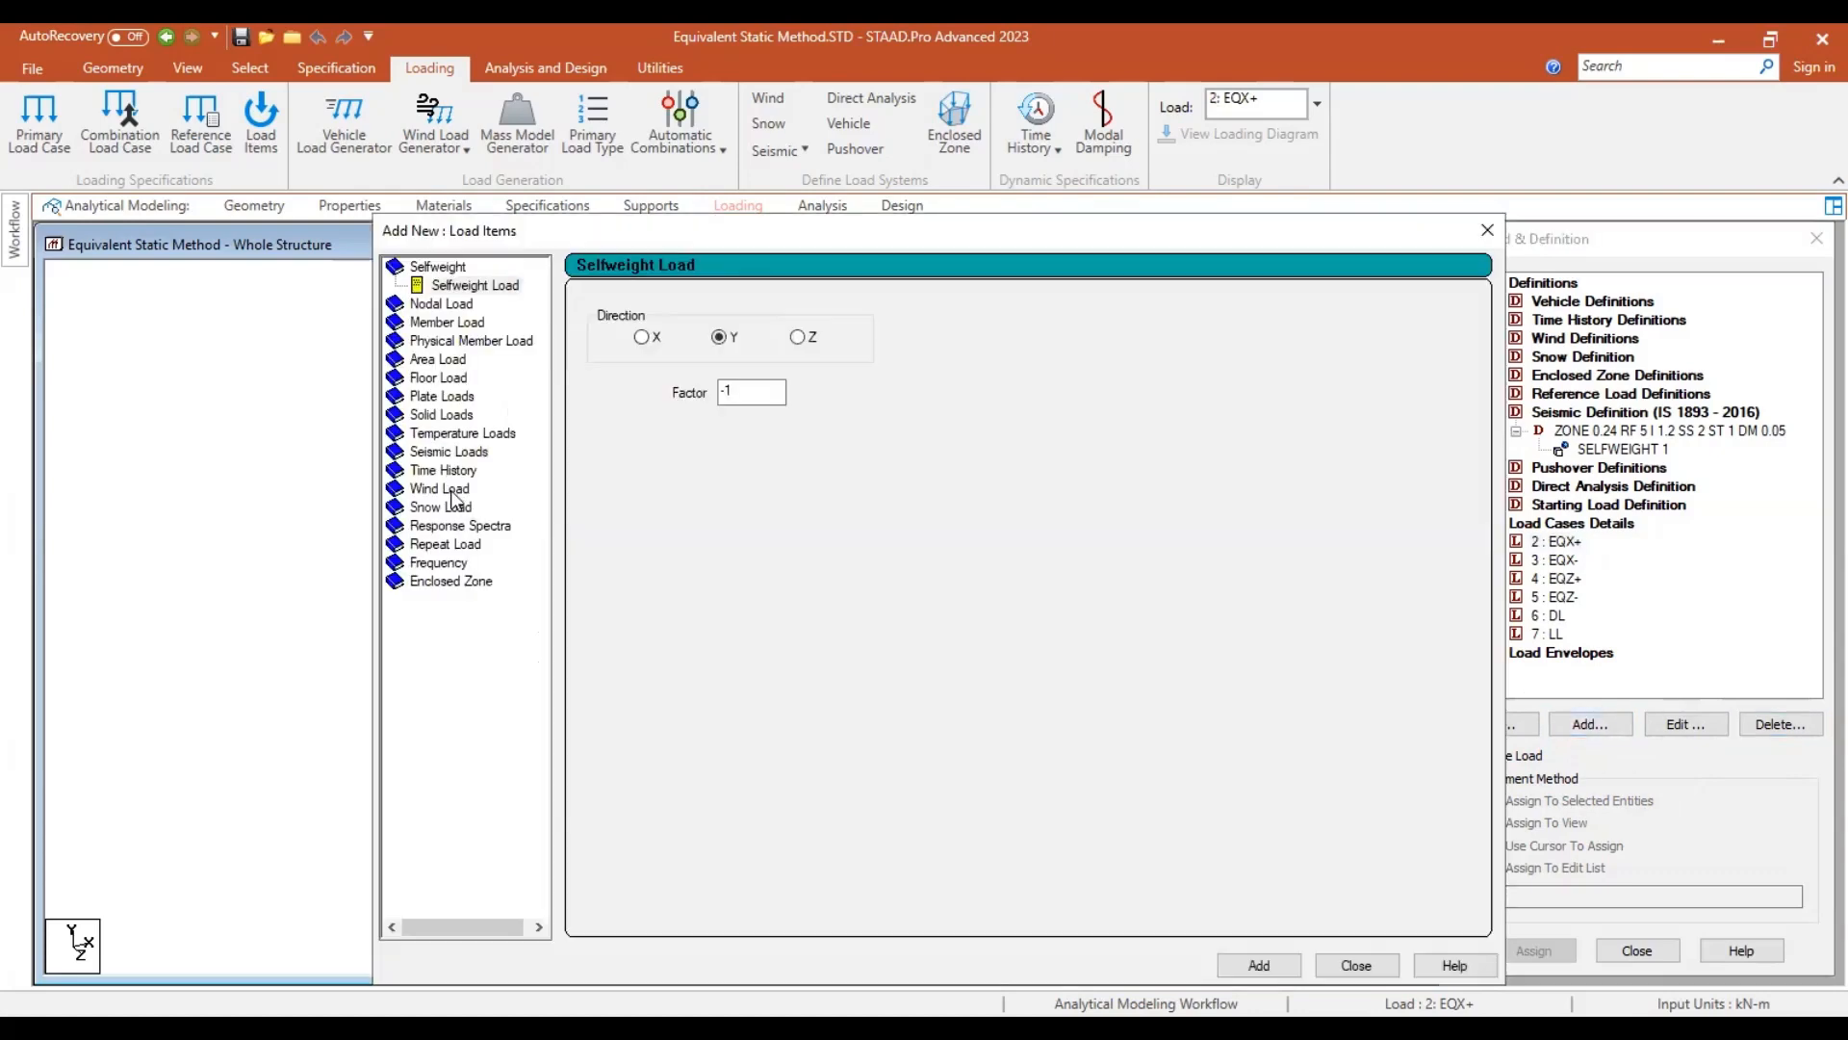
click(448, 452)
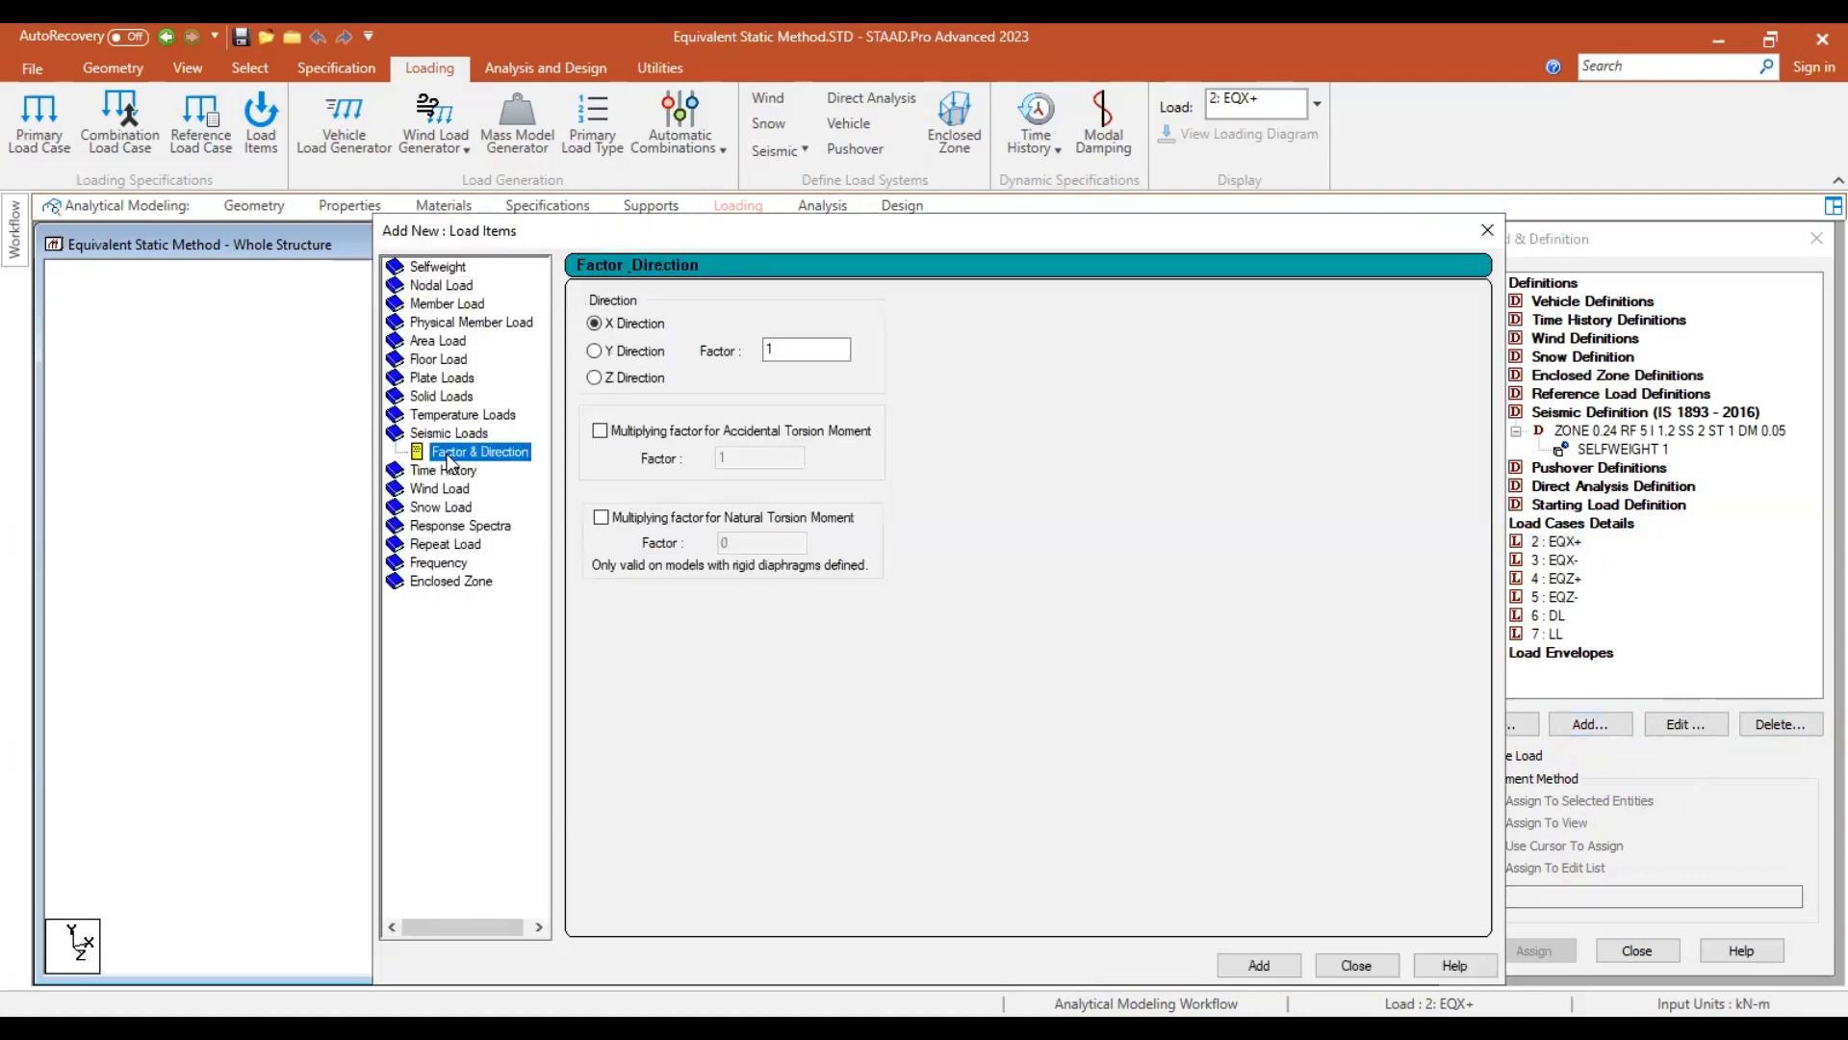
double_click(458, 433)
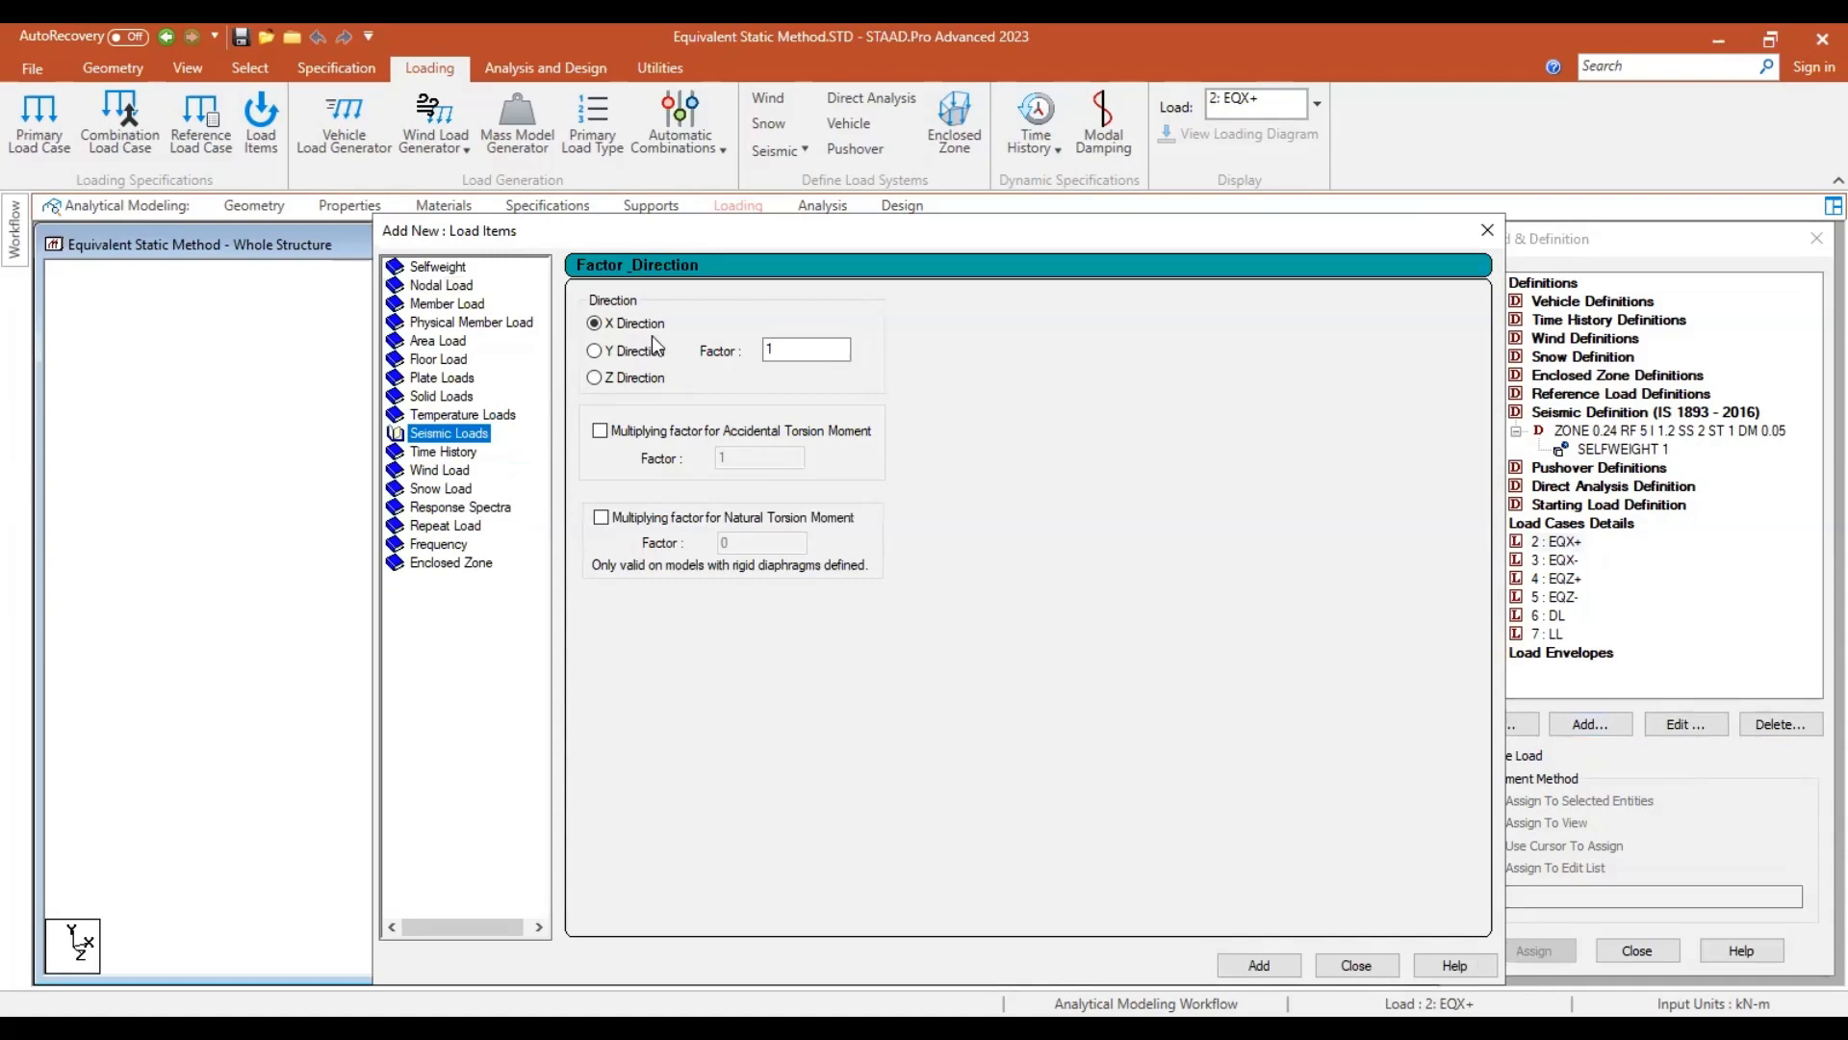
double_click(792, 348)
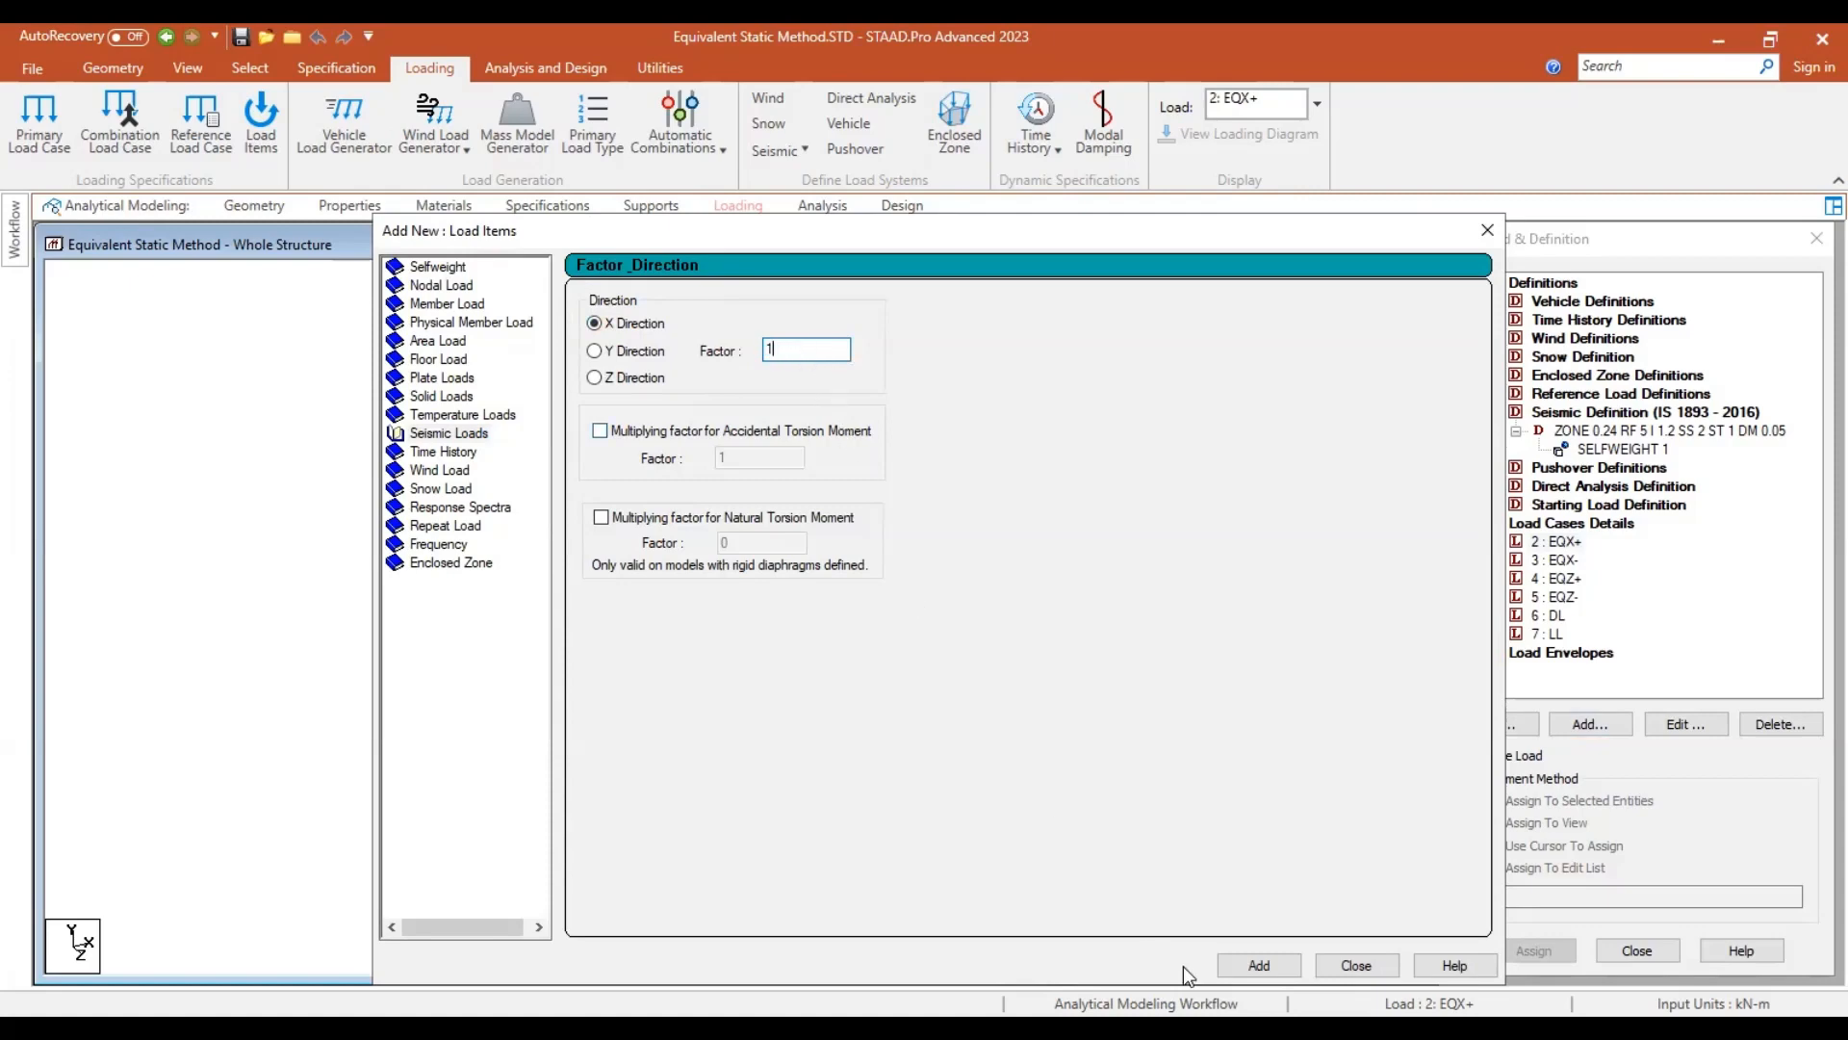
click(1261, 965)
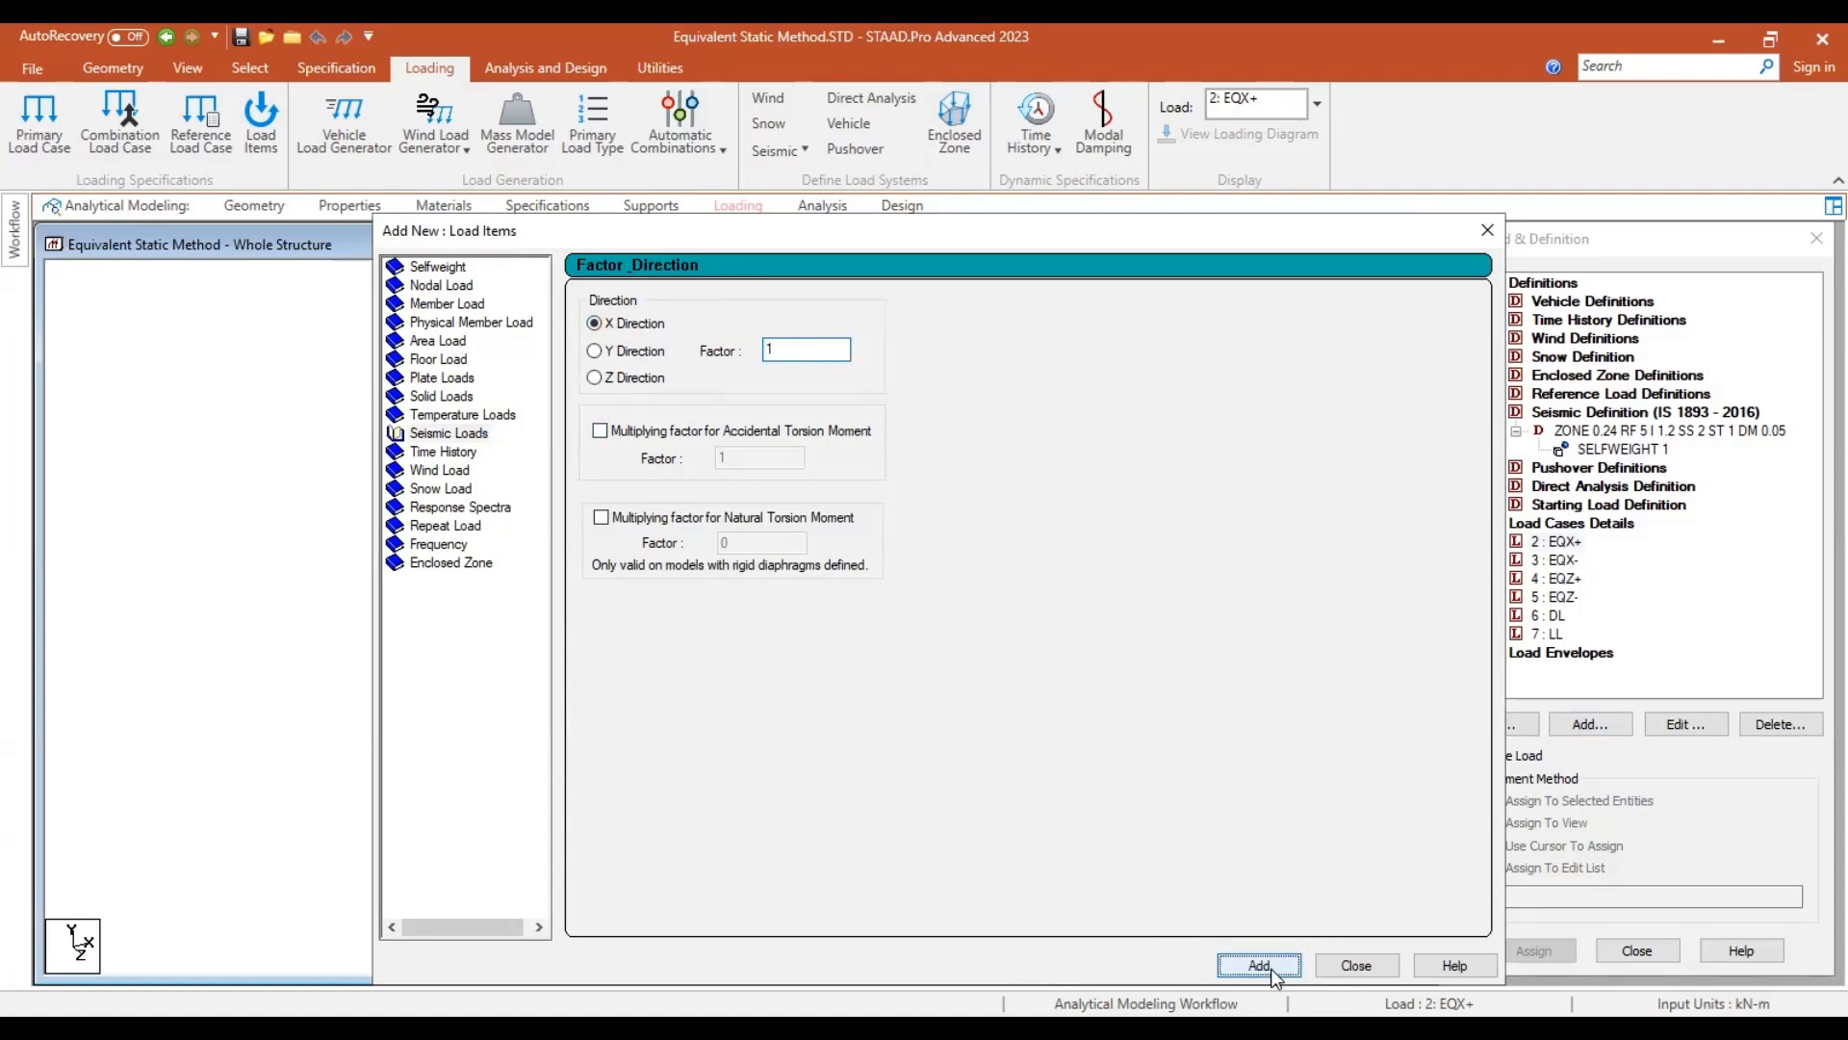
click(1356, 964)
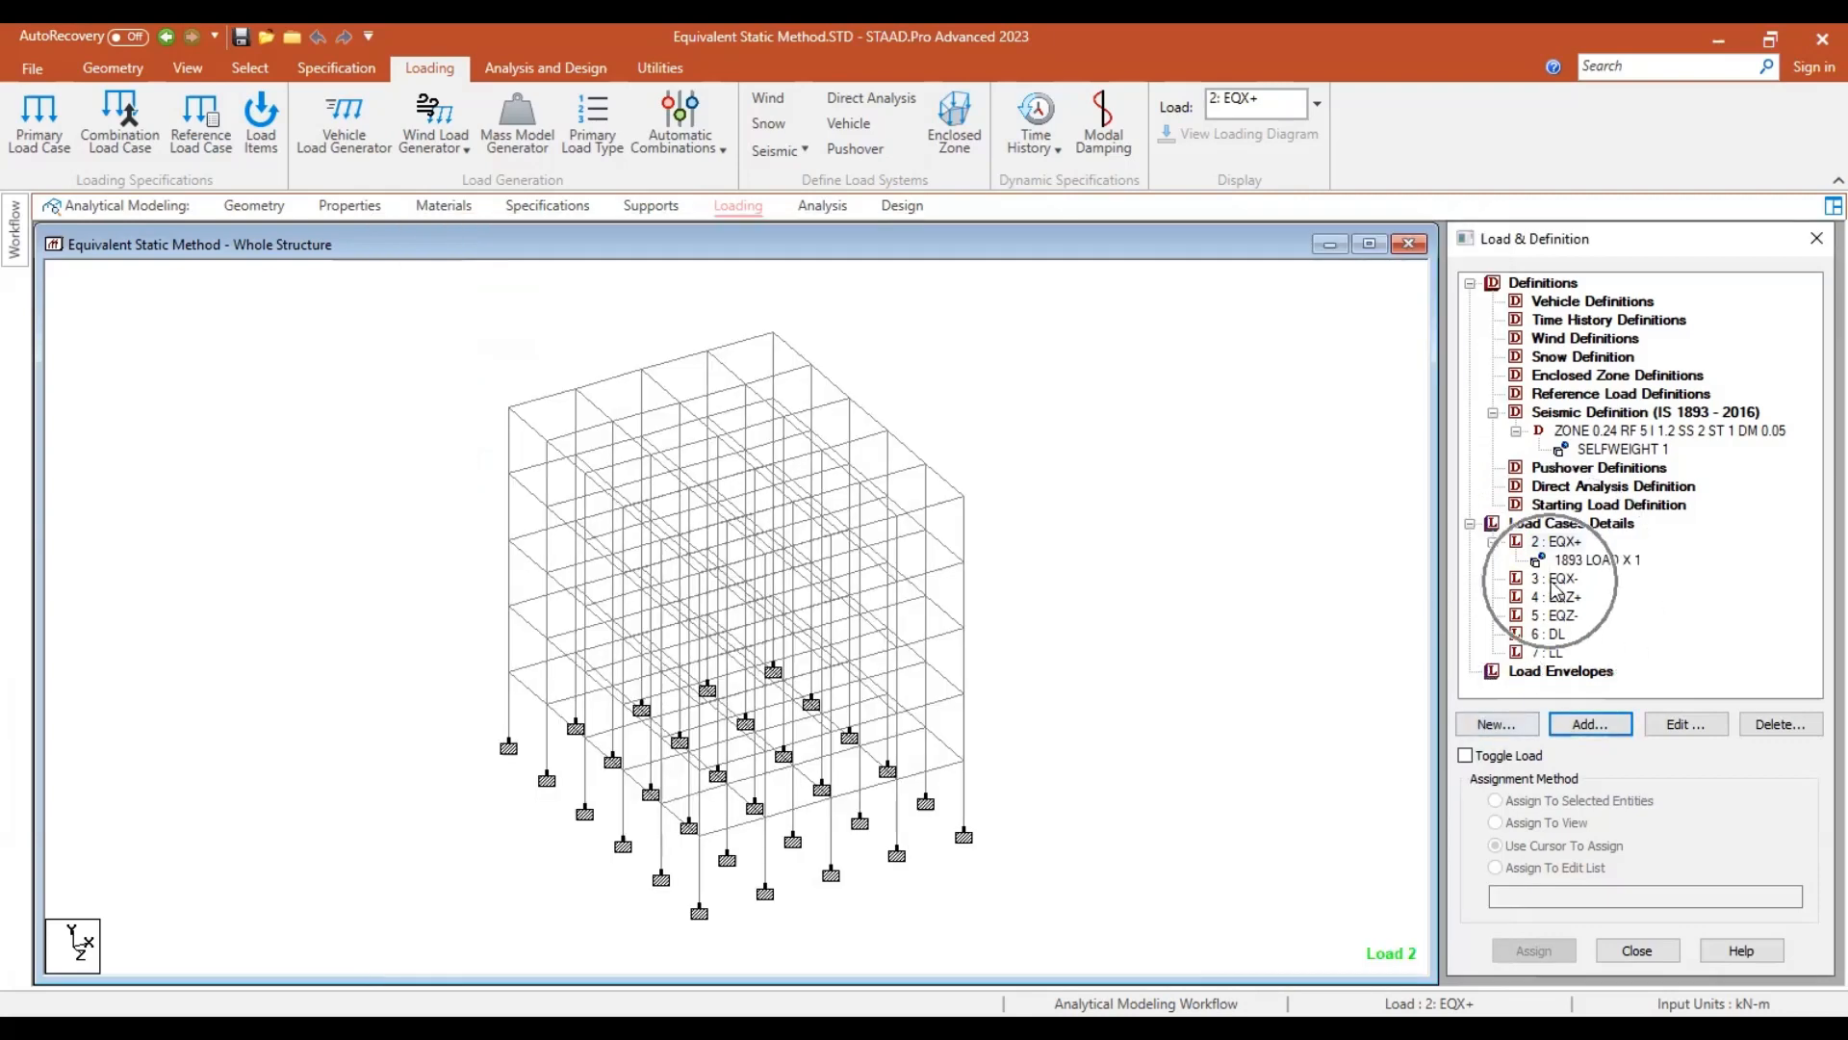
Add a seismic load in the X direction with factor -1 to load case 3 (EQX-).
click(1553, 580)
click(1591, 732)
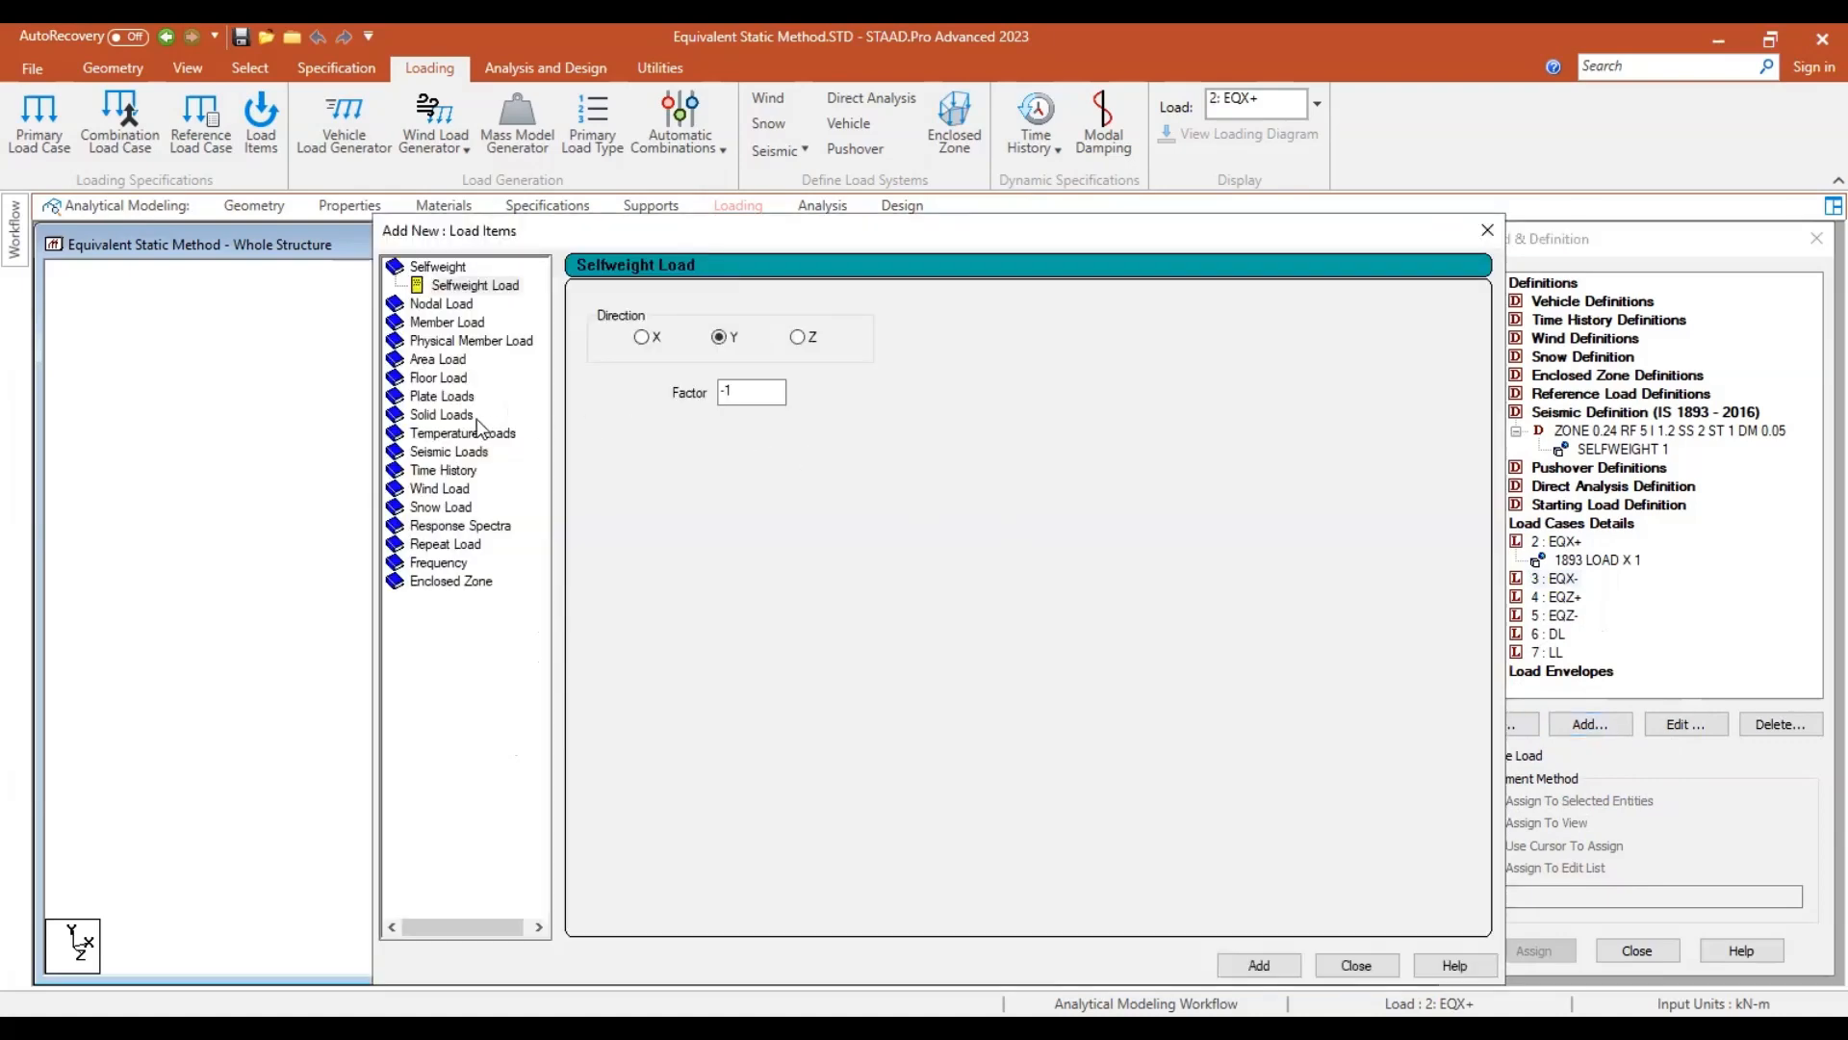
click(440, 453)
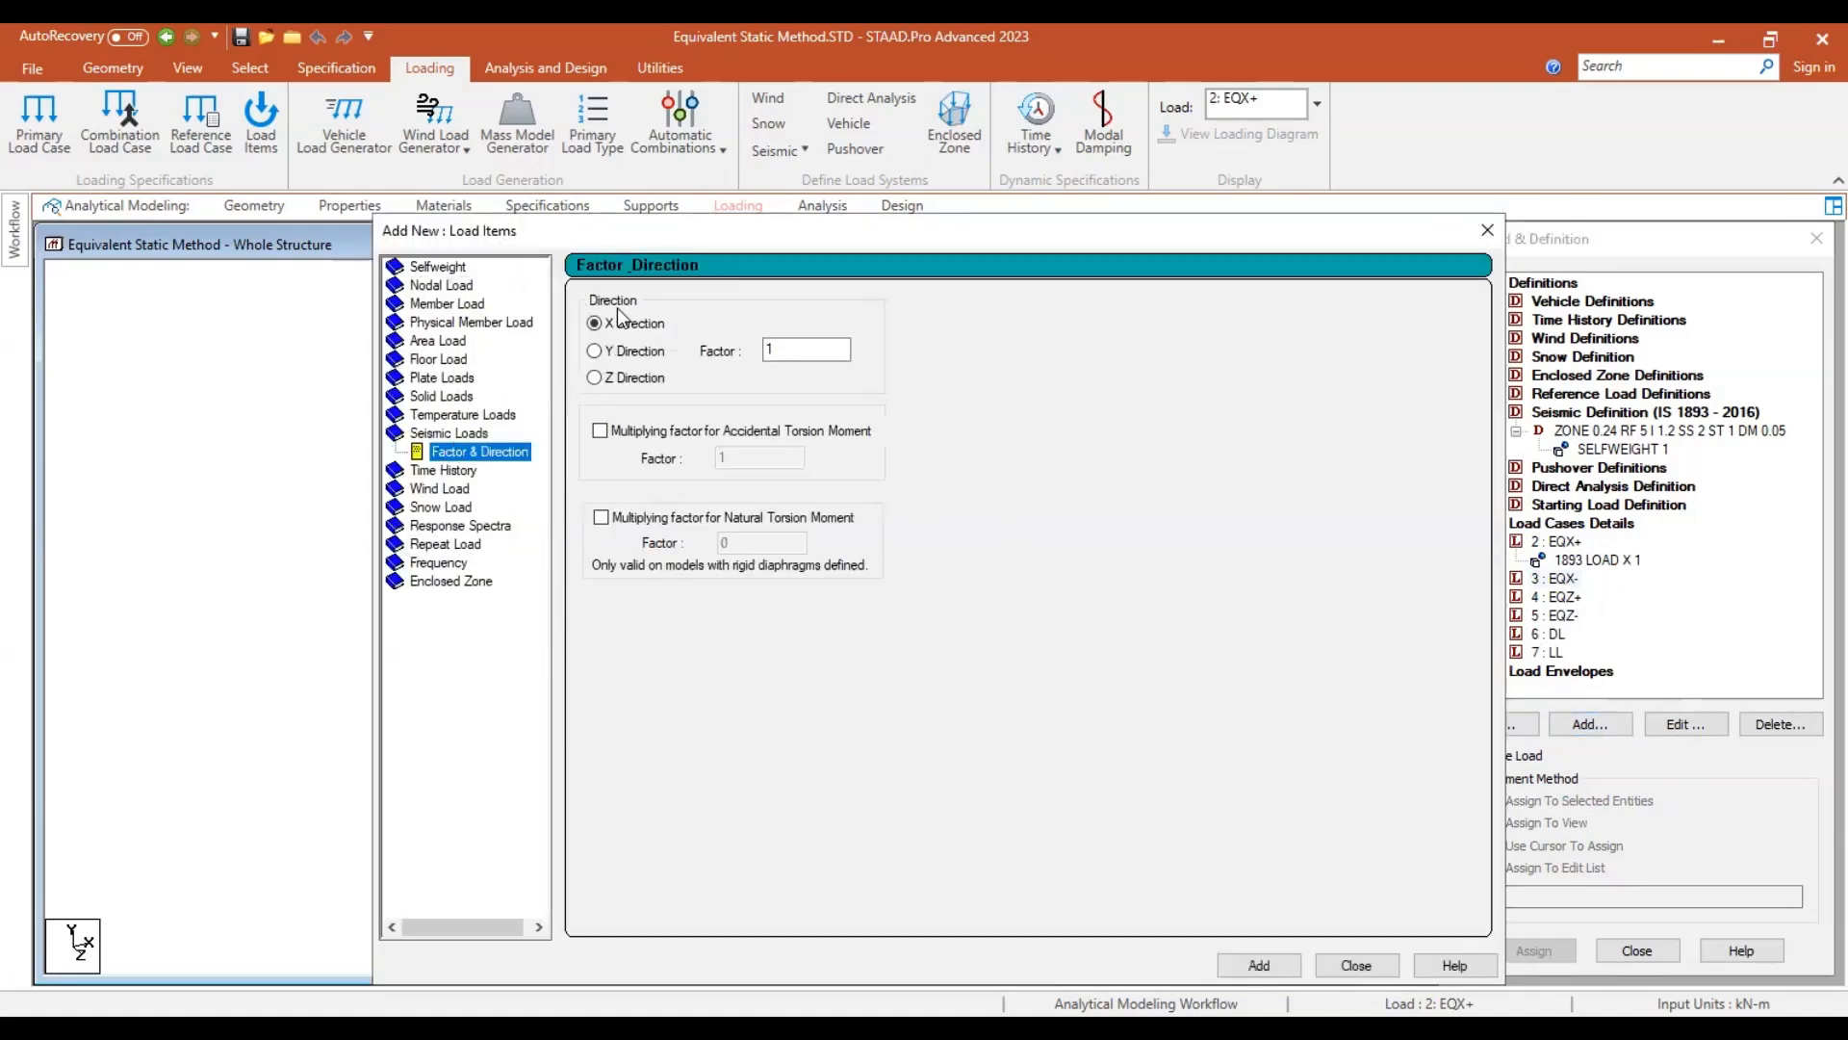
double_click(795, 349)
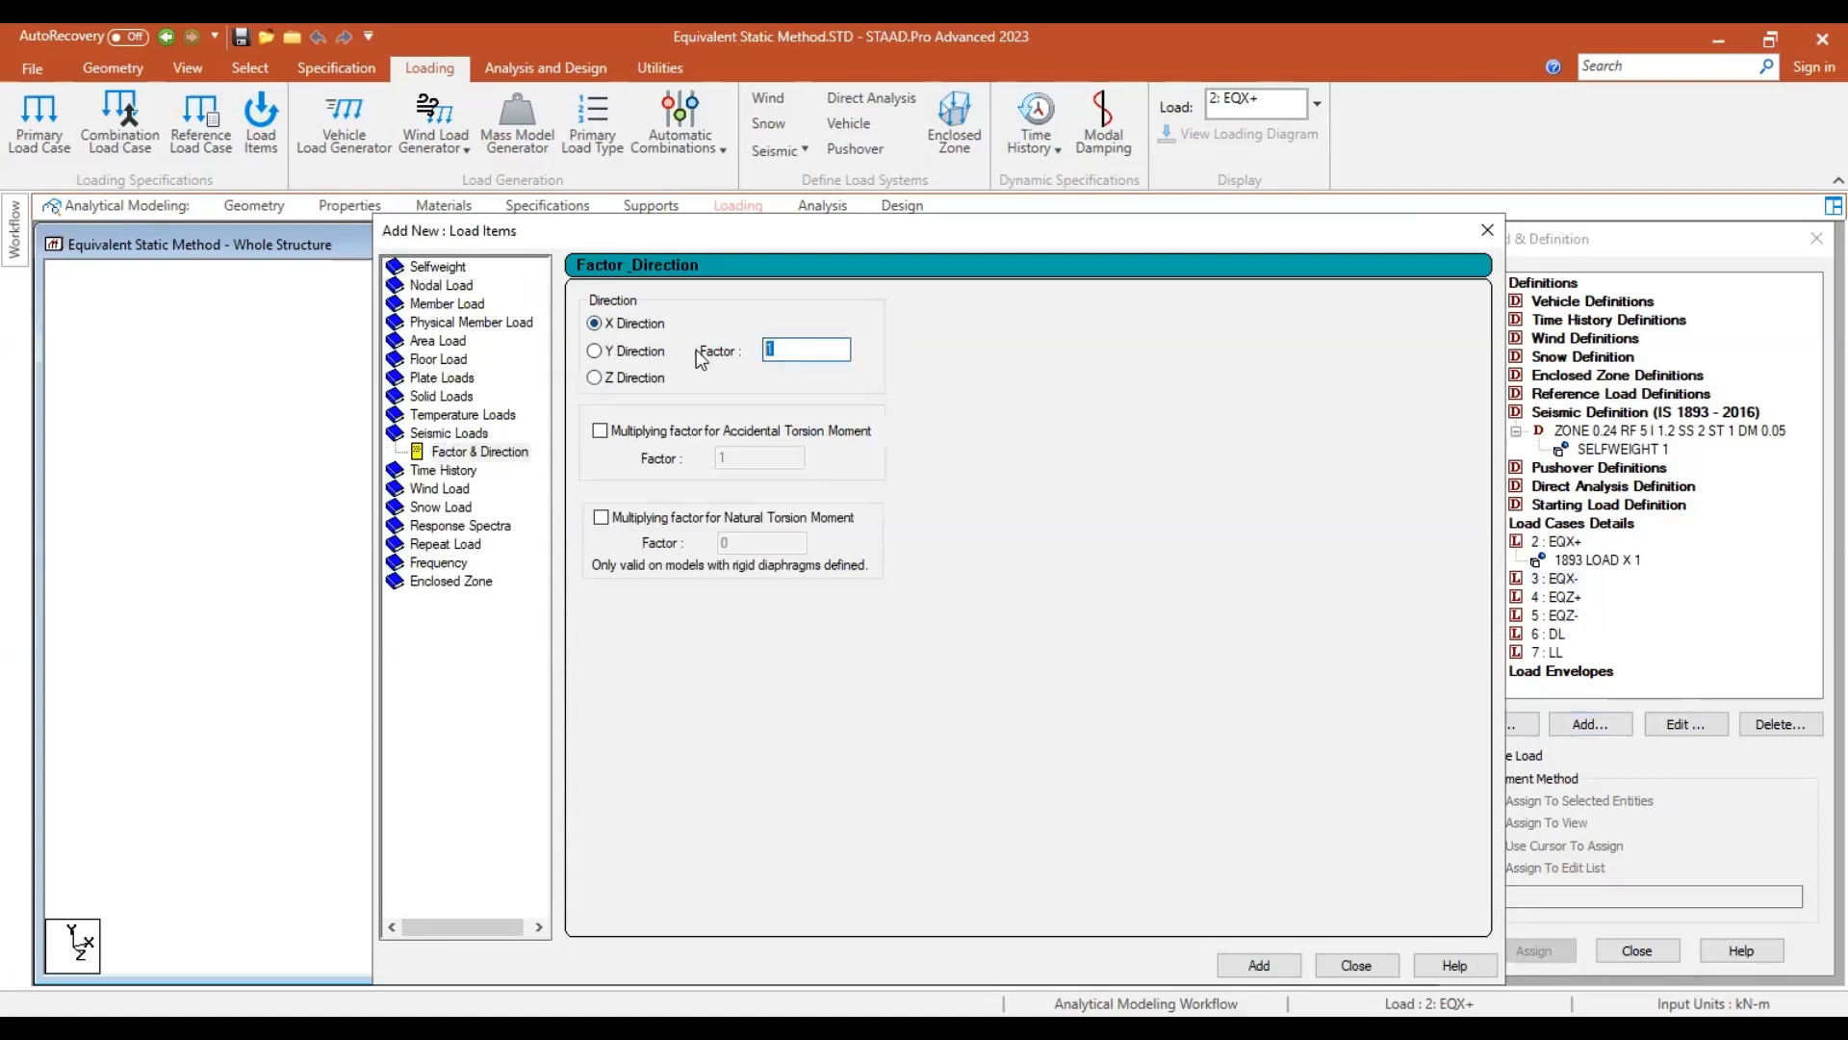
text(-)
click(1259, 966)
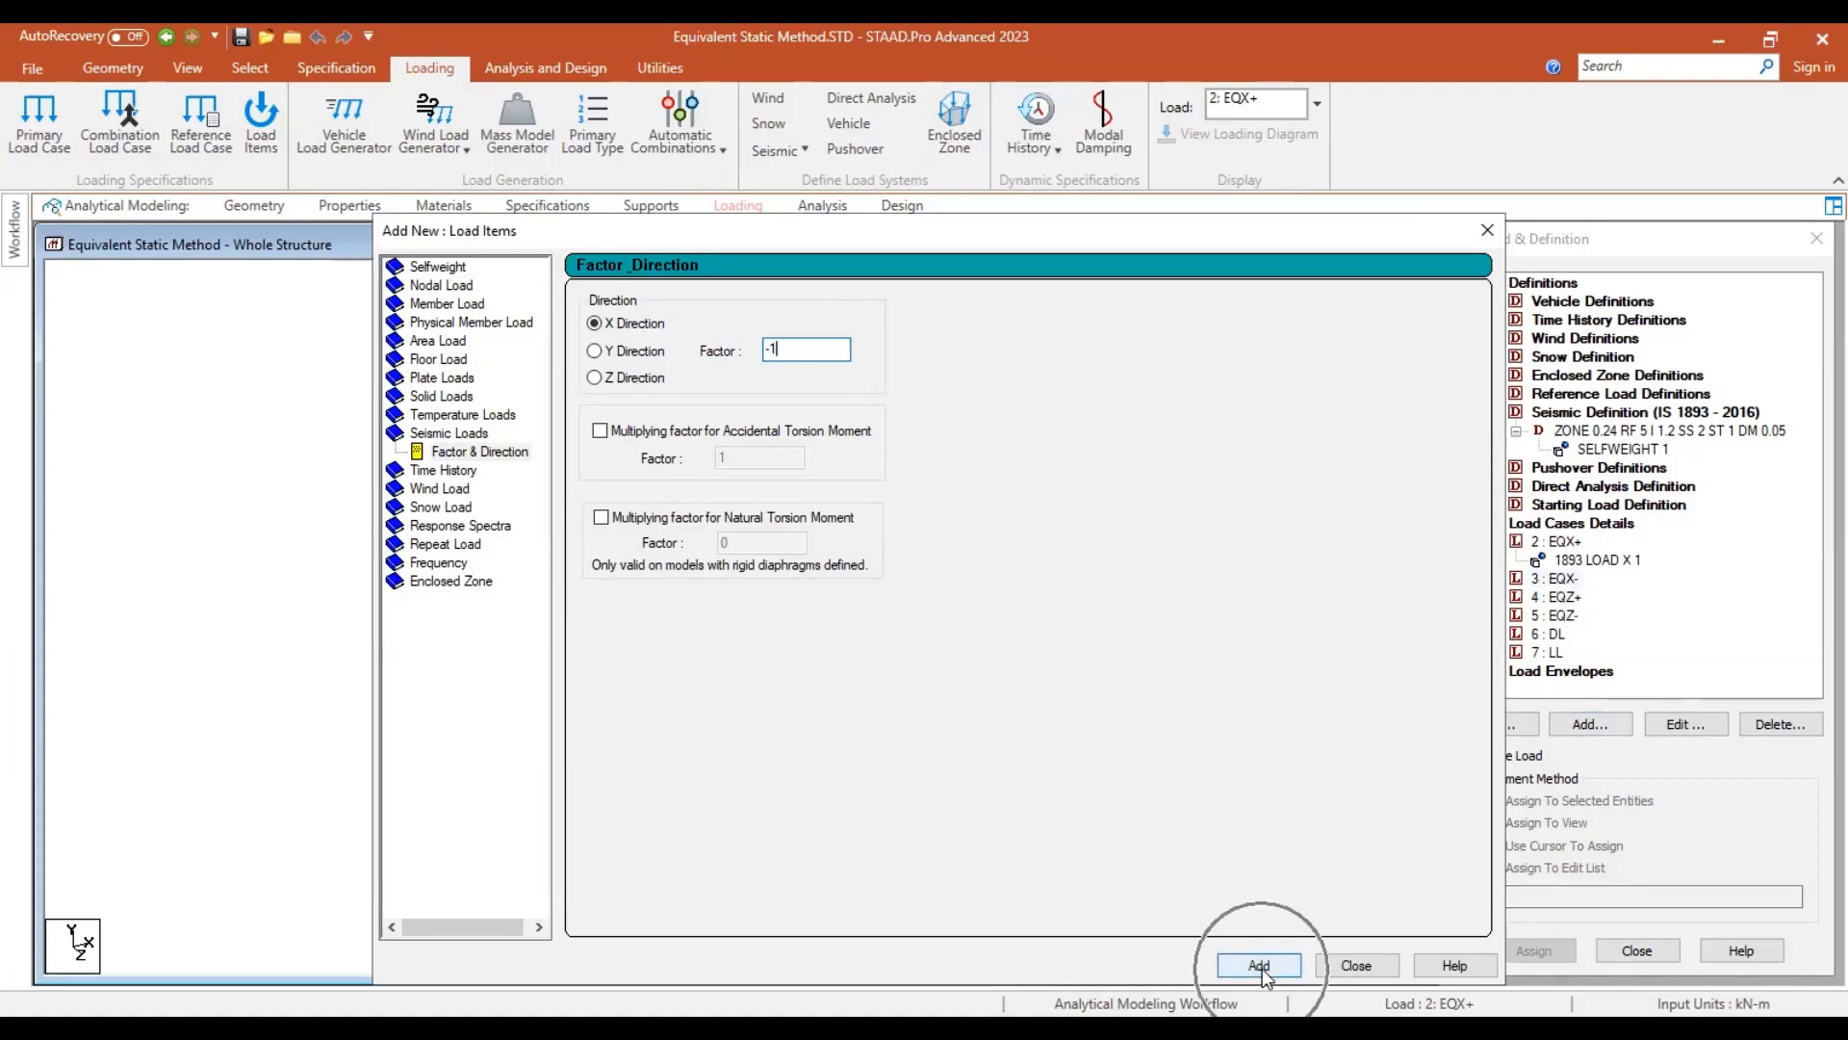
click(1330, 969)
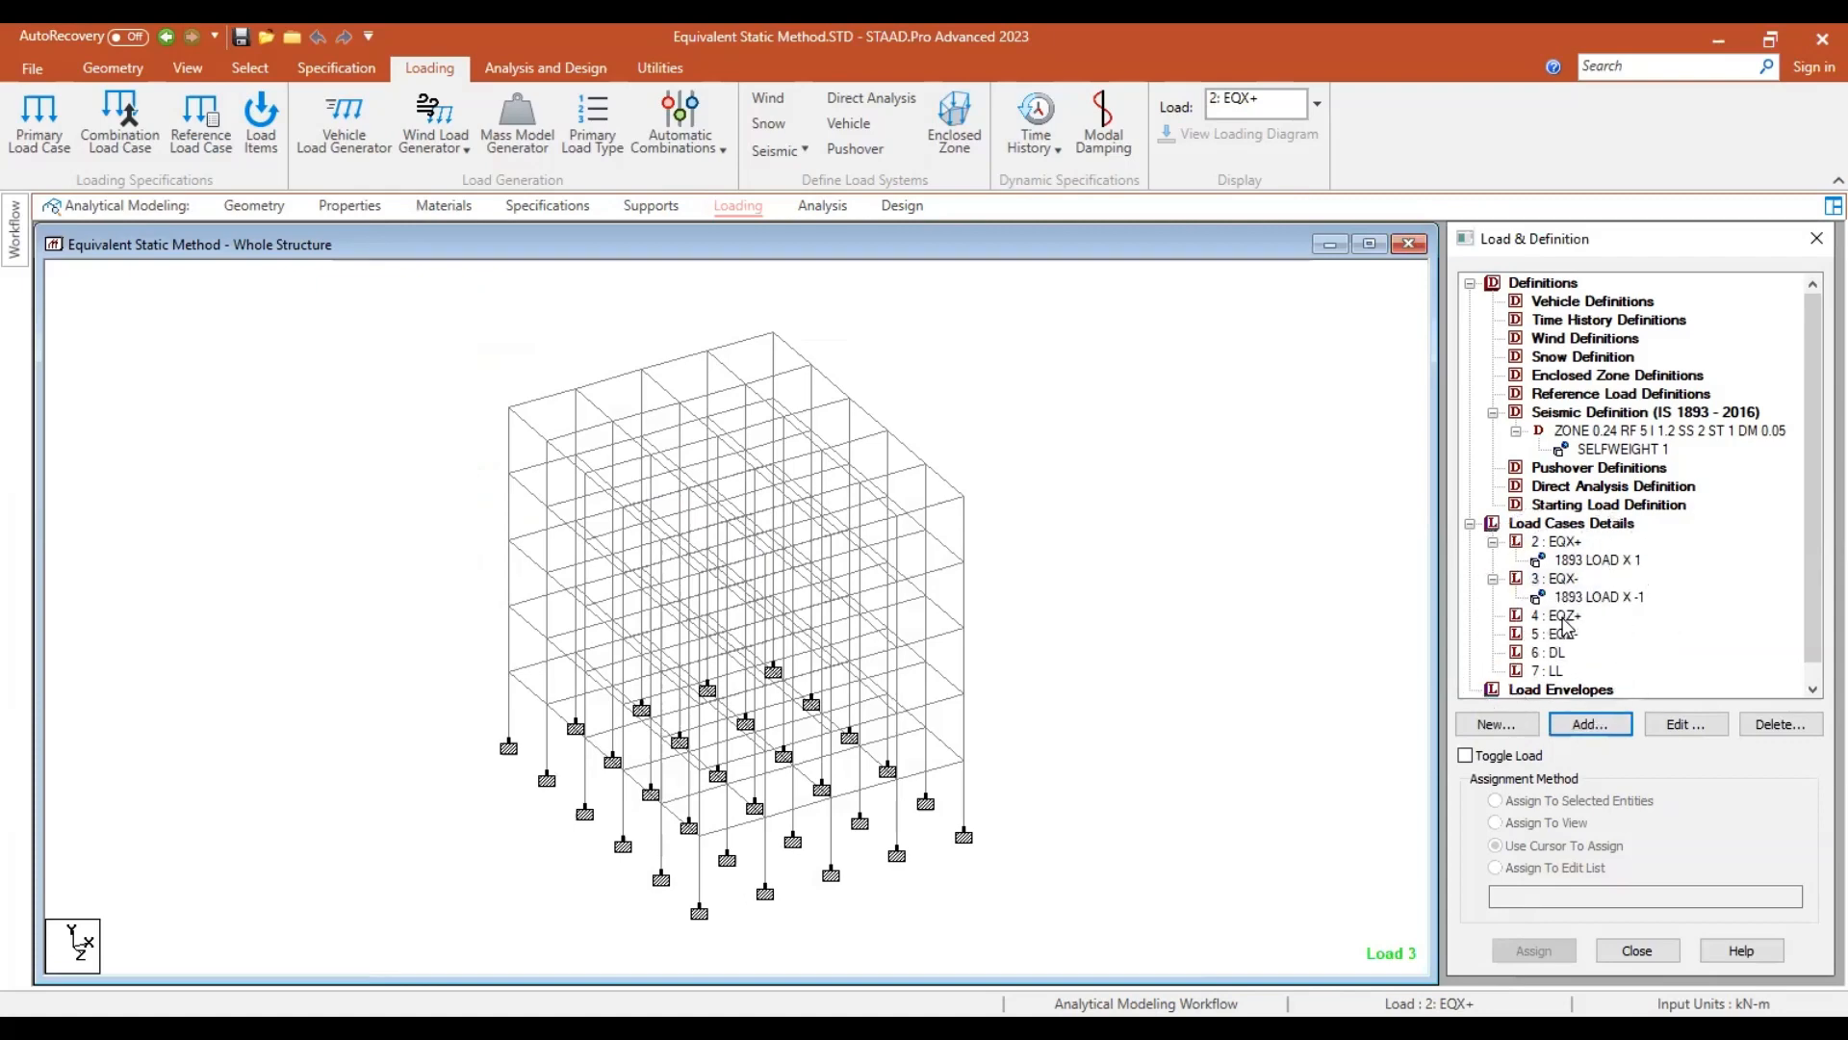
Add a seismic load in the Z direction with factor 1 to load case 4 (EQZ+).
click(1563, 618)
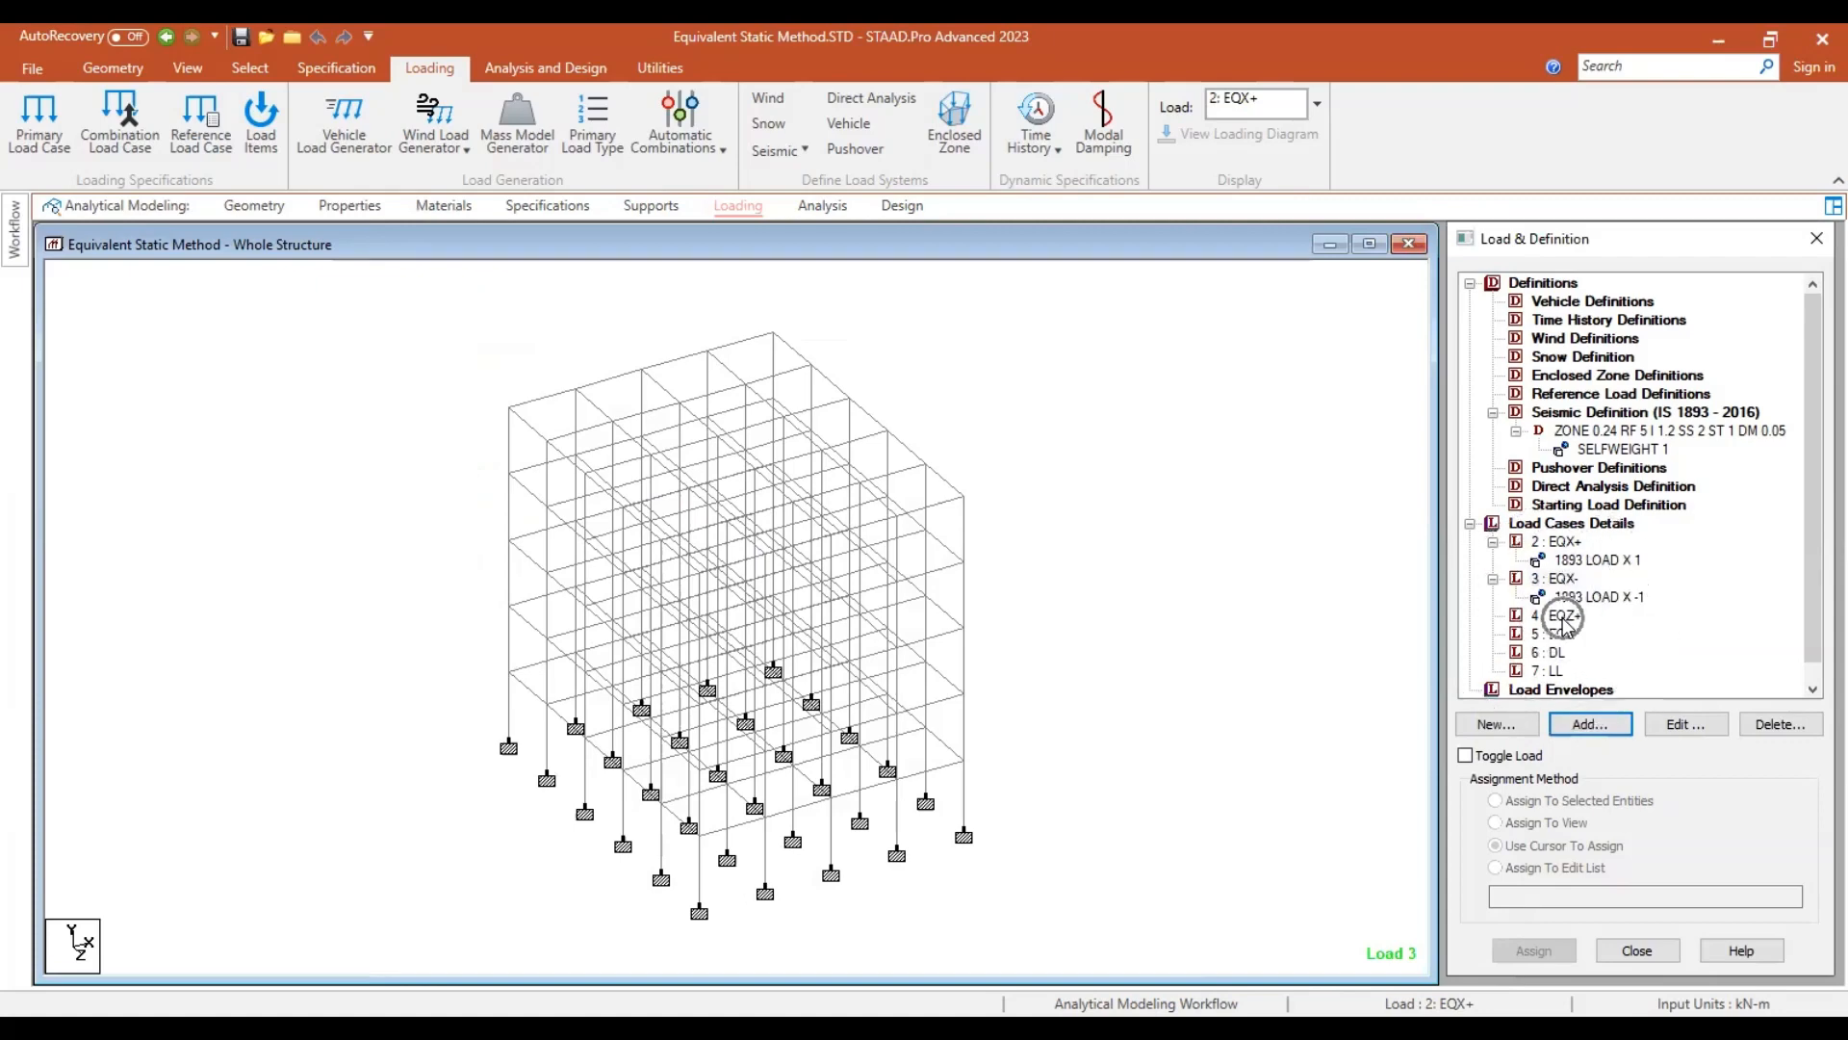
click(1590, 729)
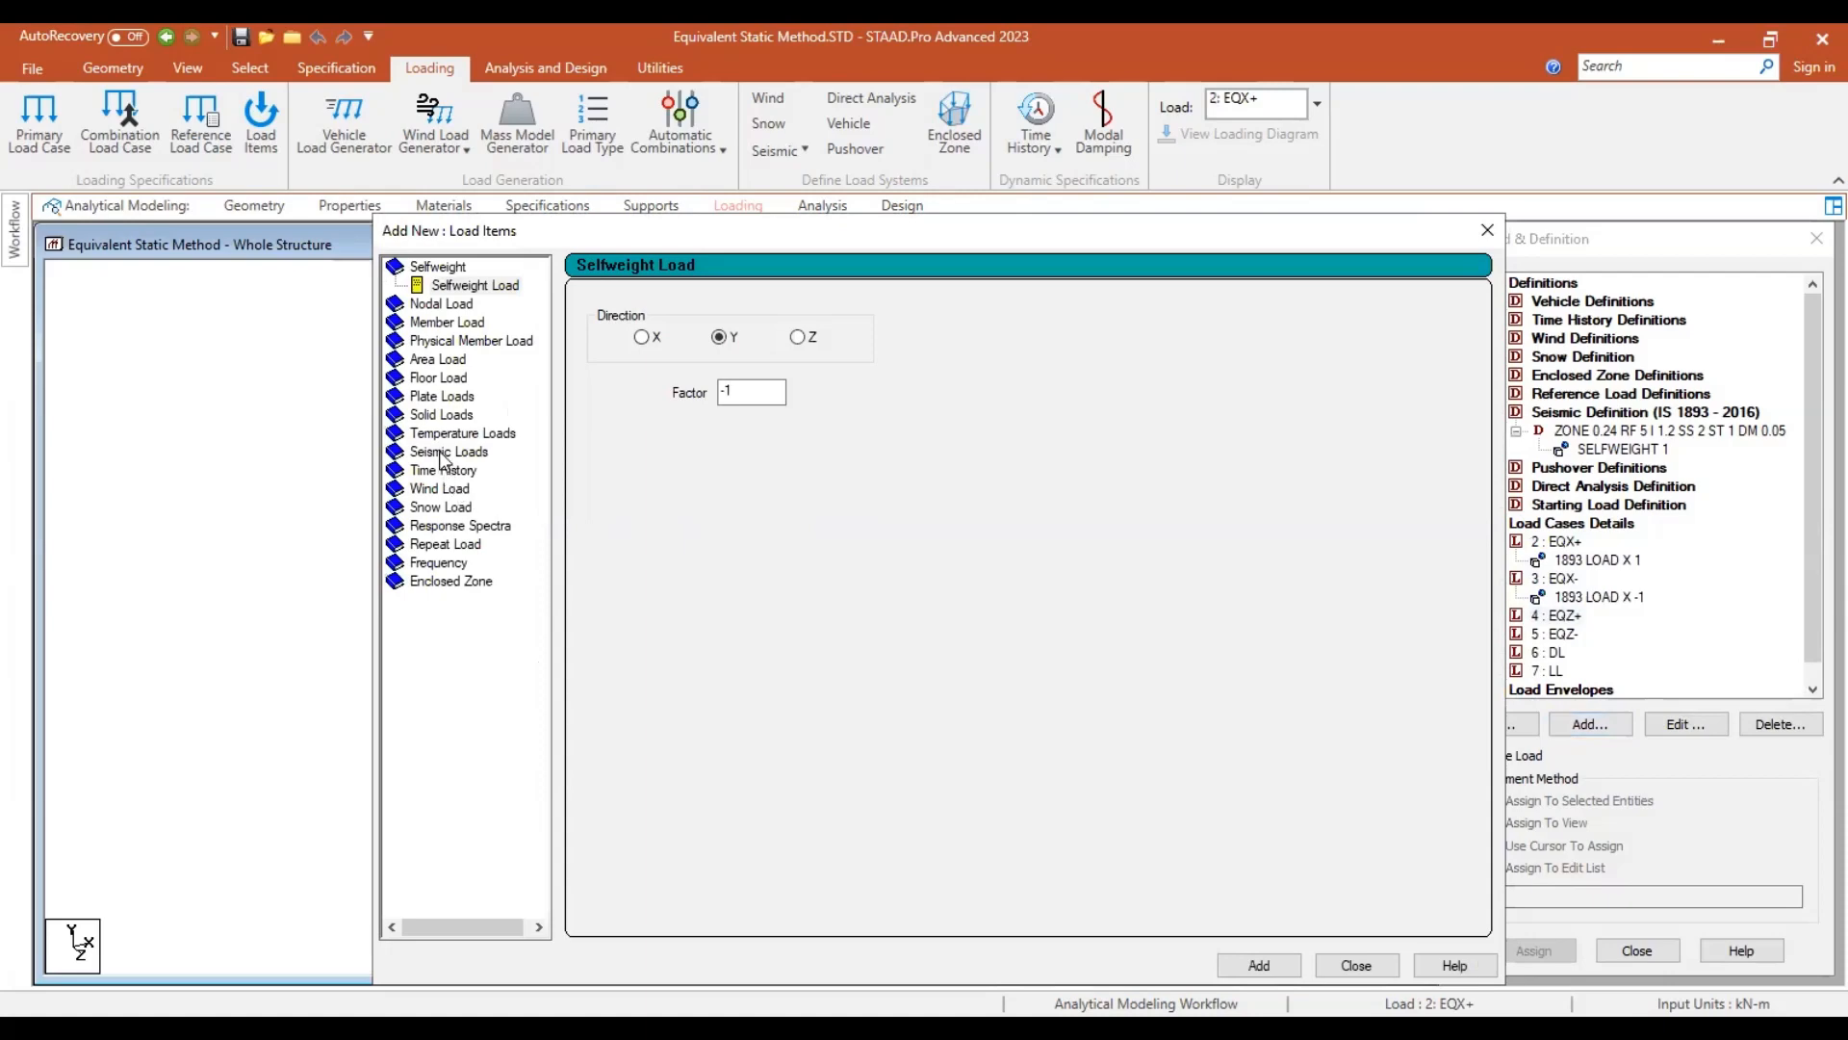
click(444, 452)
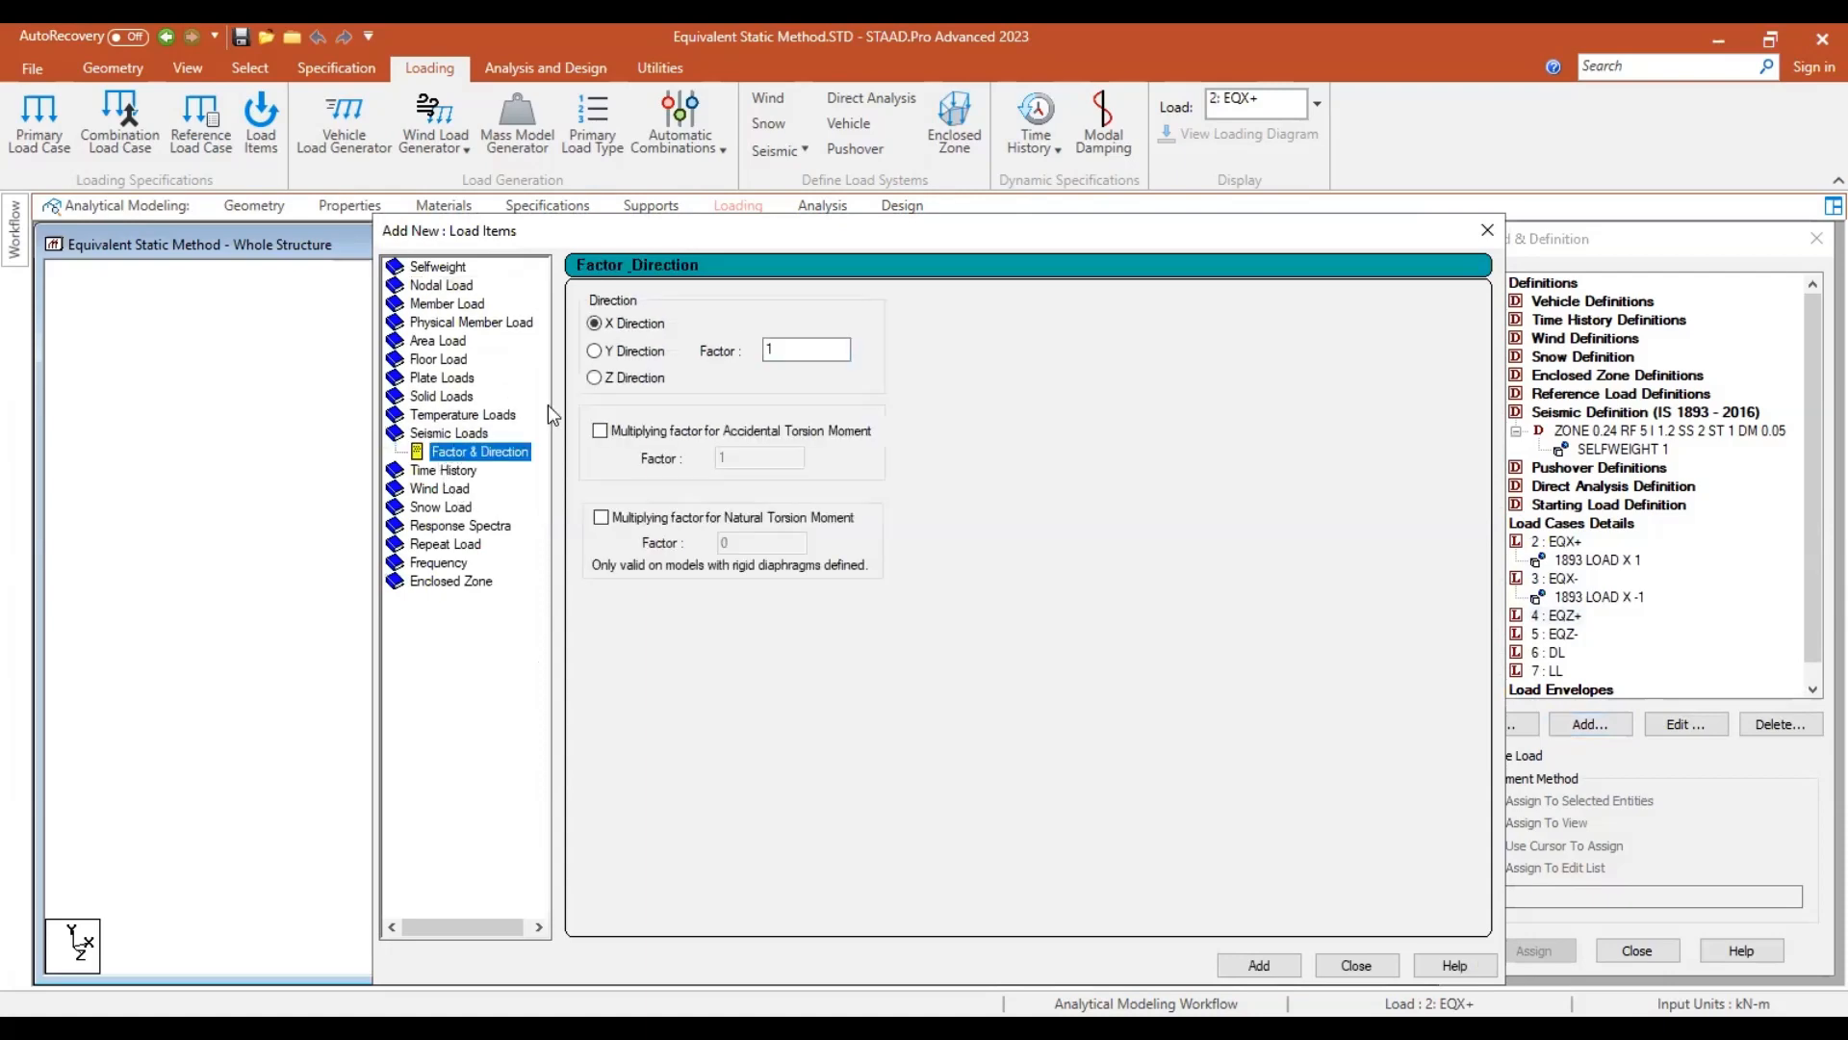
click(622, 379)
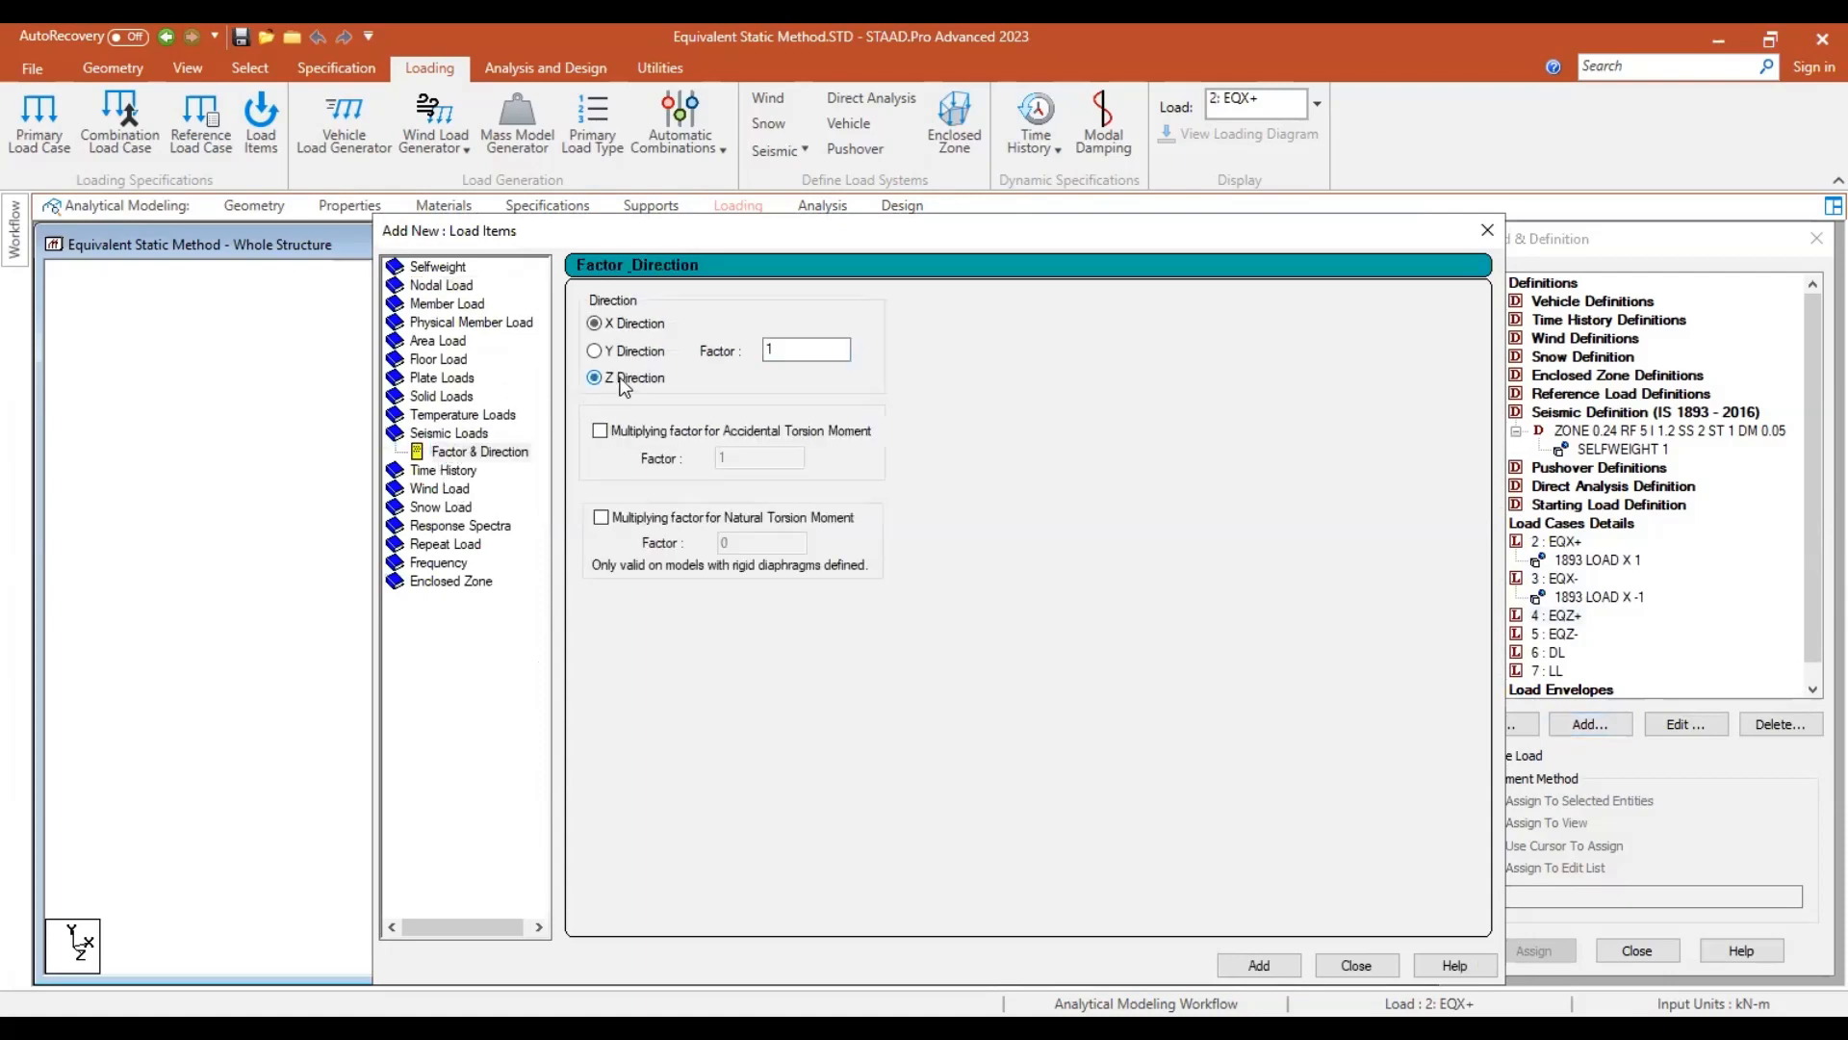
click(1257, 965)
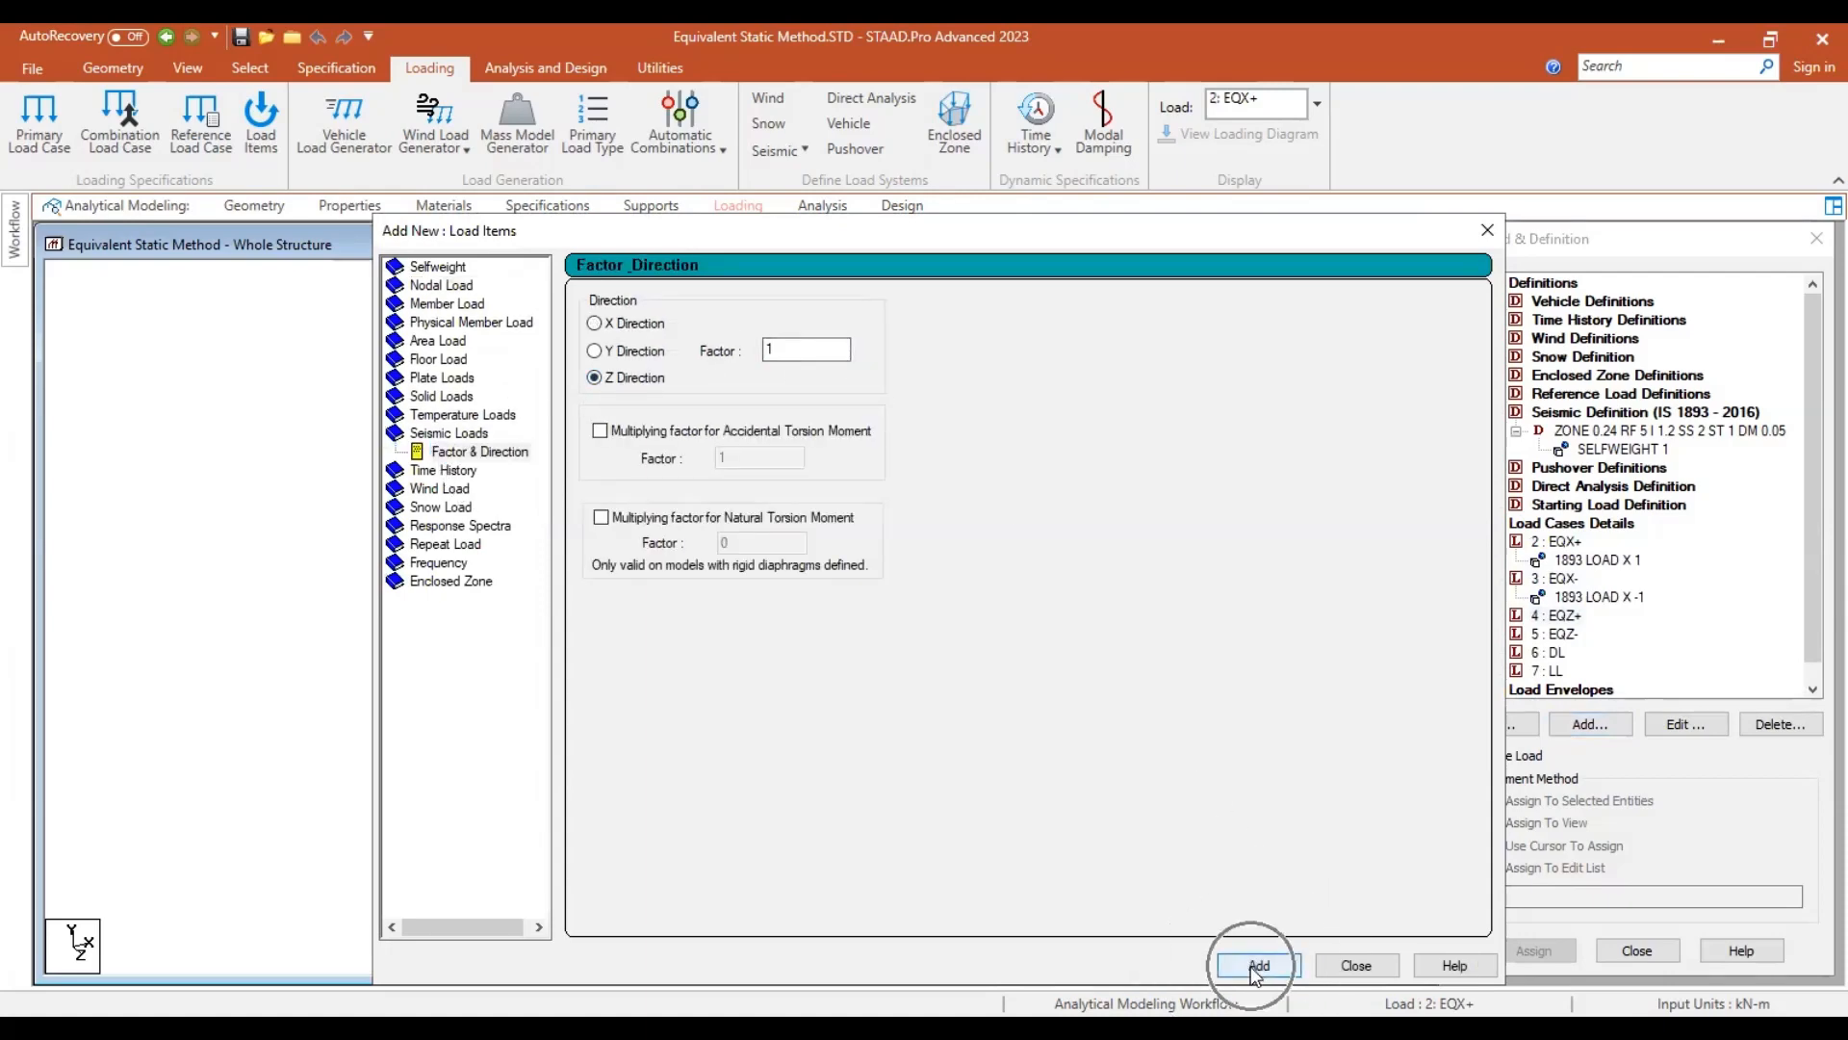
click(1354, 966)
Add a seismic load in the Z direction with factor -1 to load case 5 (EQZ-).
click(1555, 652)
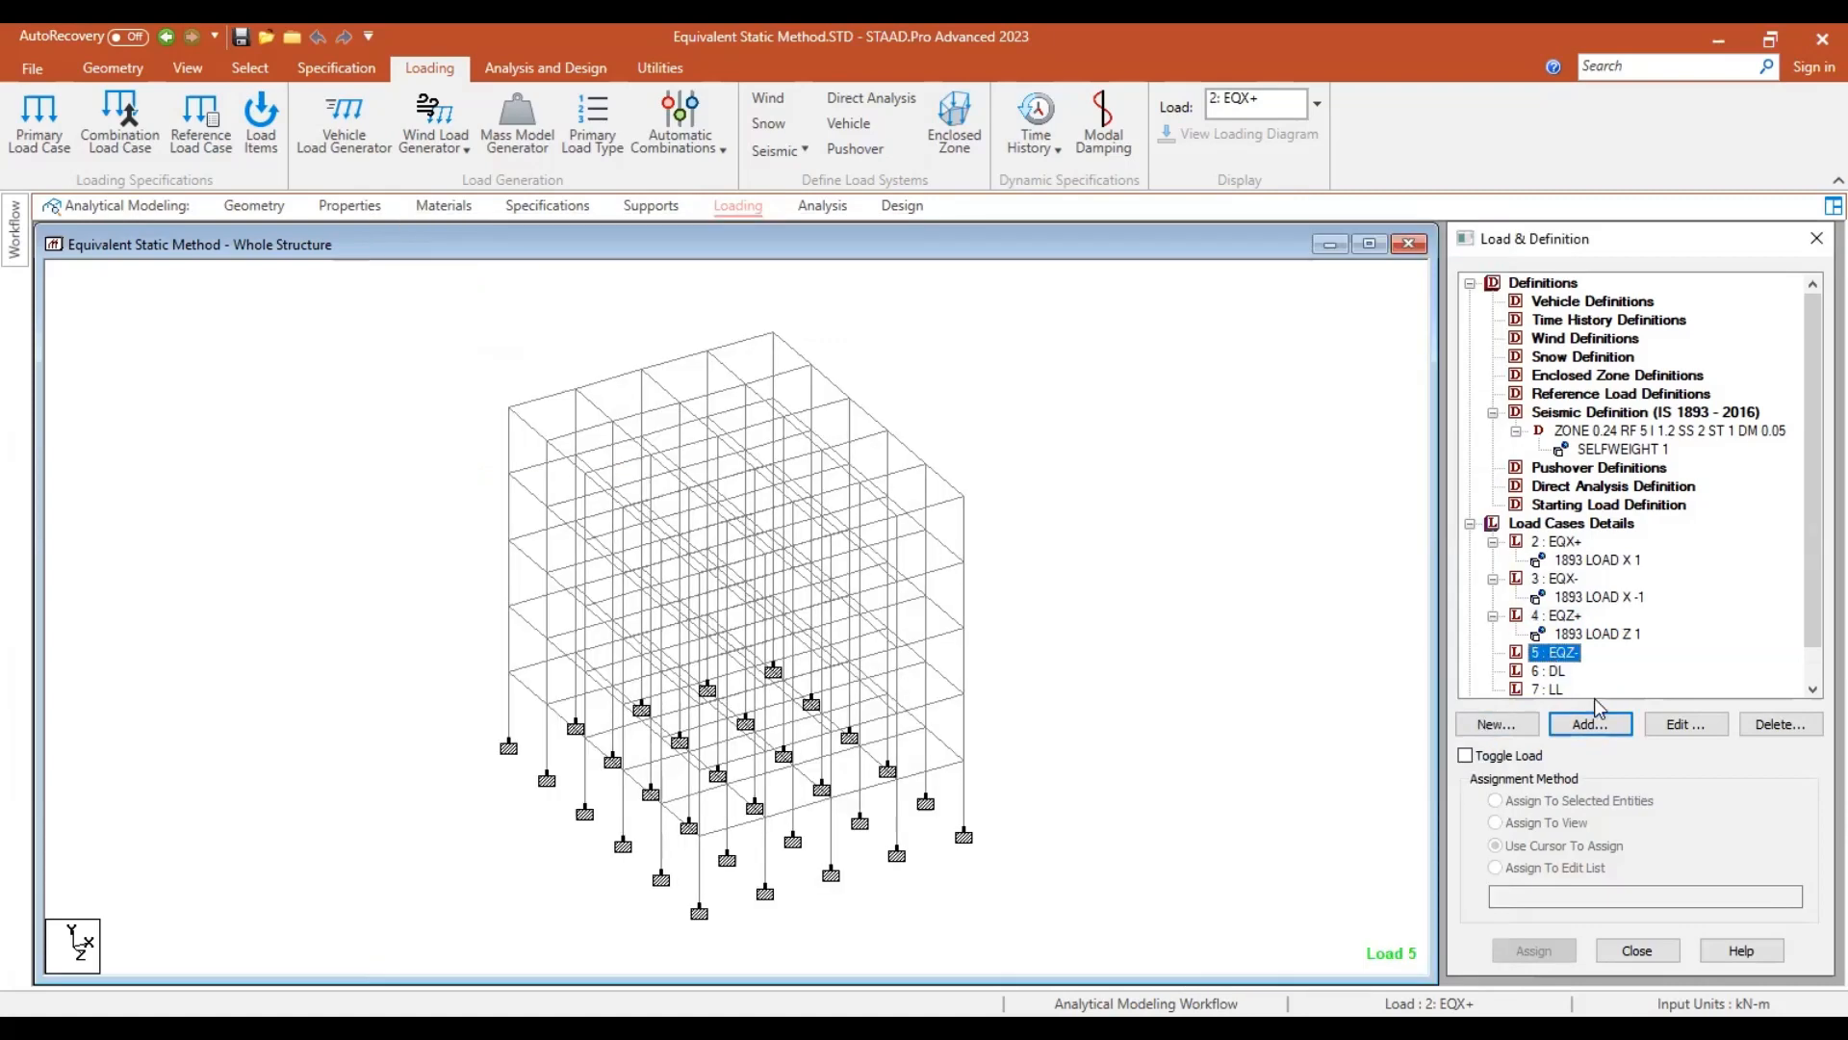
click(1596, 725)
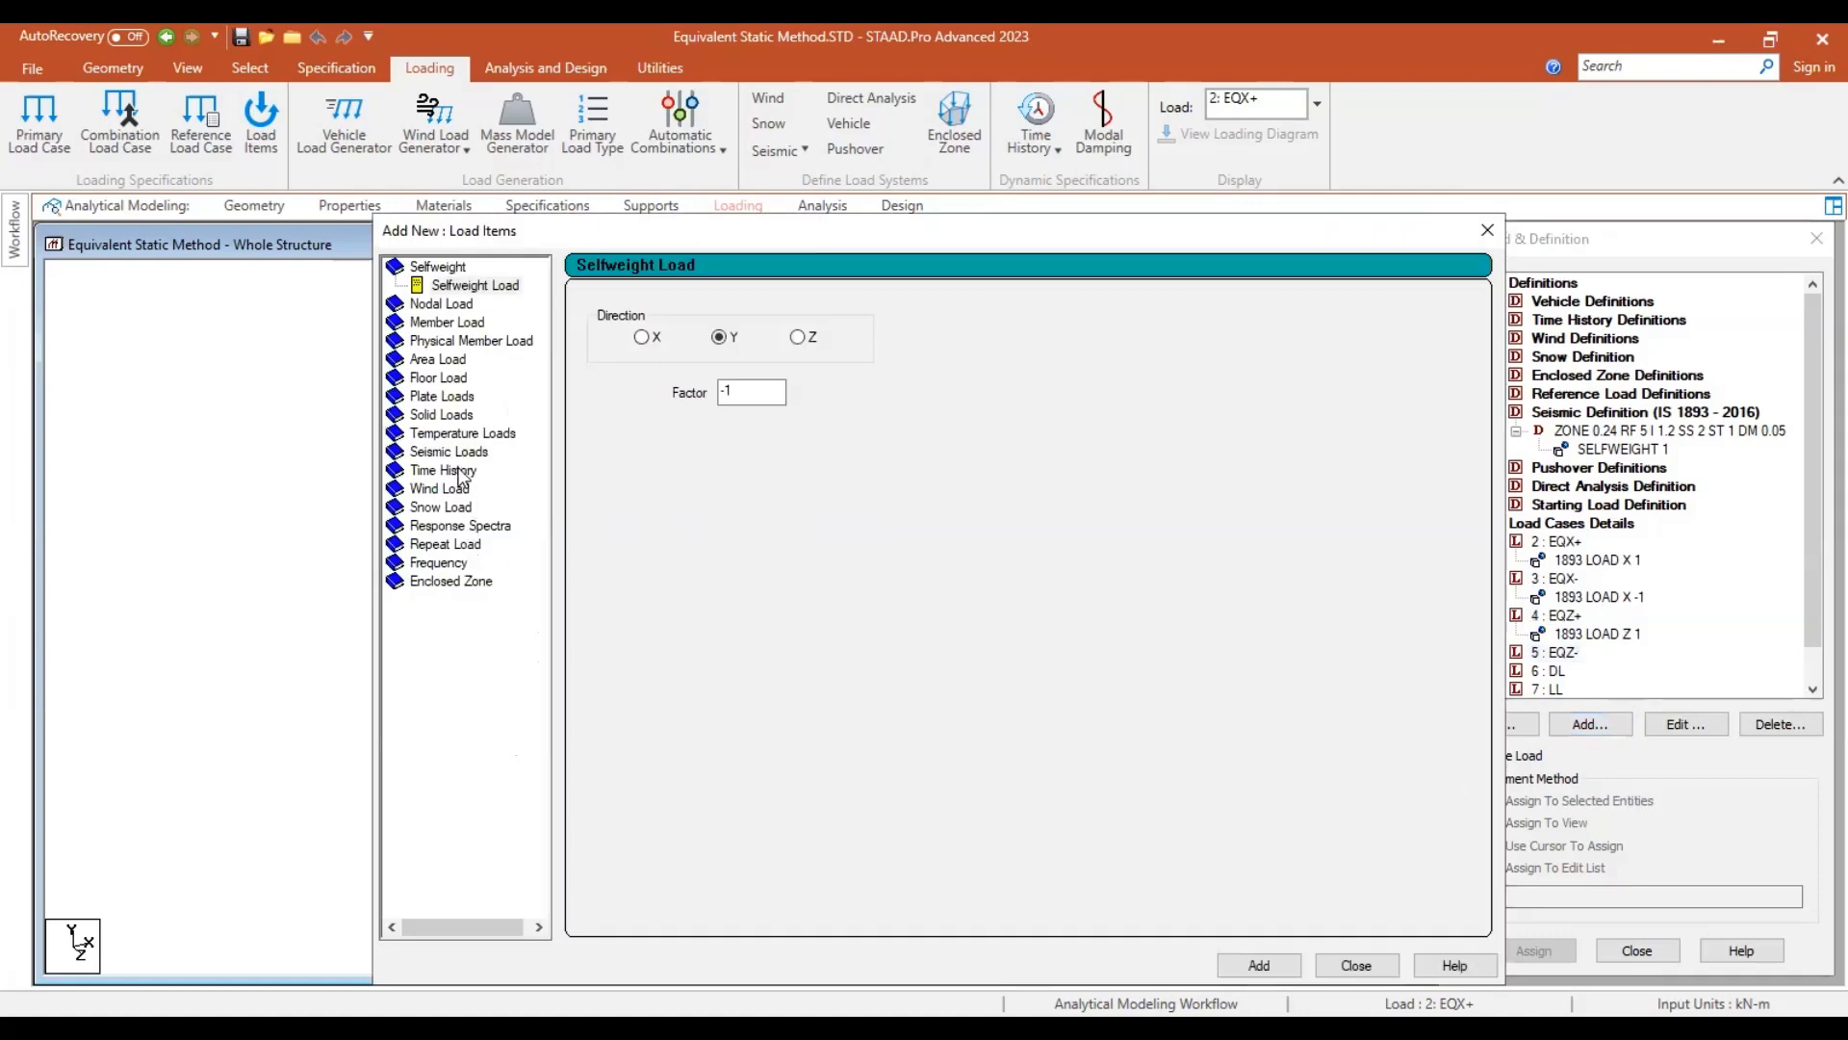
click(457, 453)
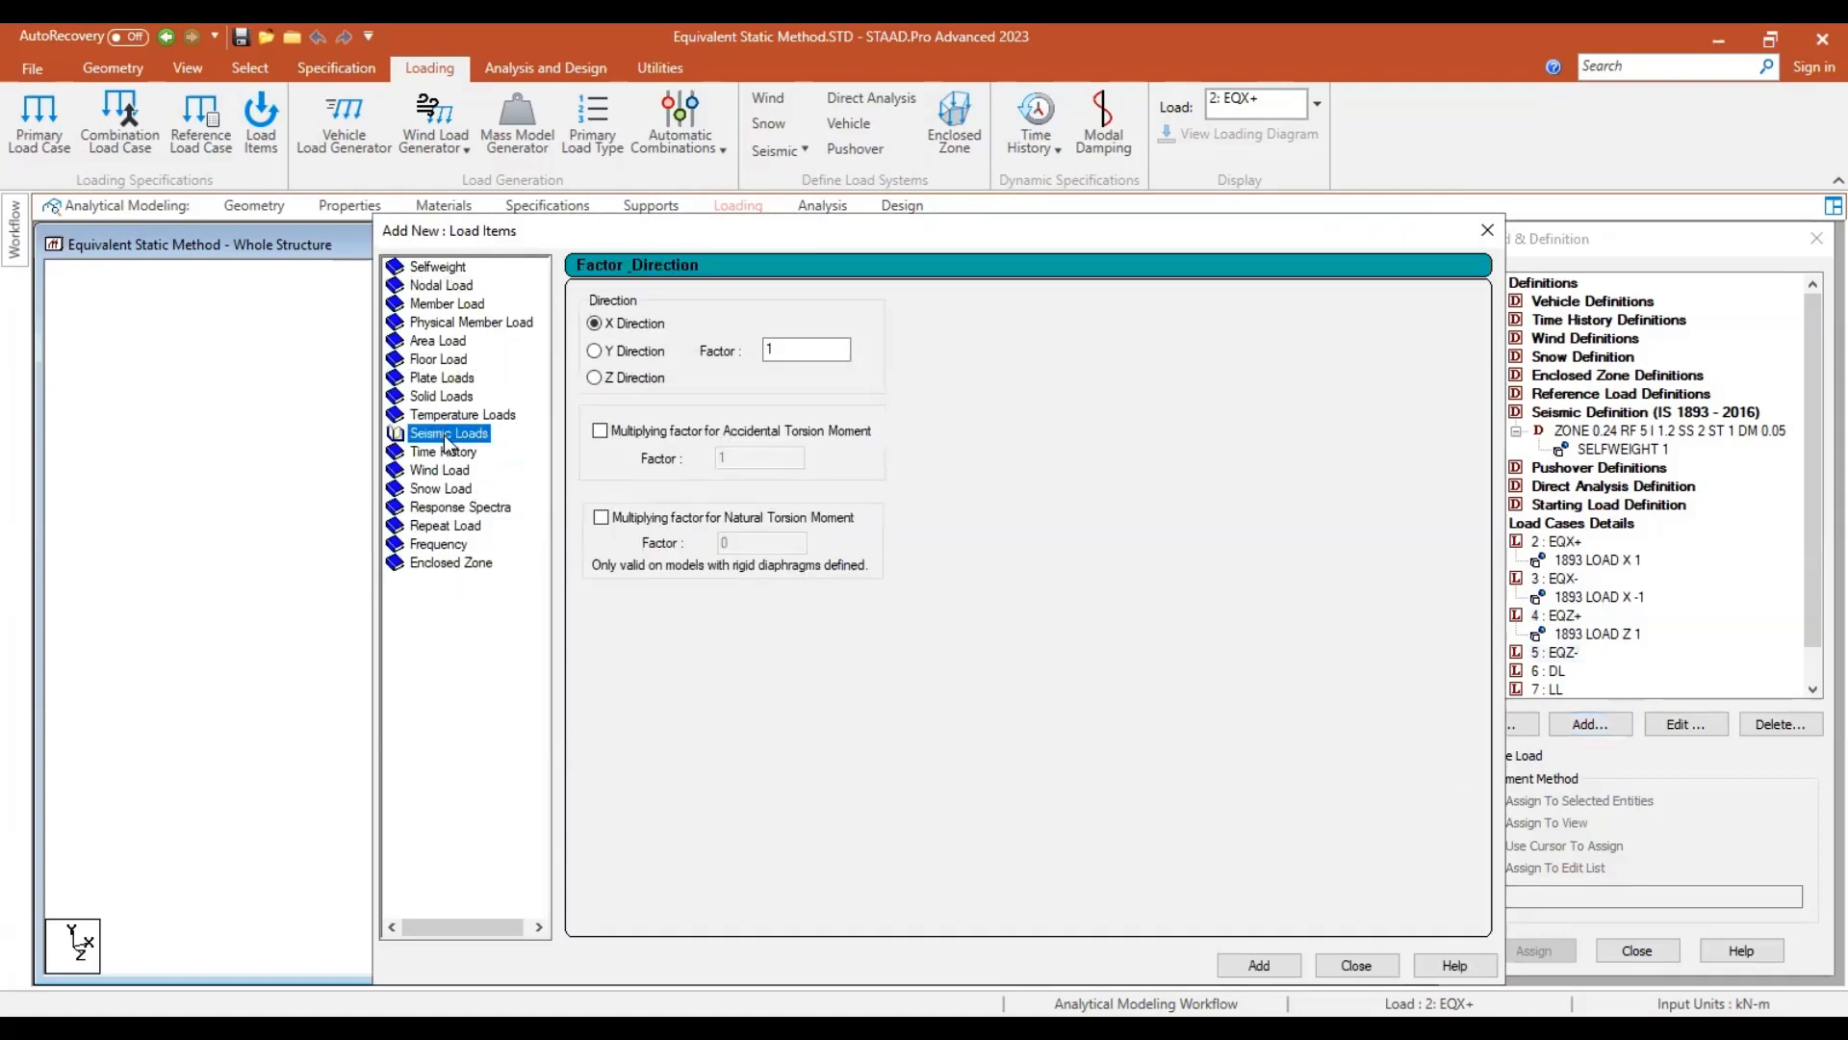
click(617, 379)
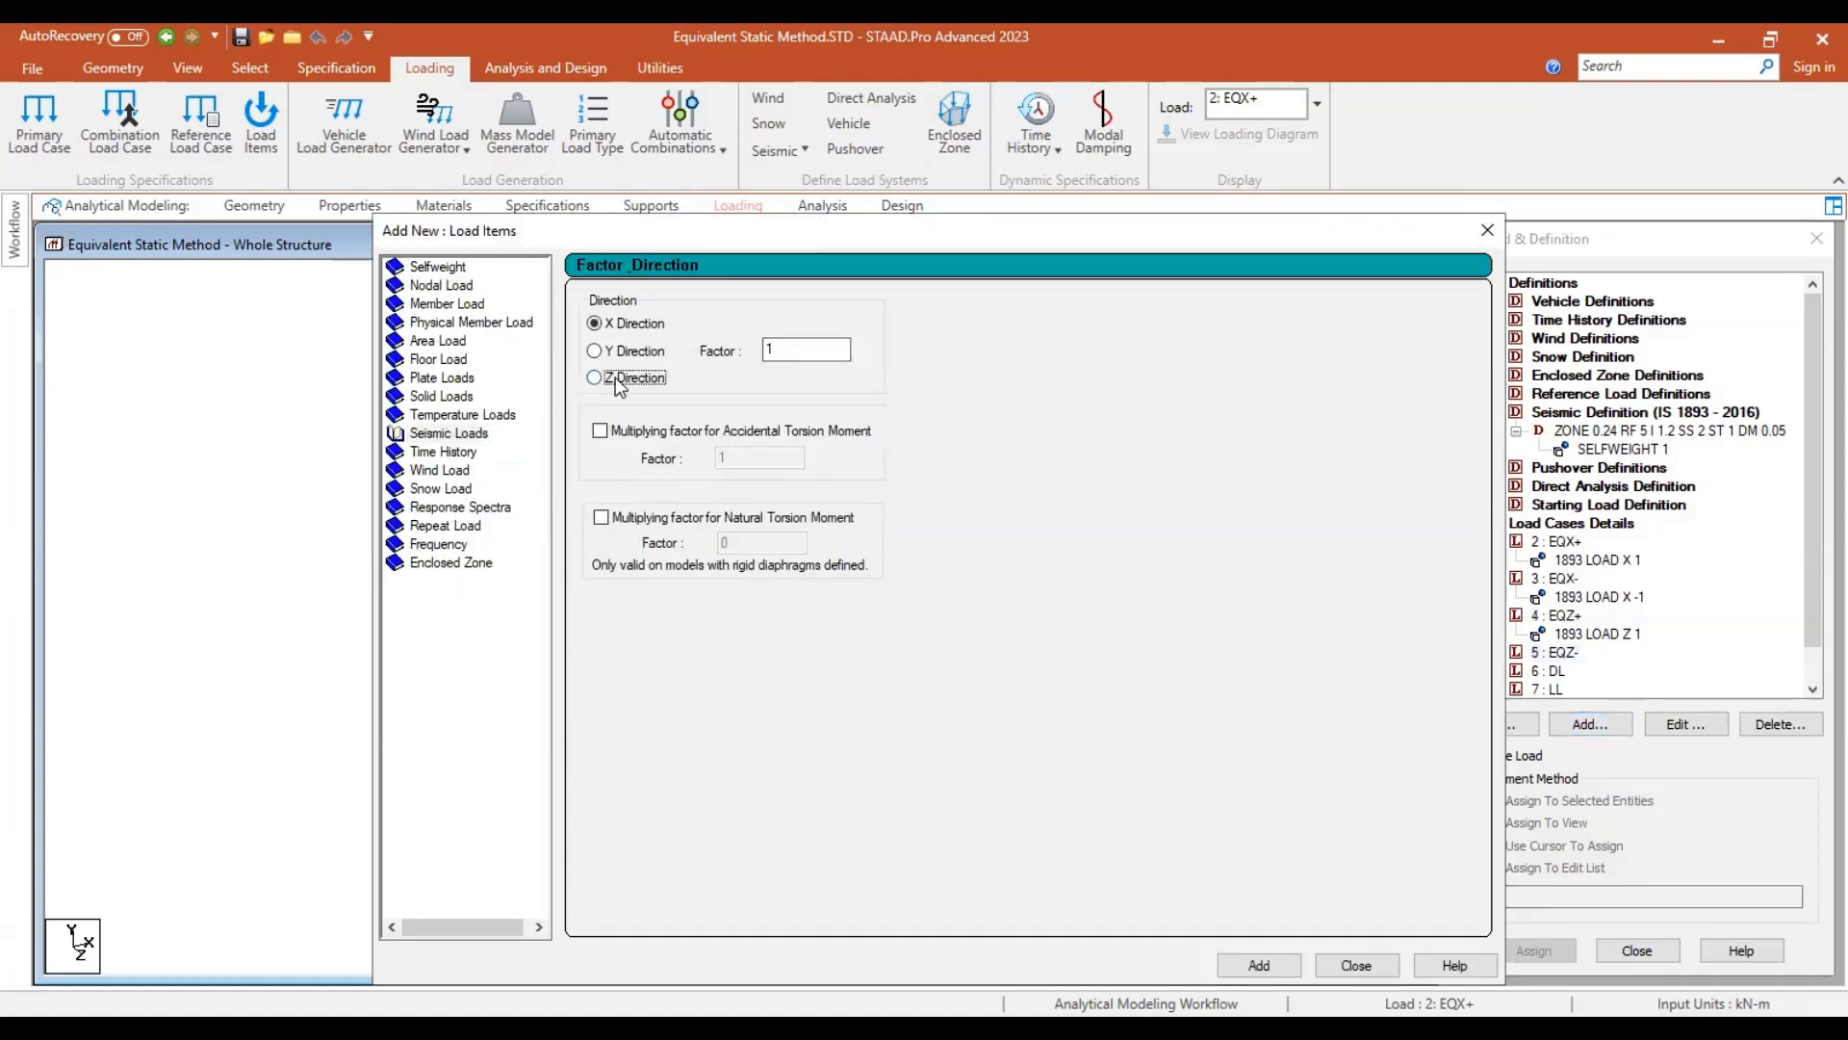
double_click(827, 351)
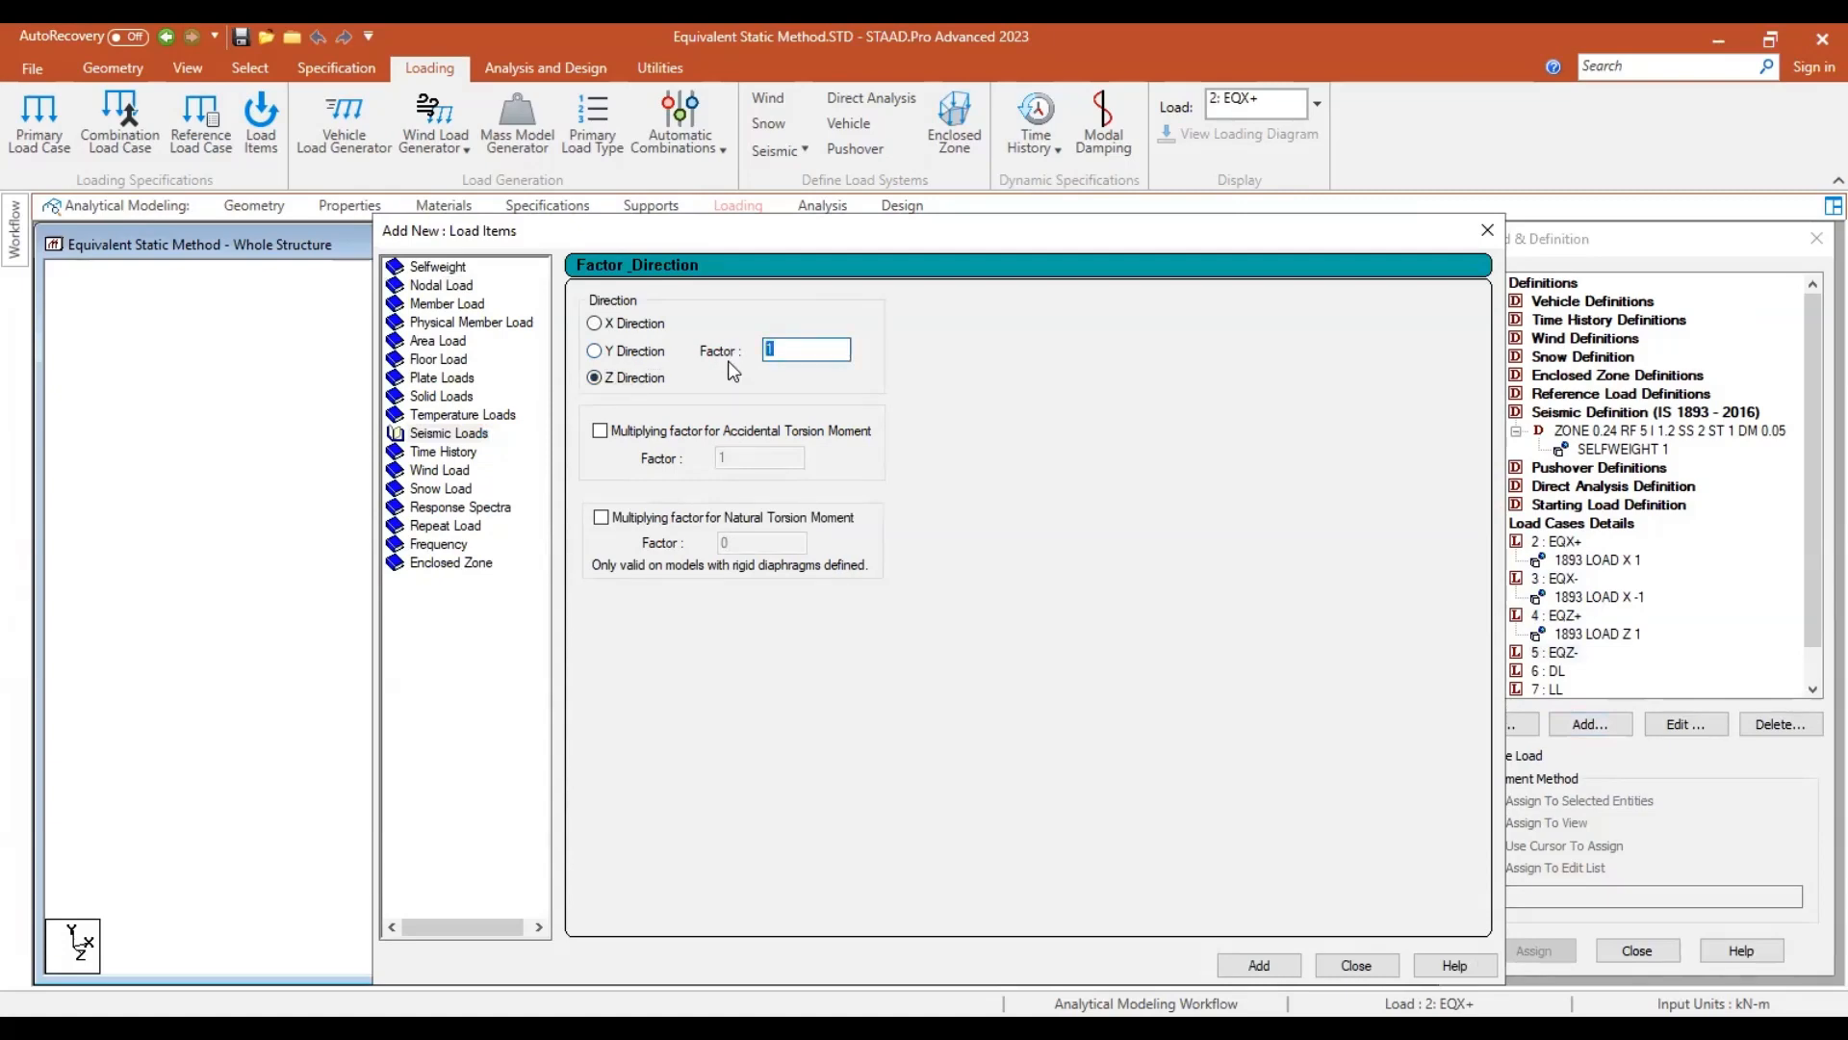
text(-)
click(1257, 963)
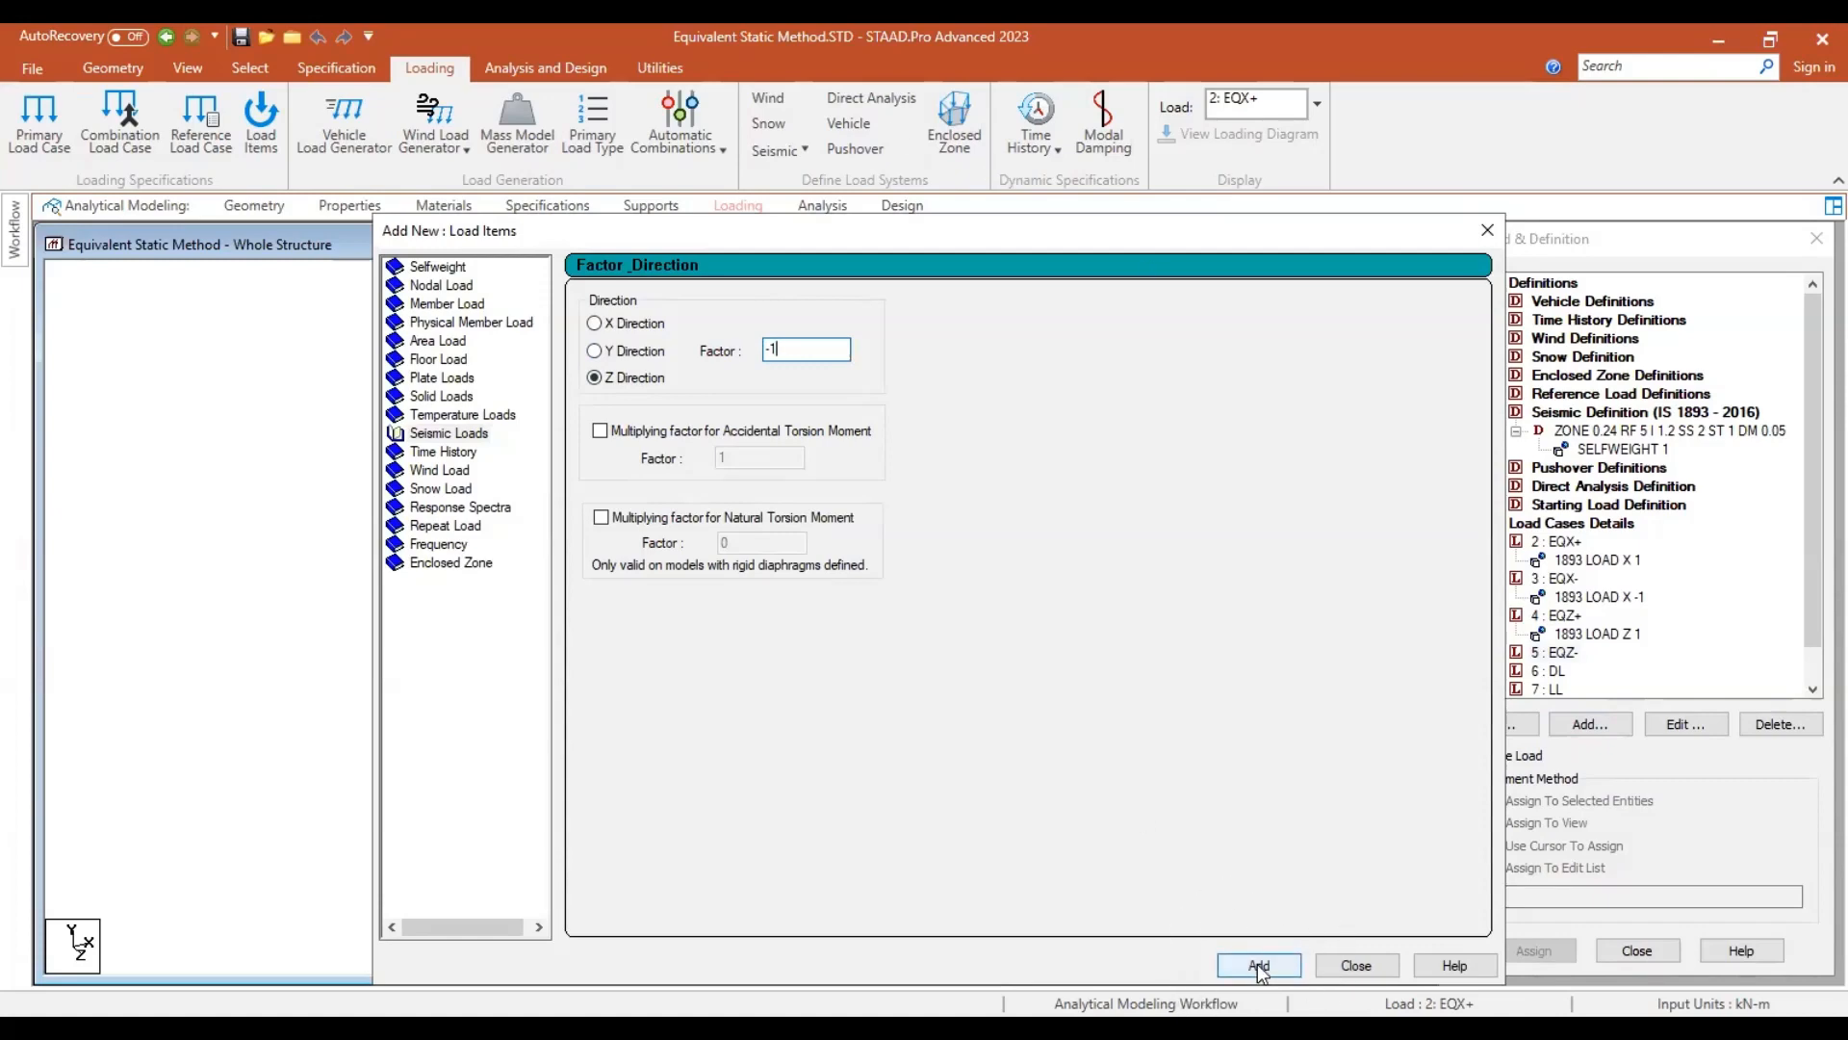
click(1356, 965)
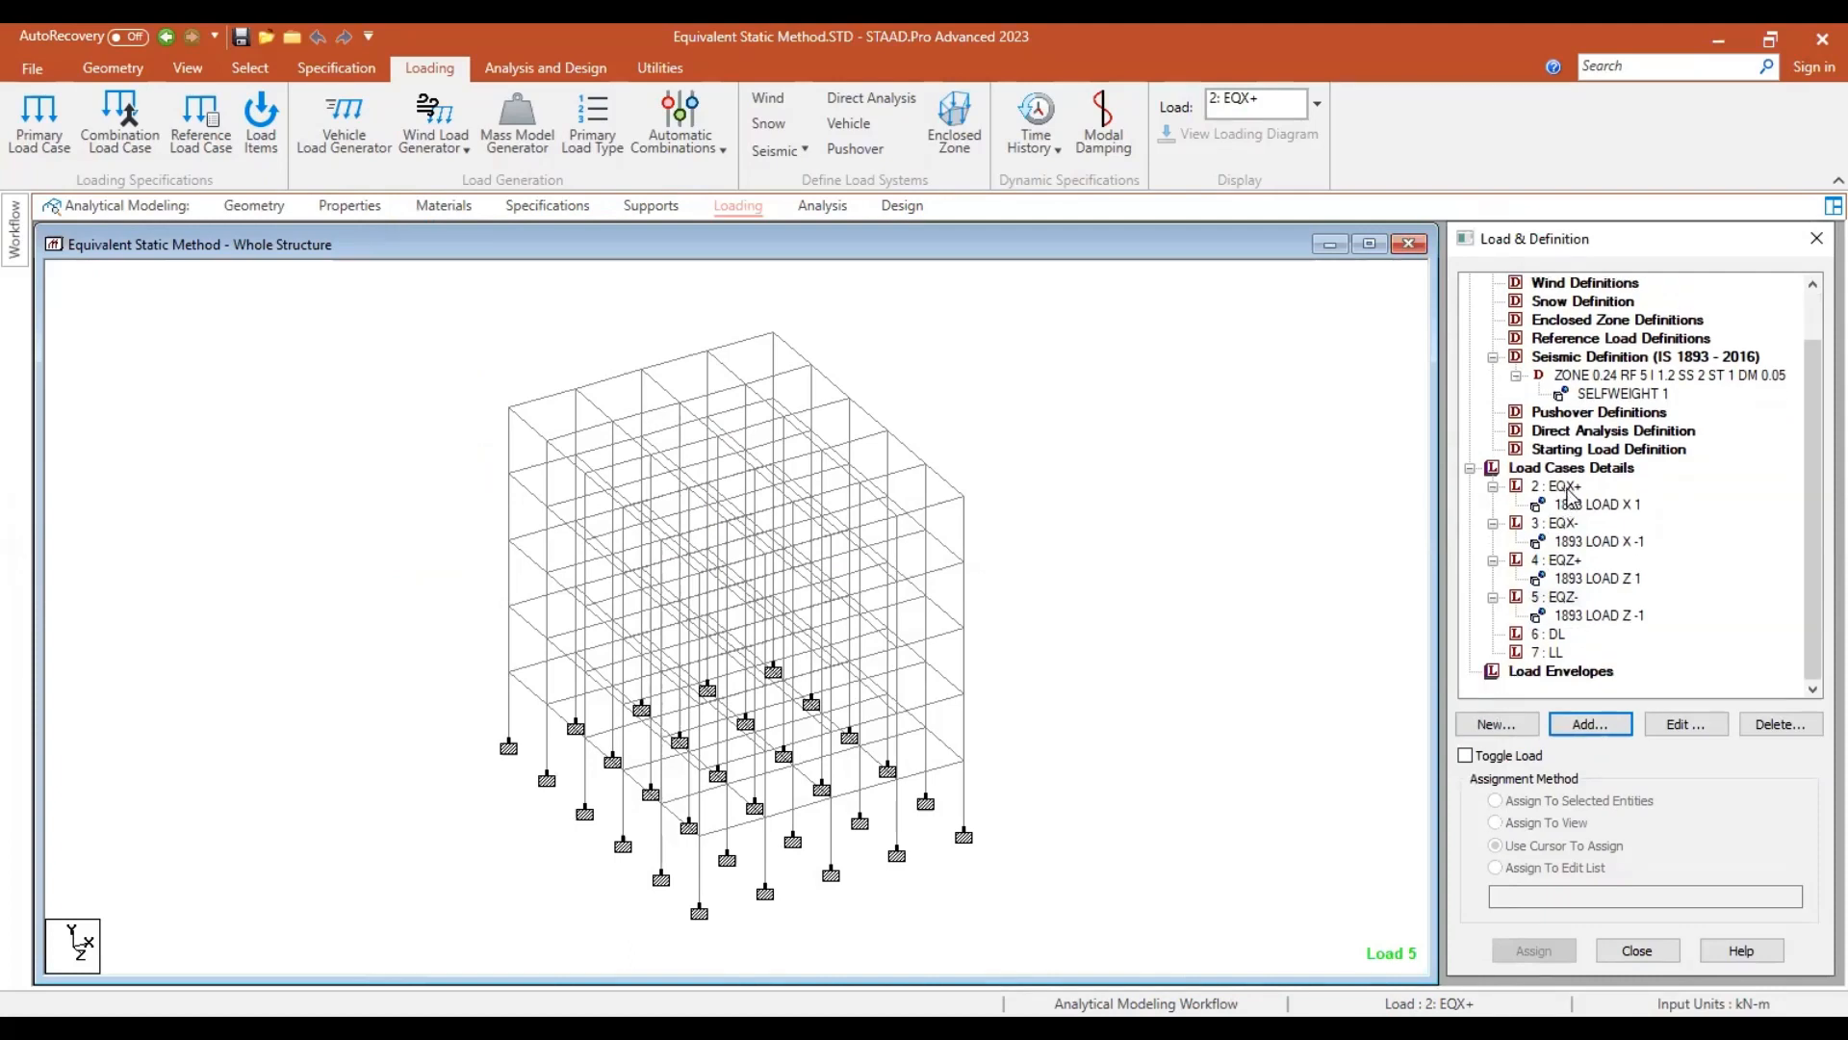
Add a selfweight load in the Y direction with factor -1 to load case 6 (DL).
click(1552, 636)
click(1586, 728)
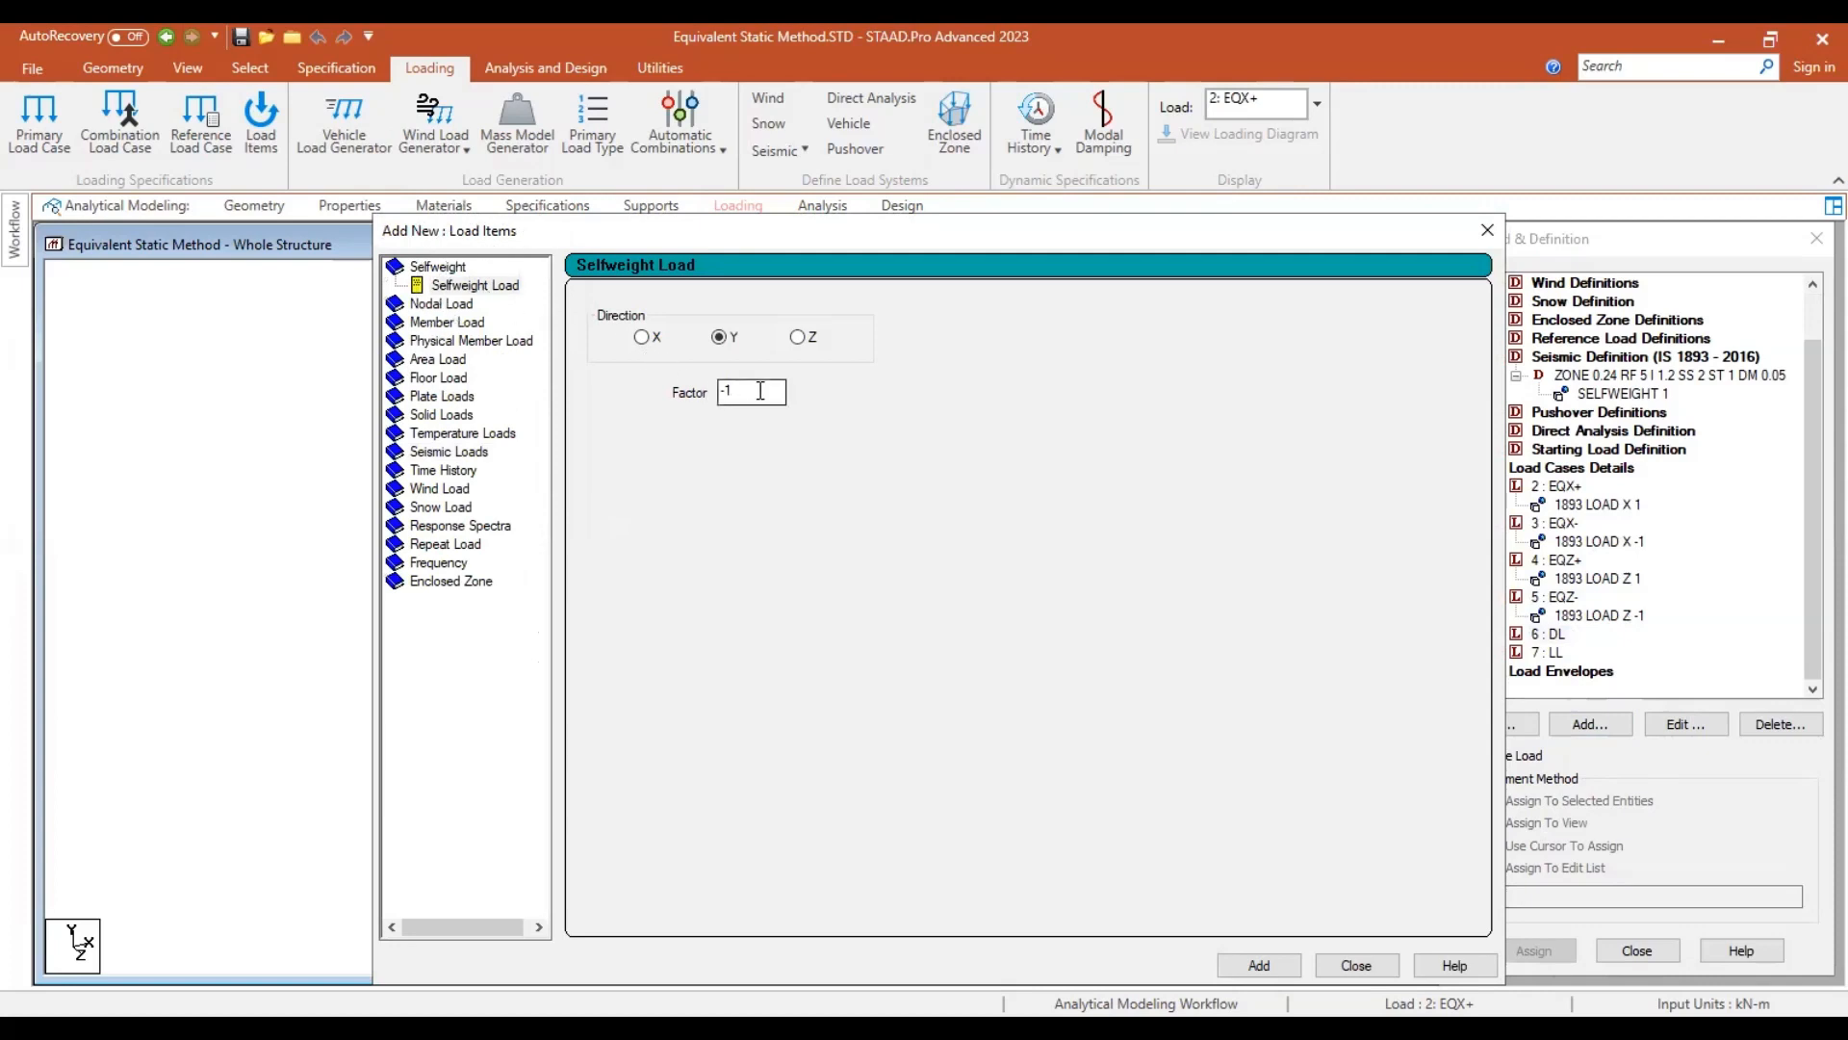
click(1274, 965)
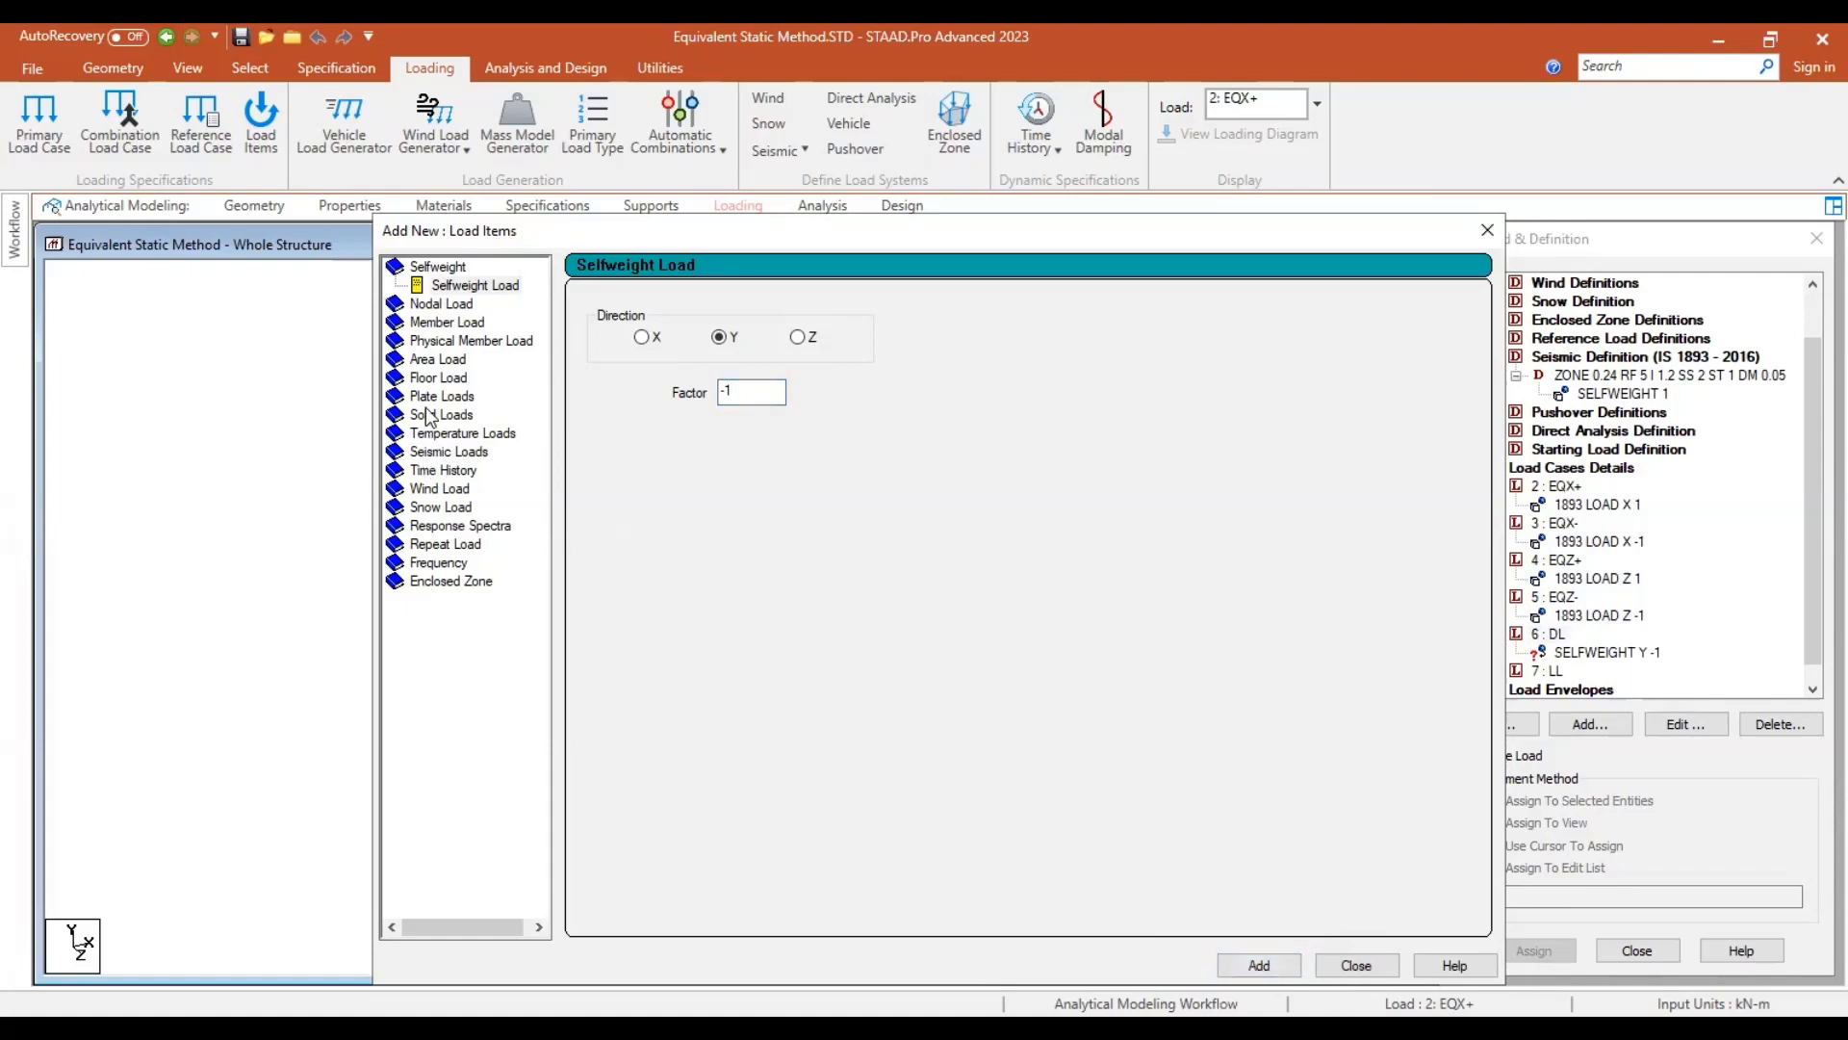
Add a global Y floor load of -4 kN/m2 to the DL case over the Y range 3 to 15 m.
click(438, 377)
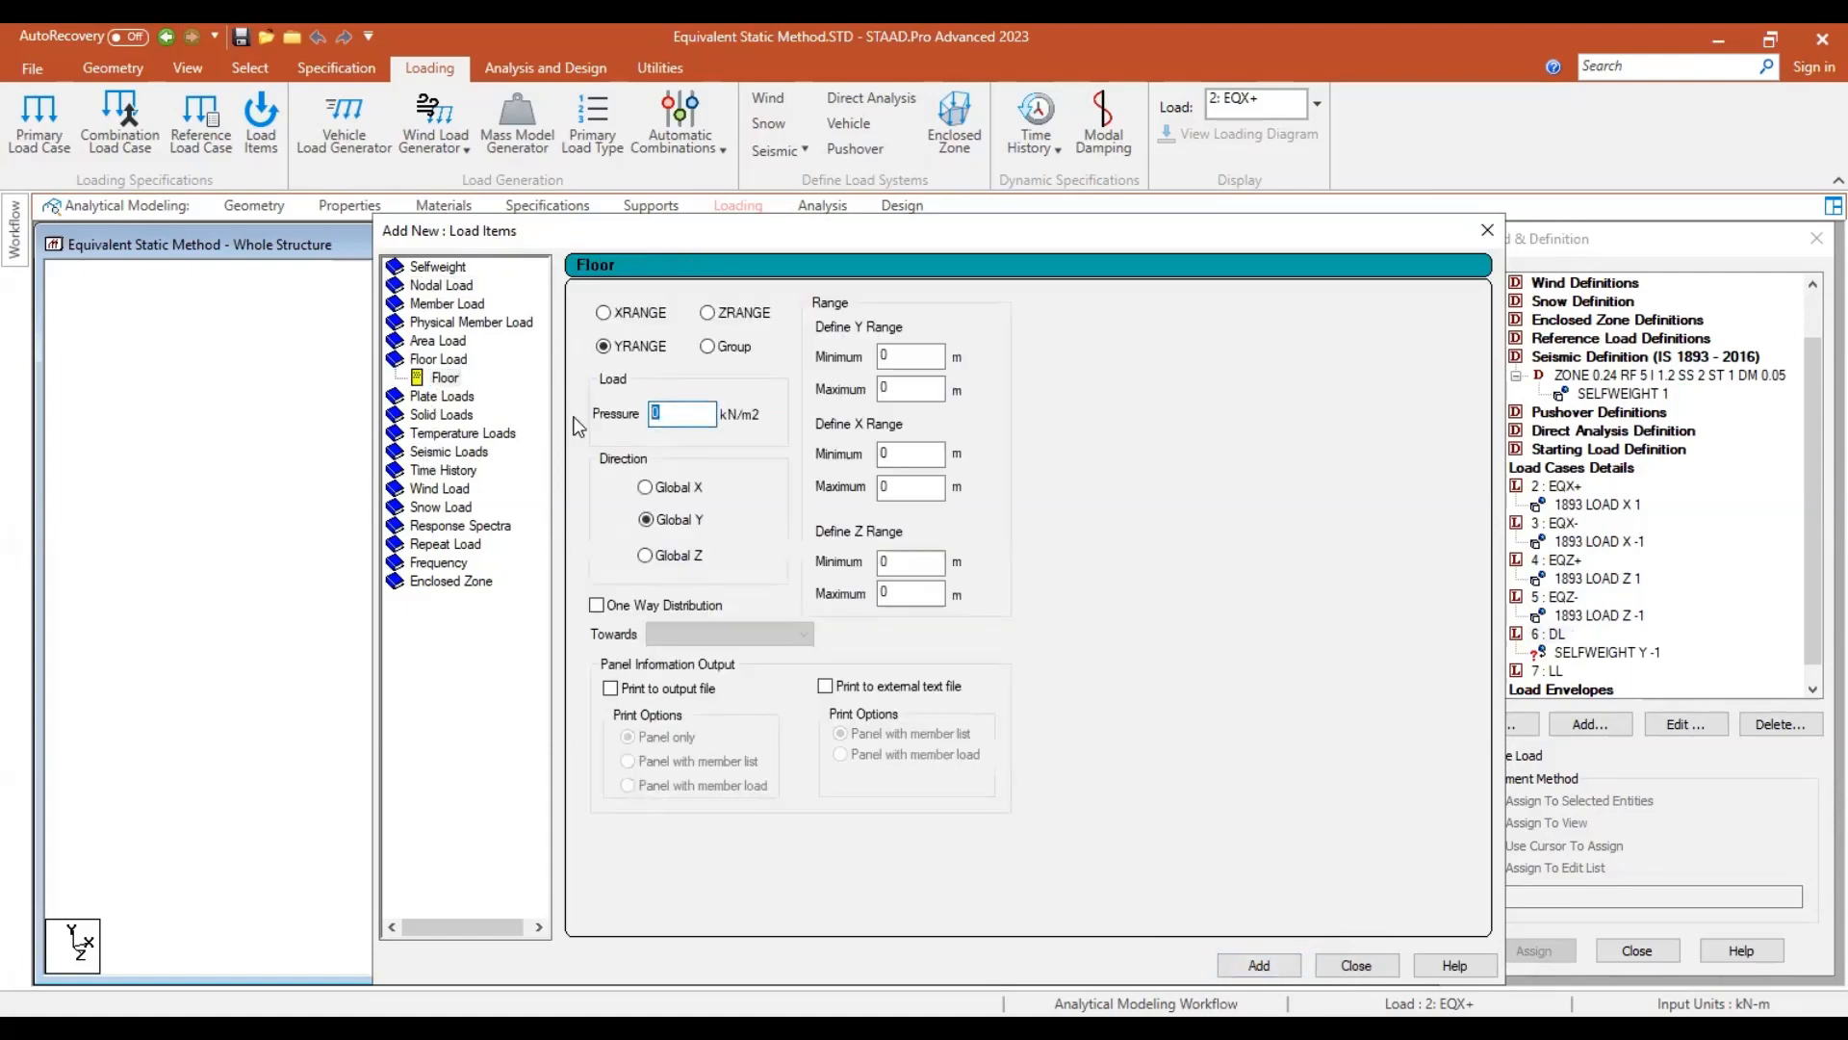
text(-4)
double_click(909, 356)
text(3)
double_click(909, 389)
text(15)
click(1249, 972)
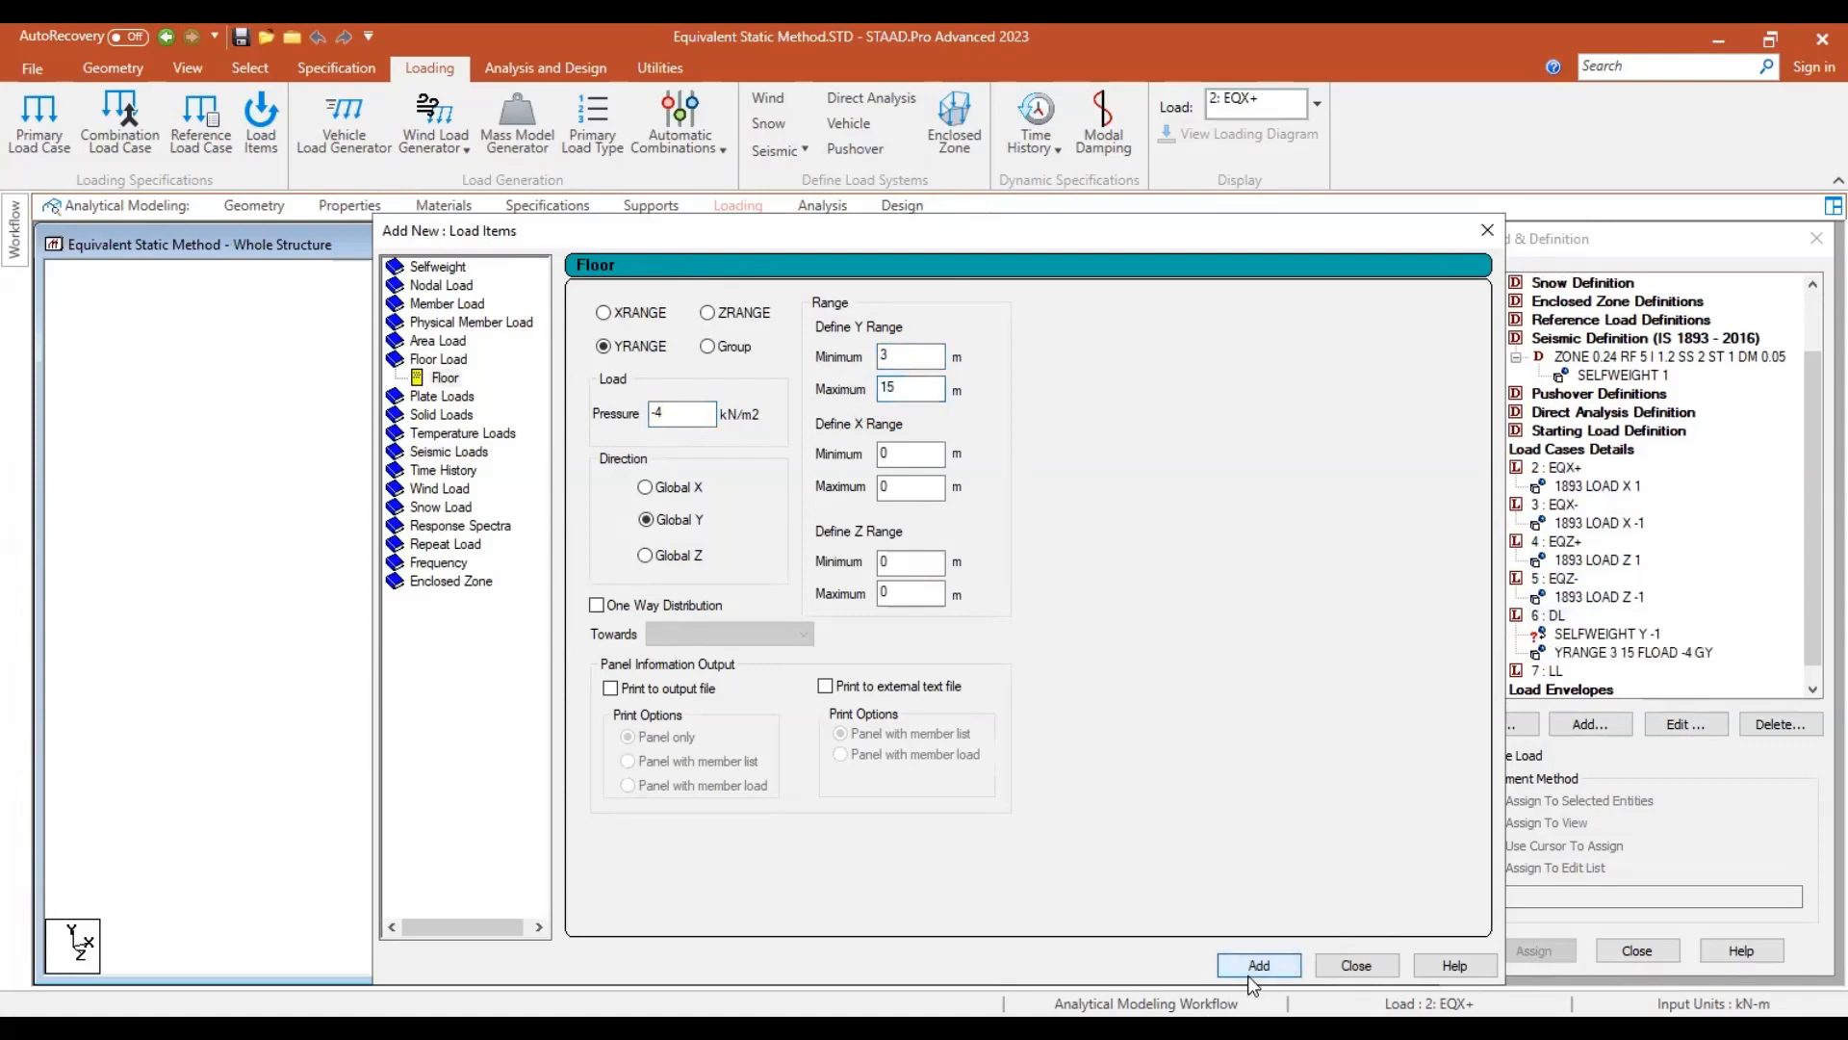
click(1356, 965)
Add a global Y floor load of -2 kN/m2 to load case 7 (LL) over the Y range 3 to 12 m.
click(1548, 671)
click(1571, 722)
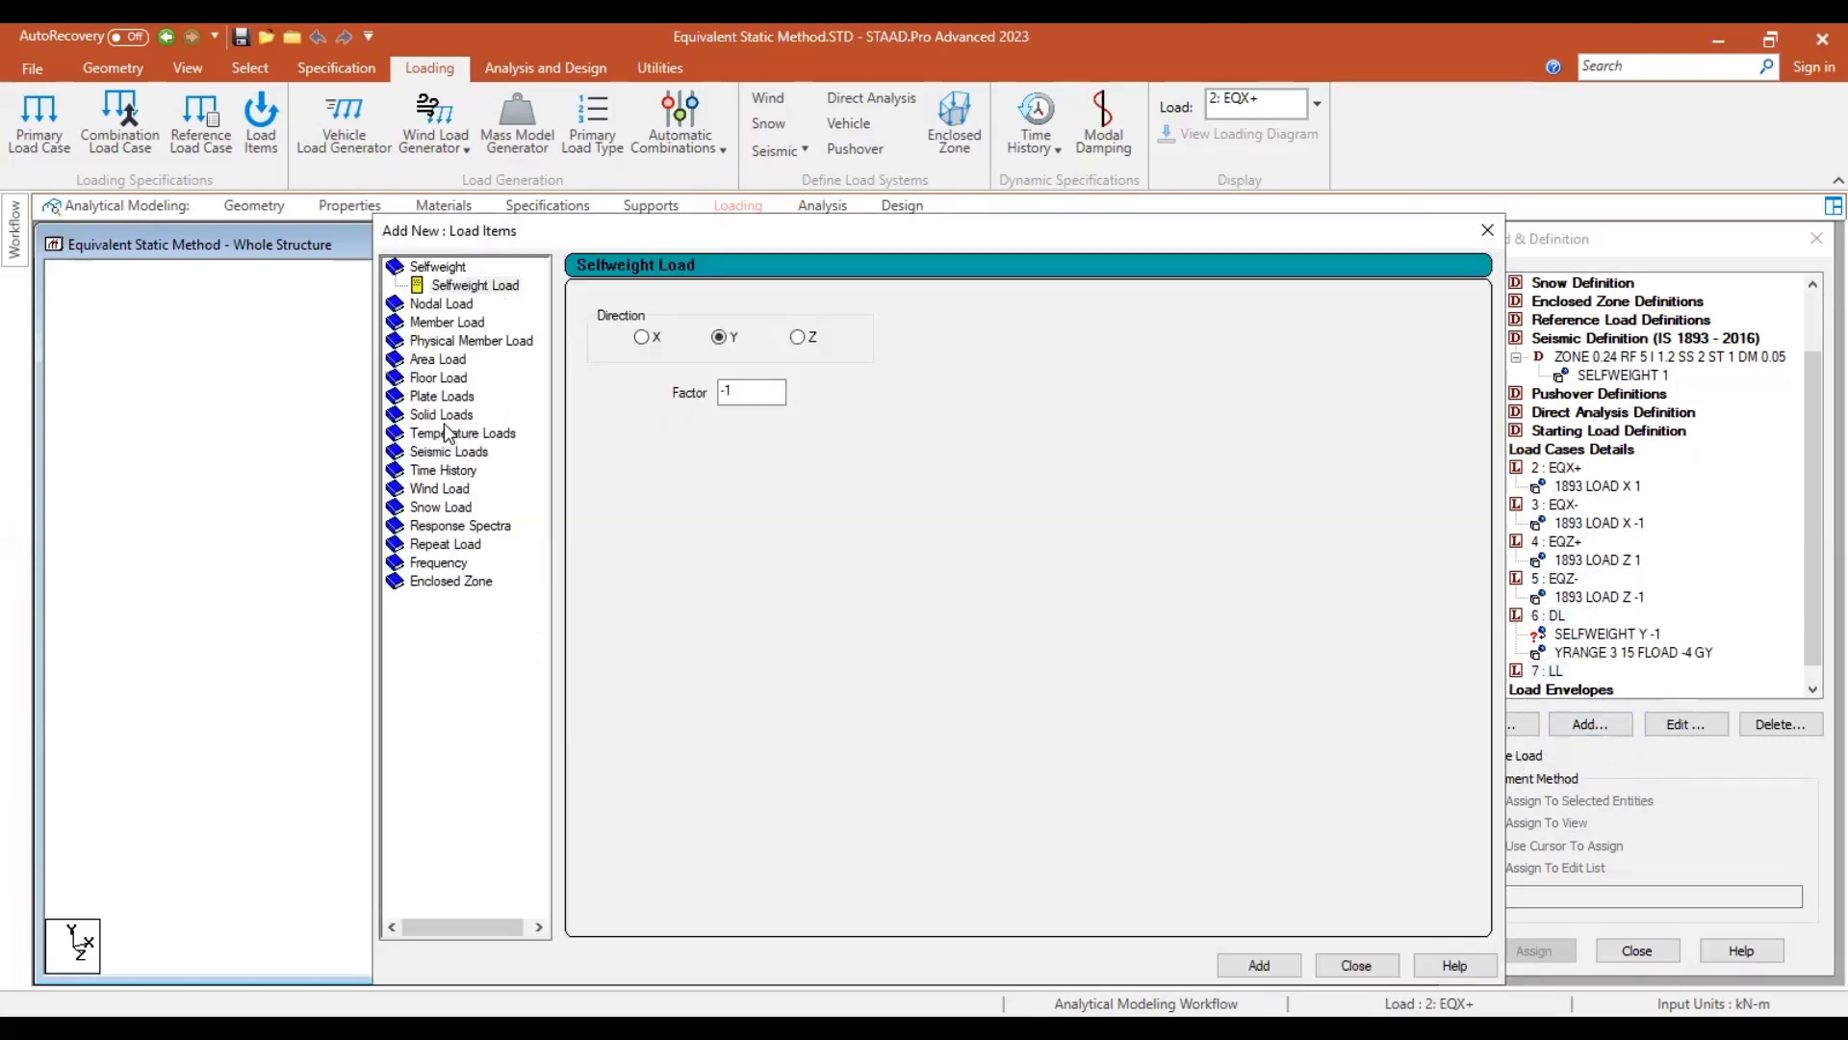
click(440, 377)
drag(687, 413, 605, 412)
text(-2)
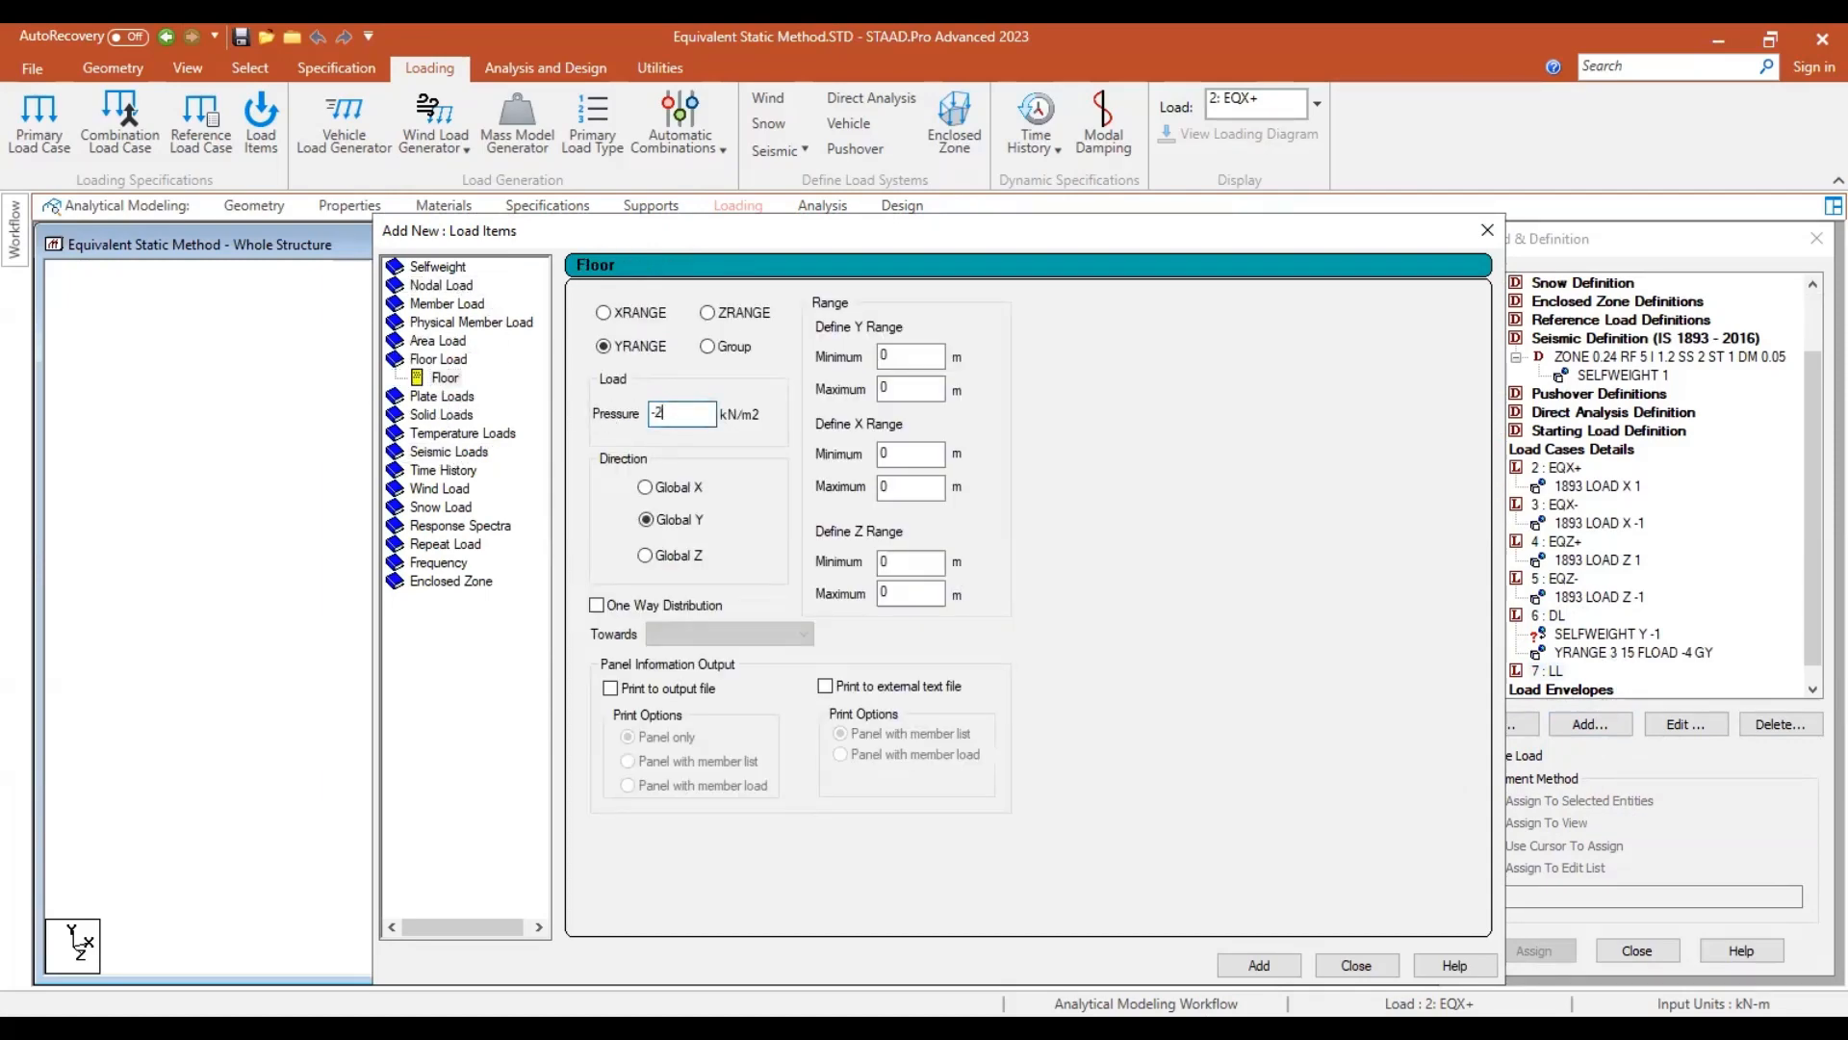
drag(922, 356, 851, 393)
text(3)
text(12)
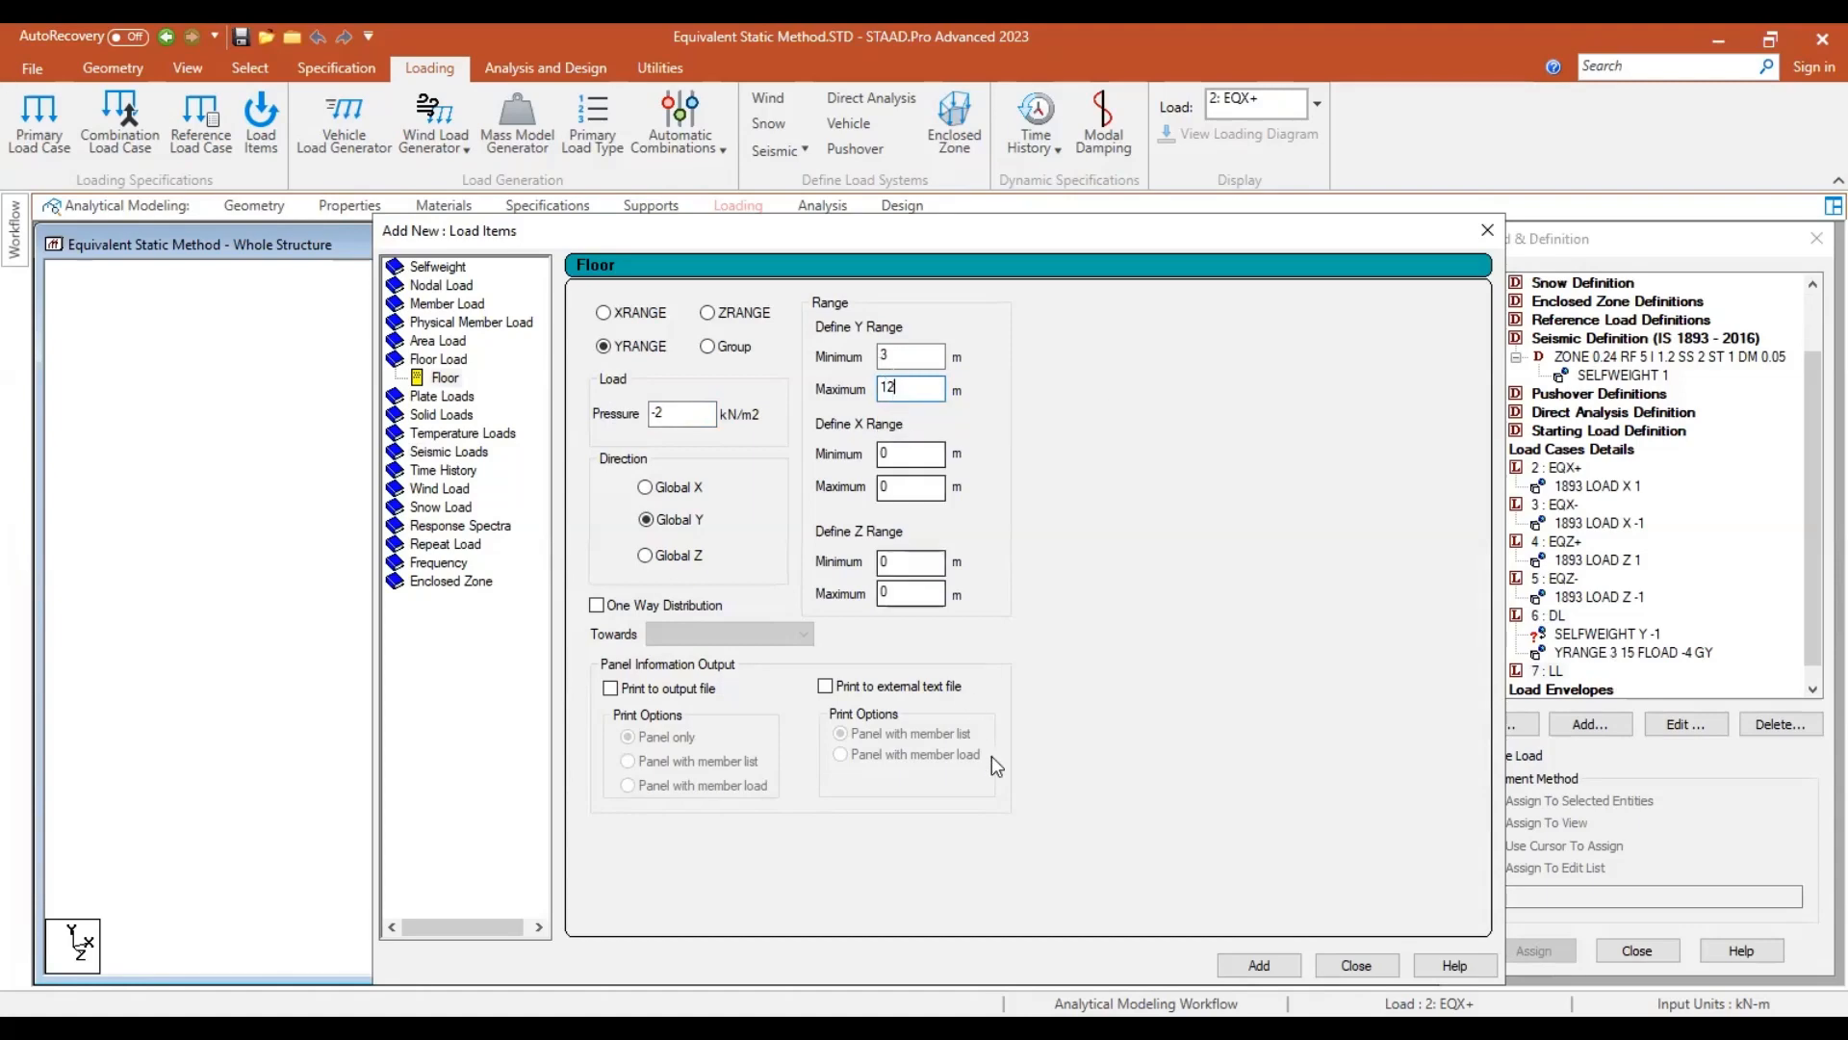
click(1232, 963)
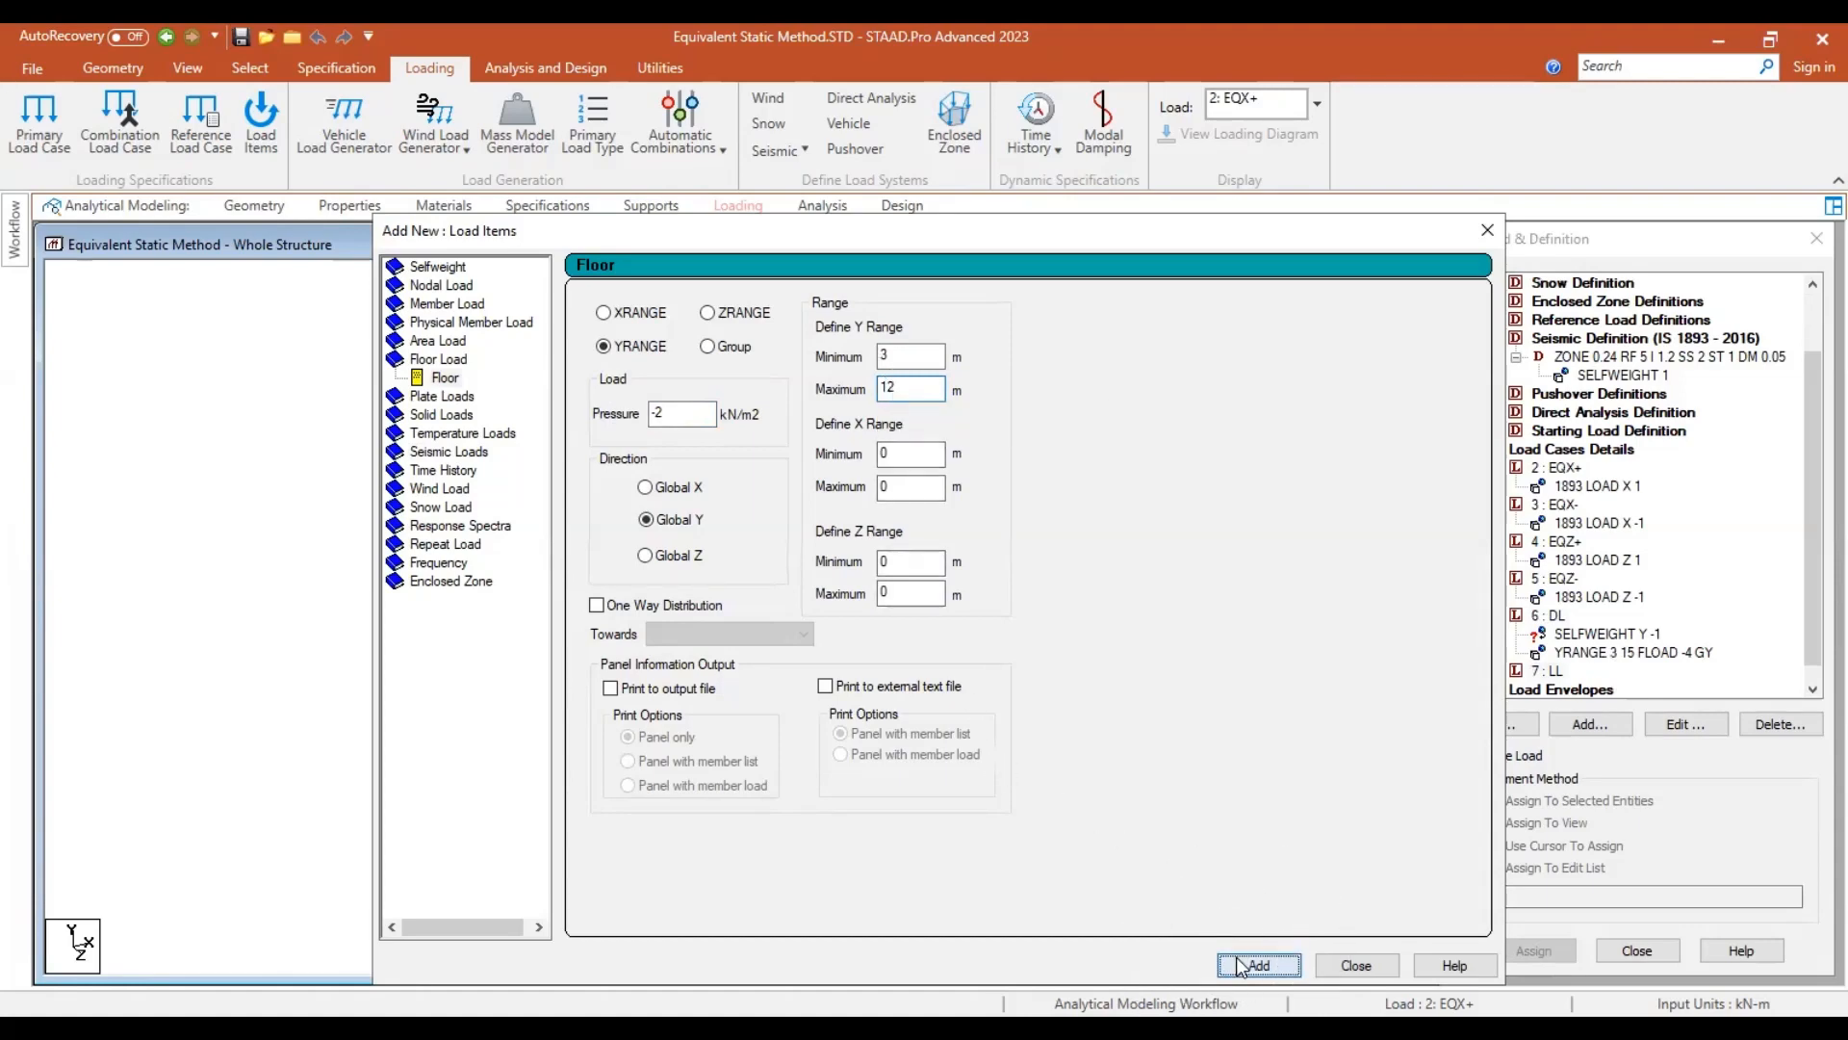
click(1354, 966)
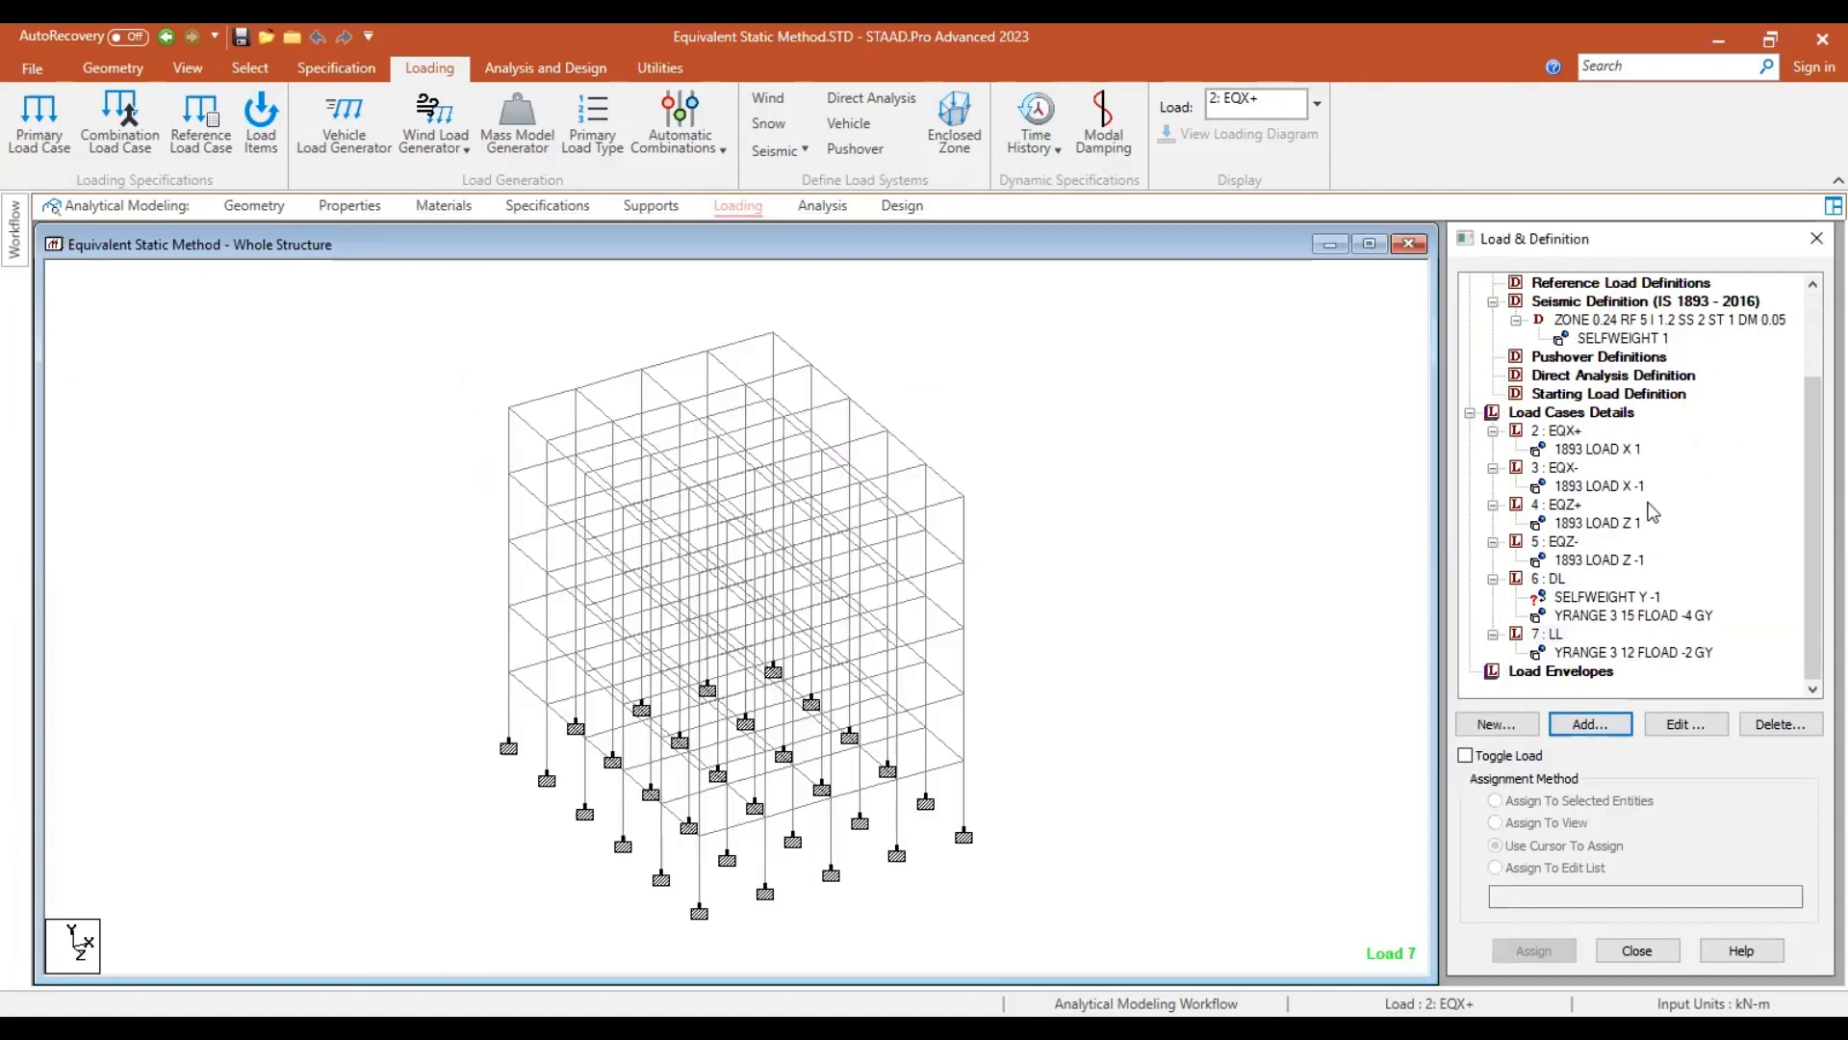
Assign the dead load case's selfweight item to the whole structure with the Assign To View method.
click(1603, 596)
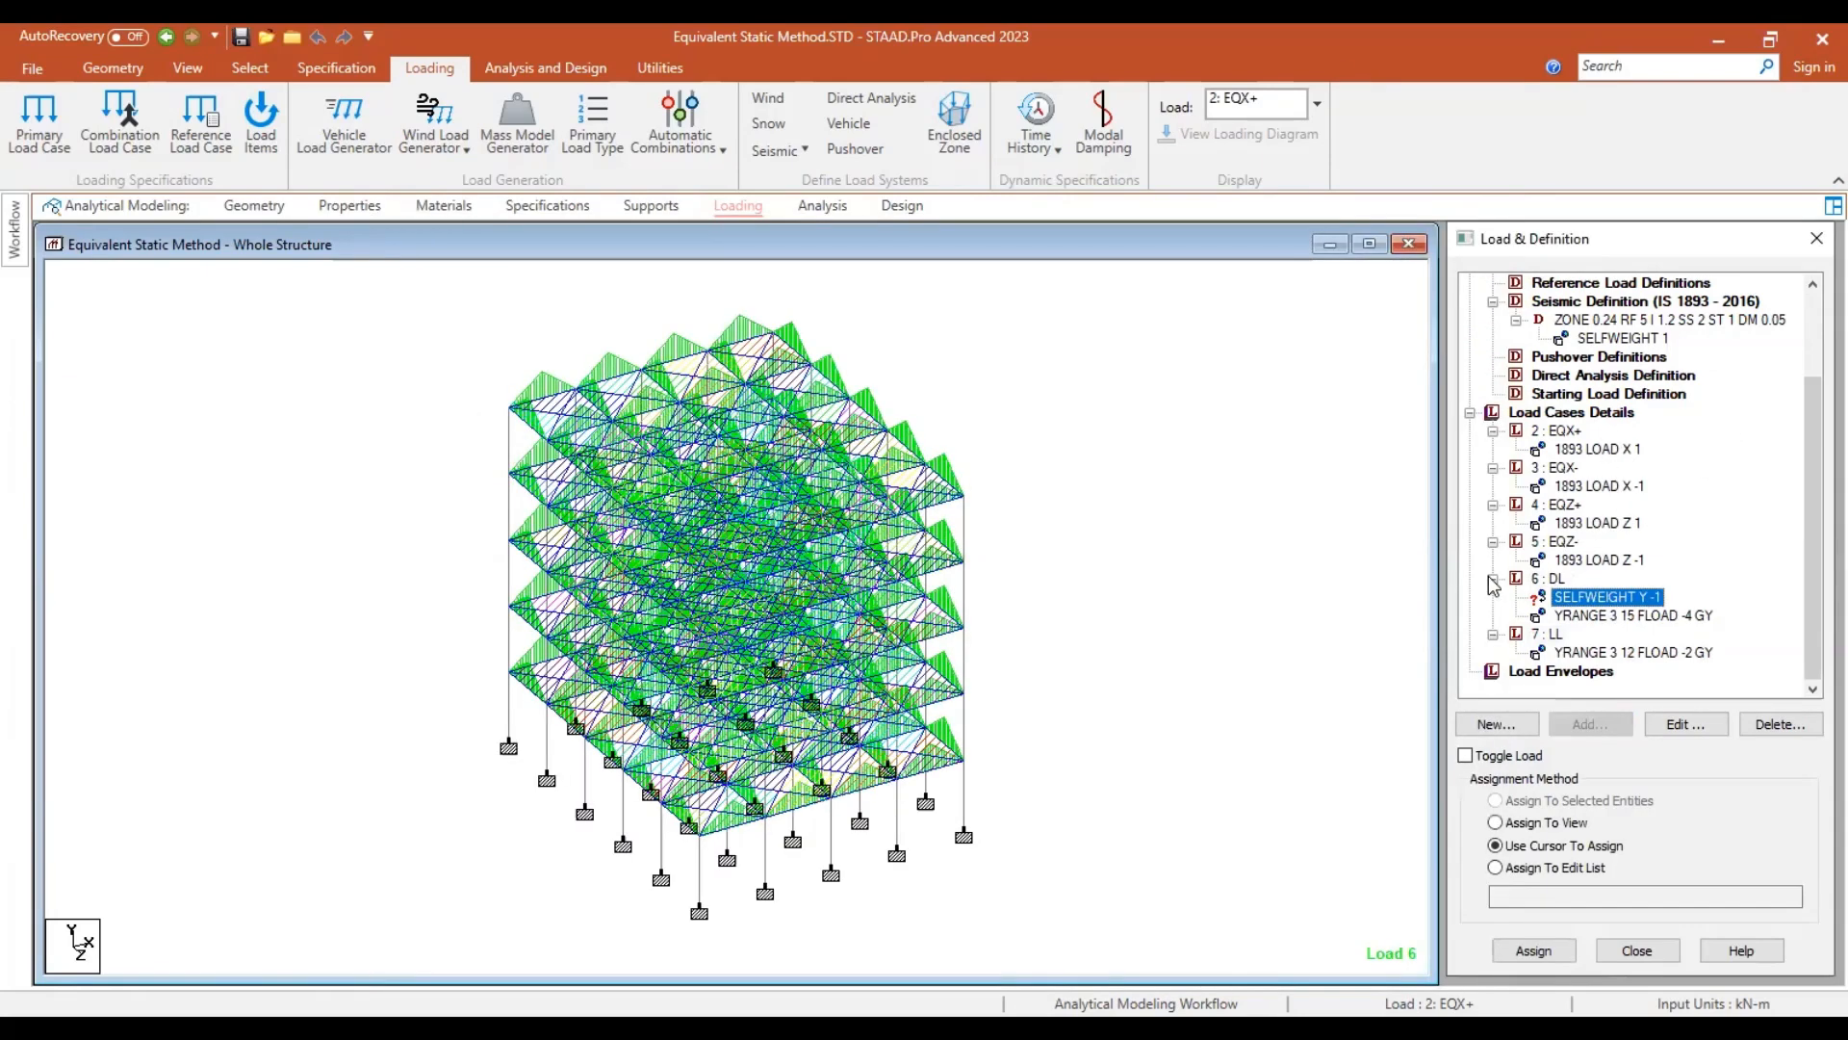
click(1545, 819)
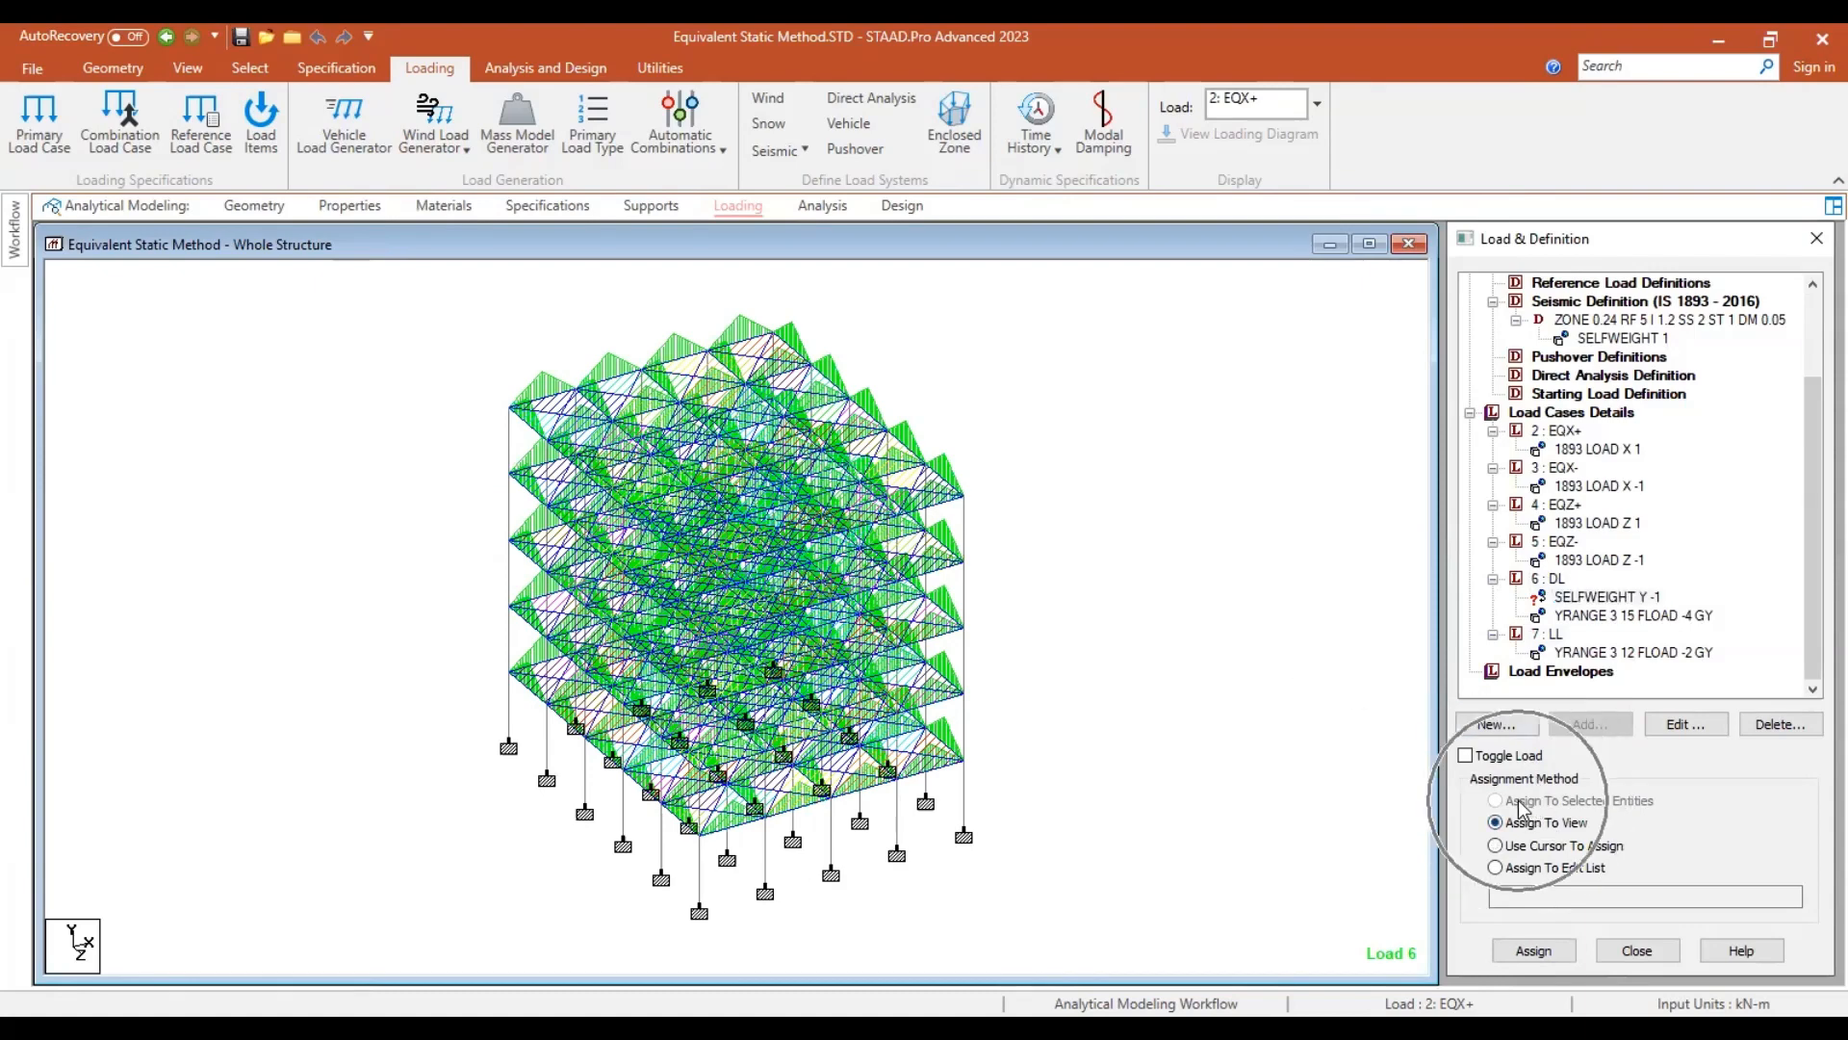
click(1554, 953)
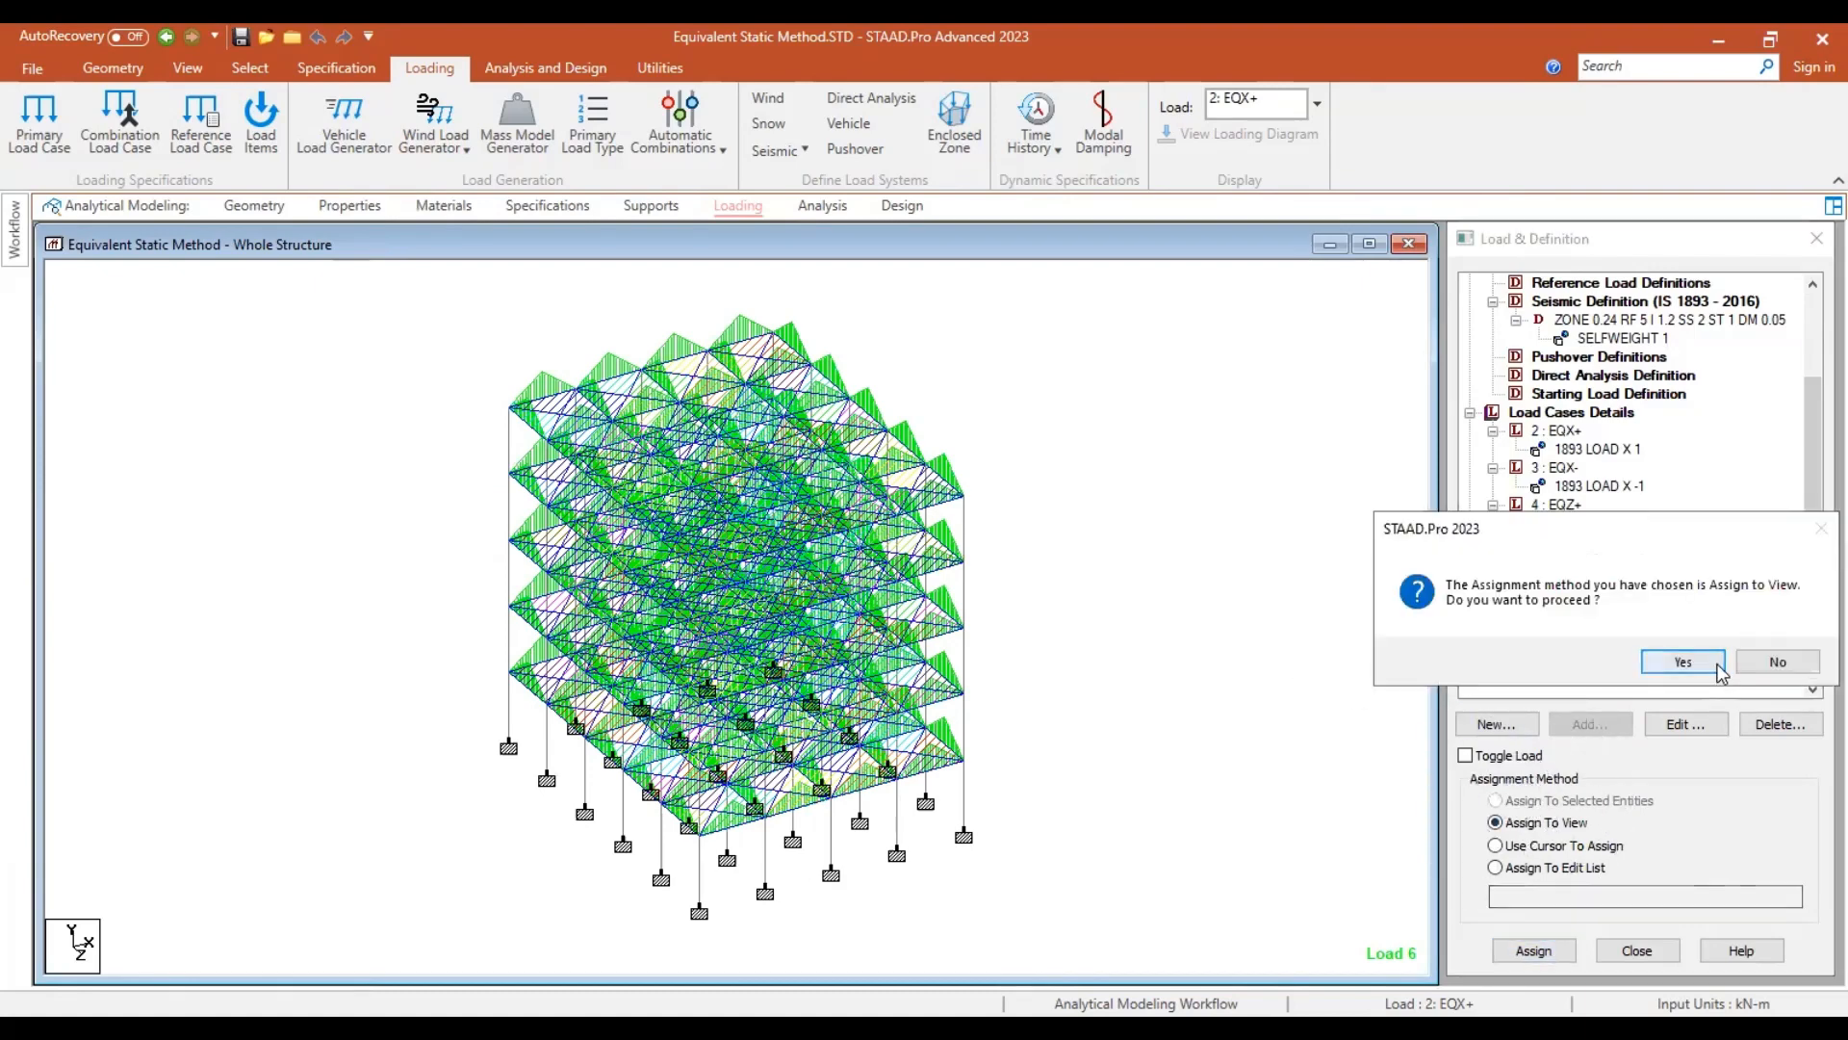
click(1684, 661)
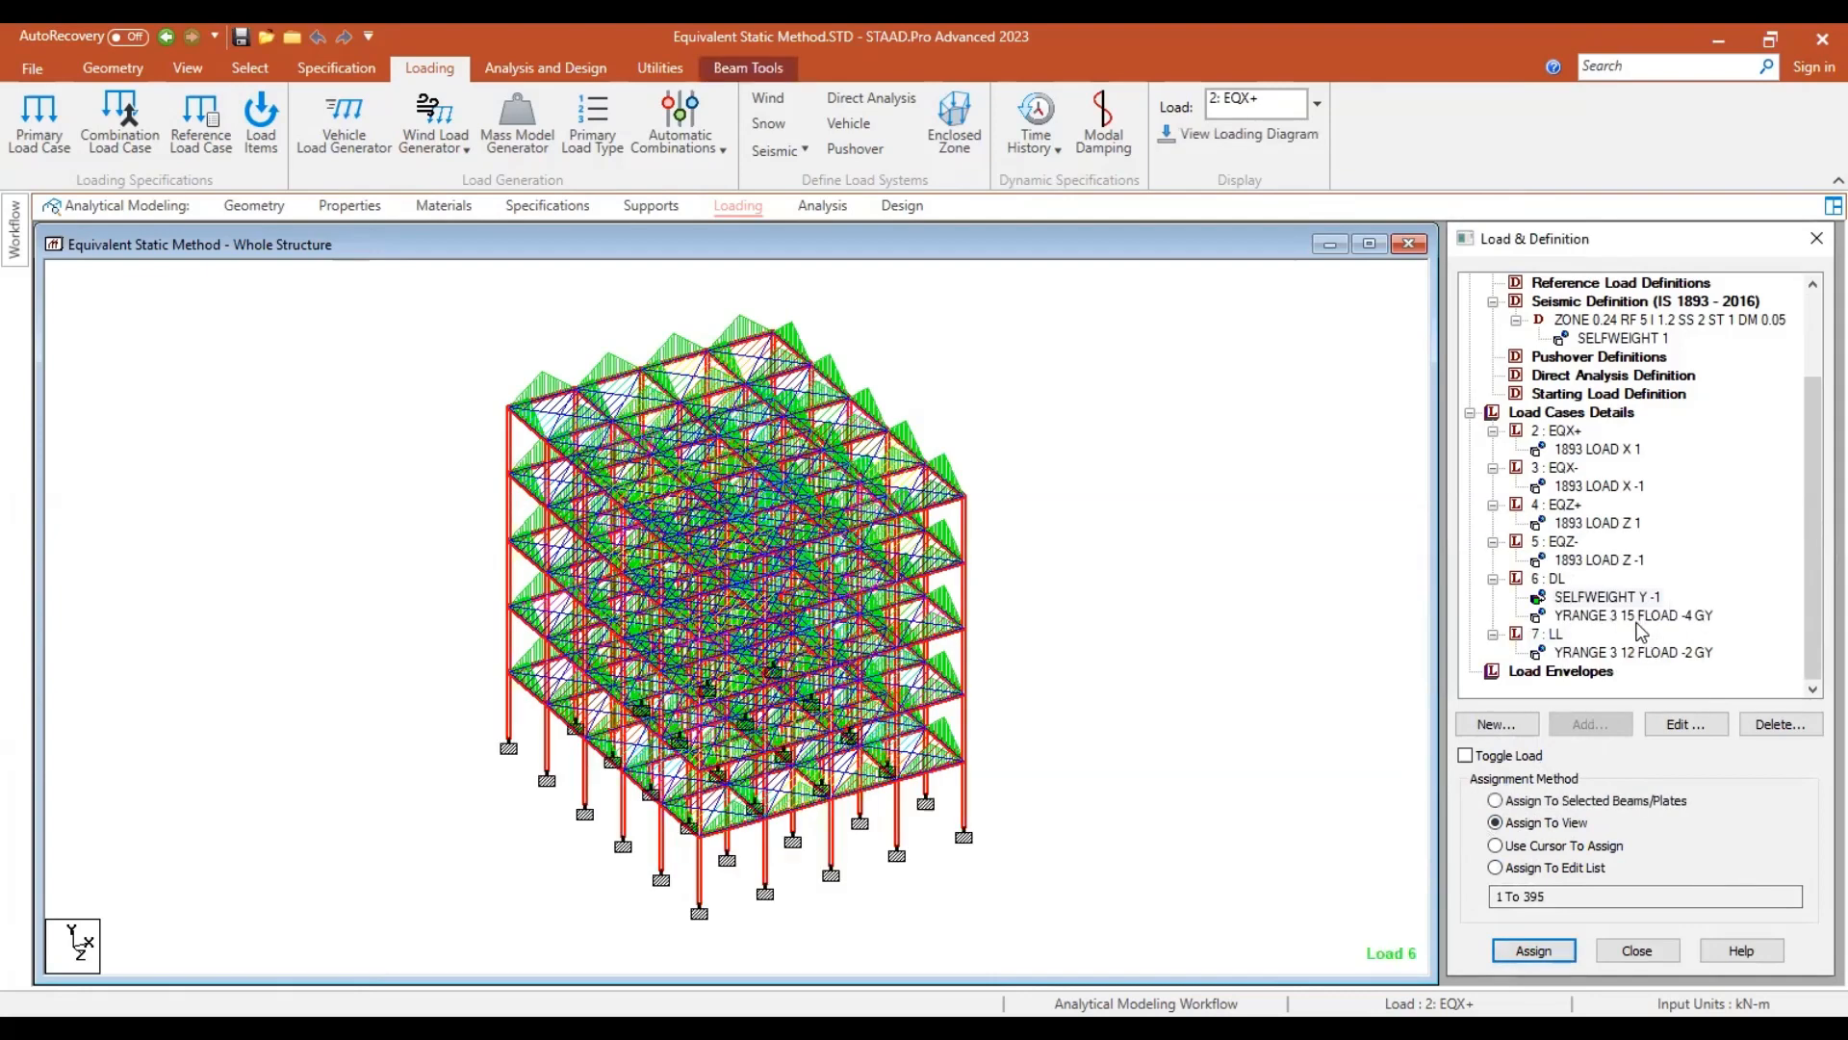
key(ctrl)
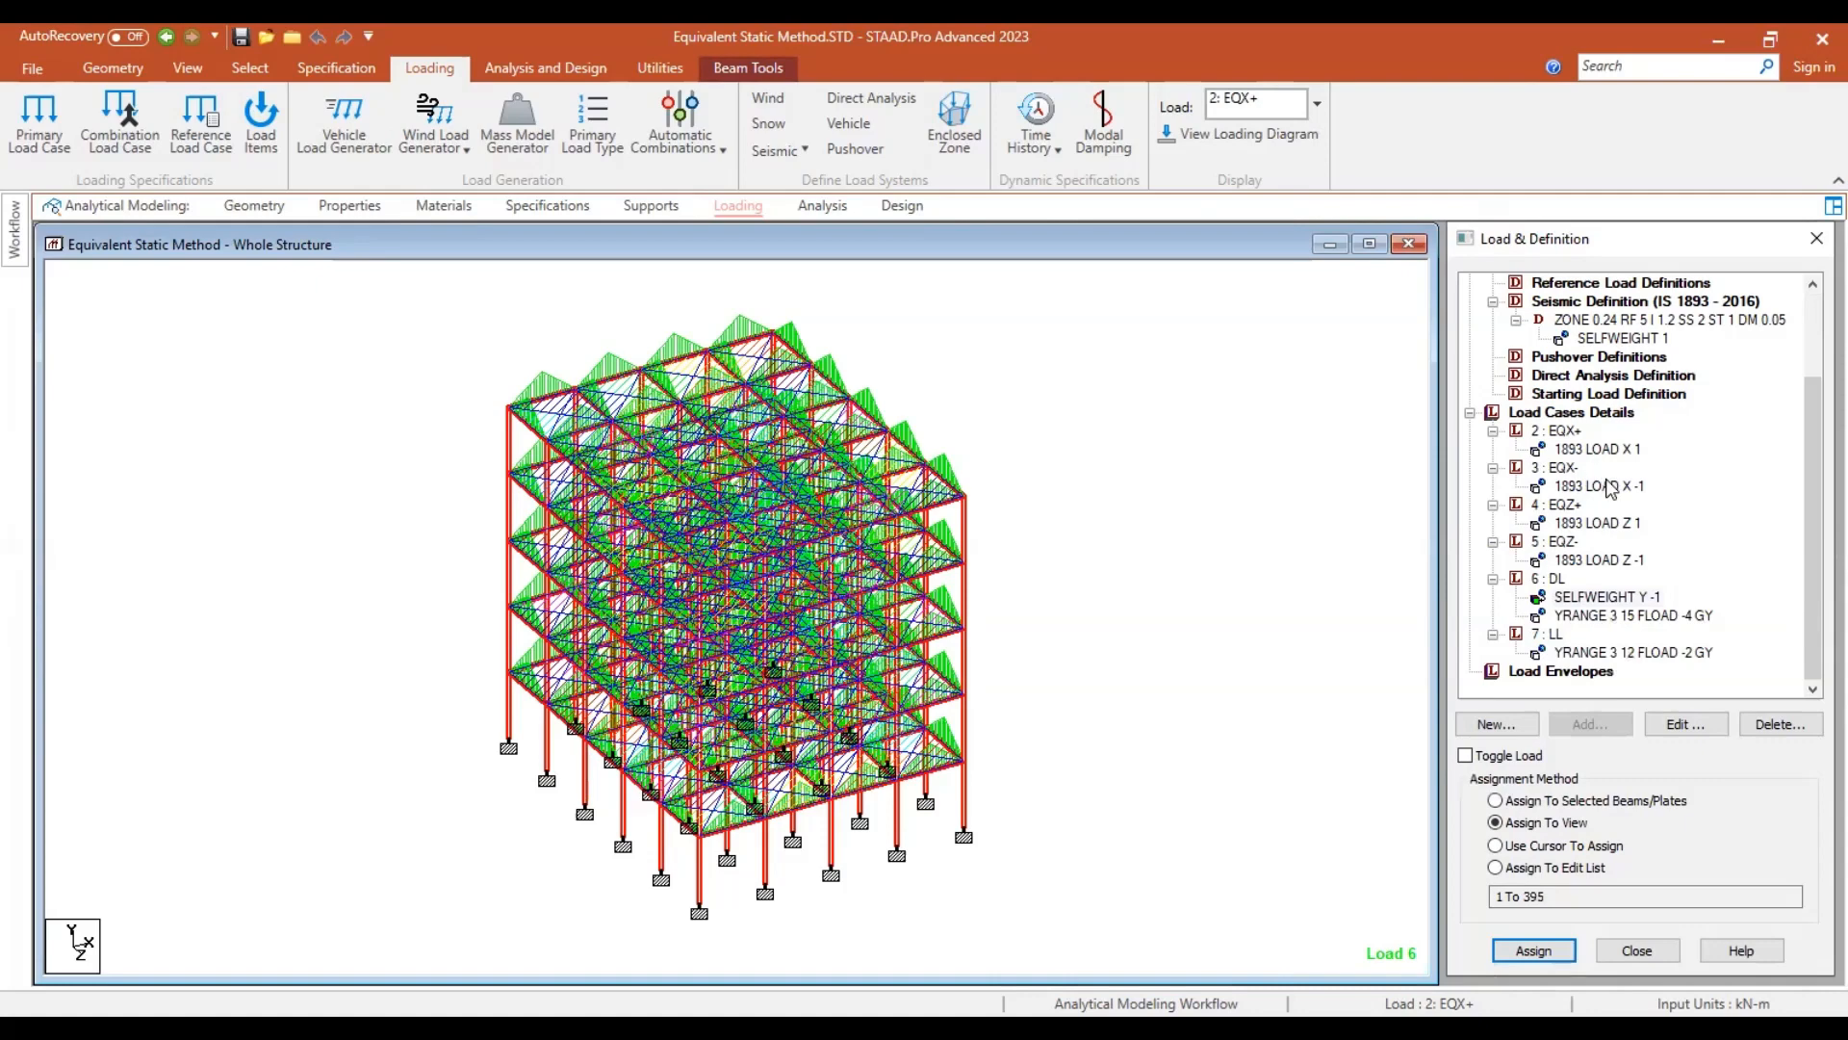
Generate and add automatic load combinations from code IS:456/IS:800, category IS456:2000 Table18, starting at number 8.
click(674, 131)
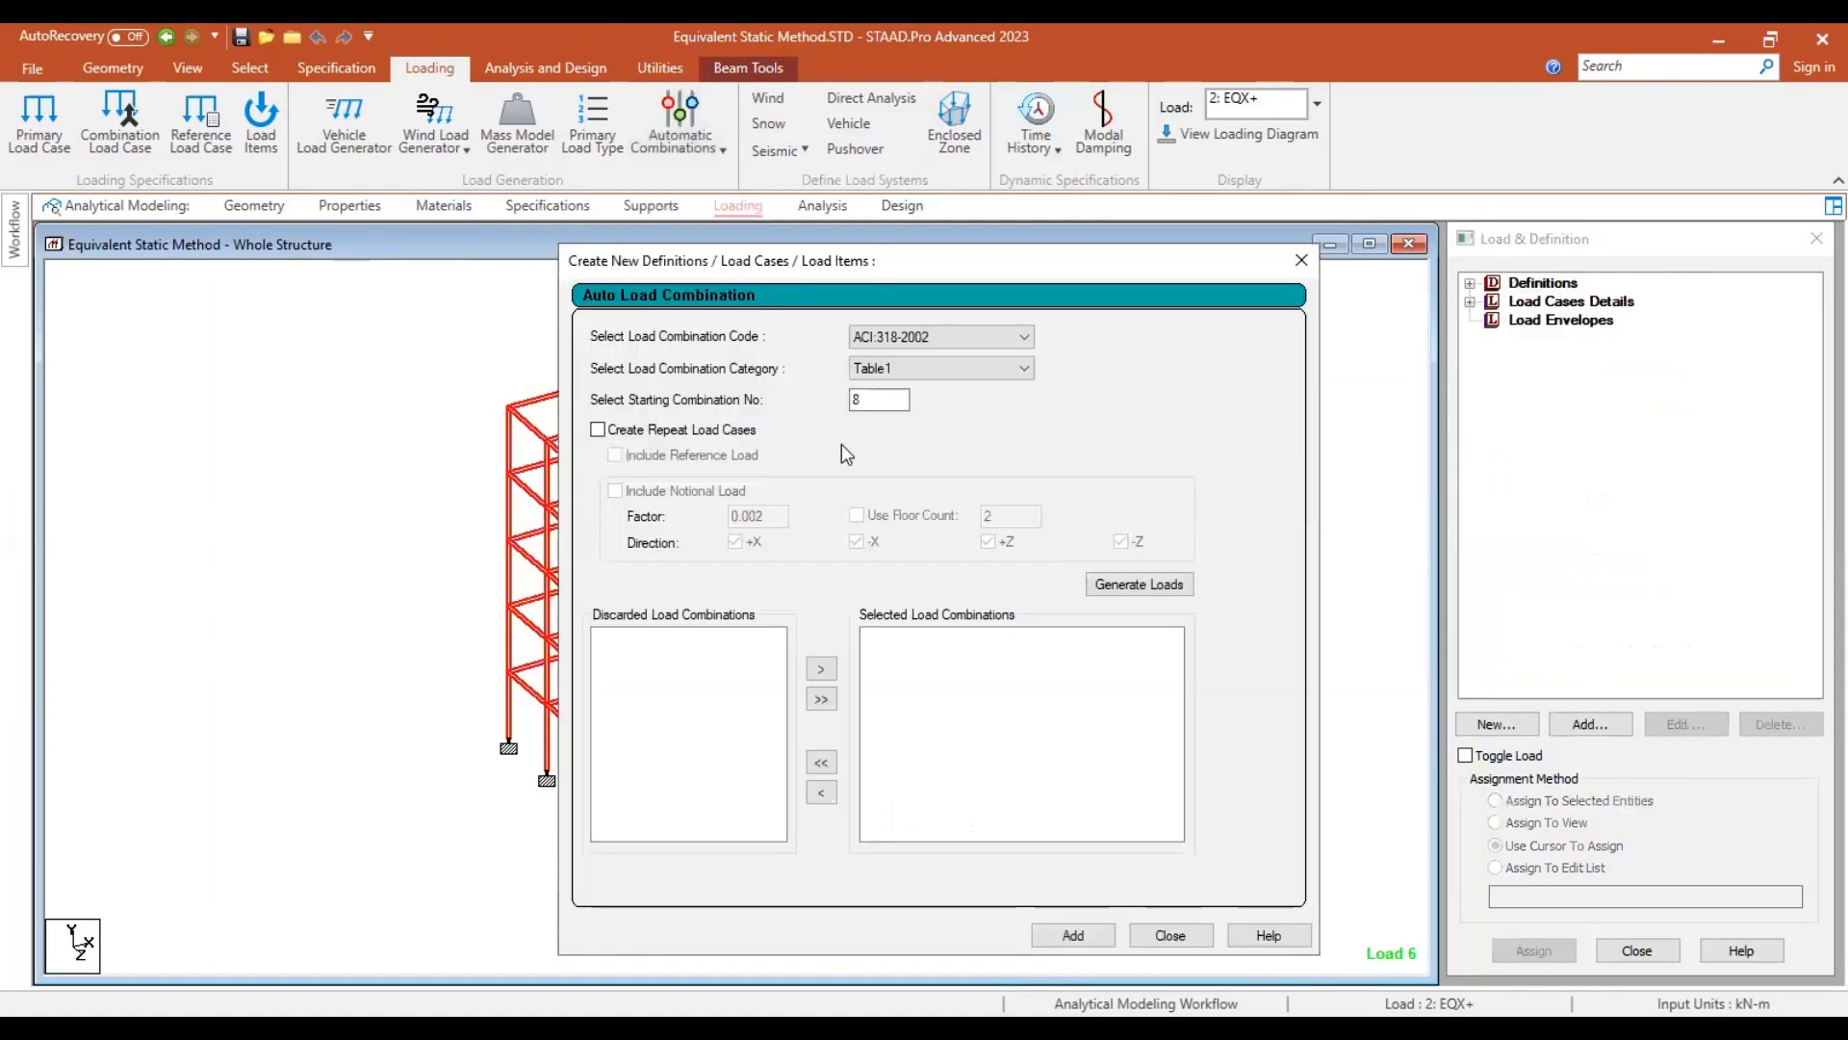
click(934, 335)
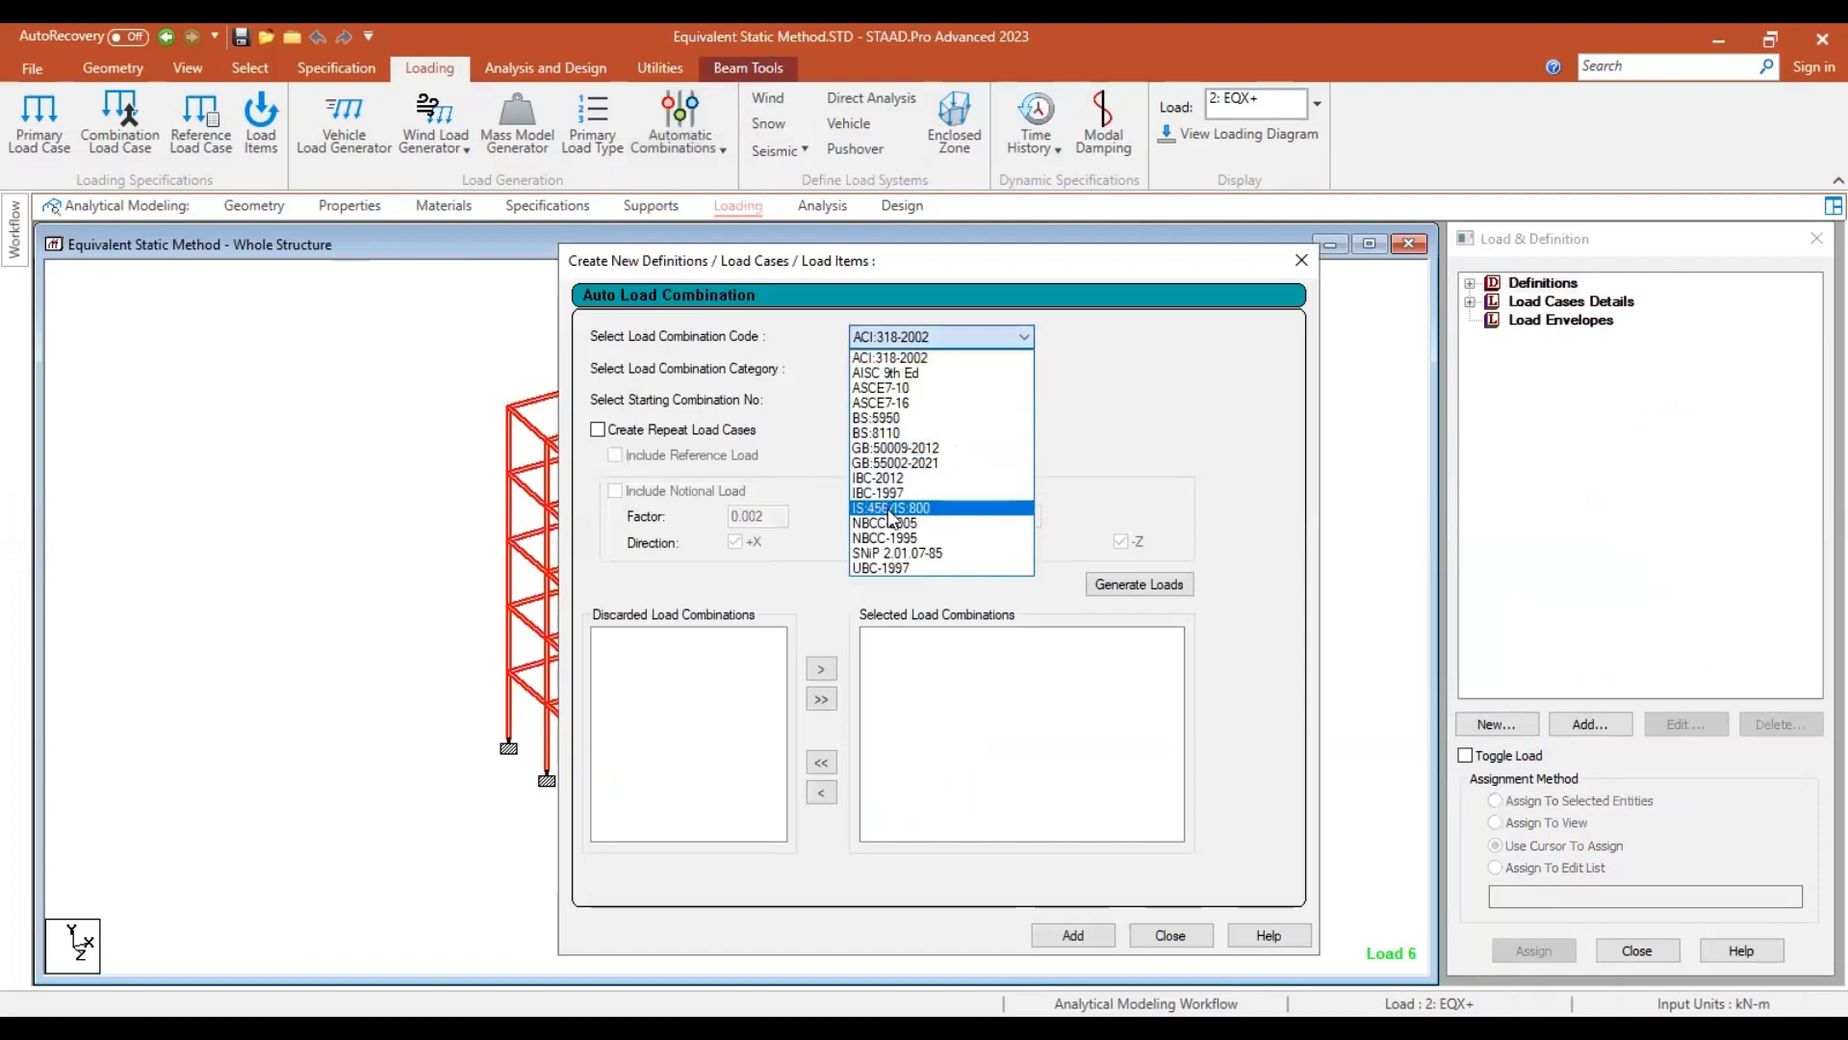
click(887, 507)
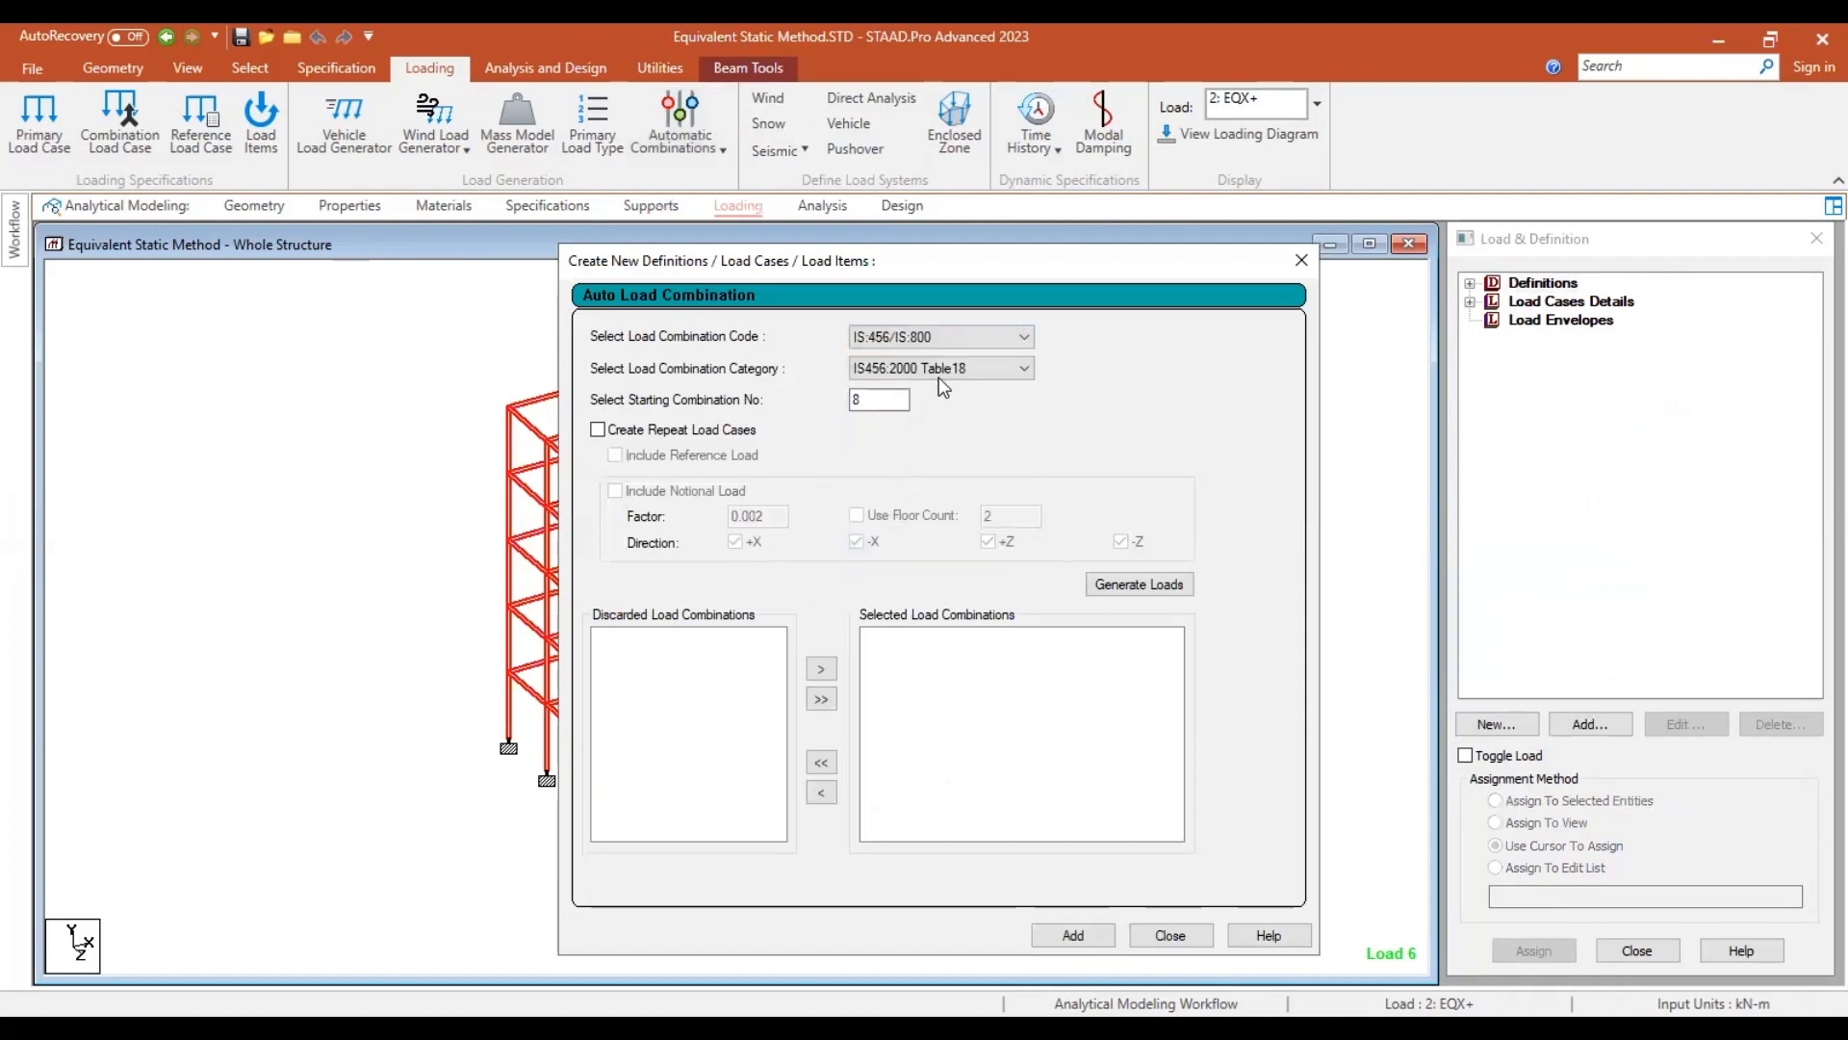
click(1121, 589)
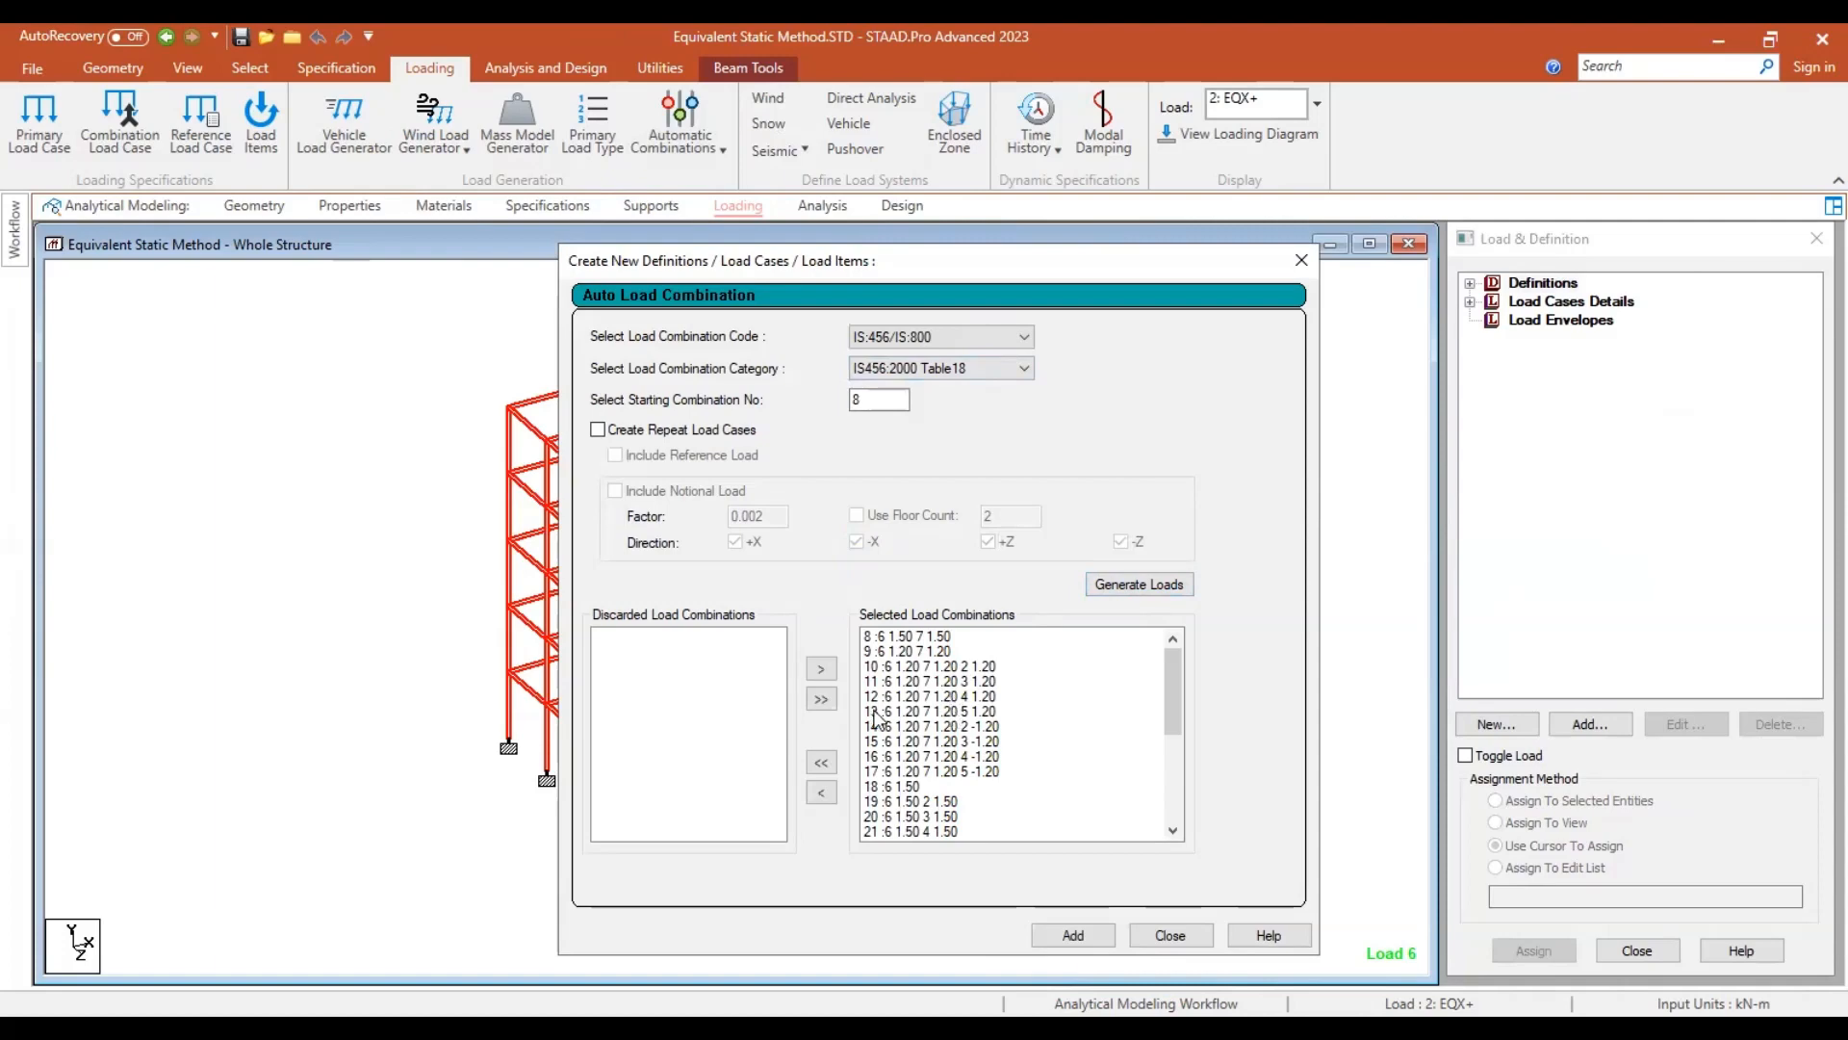
click(1073, 936)
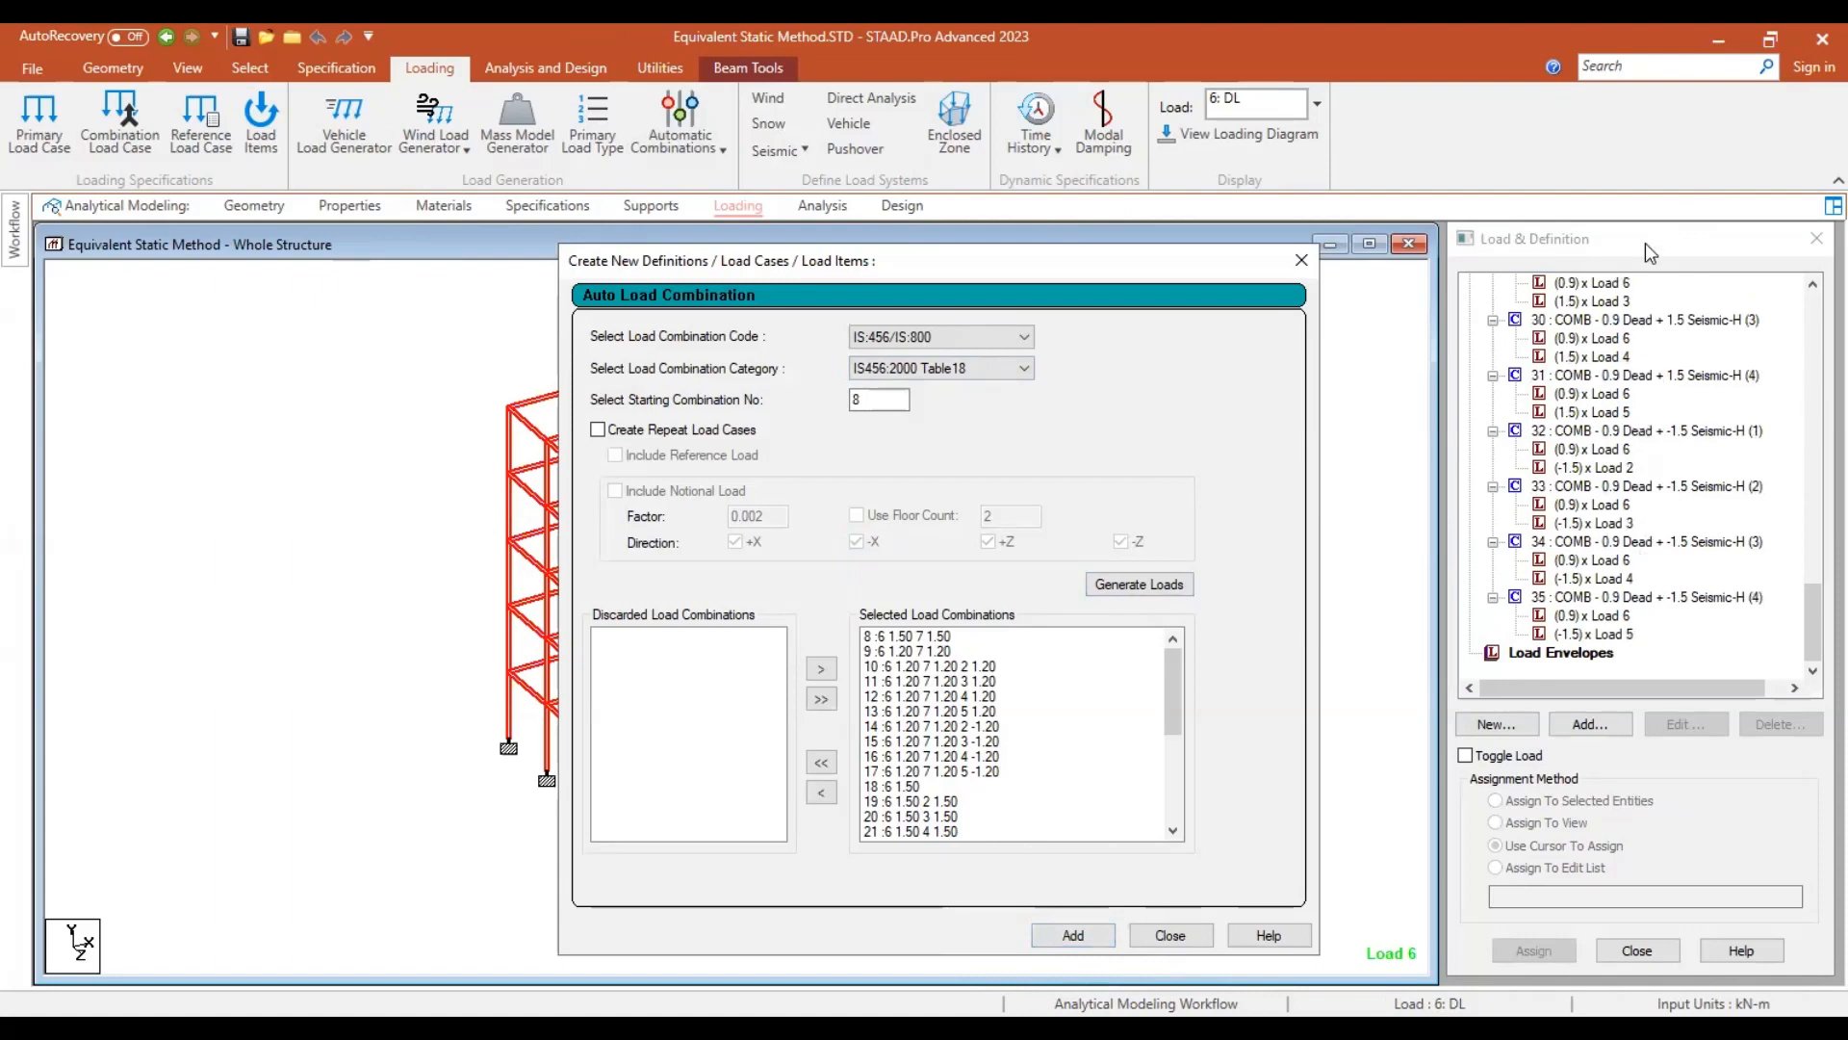
click(1168, 939)
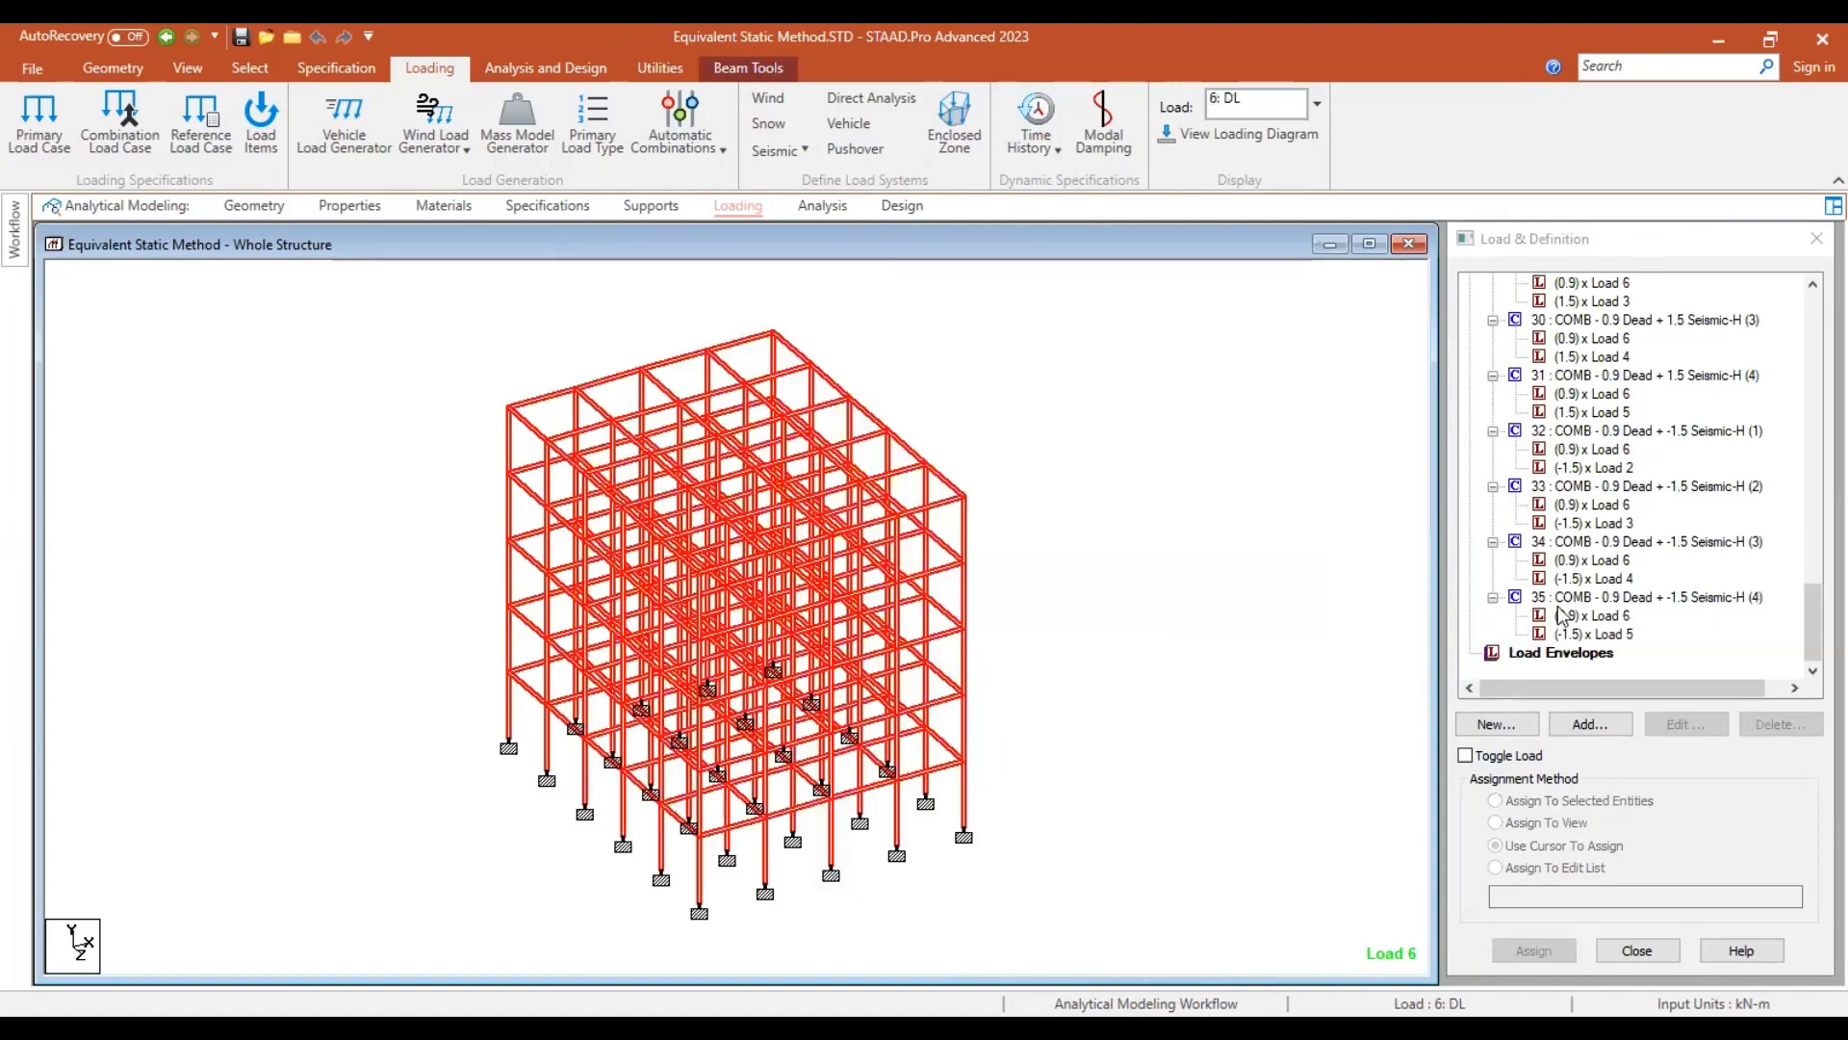
scroll(1519, 507, up, 6)
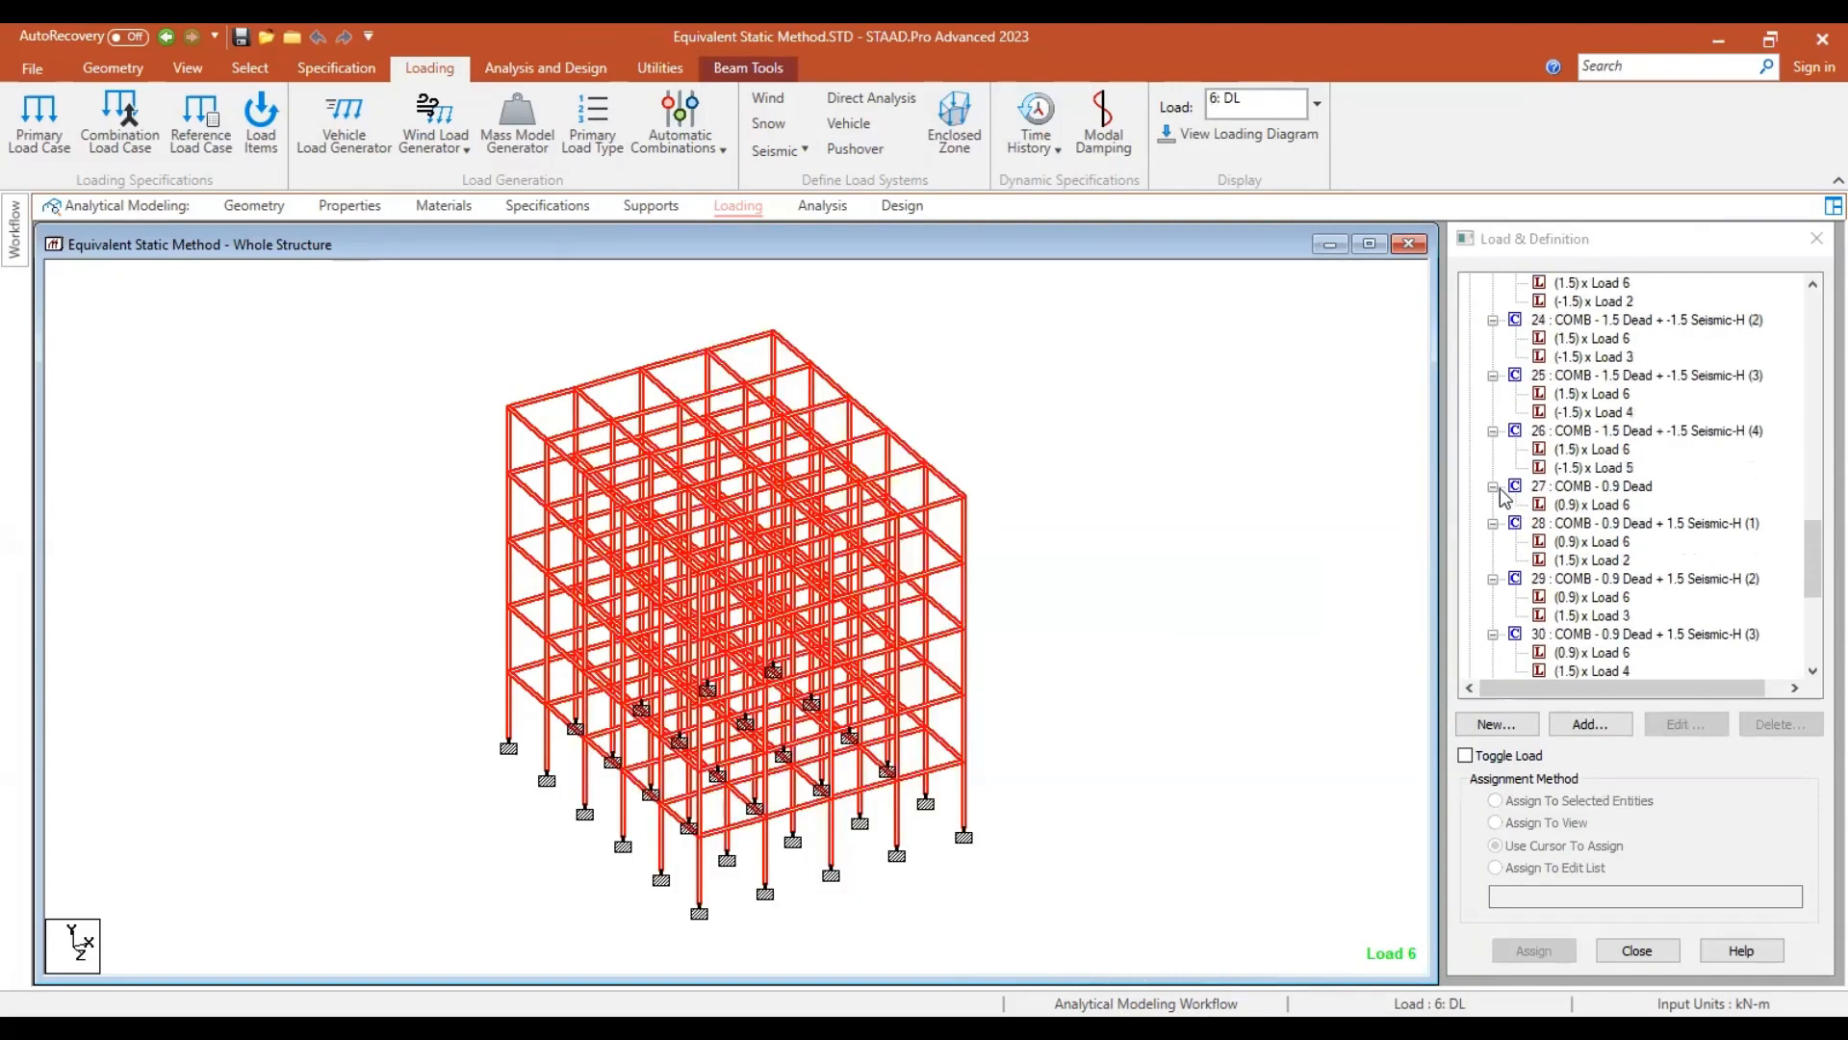
scroll(1642, 484, up, 2)
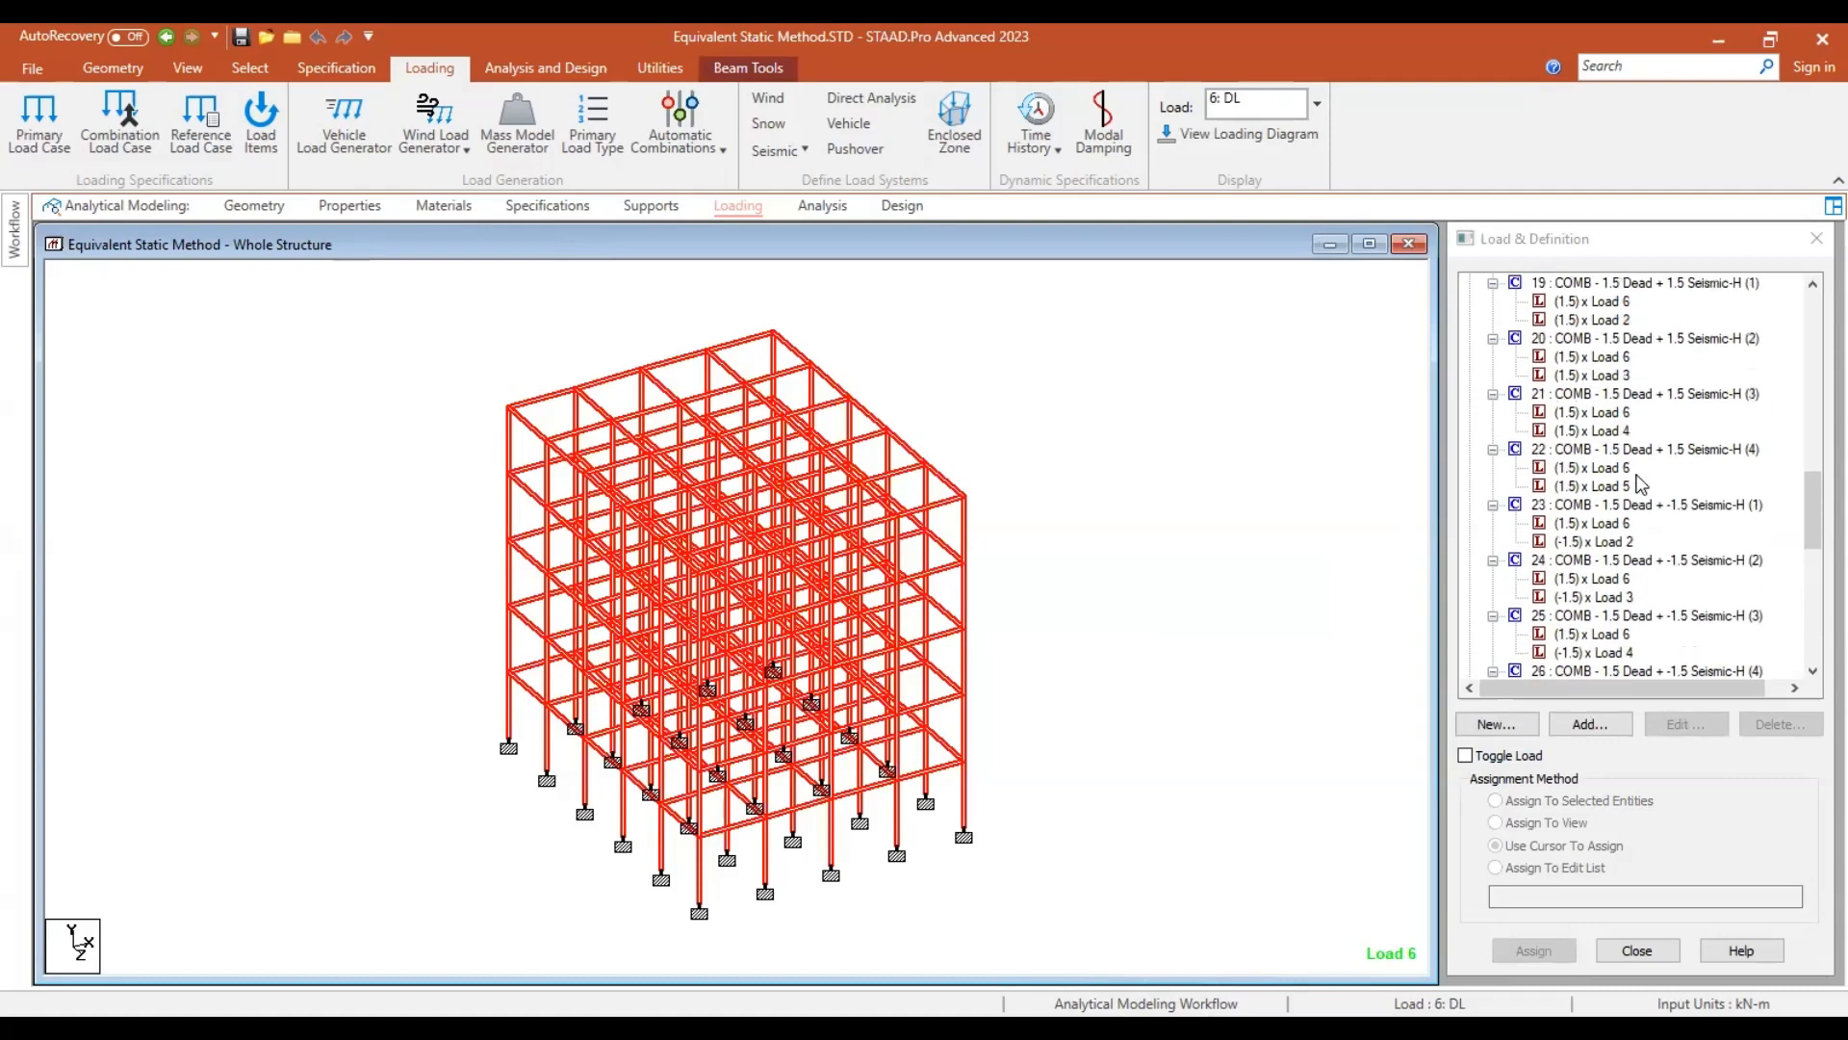
Add a Perform Analysis command with the print option All to the model's analysis commands.
click(823, 206)
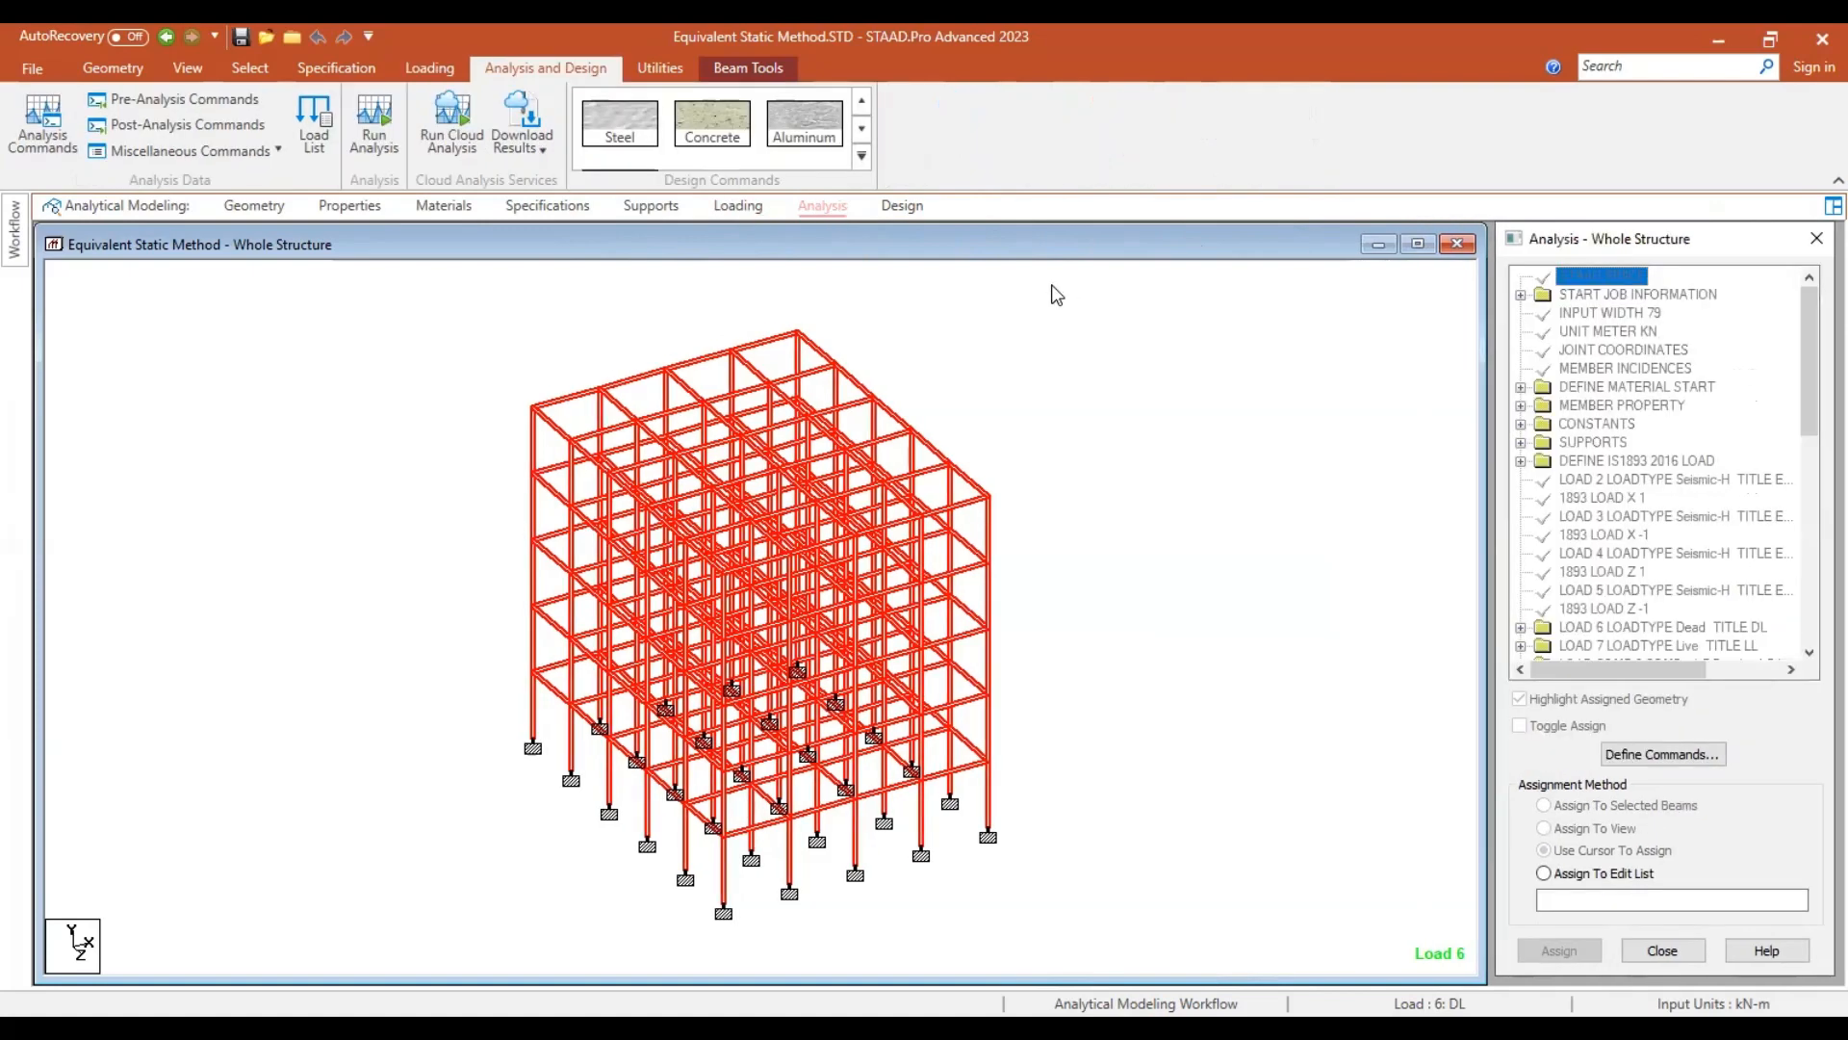
click(1691, 755)
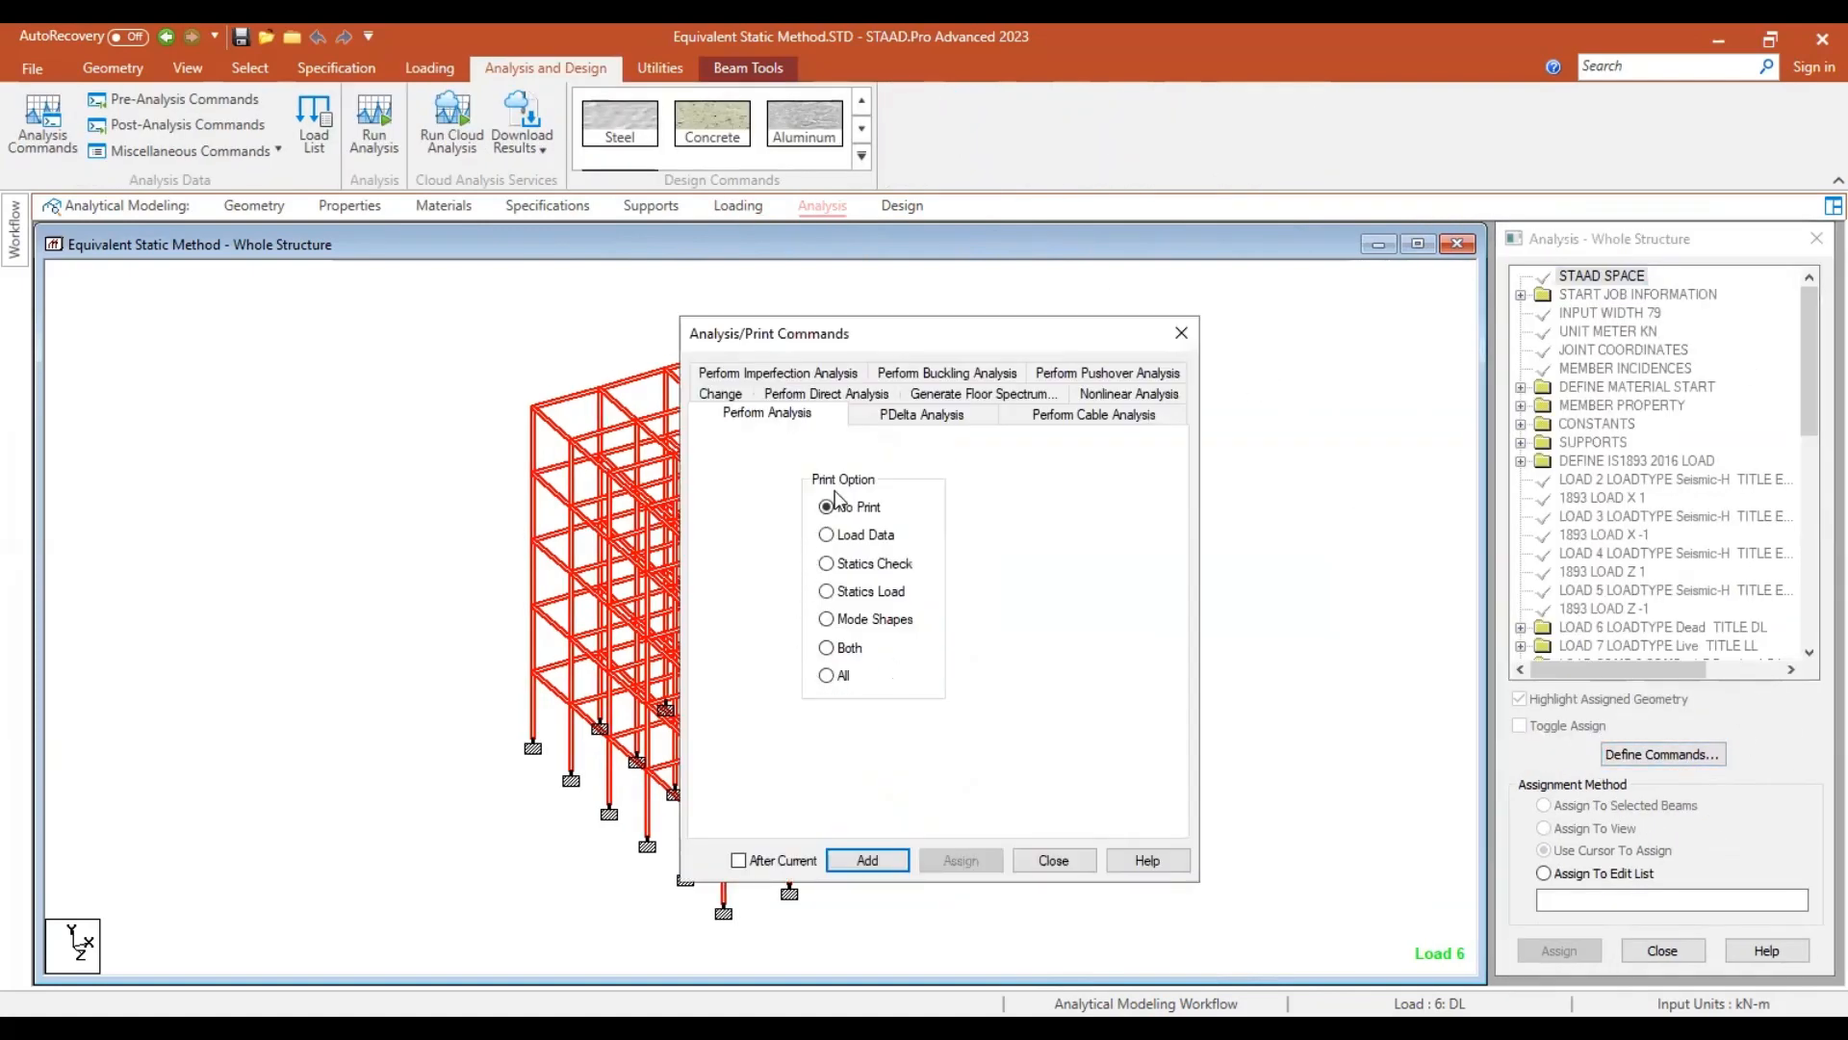
click(825, 677)
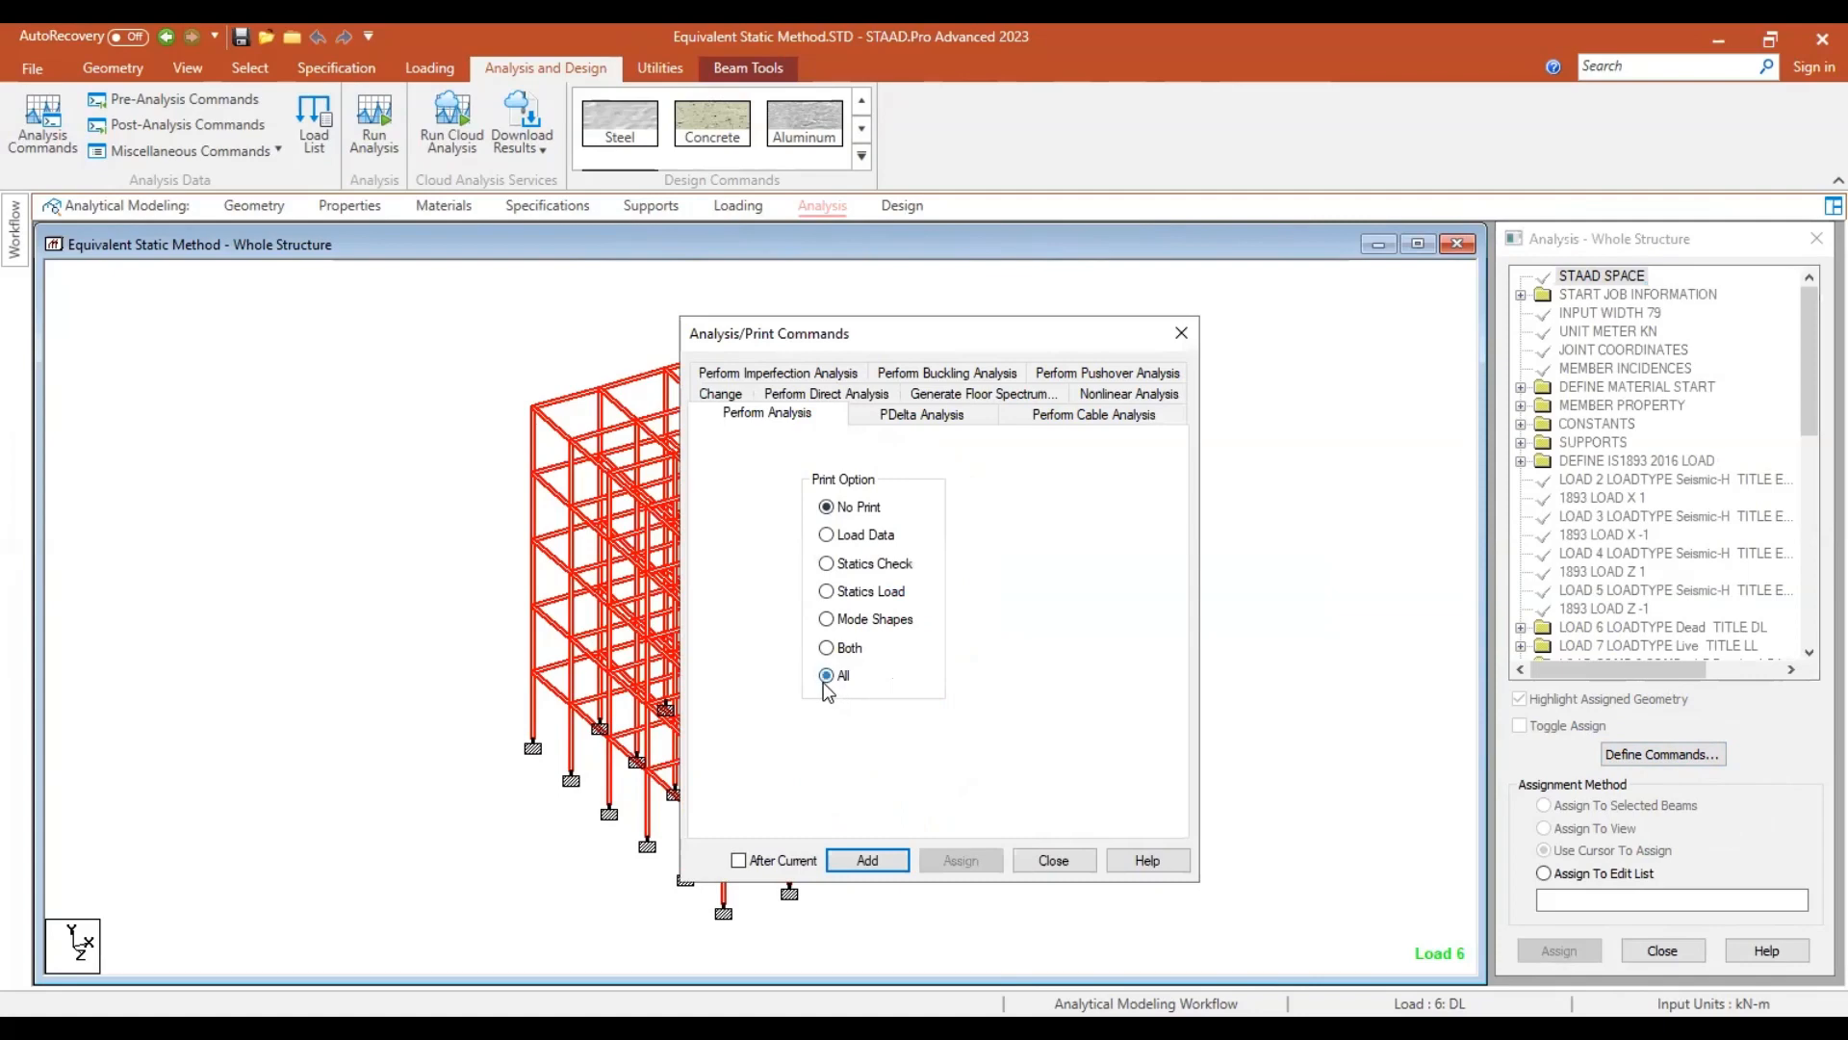
click(867, 862)
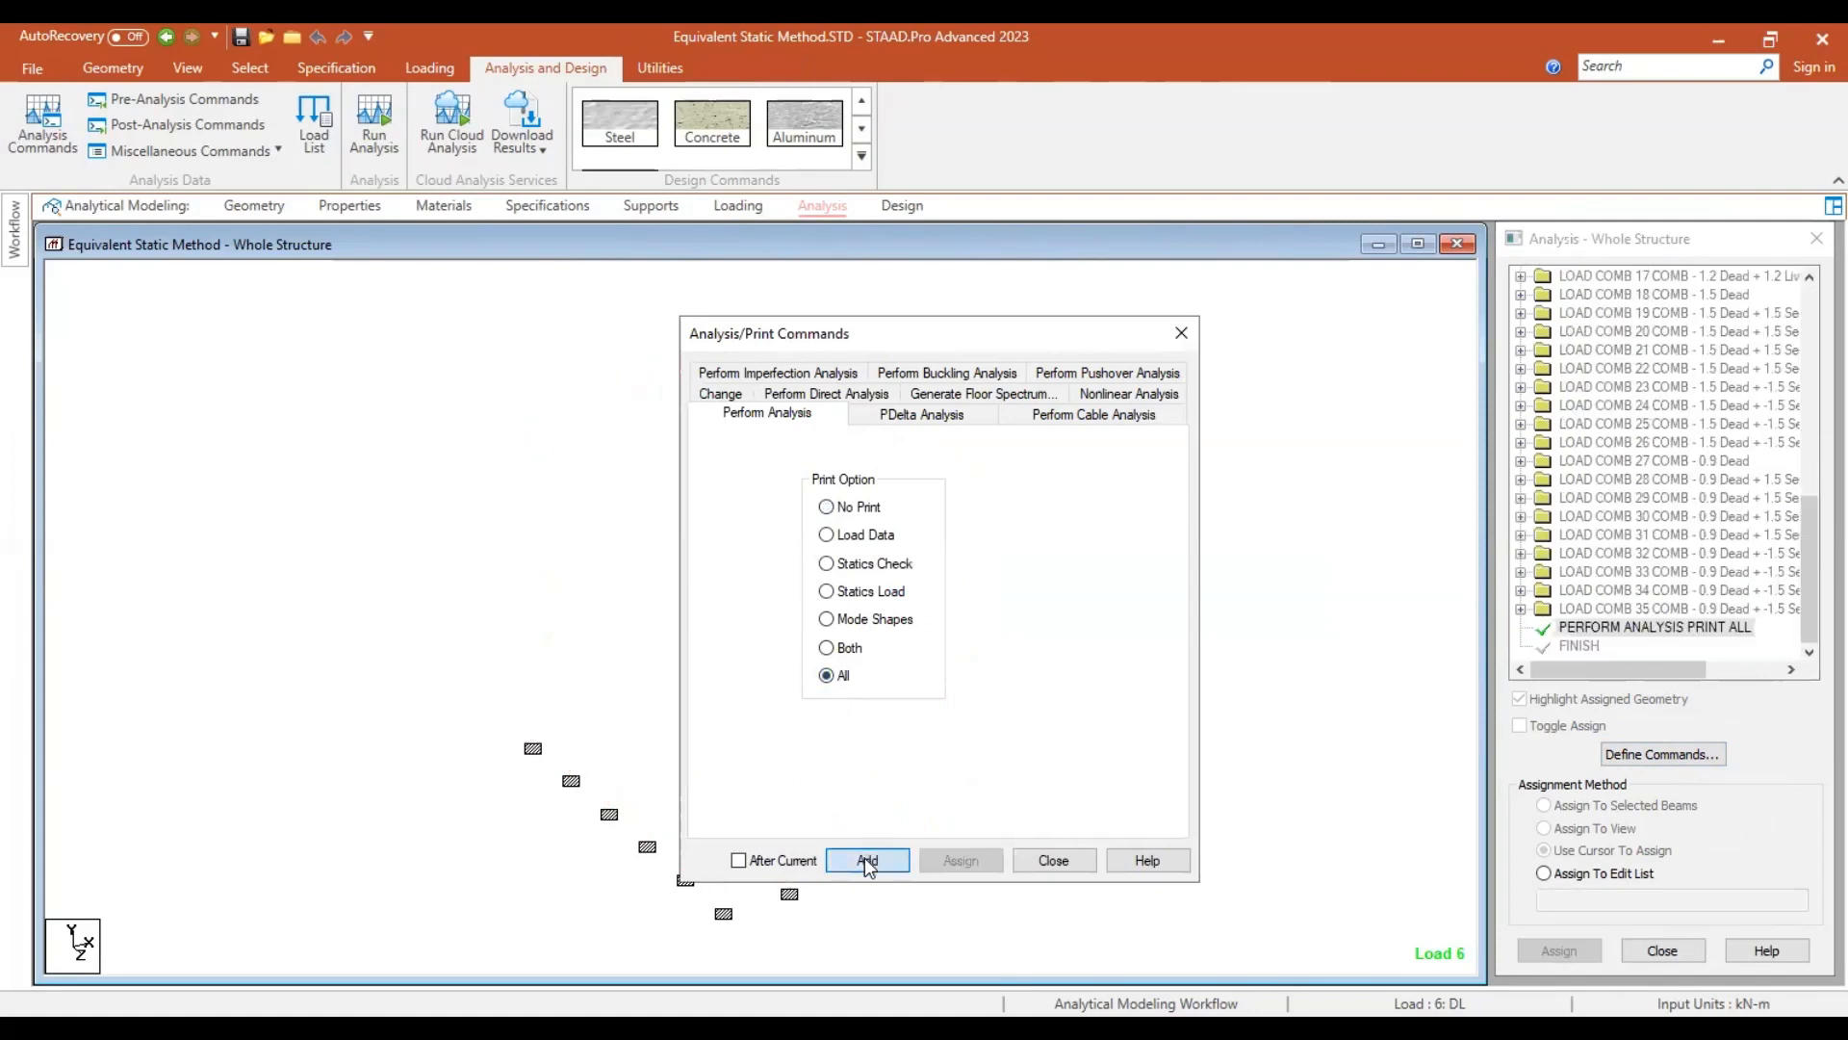
click(1053, 861)
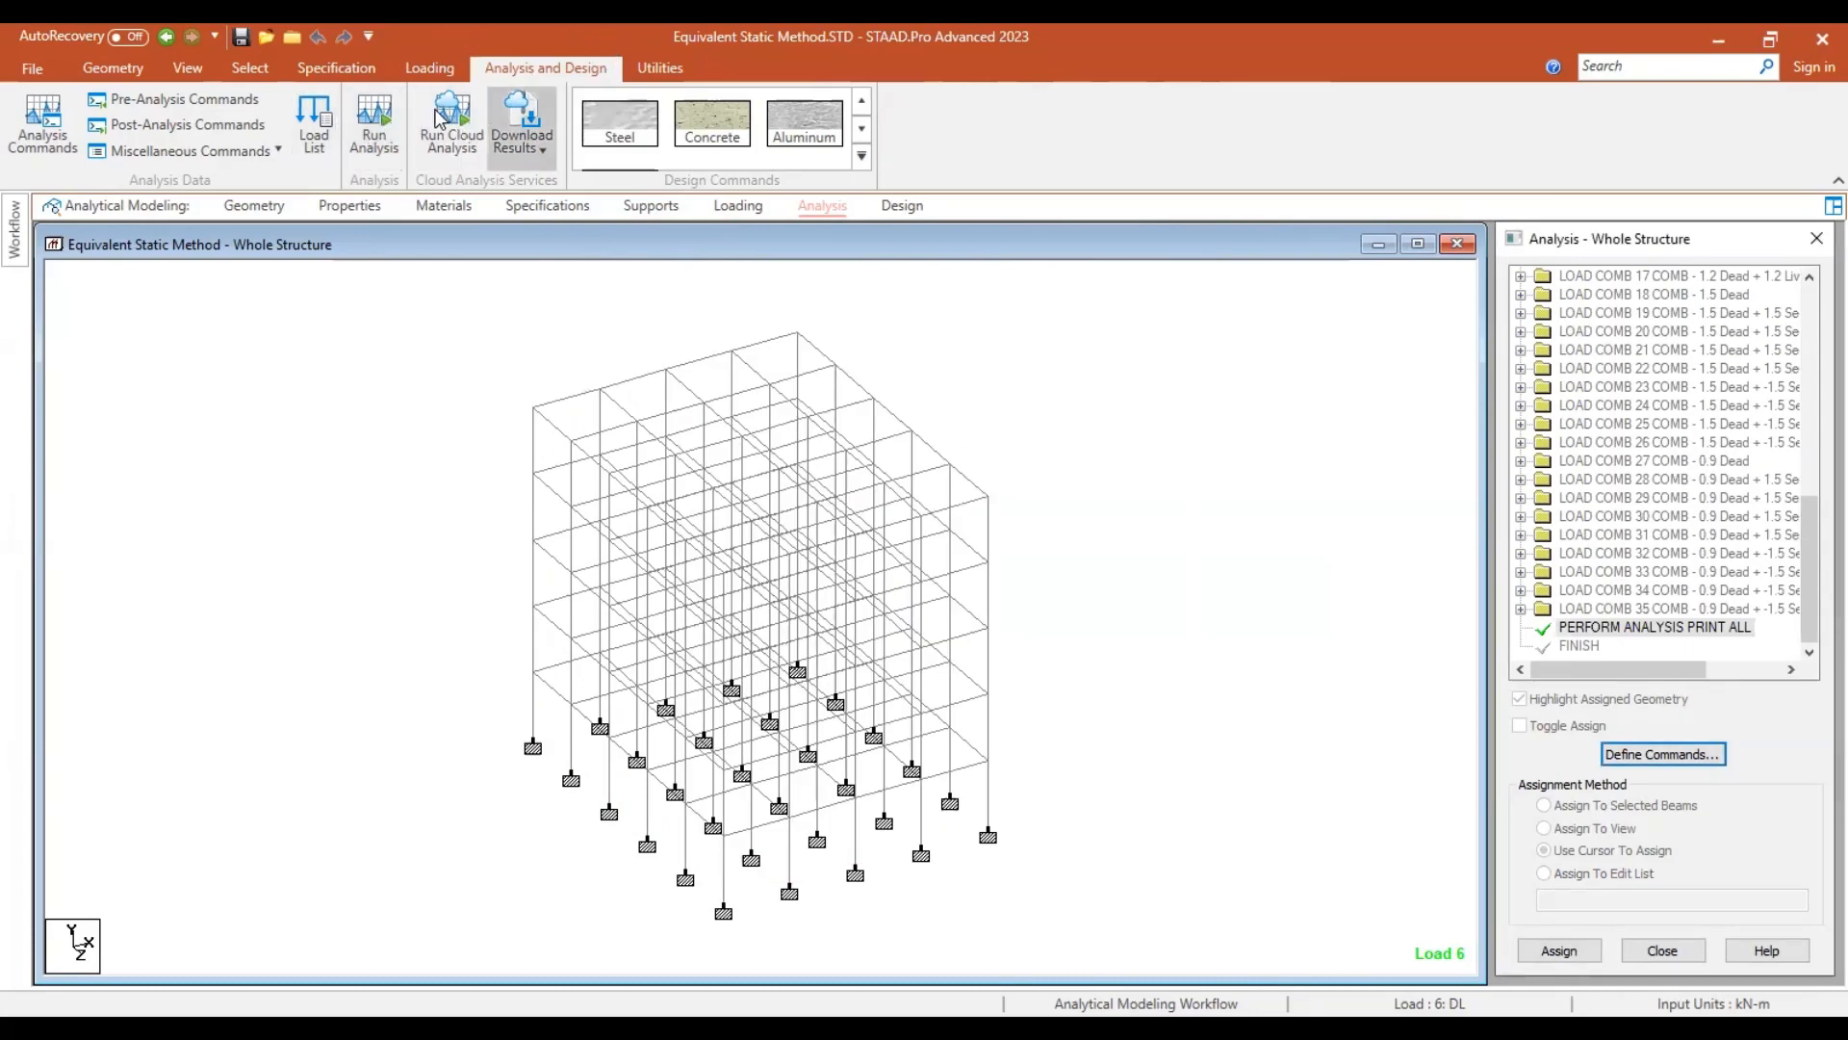
Save the modified structure and run the analysis through to completion.
click(384, 132)
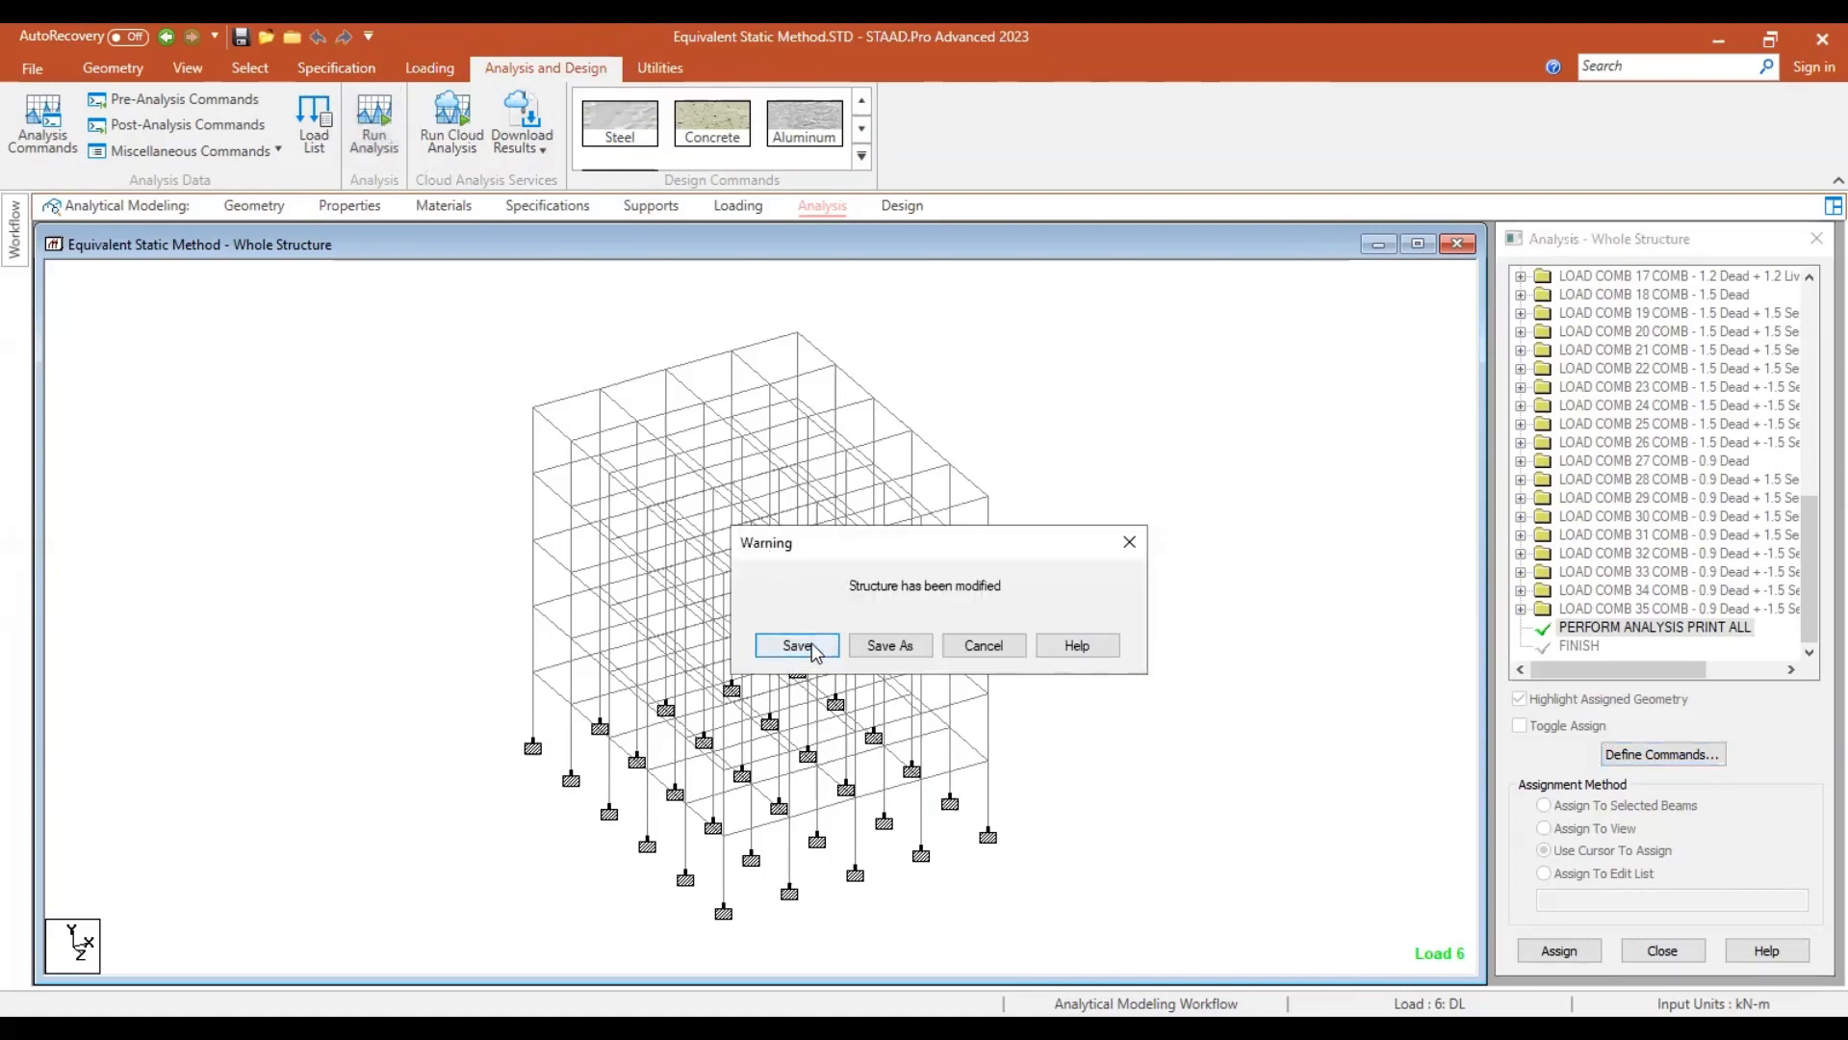
key(Return)
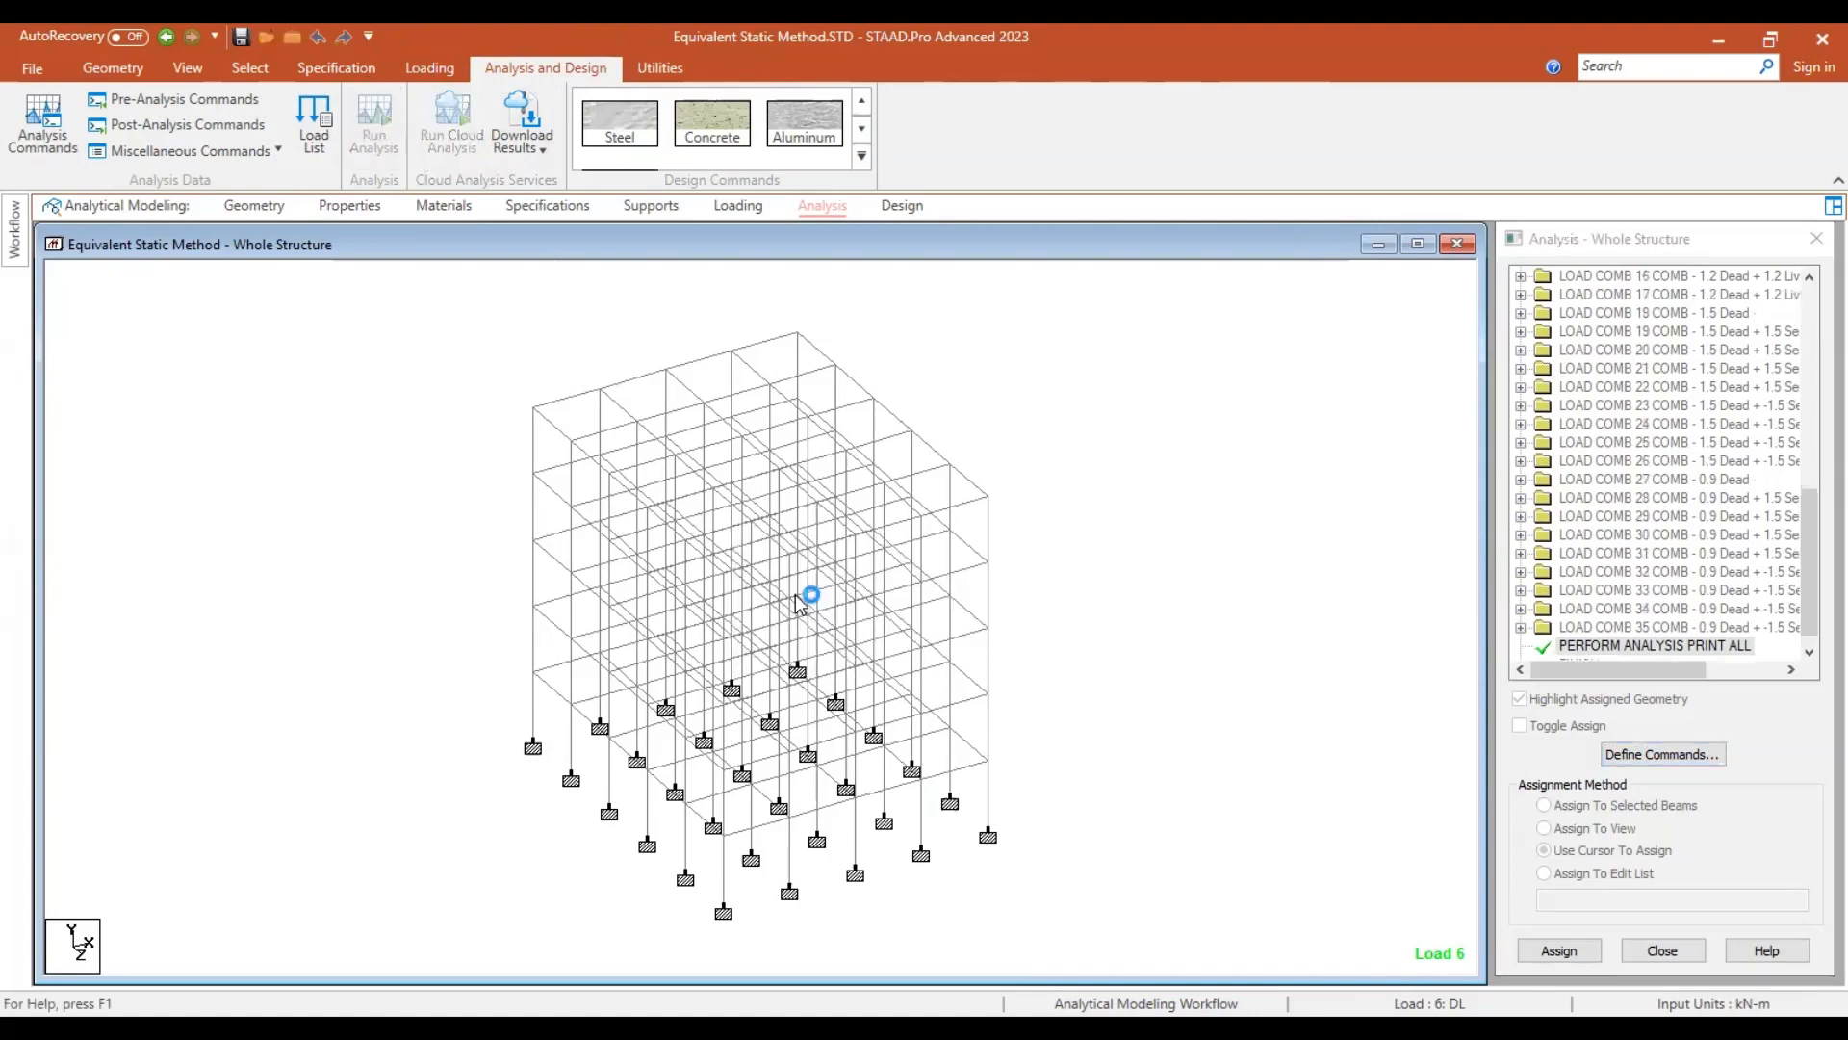
mouse_move(794, 594)
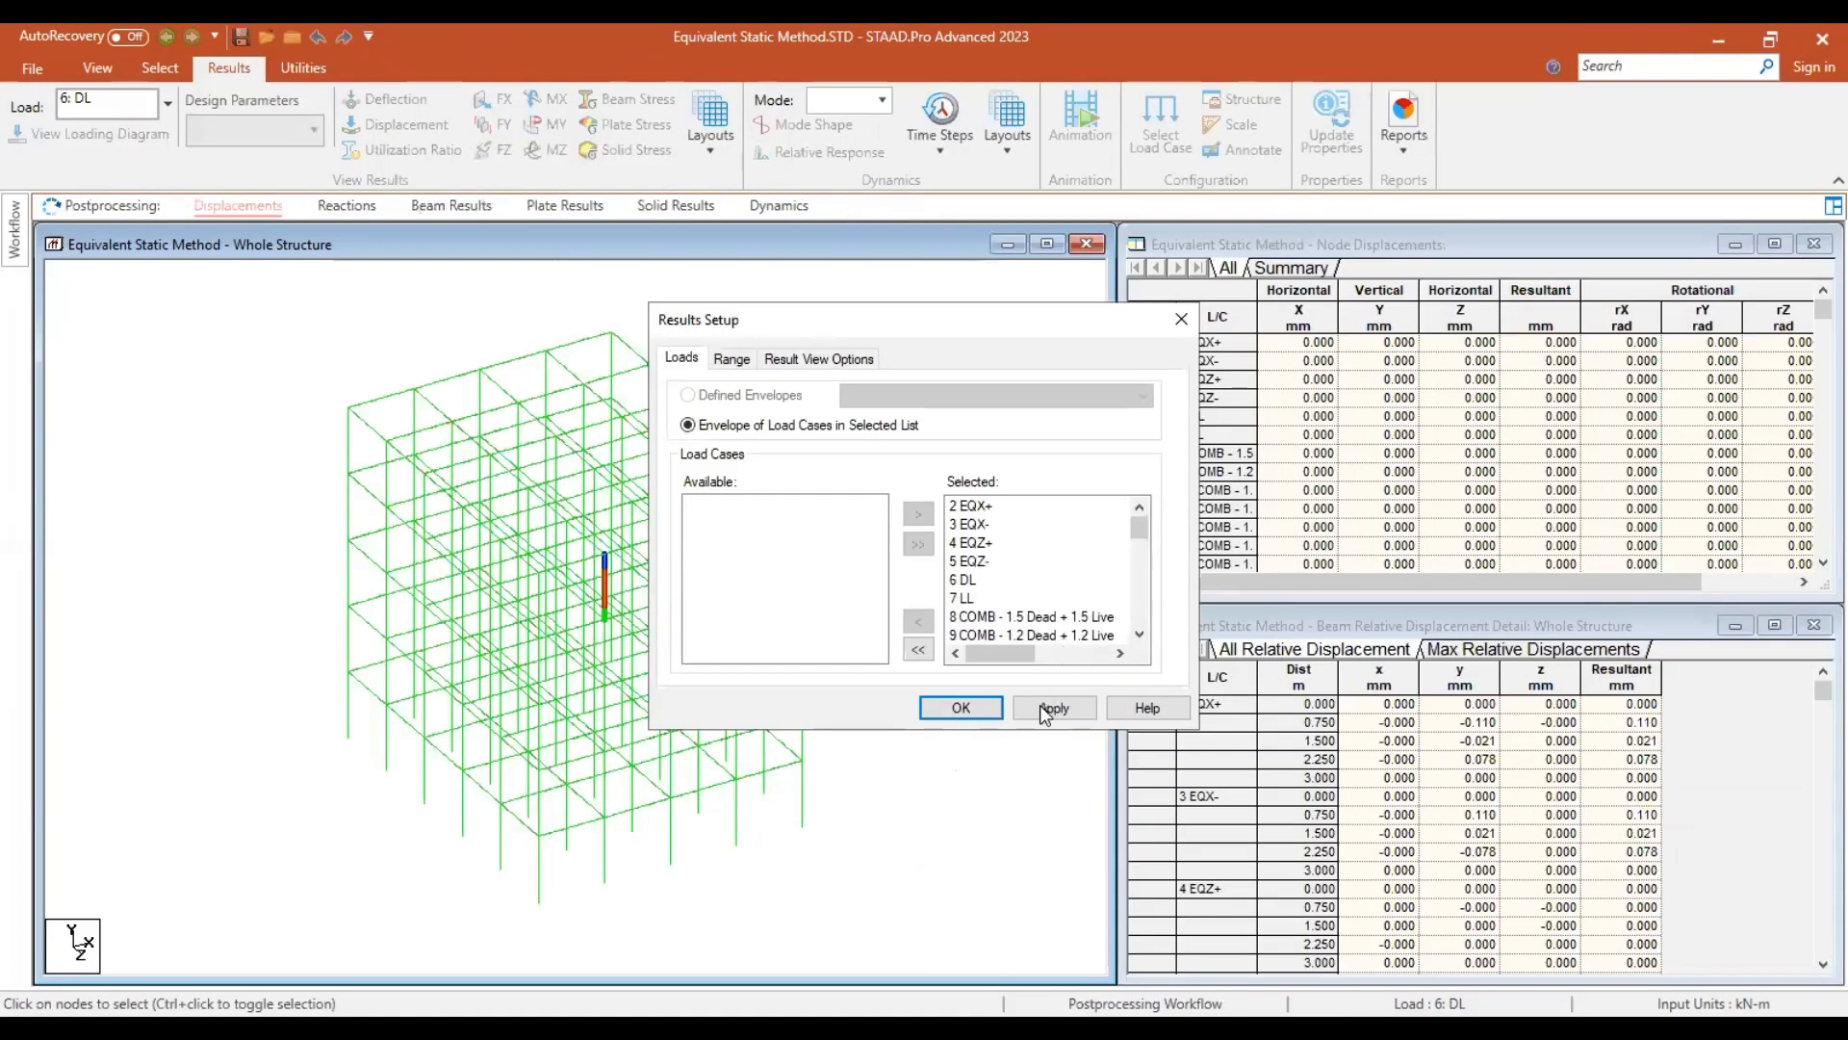
Apply the postprocessing results setup with all load cases selected, and view the support reactions and the beam results.
click(1046, 709)
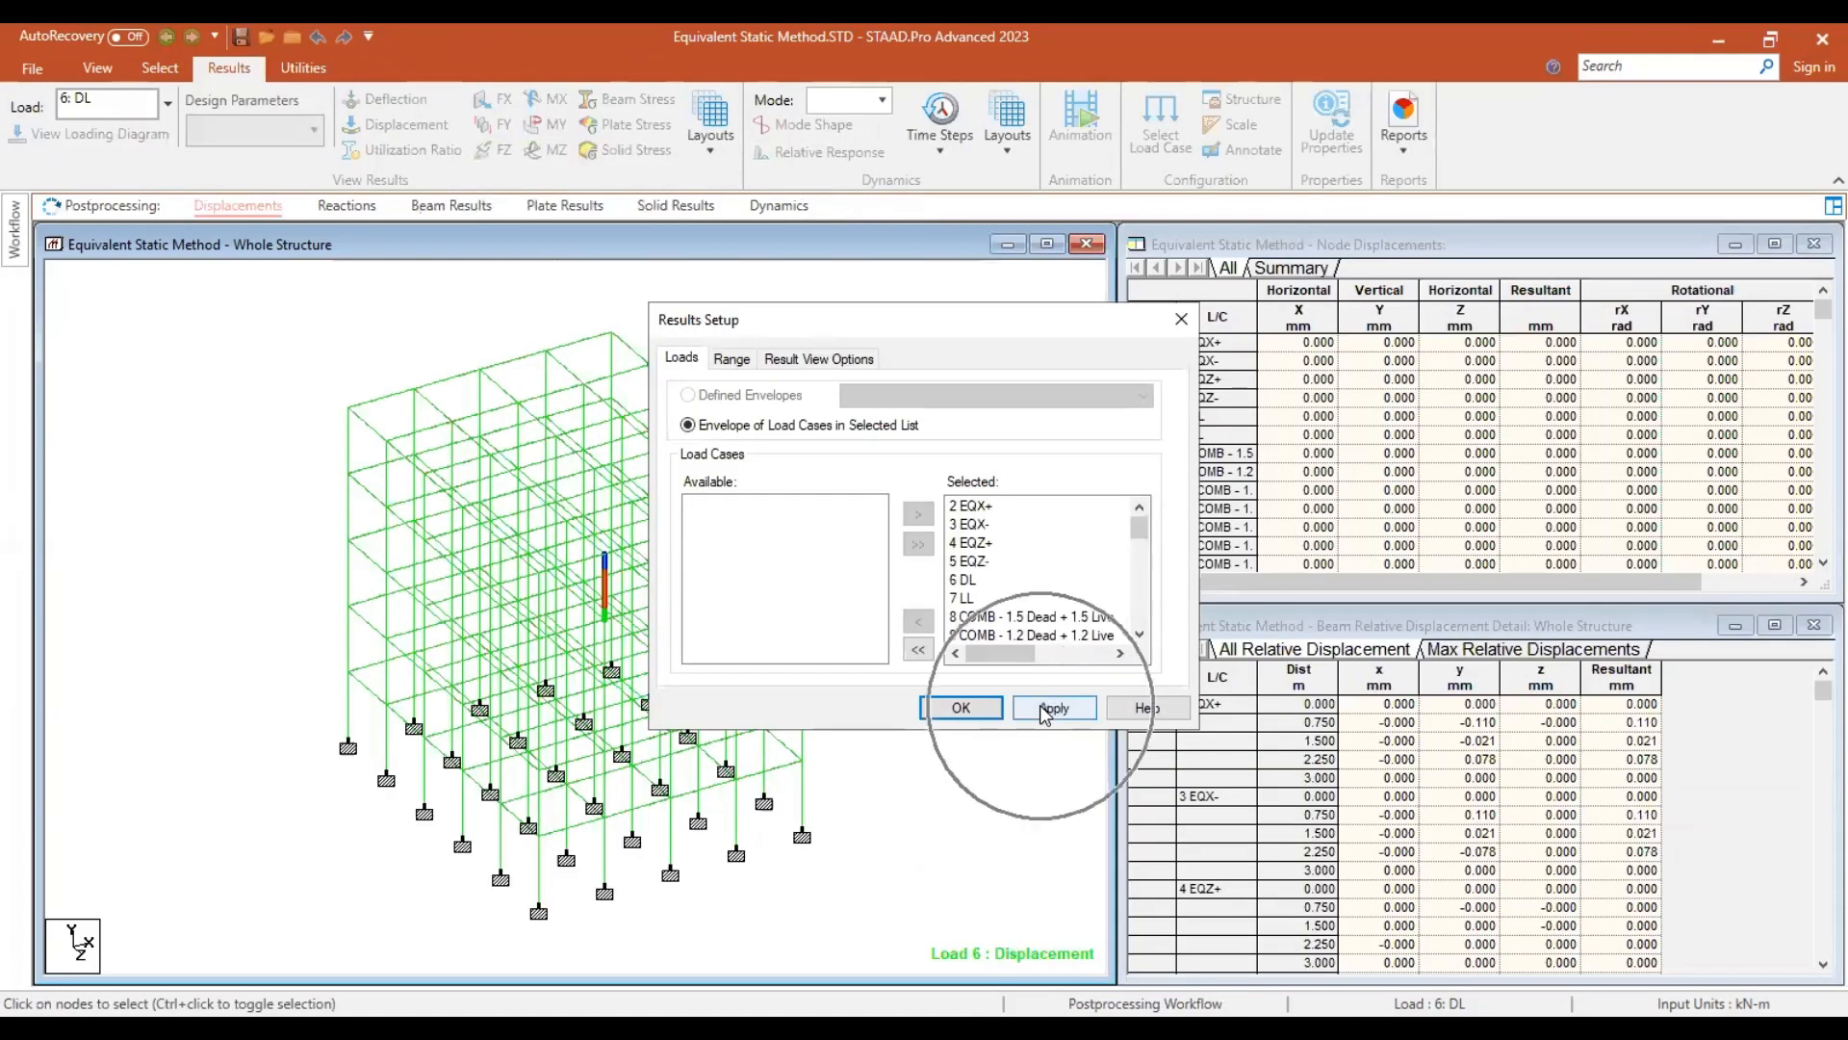
click(971, 707)
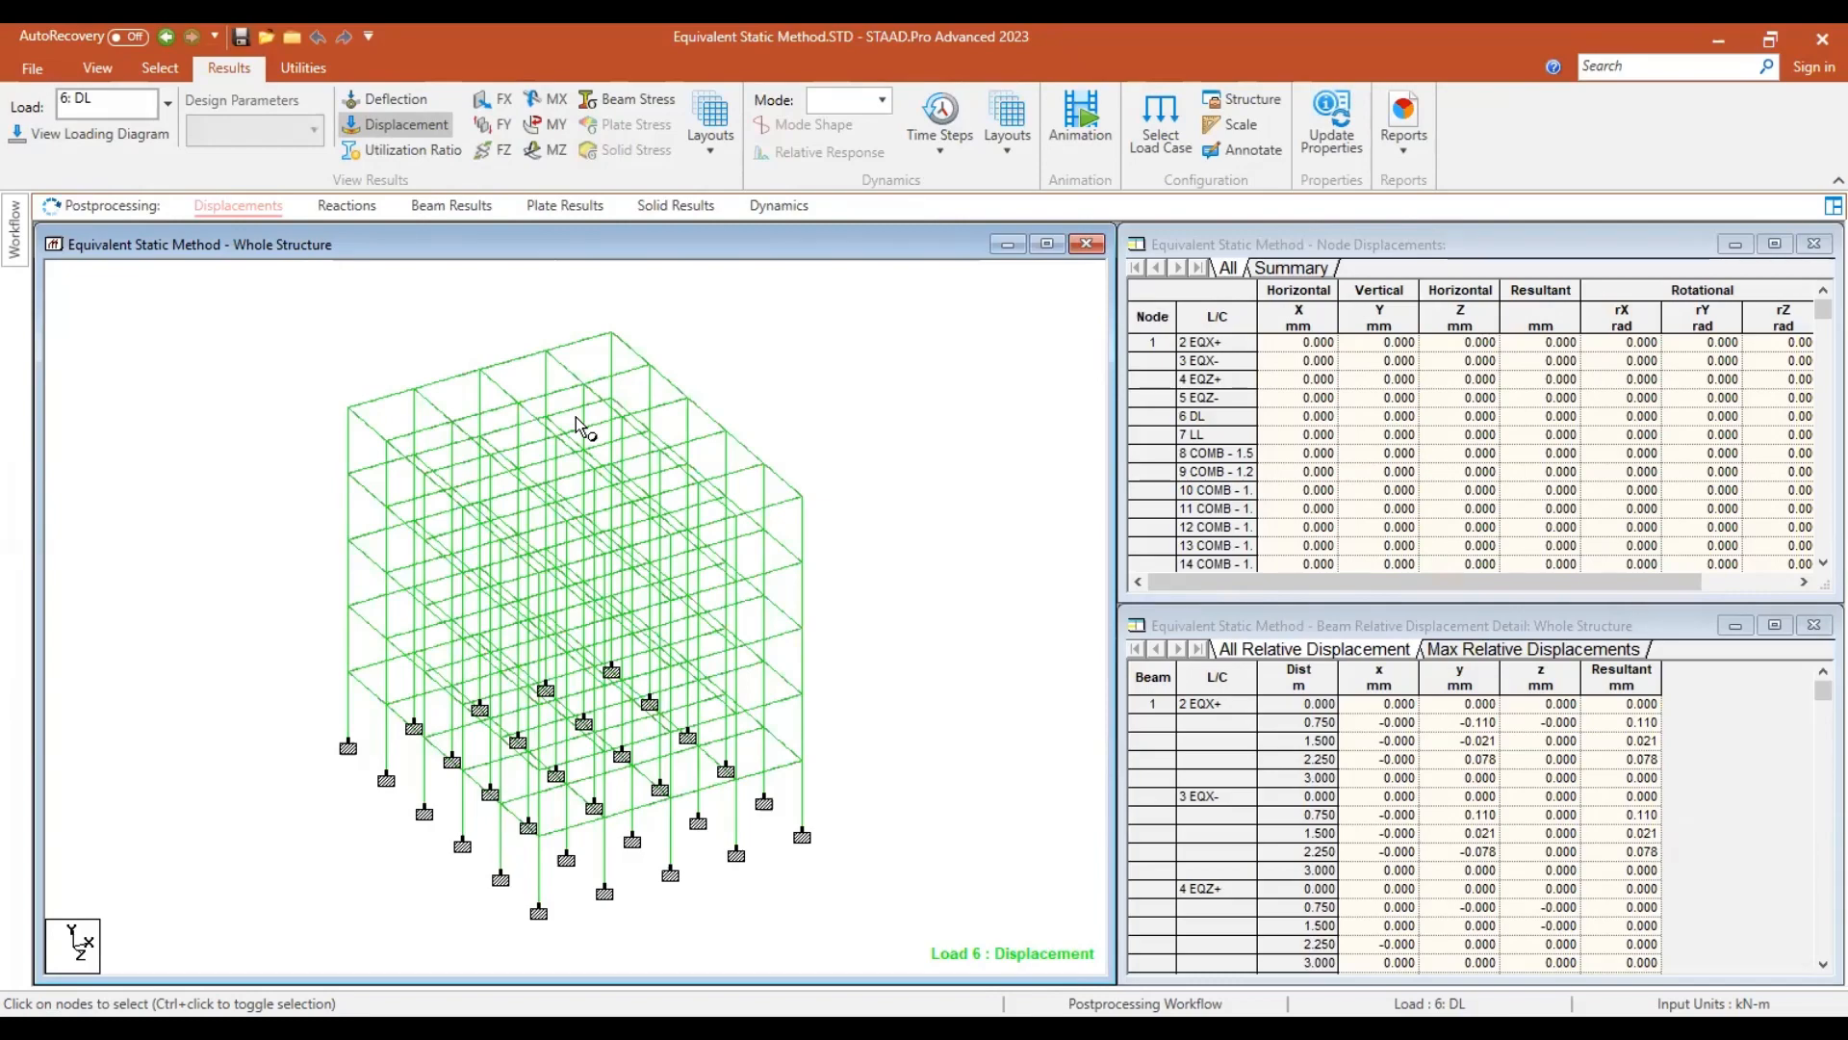
click(344, 208)
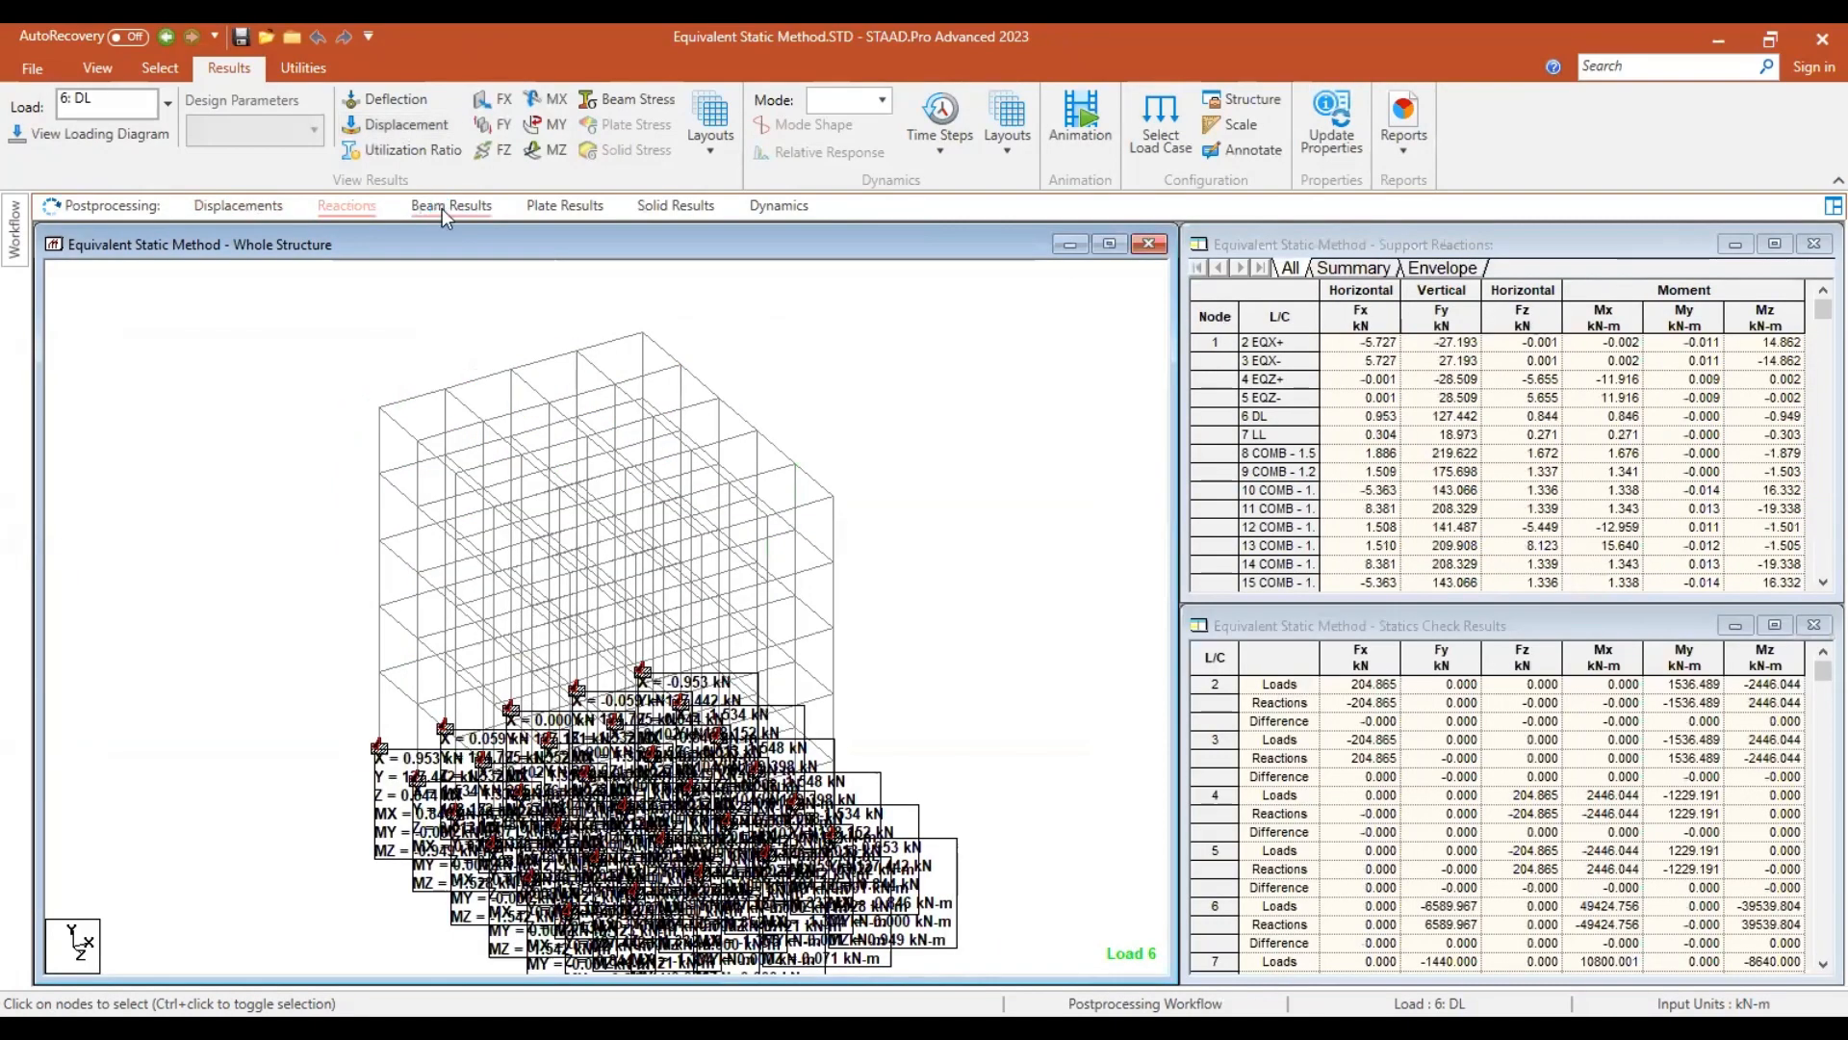
click(442, 208)
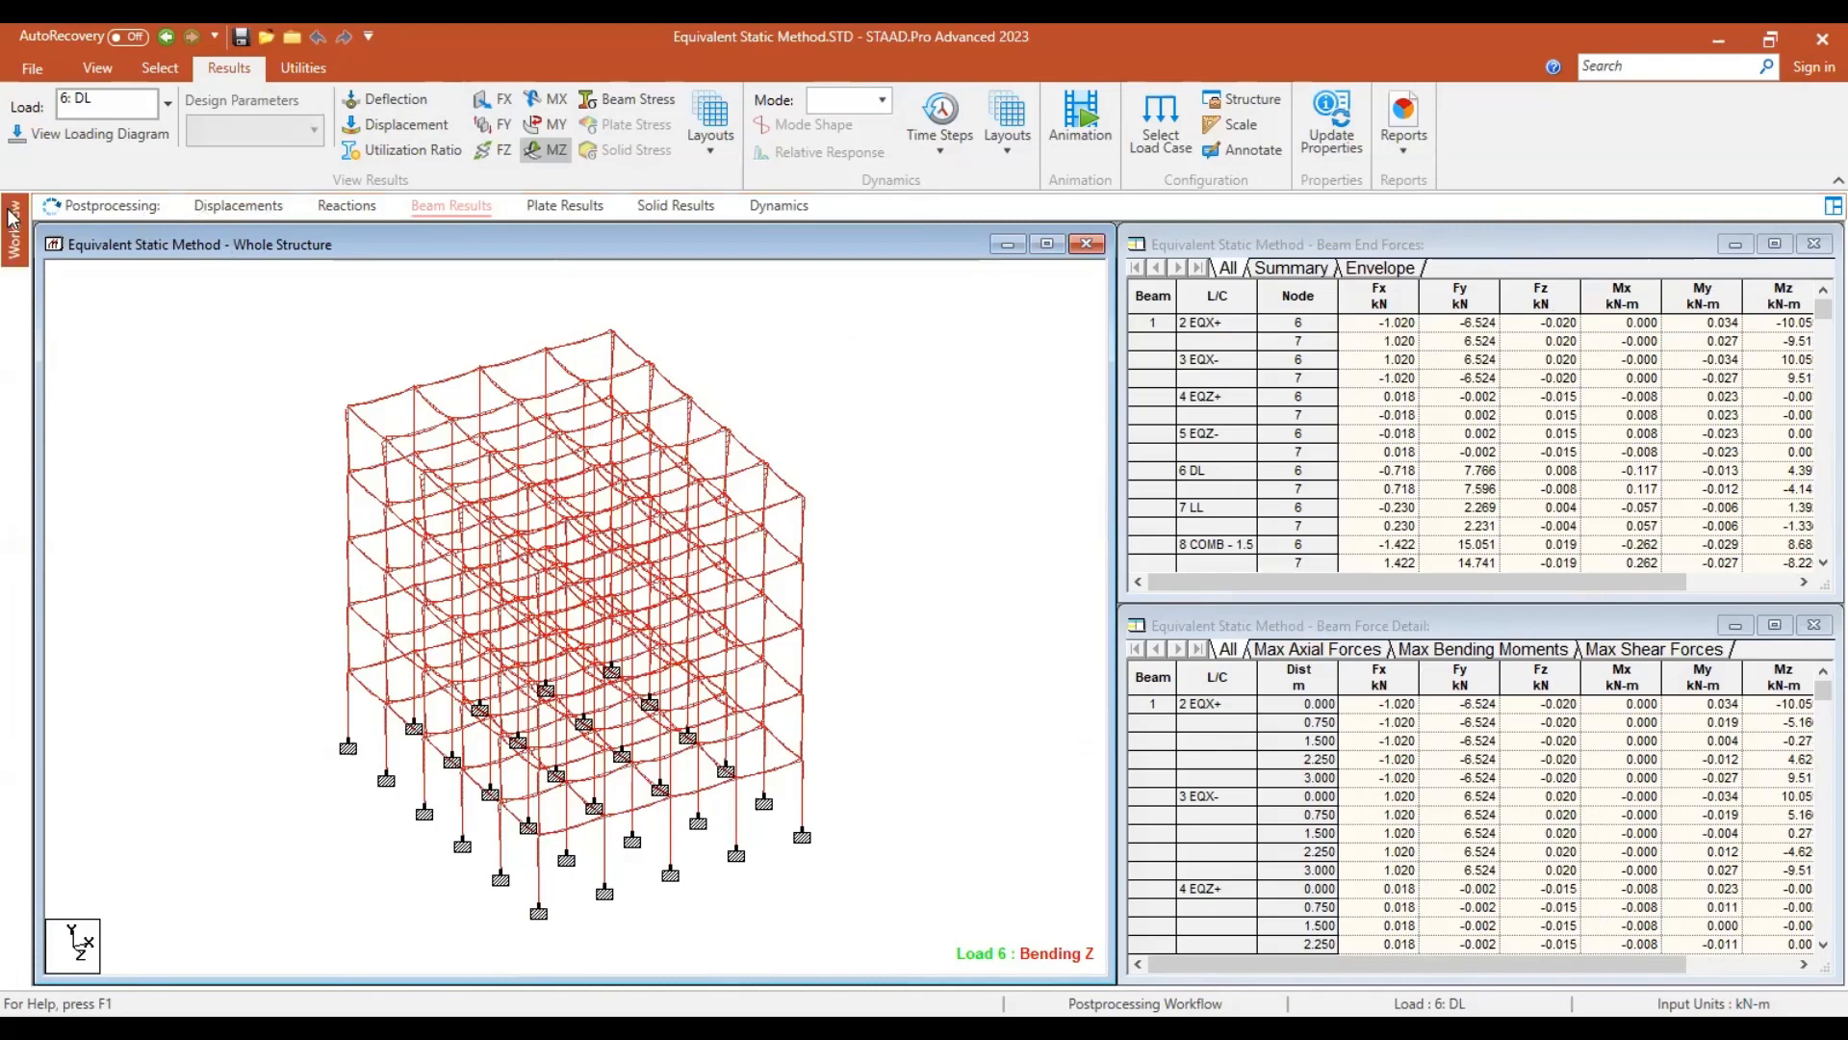
Return to the Analytical Modeling workflow and display the 1893 LOAD X 1 seismic load of load case 2 (EQX+) on the frame.
mouse_move(14, 229)
click(77, 246)
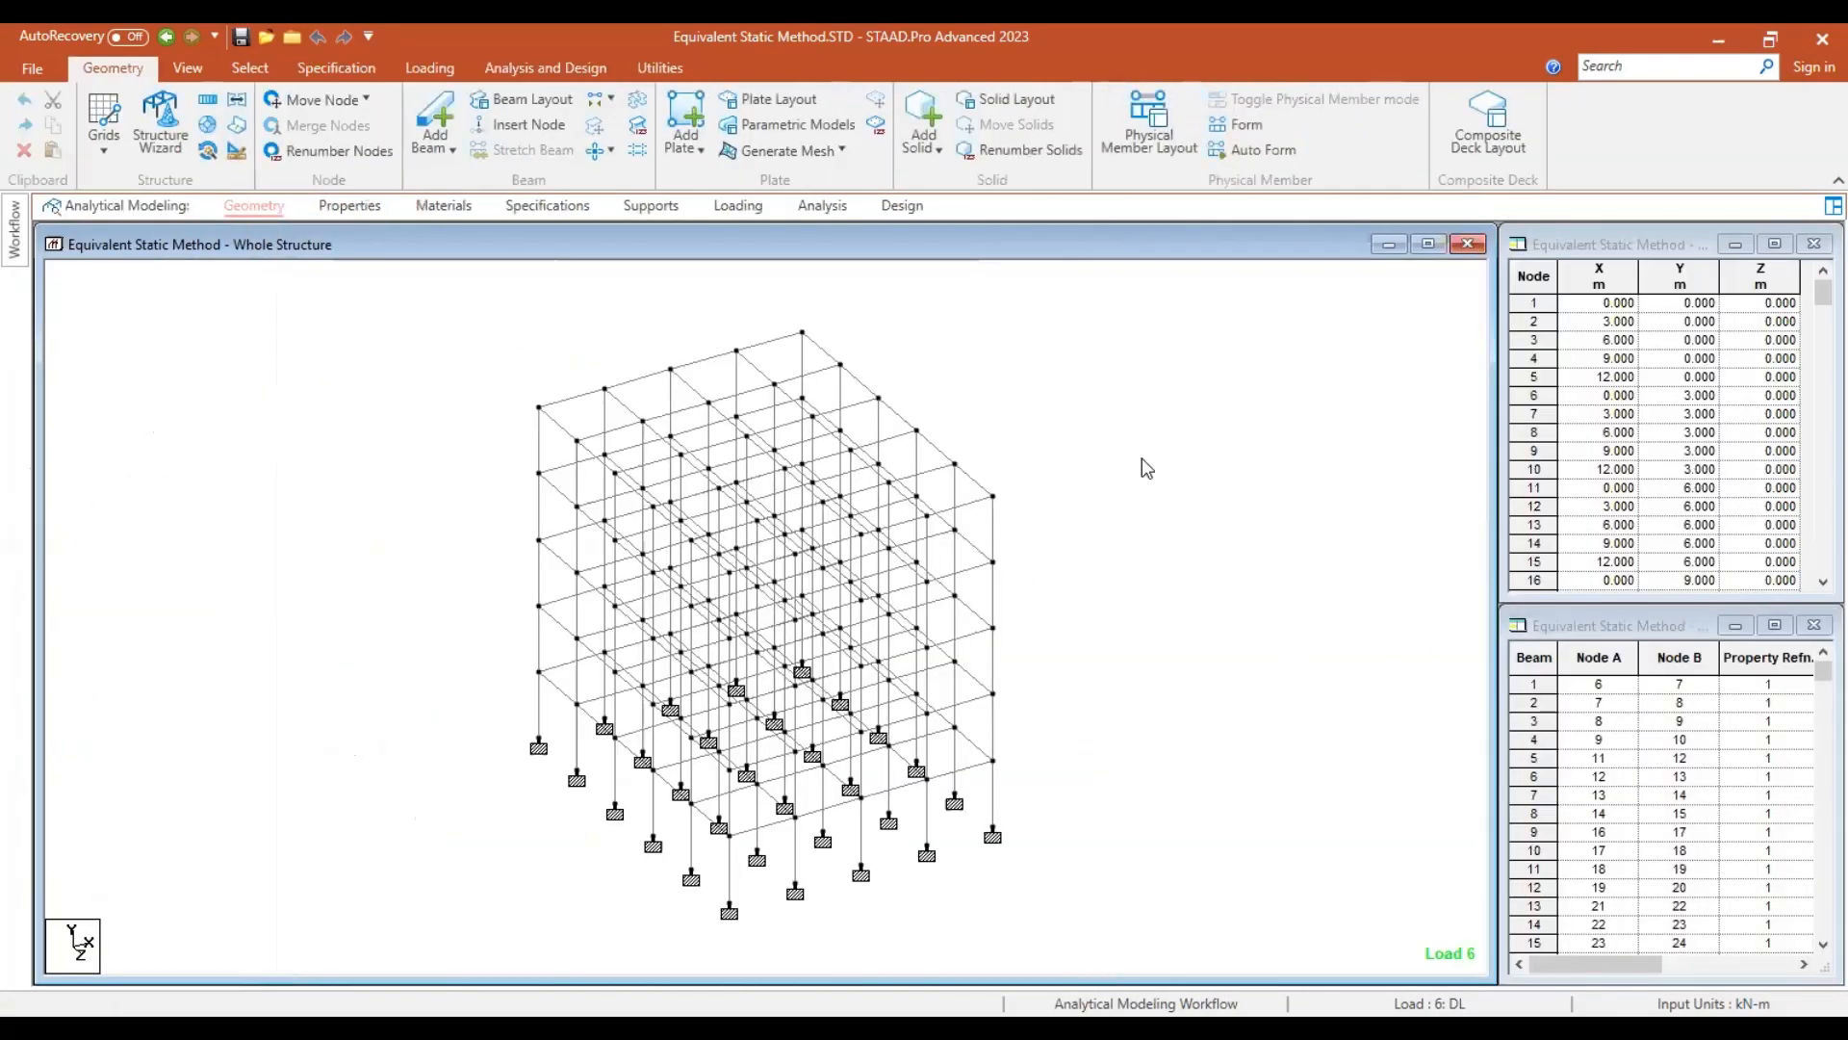
click(743, 208)
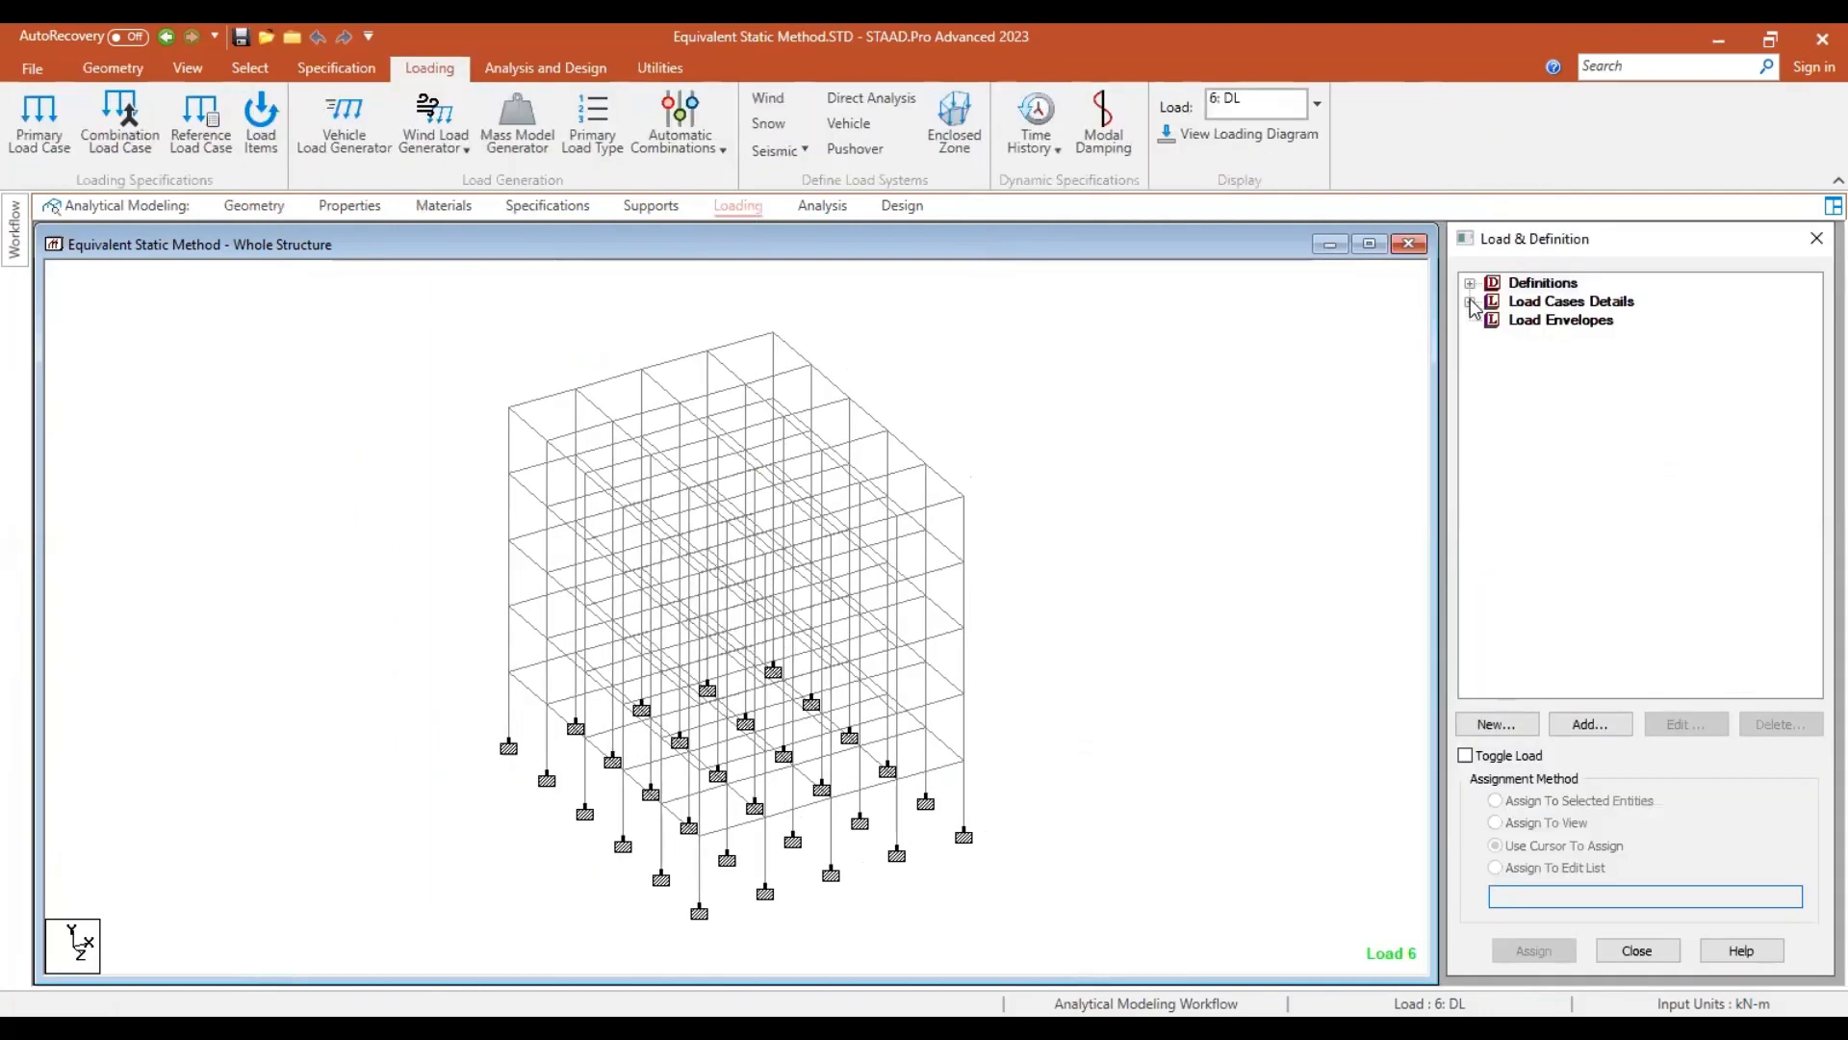
double_click(1513, 320)
click(1493, 301)
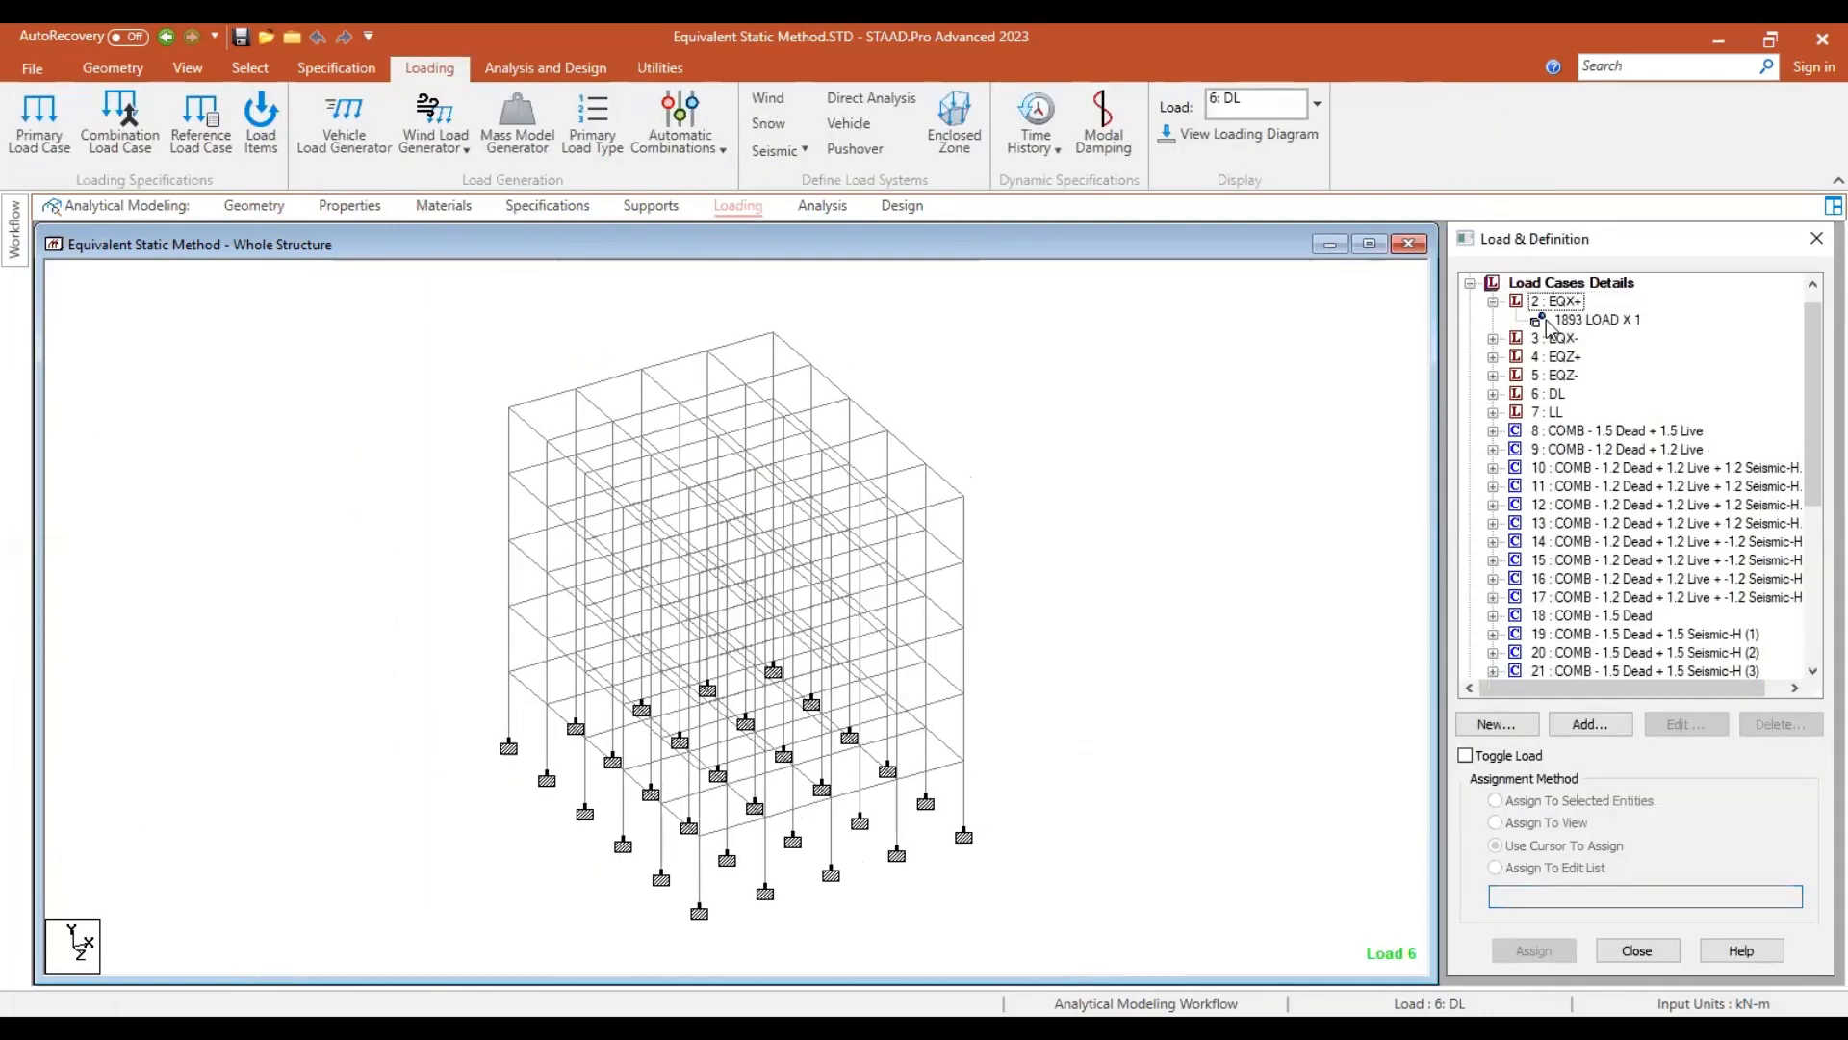
click(1547, 322)
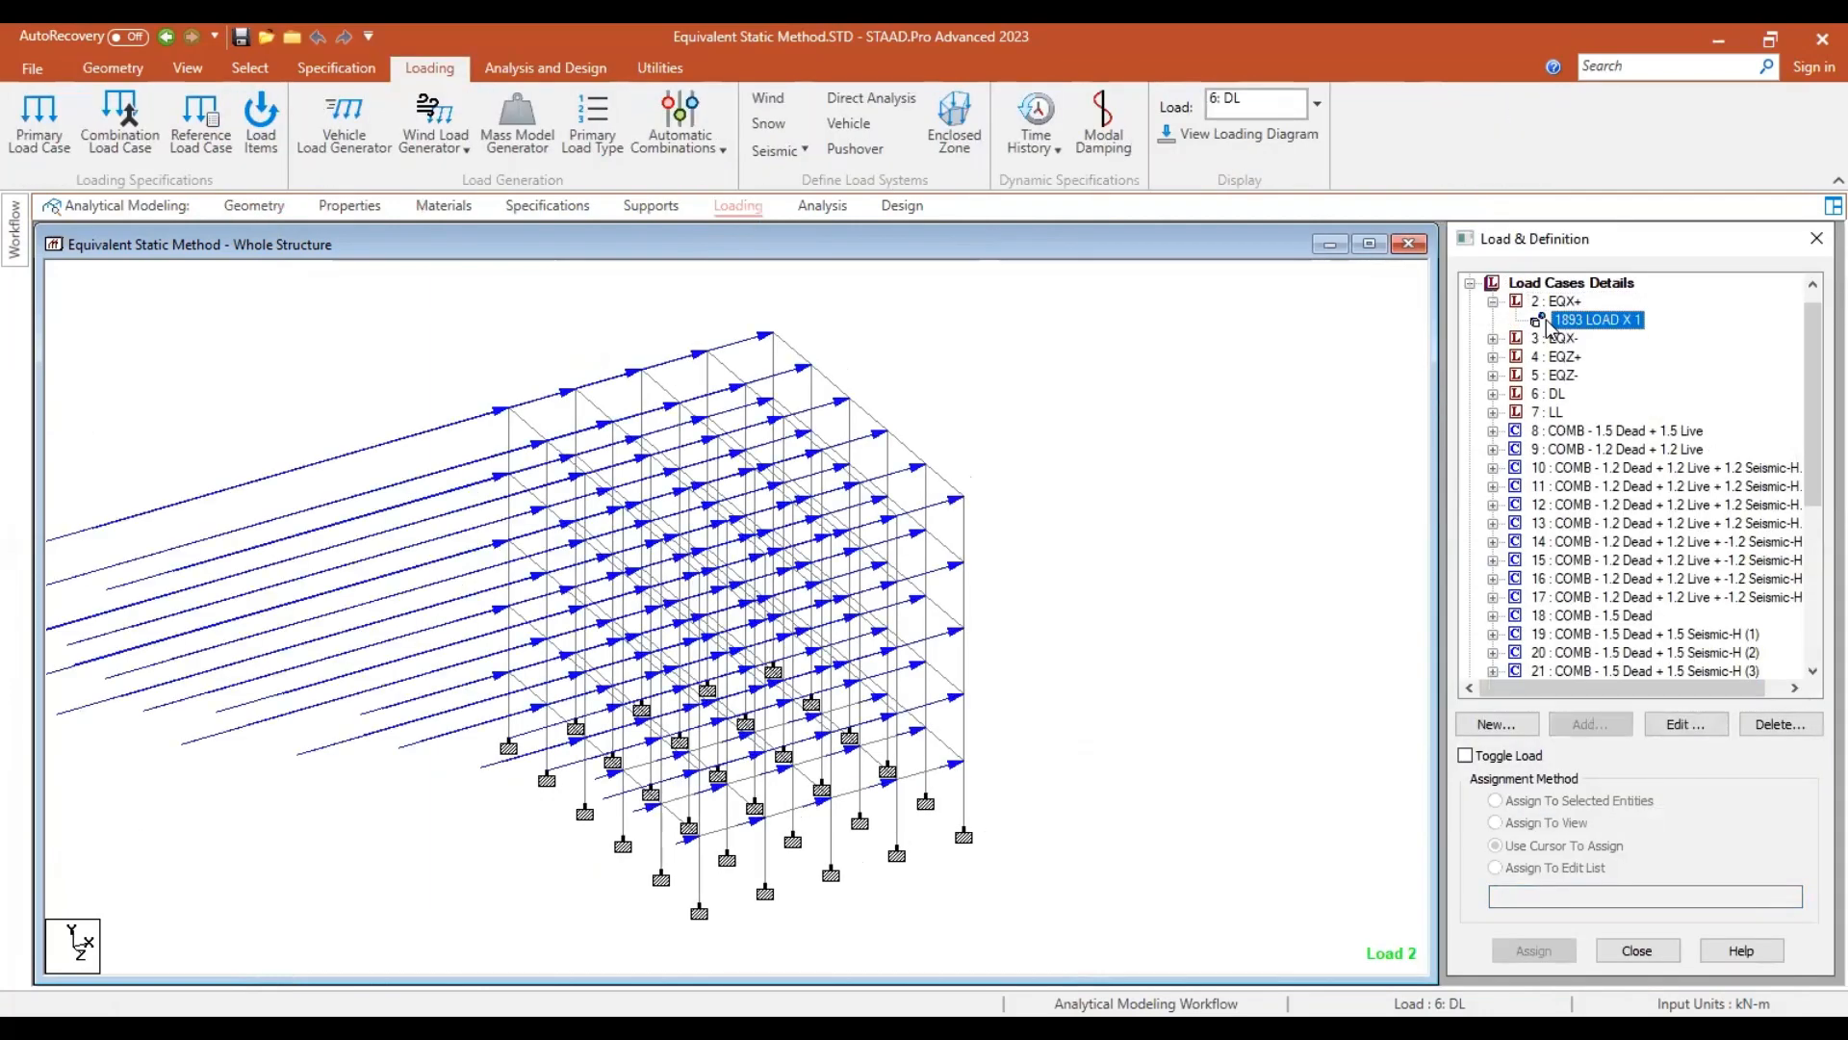